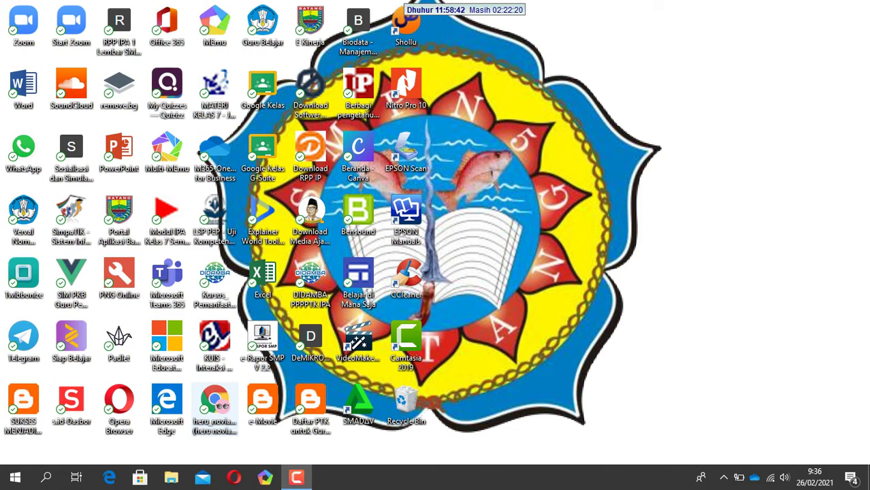
Open Google Chrome from the desktop and search Google for "powtoon".
left_click(214, 402)
double_click(214, 401)
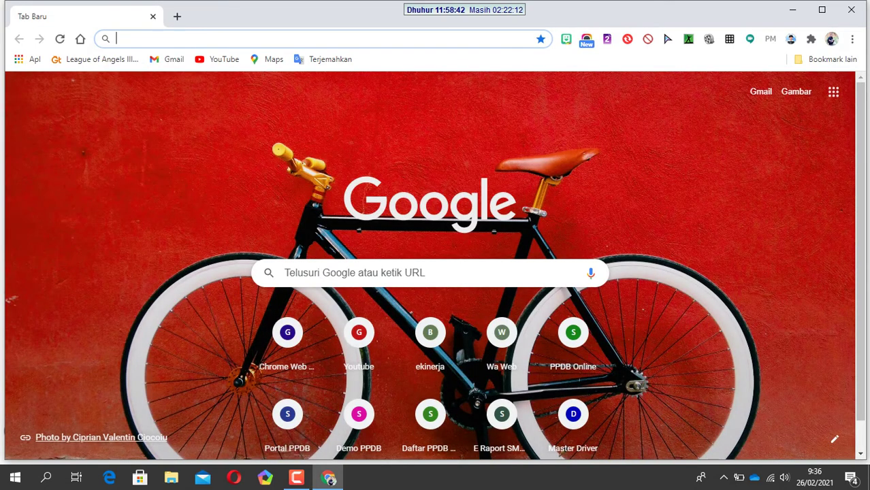
left_click(353, 272)
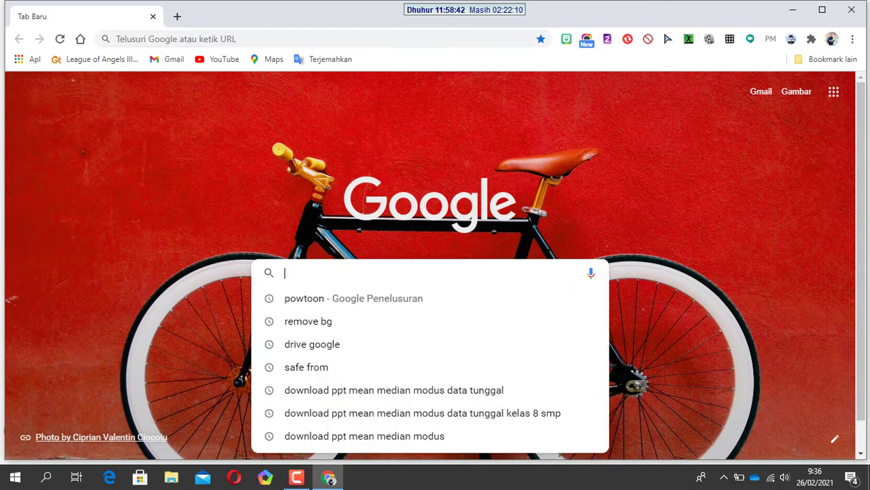
type("pow")
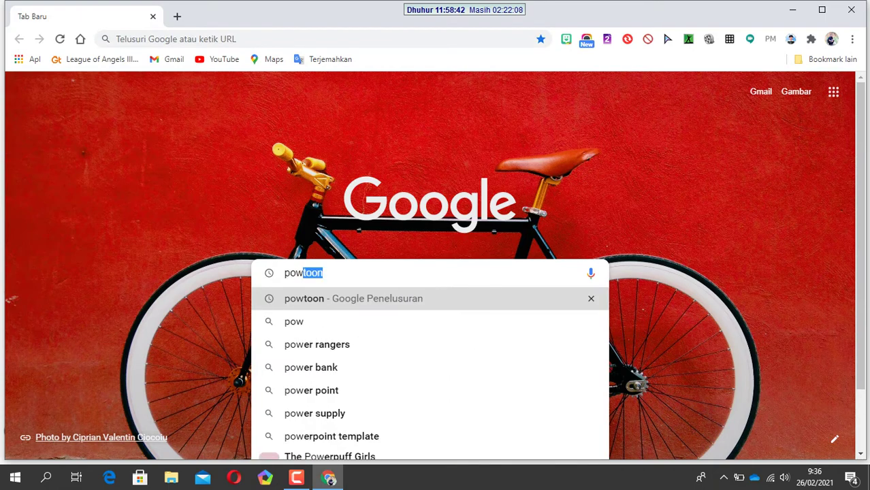
type("toon")
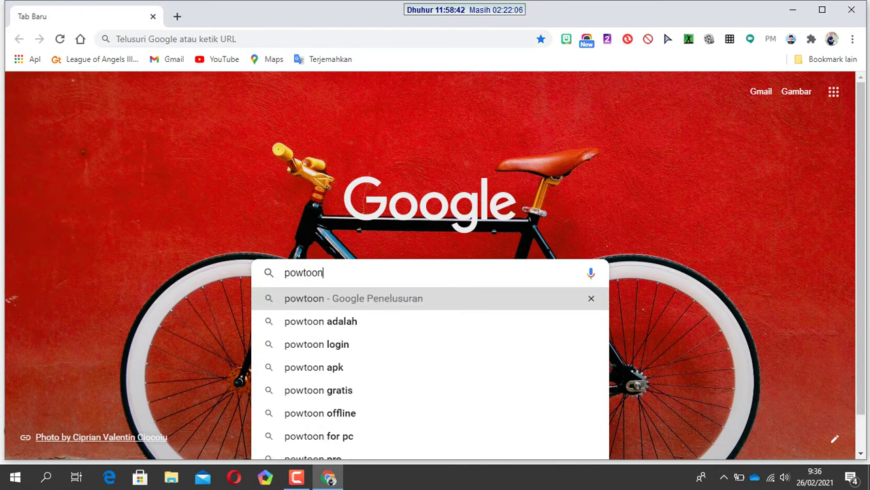
key("Return")
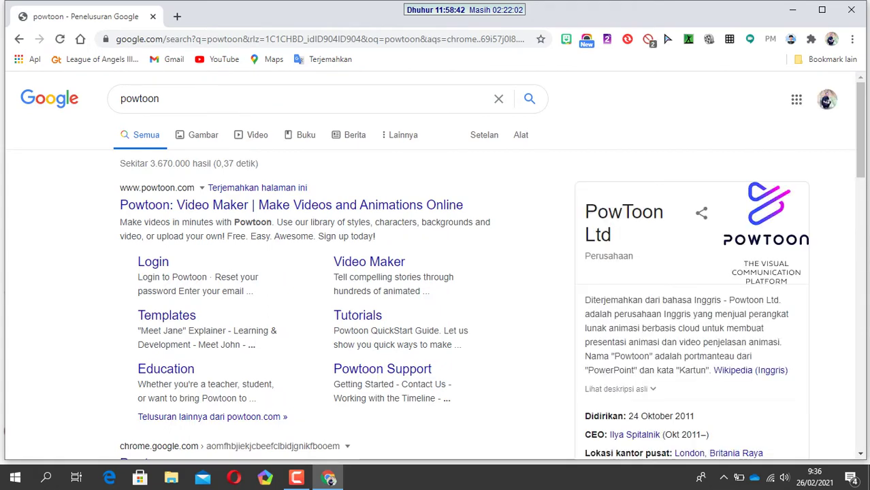
Open the official powtoon.com website from the search results.
scroll(150, 207, "down", 4)
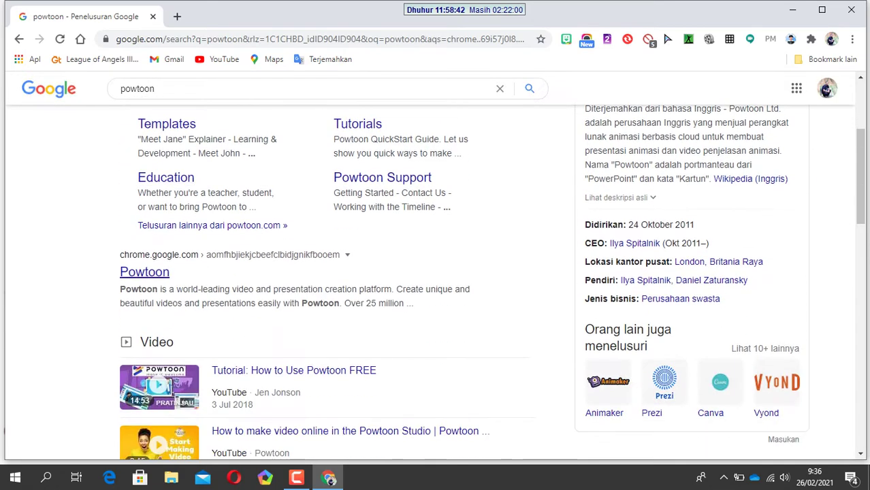
scroll(150, 207, "up", 4)
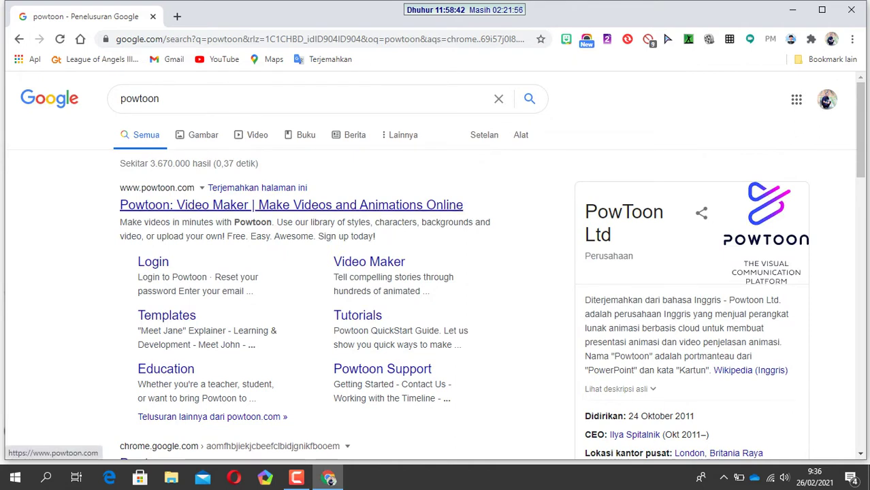
left_click(149, 205)
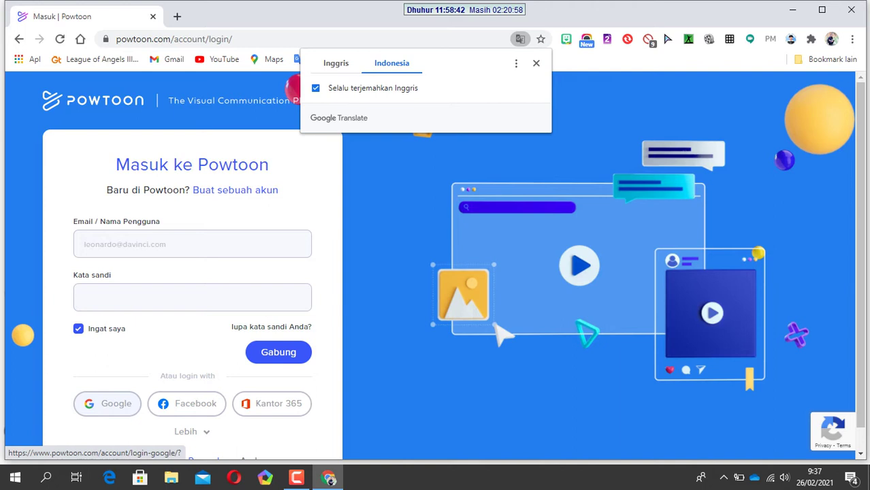
Sign in to Powtoon with Google, choosing the account holder's existing Google account.
left_click(107, 404)
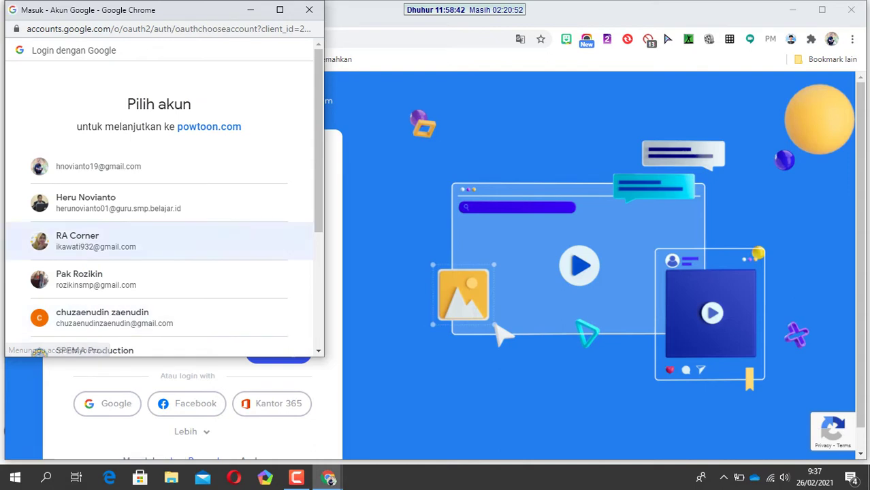
scroll(156, 241, "down", 2)
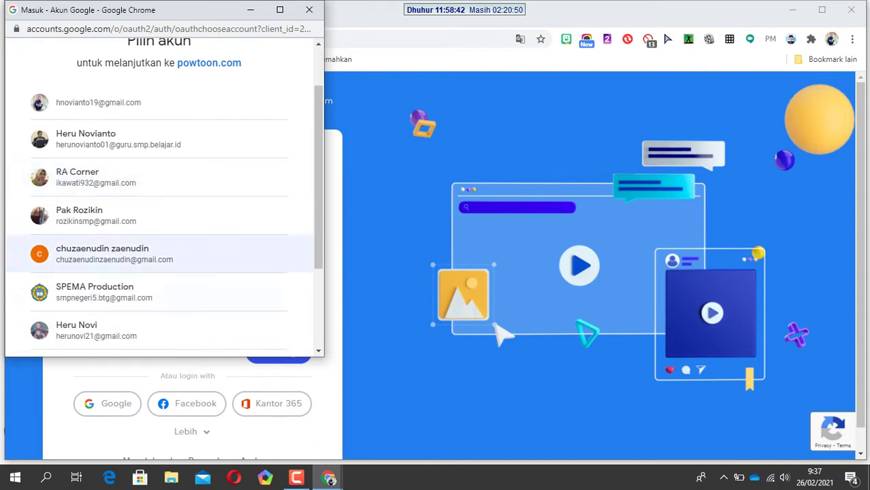
left_click(95, 330)
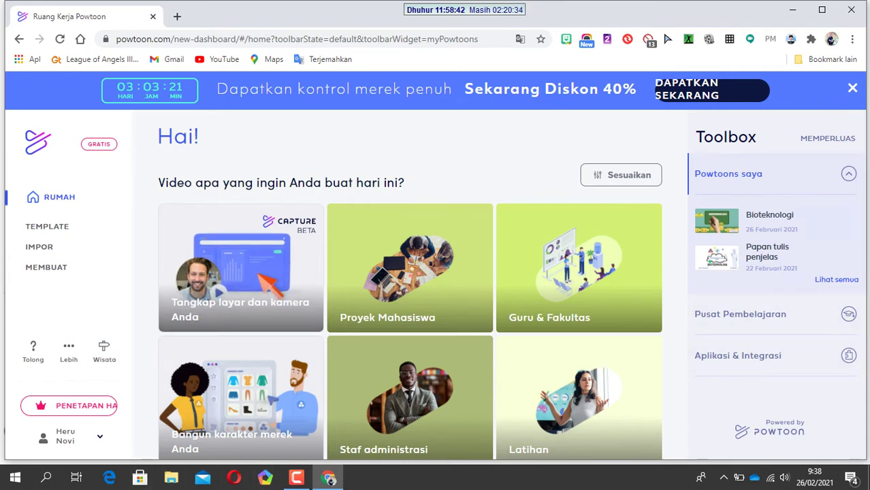
Create a new blank Powtoon from scratch in the Horisontal format.
mouse_move(783, 221)
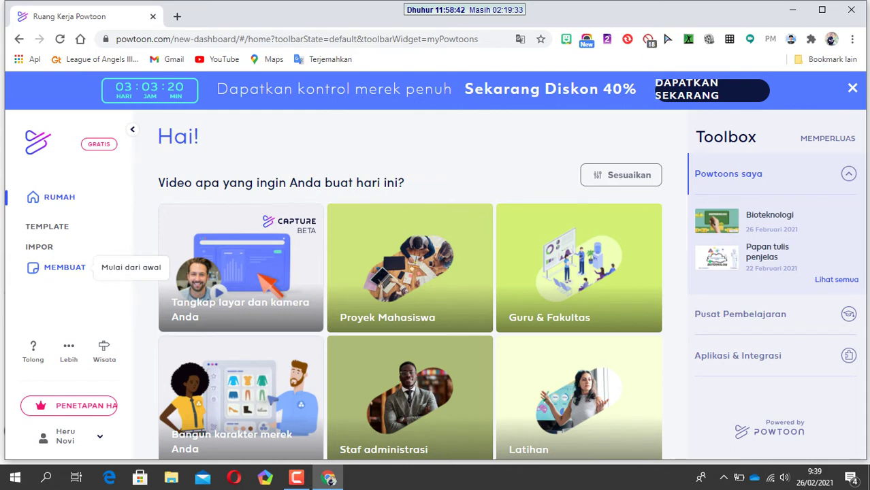
left_click(64, 268)
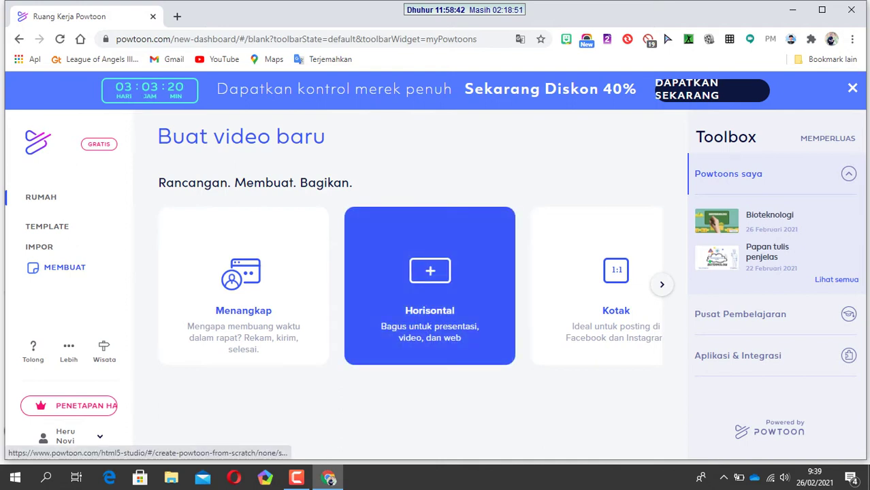
left_click(429, 285)
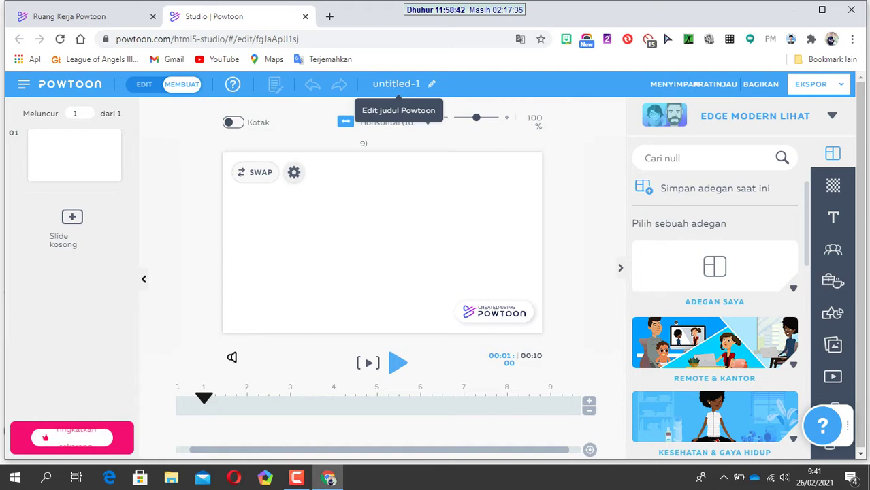
Rename the Powtoon project as BIOTEKNOLOGI.
left_click(397, 85)
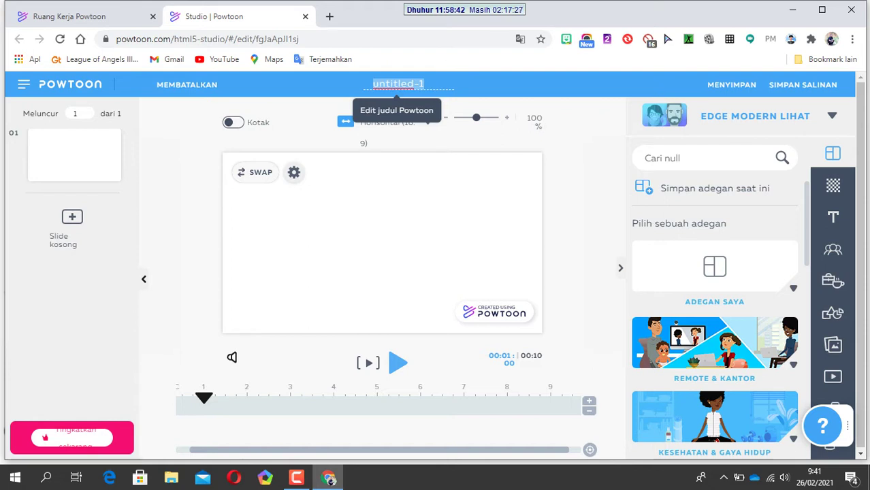
type("B")
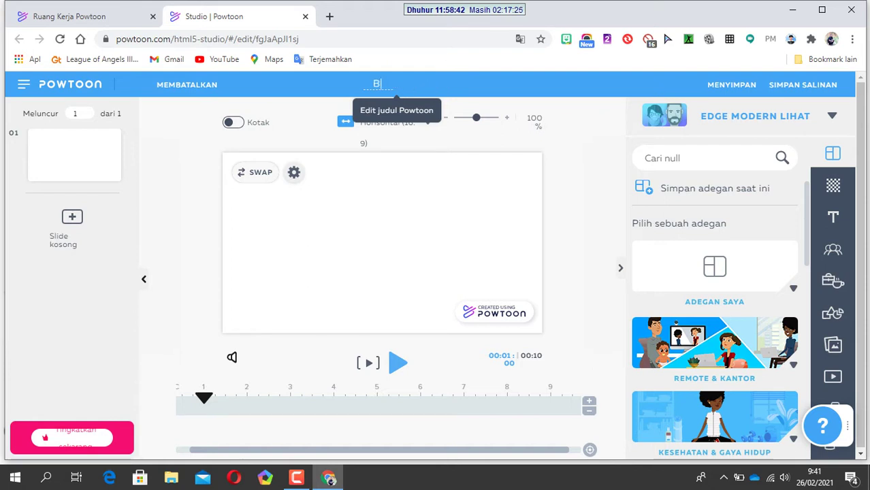
type("IOTEKN")
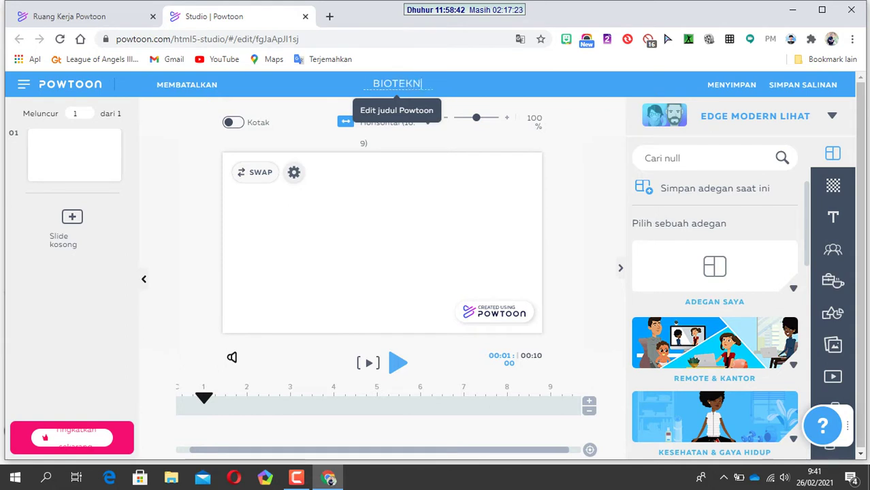
type("OLOGI")
key("Return")
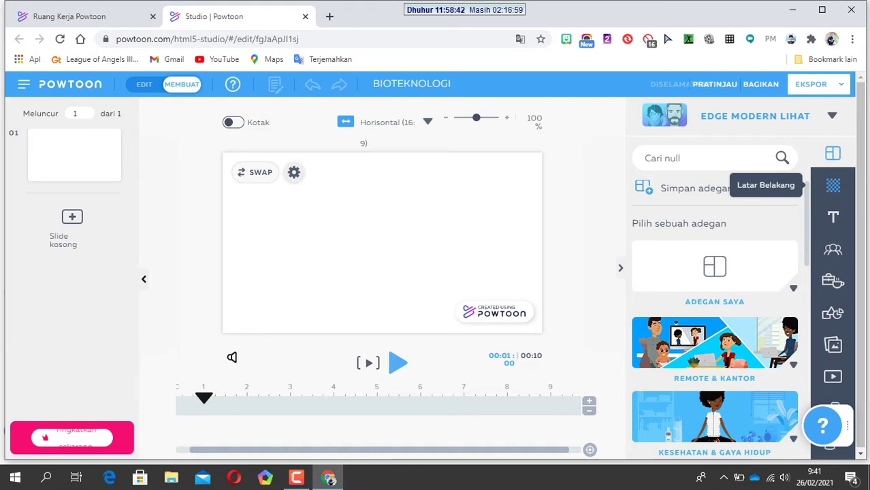
Examine the background, text and character libraries to see which categories they offer.
left_click(833, 185)
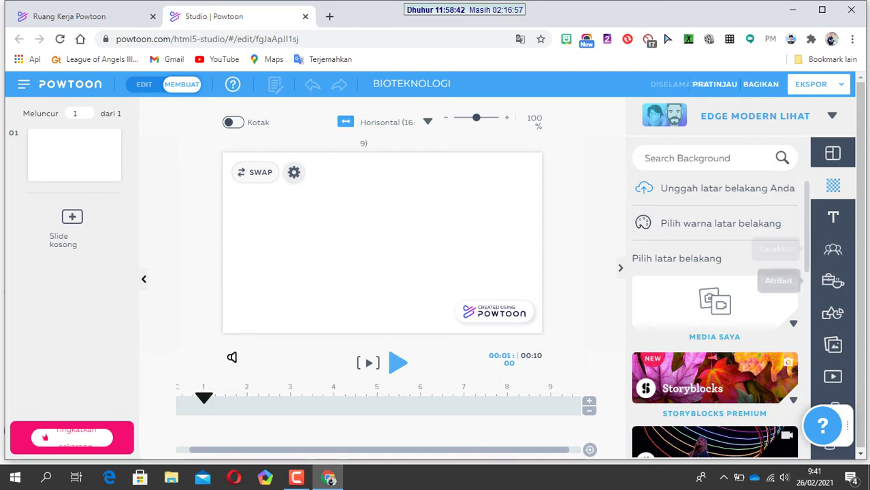
scroll(714, 306, "down", 2)
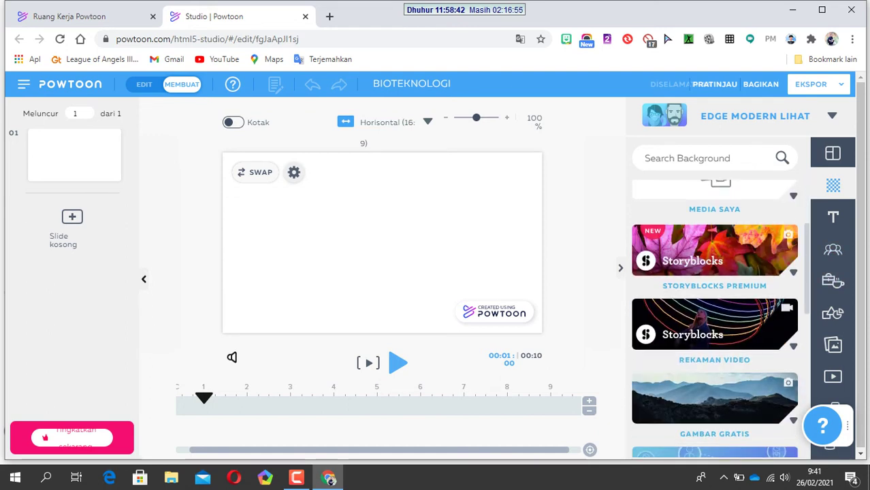
scroll(714, 318, "down", 2)
scroll(715, 318, "down", 2)
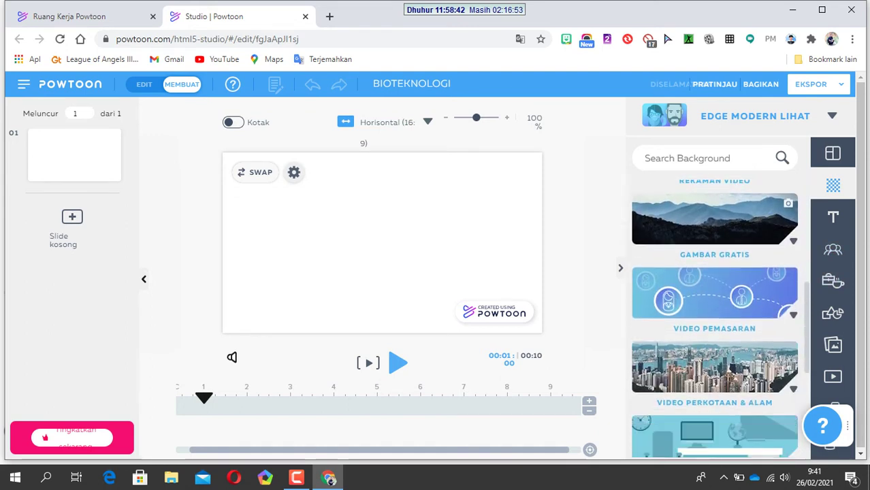
scroll(714, 318, "down", 3)
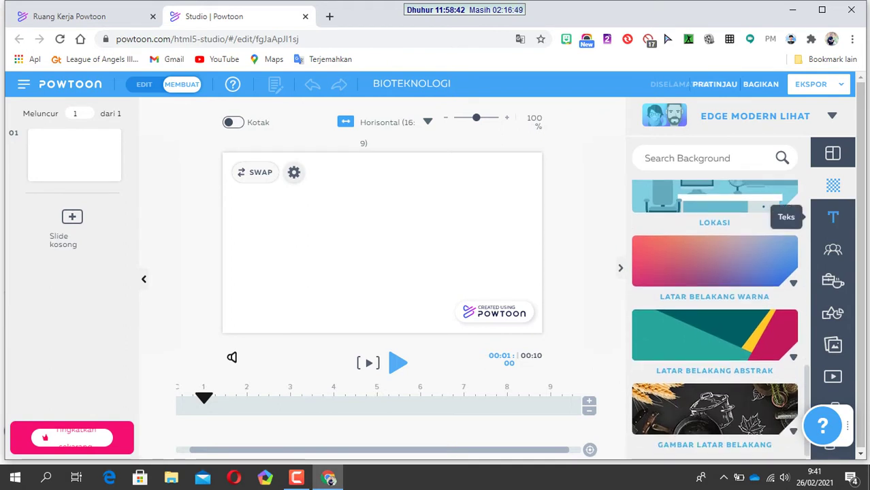
left_click(832, 217)
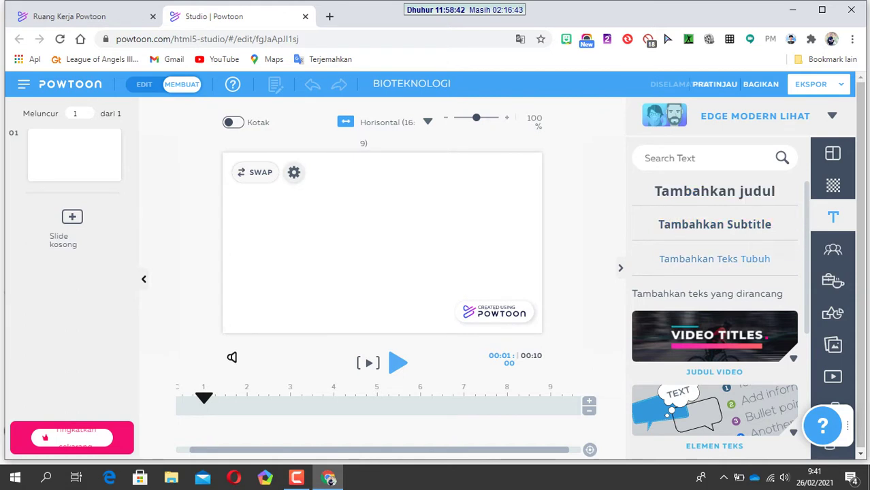
left_click(832, 250)
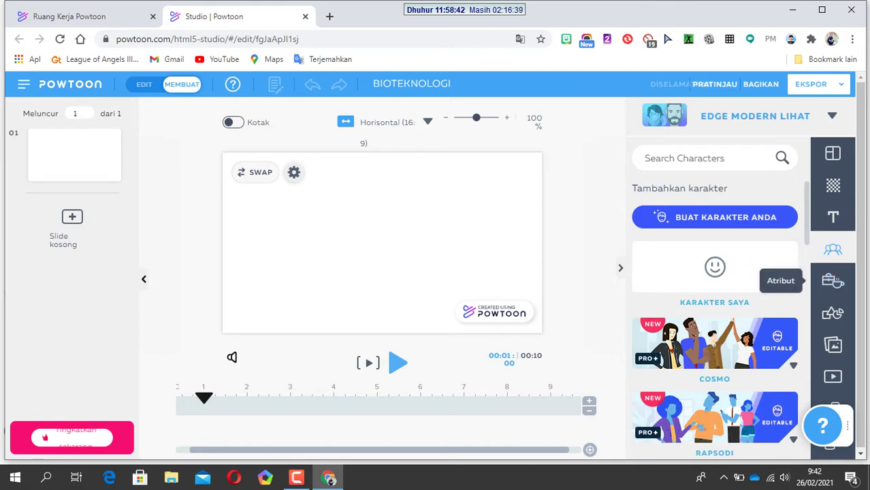
scroll(715, 320, "down", 10)
scroll(715, 320, "down", 2)
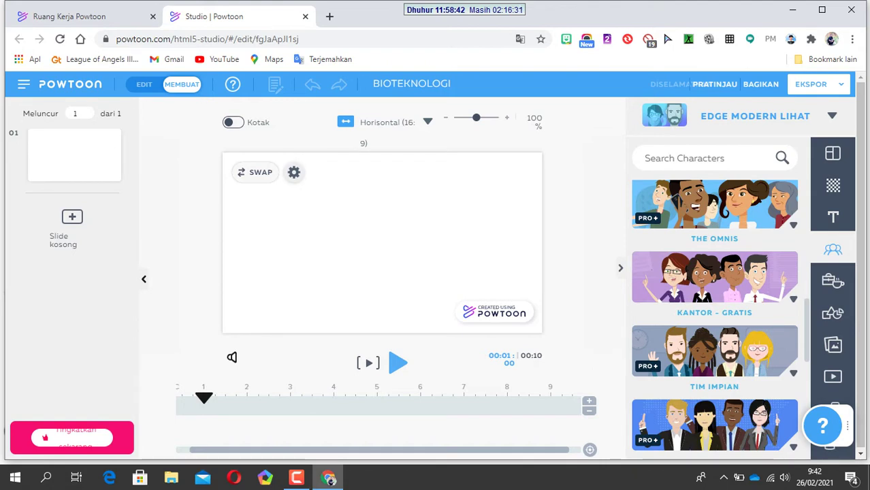
Examine the categories in the props, shapes and images libraries.
left_click(832, 281)
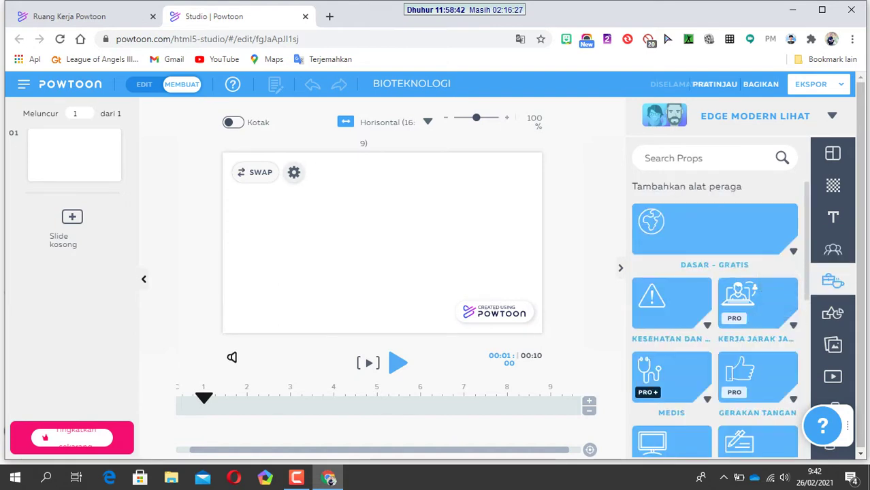
scroll(714, 320, "down", 3)
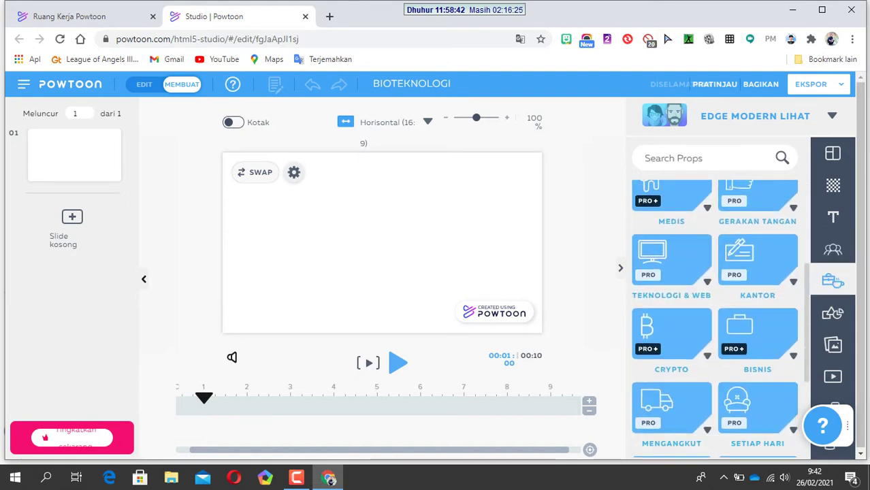
left_click(831, 312)
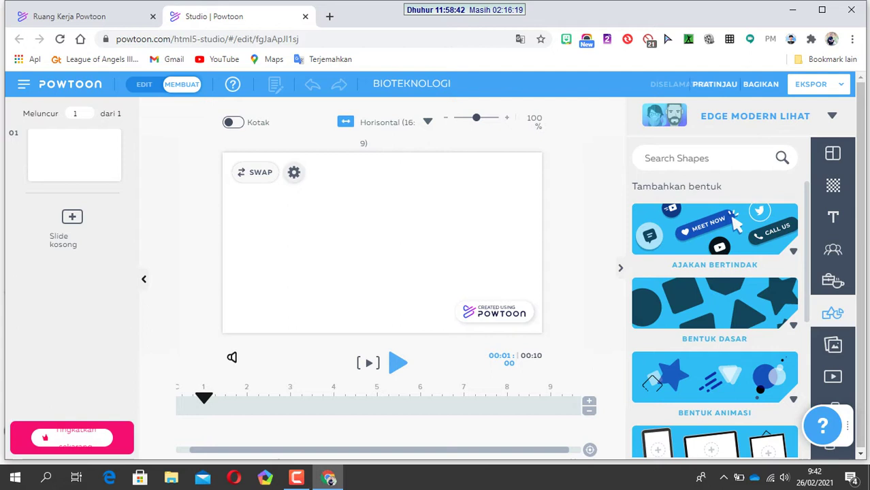
scroll(714, 320, "down", 4)
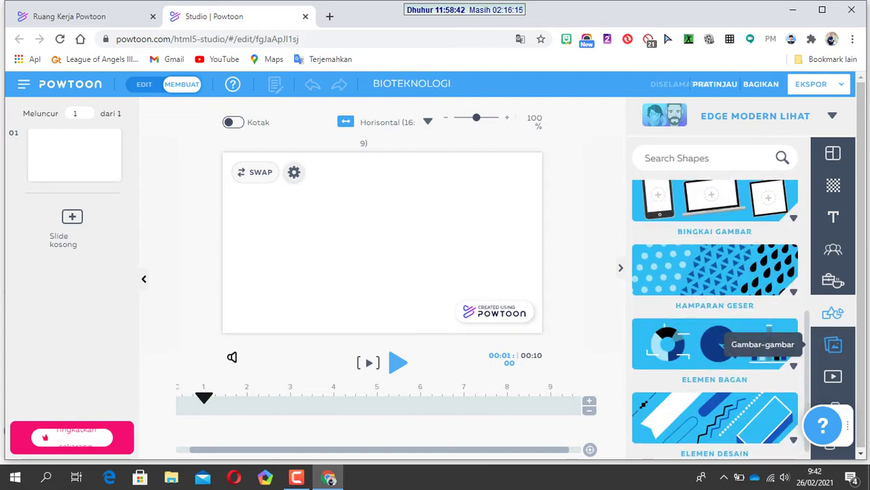
left_click(833, 345)
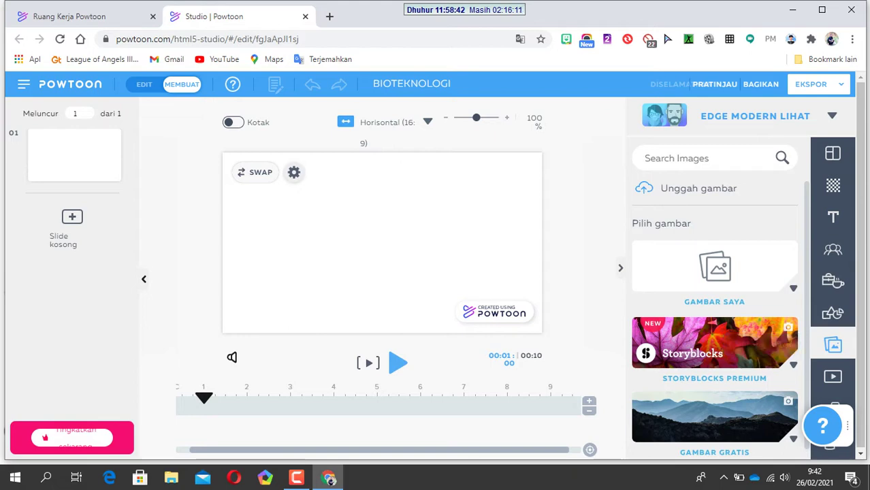
scroll(714, 320, "down", 1)
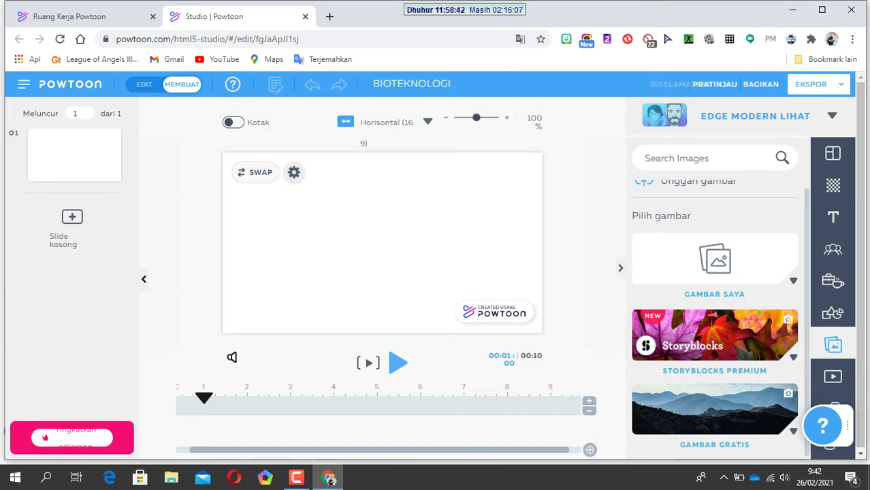
scroll(715, 319, "up", 1)
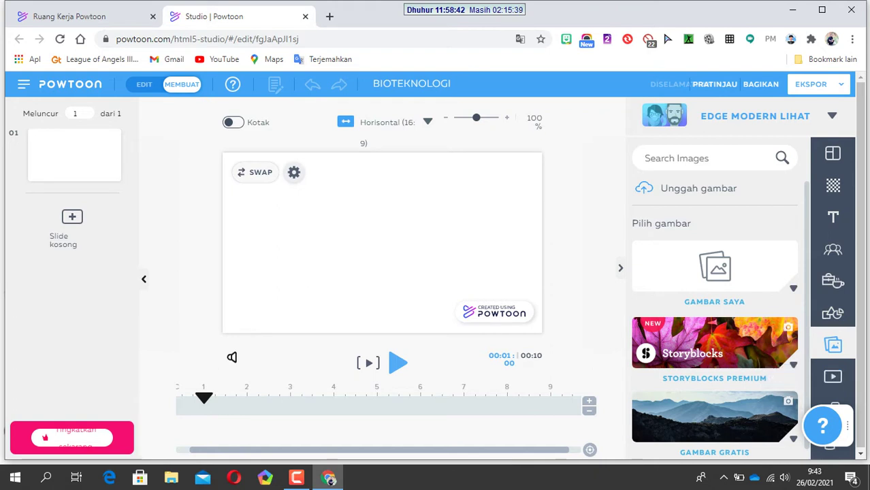
Move the floating help bubble away from the library icons and view the sound and specials libraries.
left_click_drag(848, 425, 627, 429)
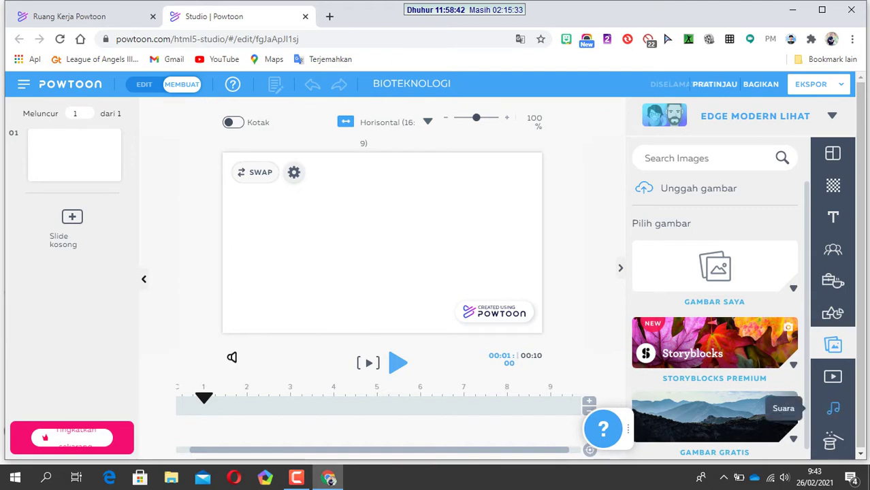
left_click(832, 408)
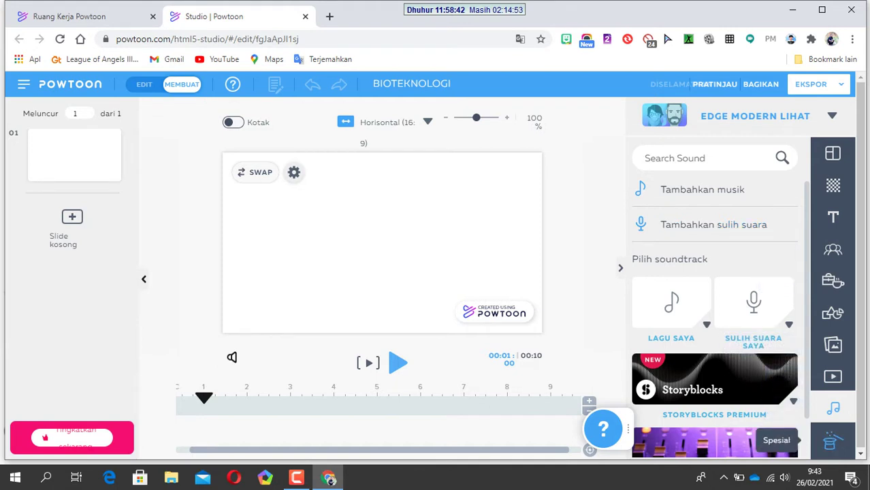
left_click(829, 440)
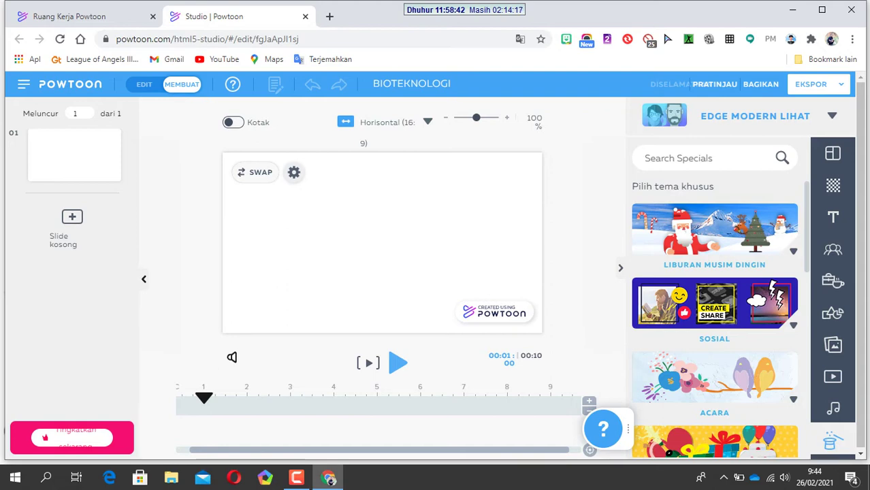
Open the LK 03. Penyusunan Naskah (Storyline) Word document from the DIDAMBA folder in Documents.
left_click(171, 477)
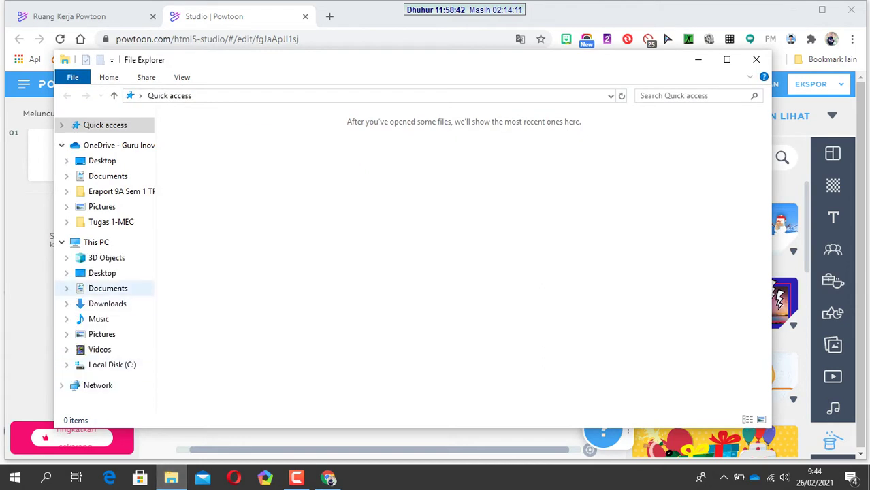
left_click(108, 288)
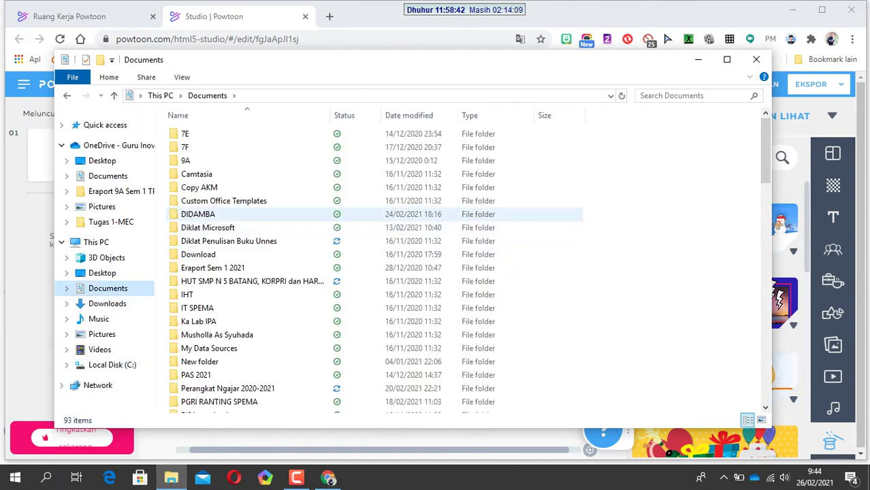
double_click(197, 213)
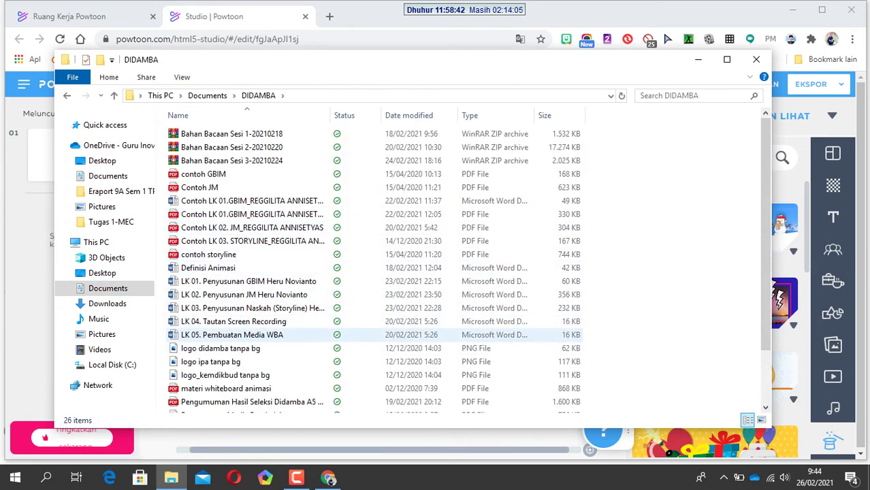
left_click(251, 307)
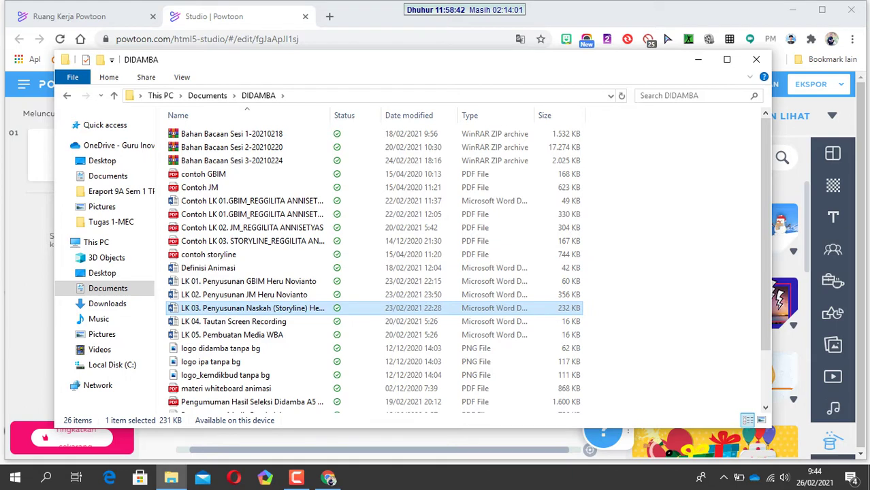
key("Return")
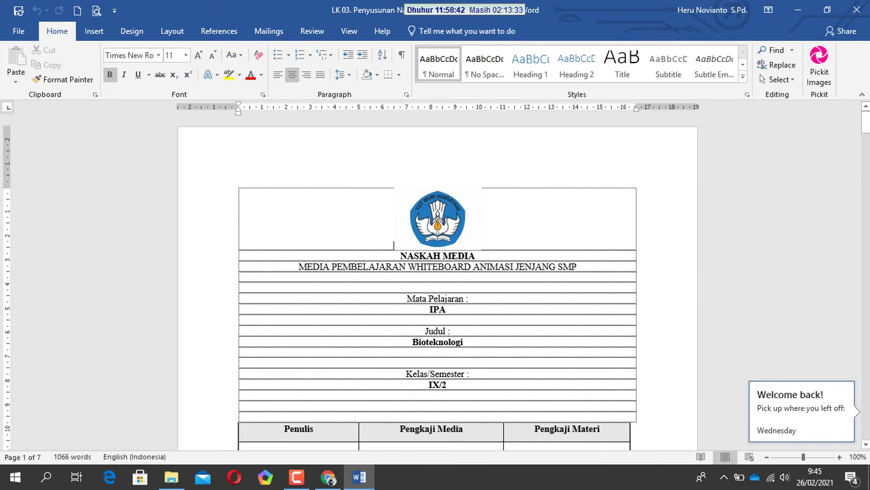
Examine the script's cover page, synopsis and the storyline table rows for the title and opening slides.
scroll(436, 275, "down", 3)
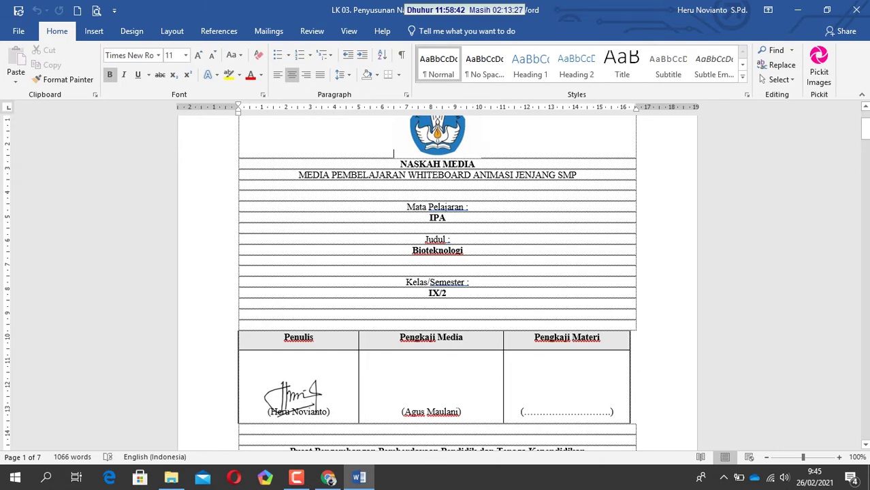
scroll(437, 272, "down", 3)
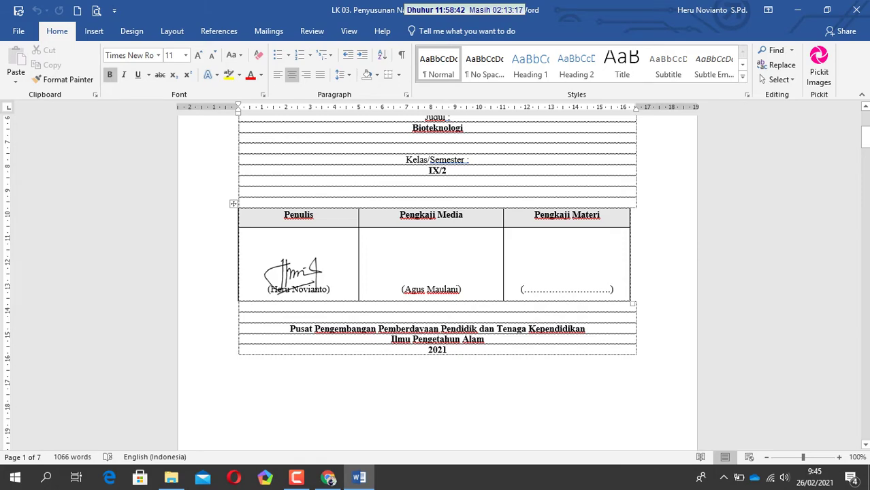
scroll(437, 279, "down", 10)
scroll(437, 279, "down", 5)
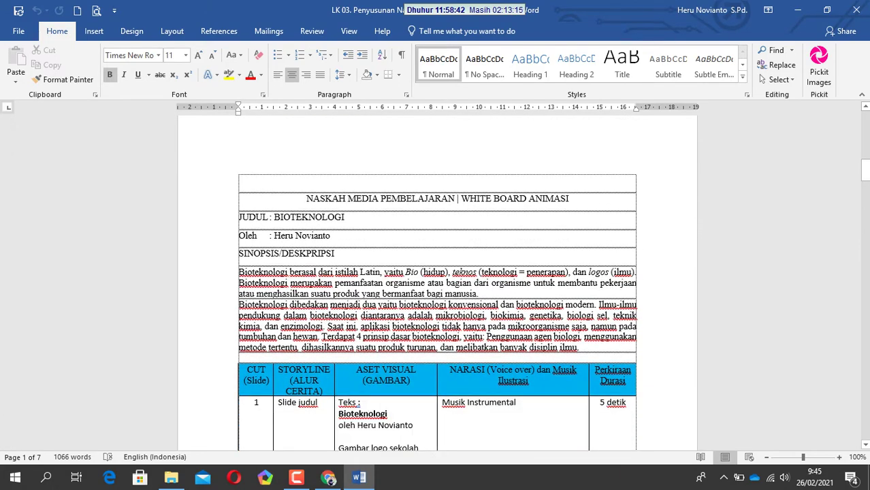
scroll(437, 279, "up", 2)
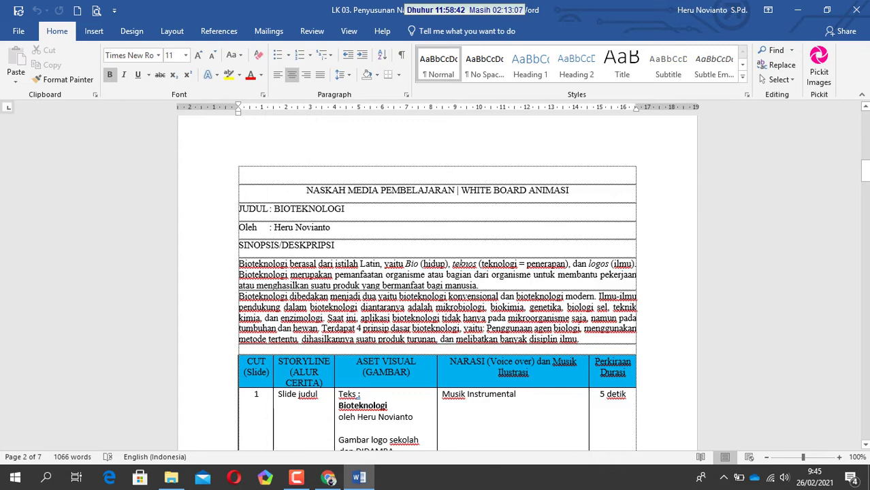
scroll(437, 279, "down", 3)
scroll(437, 279, "down", 1)
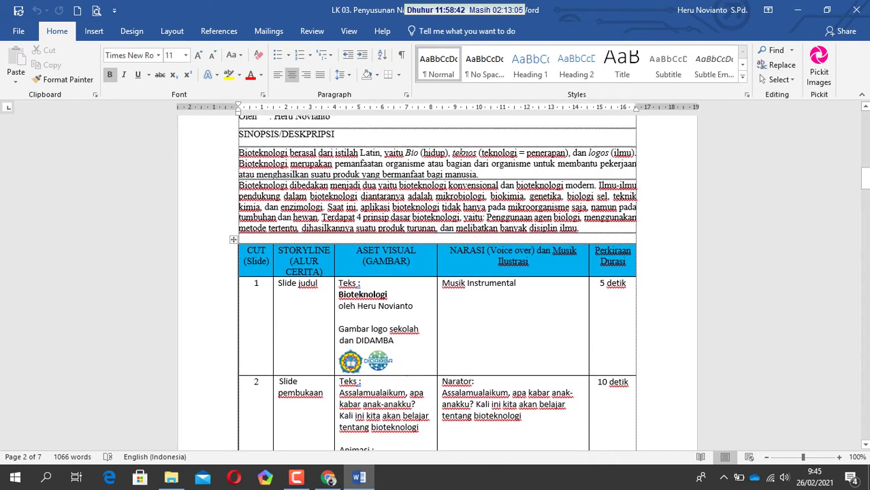
scroll(437, 279, "down", 1)
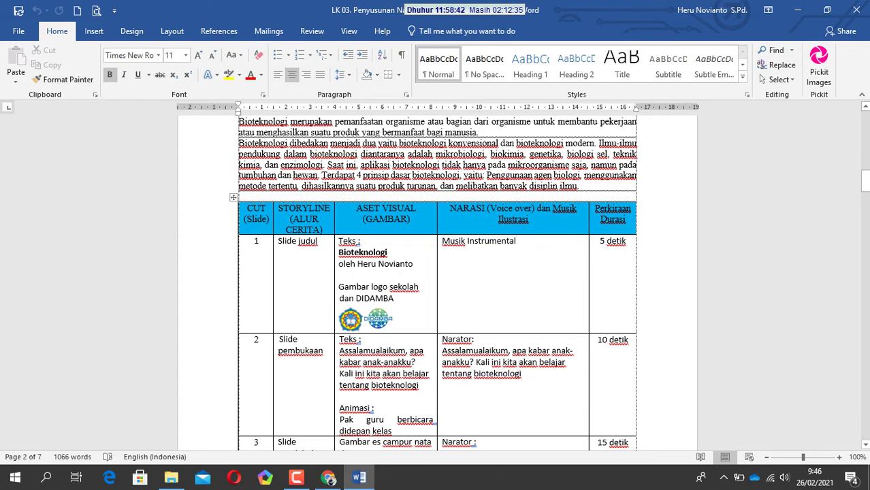
Switch back to the Powtoon studio and apply the Kelas classroom background from the Lokasi category to slide 1.
left_click(328, 478)
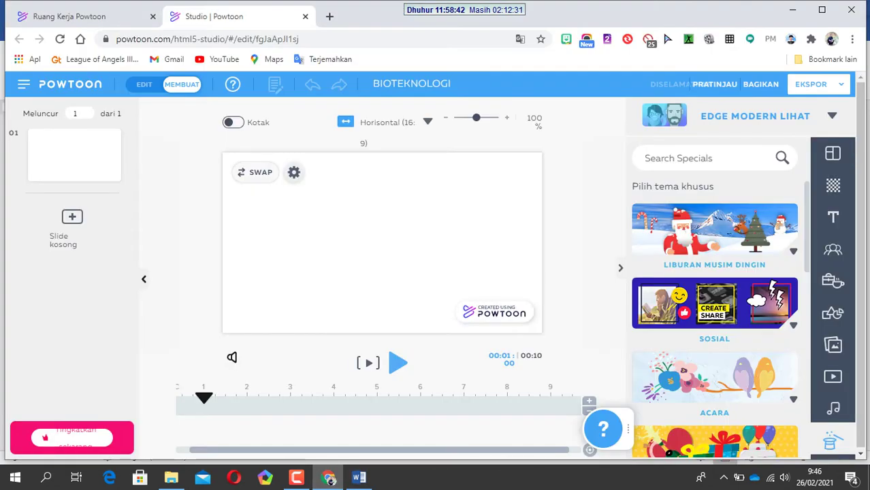
left_click(833, 185)
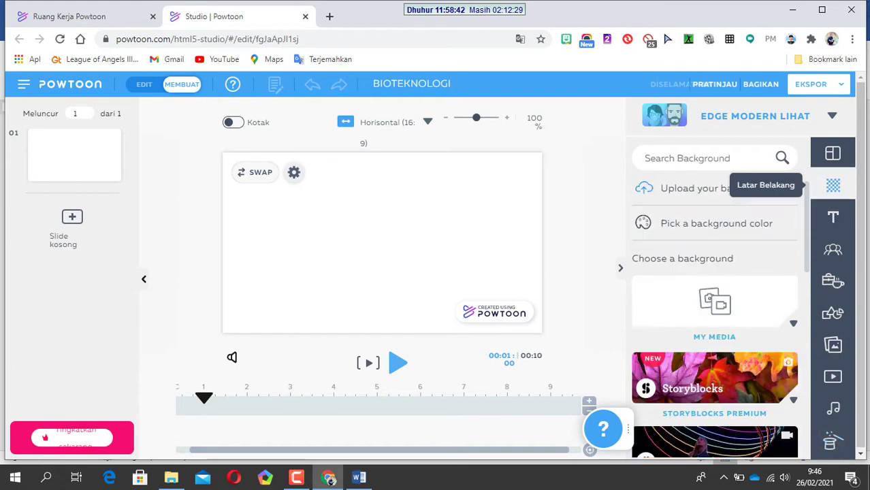
scroll(714, 306, "down", 2)
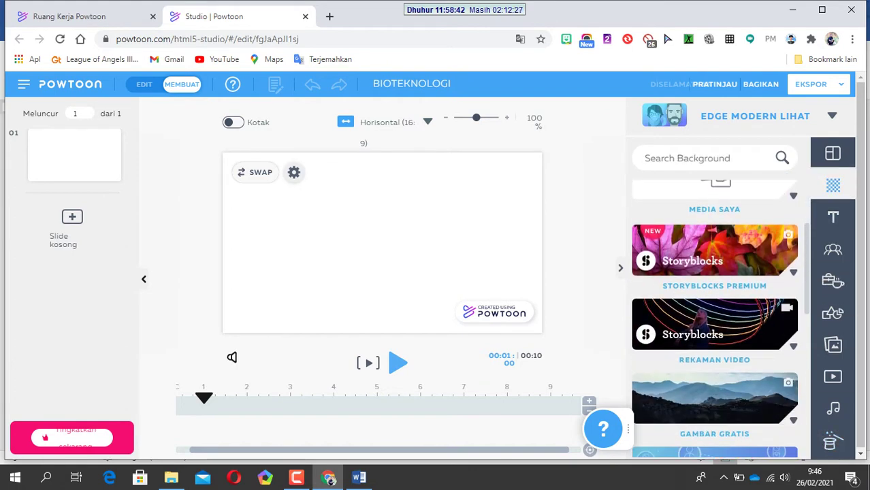
scroll(715, 306, "down", 4)
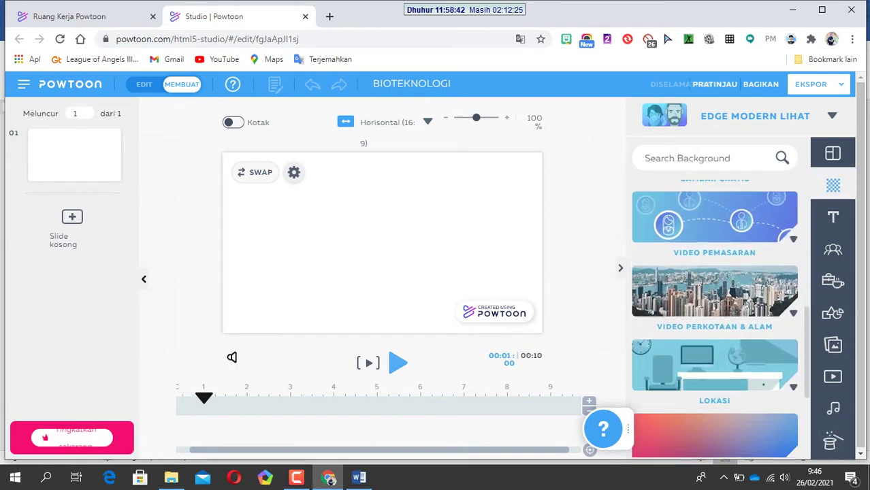
scroll(714, 306, "down", 1)
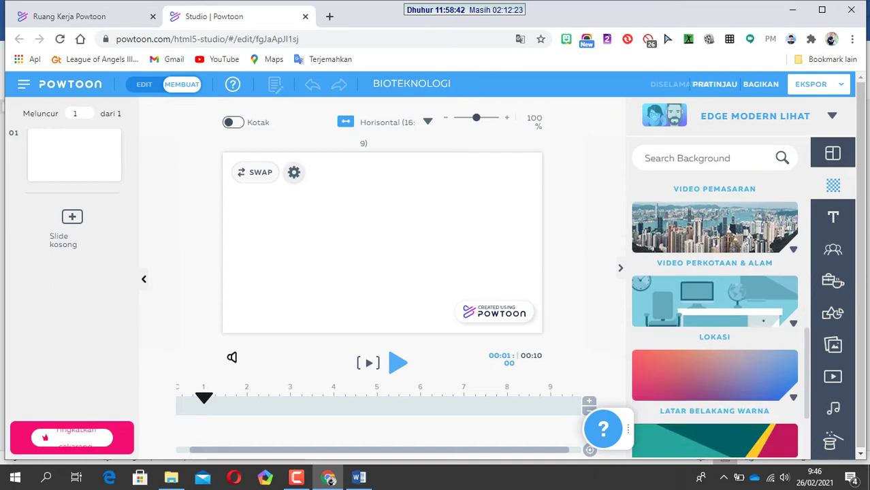
left_click(715, 299)
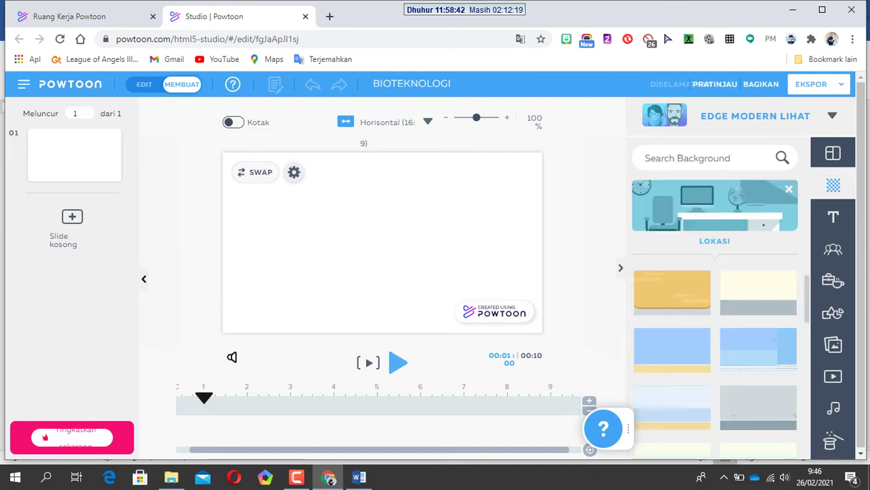
scroll(714, 320, "down", 2)
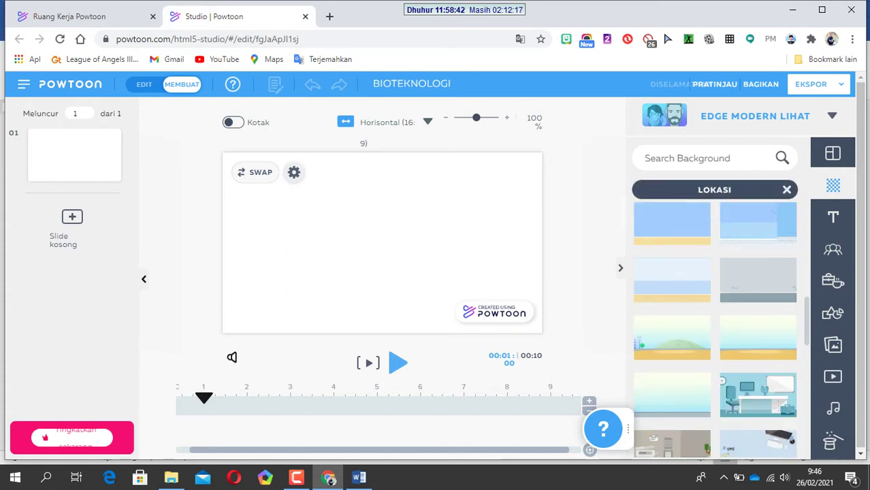
scroll(715, 327, "down", 5)
scroll(714, 326, "down", 1)
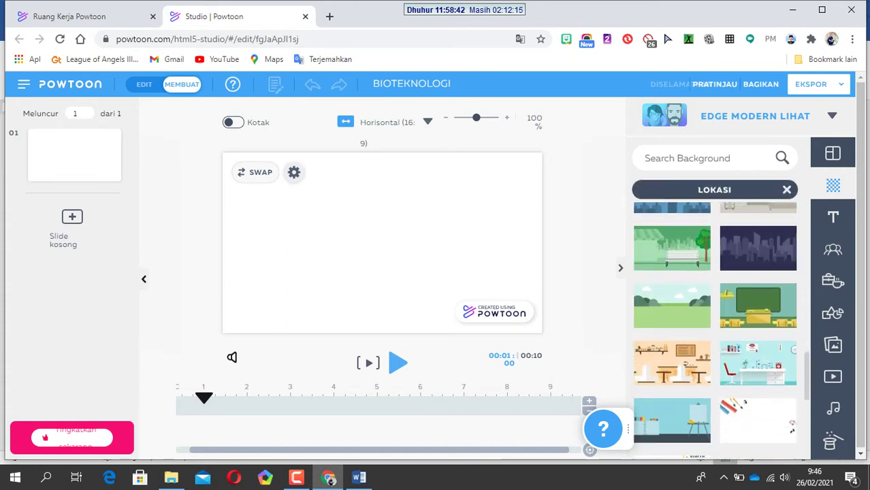
mouse_move(758, 305)
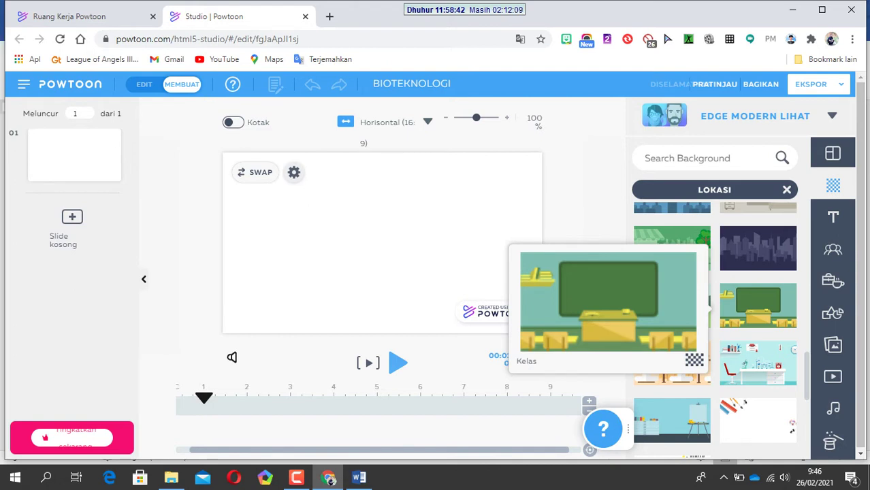
left_click(757, 305)
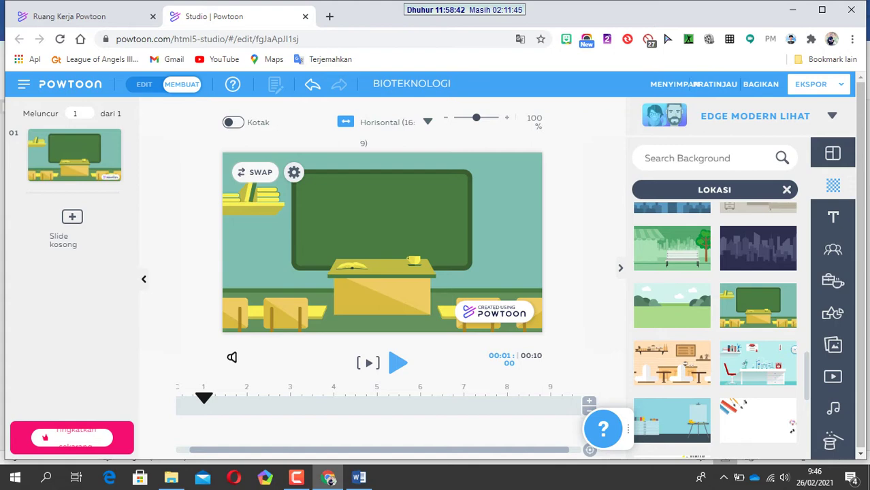
left_click(786, 189)
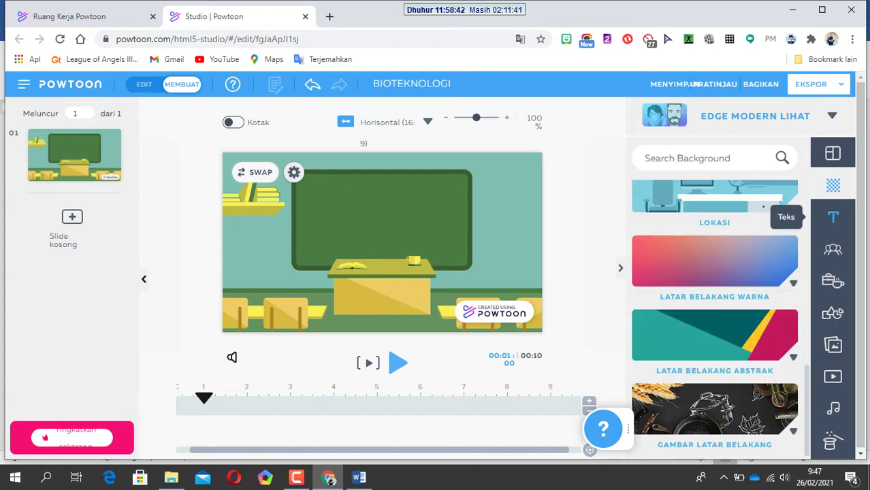
Add a title text to the slide and replace its placeholder wording with BIOTEKNOLOGI.
left_click(832, 217)
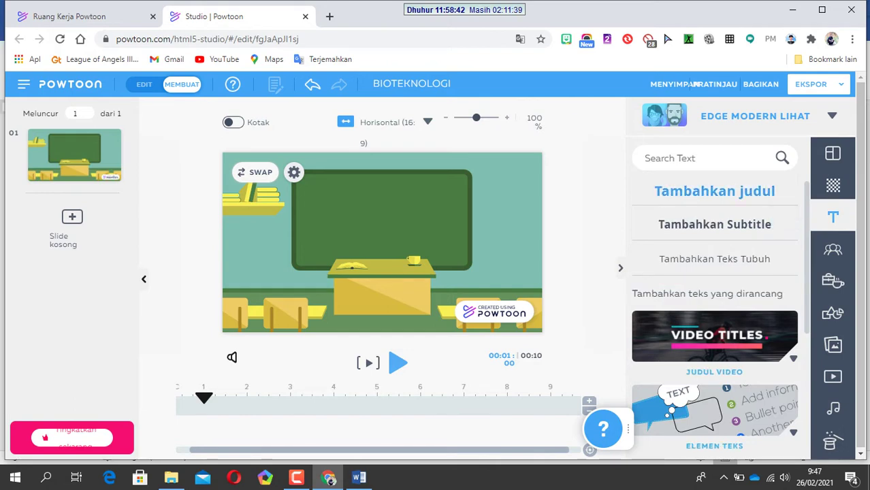
left_click(714, 191)
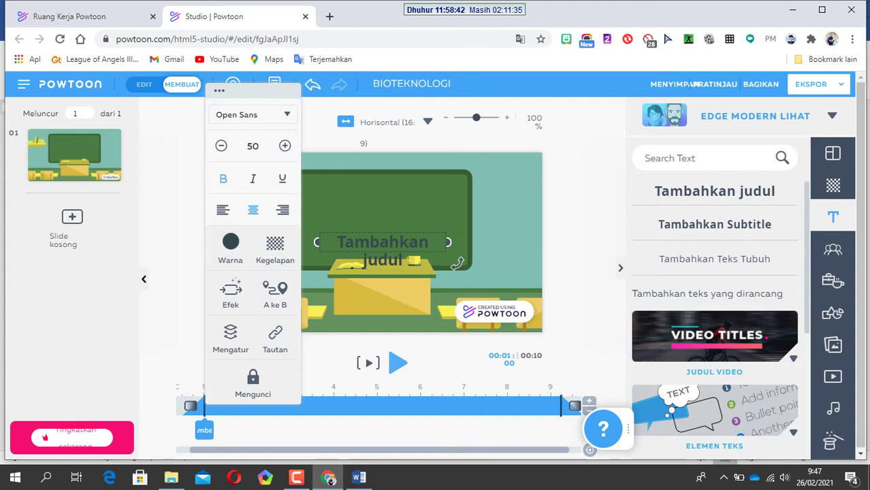
key("BackSpace")
key("BackSpace")
key("BackSpace")
key("BackSpace")
key("BackSpace")
key("BackSpace")
key("BackSpace")
key("BackSpace")
key("BackSpace")
key("BackSpace")
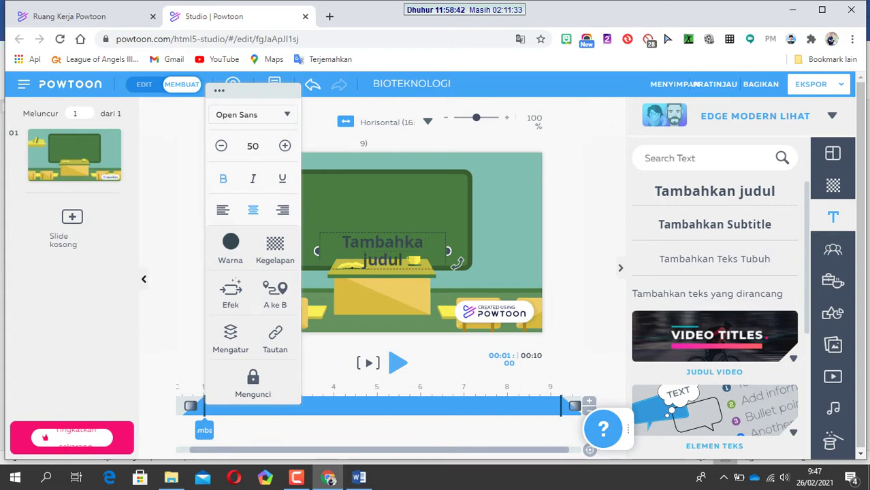
key("BackSpace")
key("BackSpace")
key("BackSpace")
key("BackSpace")
key("BackSpace")
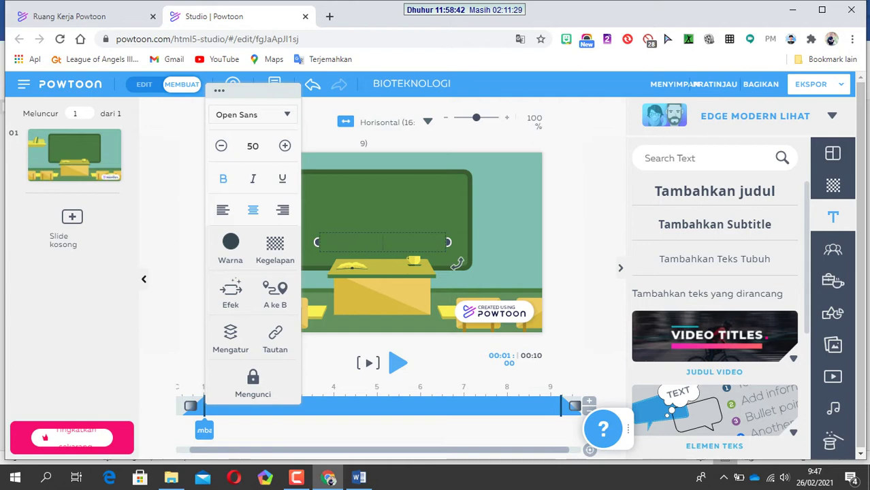
type("BIOTEKNOLOGI")
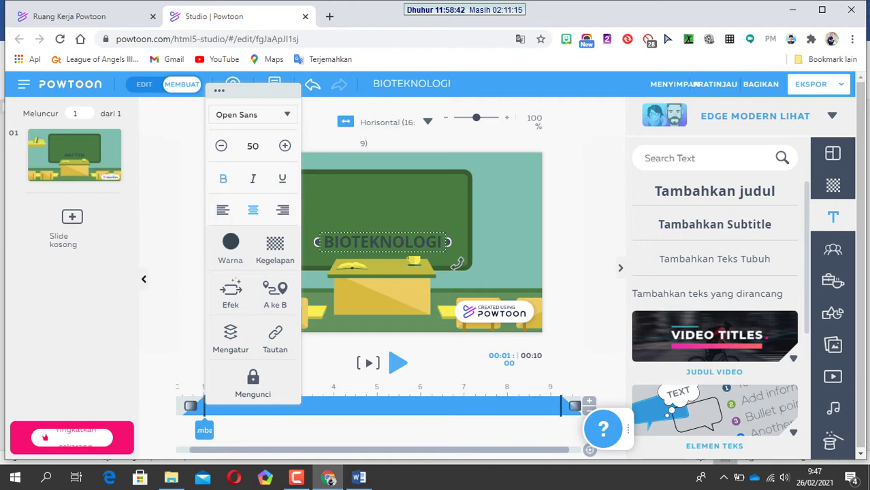
Set the BIOTEKNOLOGI title's text color to white (#FFFFFF).
left_click(230, 241)
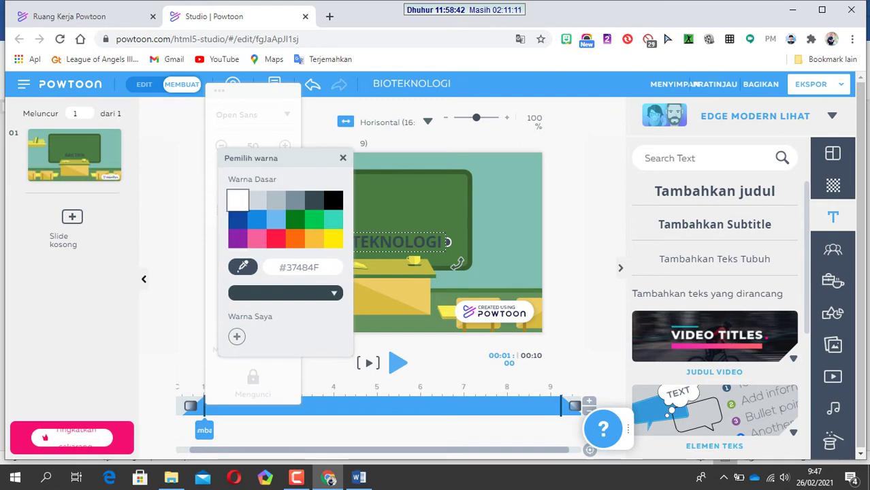
left_click(238, 199)
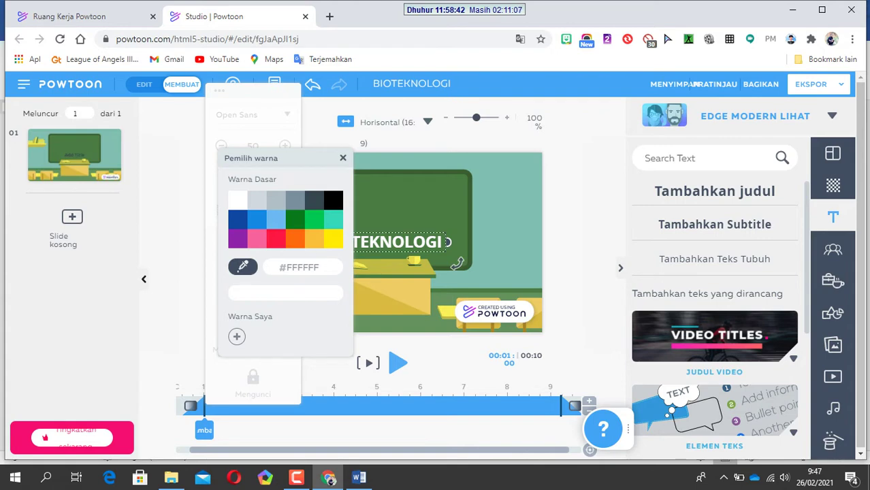
key("Escape")
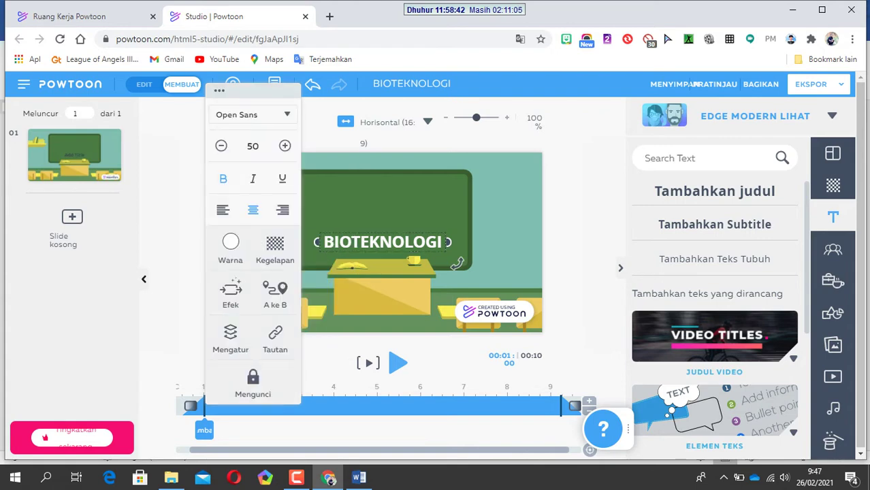
key("Escape")
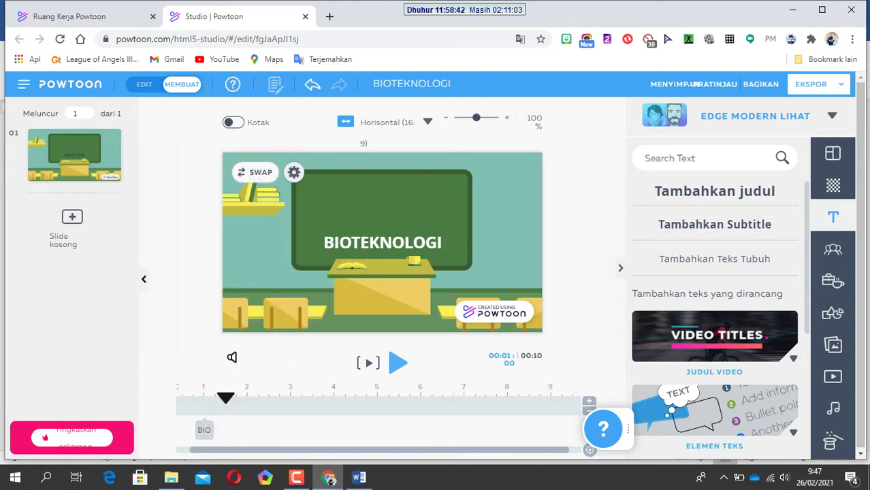
Move the BIOTEKNOLOGI title up so it sits just below the upper edge of the blackboard.
left_click(382, 243)
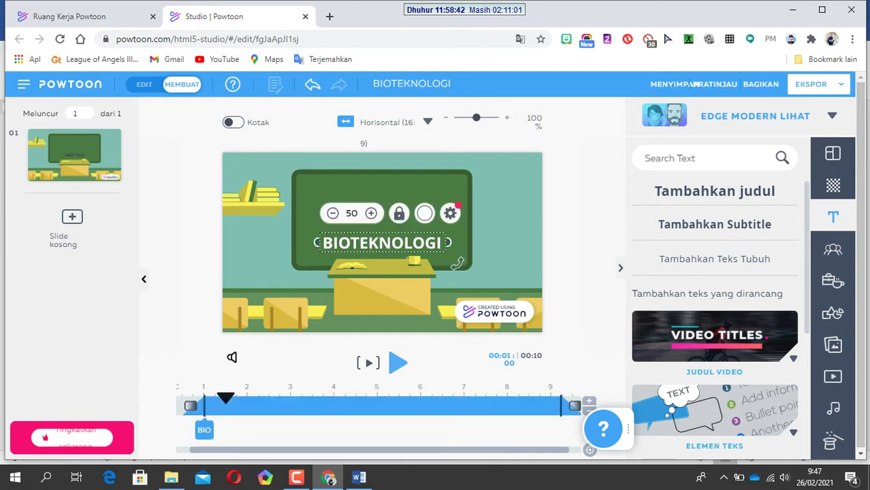
left_click_drag(457, 263, 462, 211)
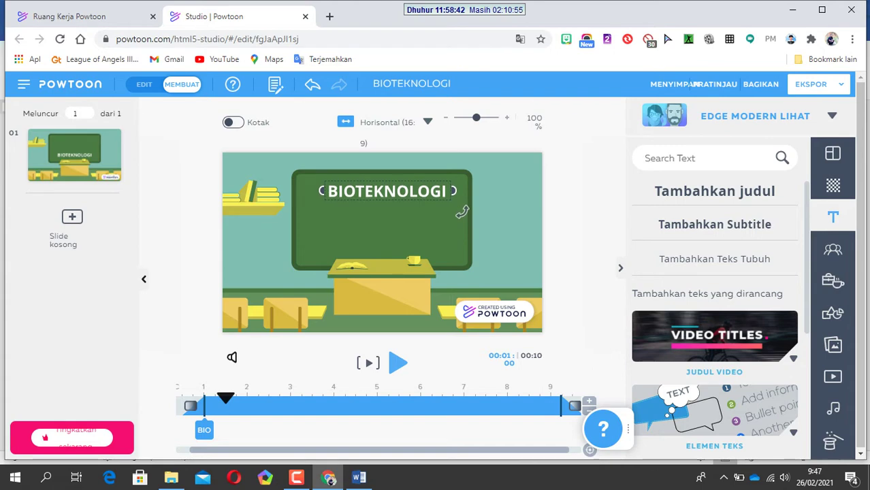
left_click_drag(462, 211, 462, 214)
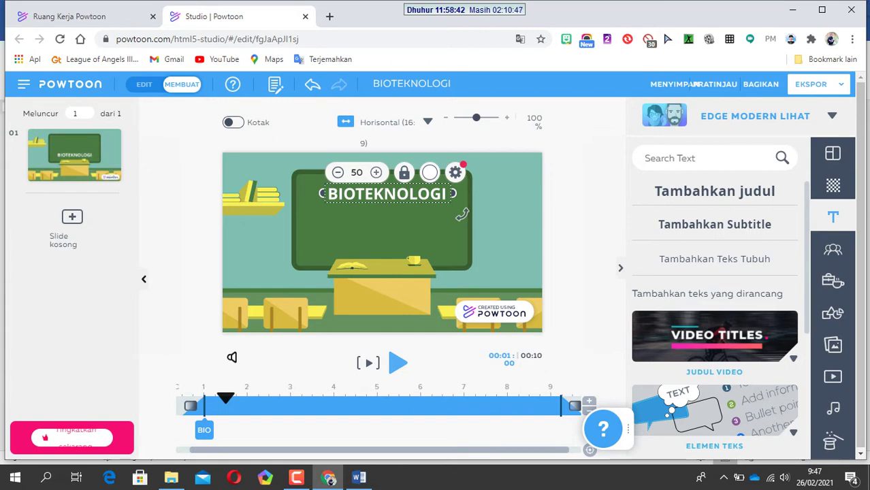
Enlarge the BIOTEKNOLOGI title to font size 57 and widen its text box so the word fits on one line.
left_click(375, 173)
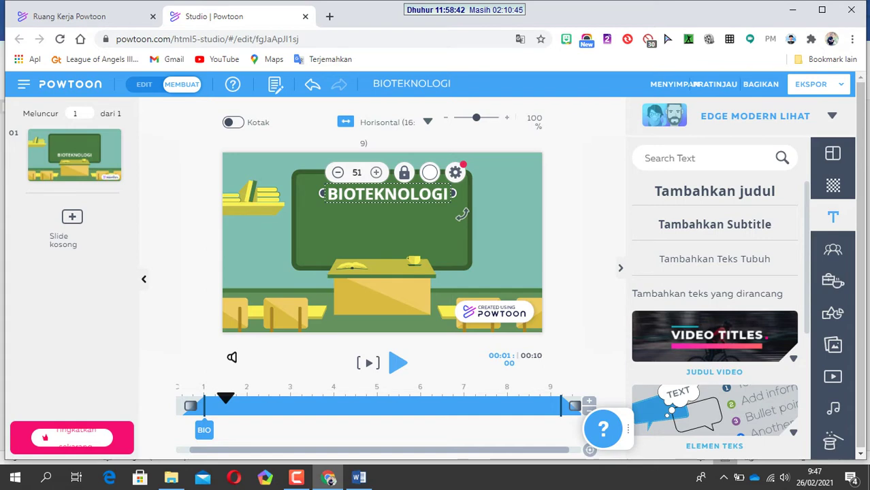
left_click(376, 172)
left_click(376, 173)
left_click(375, 172)
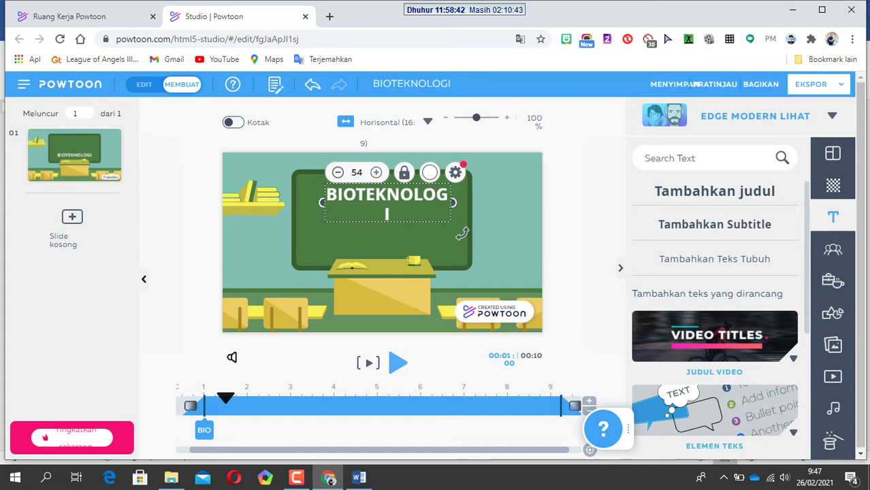
left_click(375, 172)
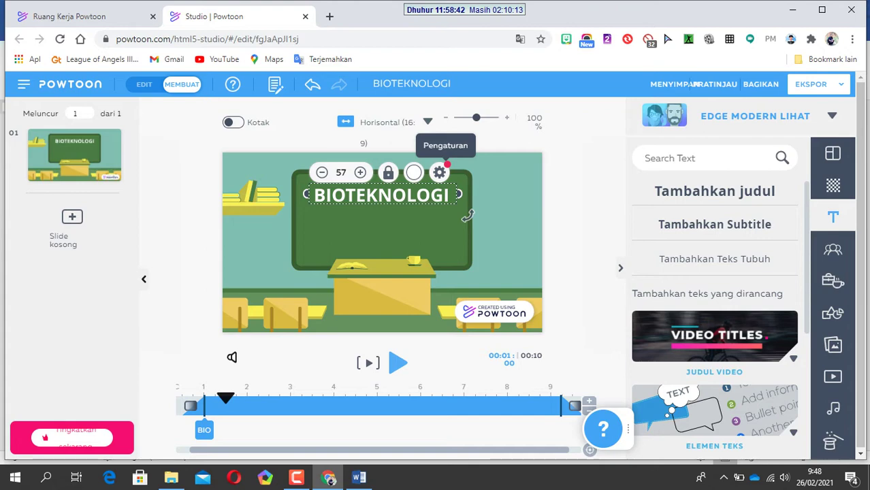
Apply the Menulis (writing) text effect as the BIOTEKNOLOGI title's entrance and preview the slide.
left_click(439, 172)
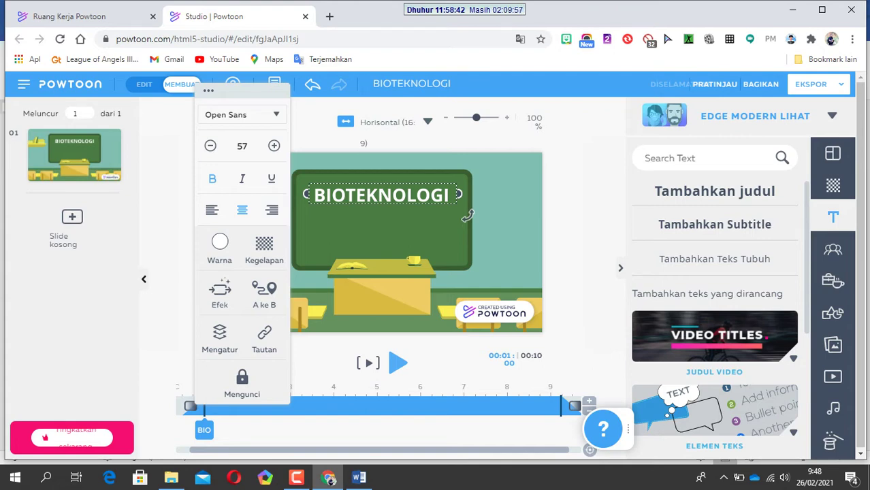
left_click(219, 293)
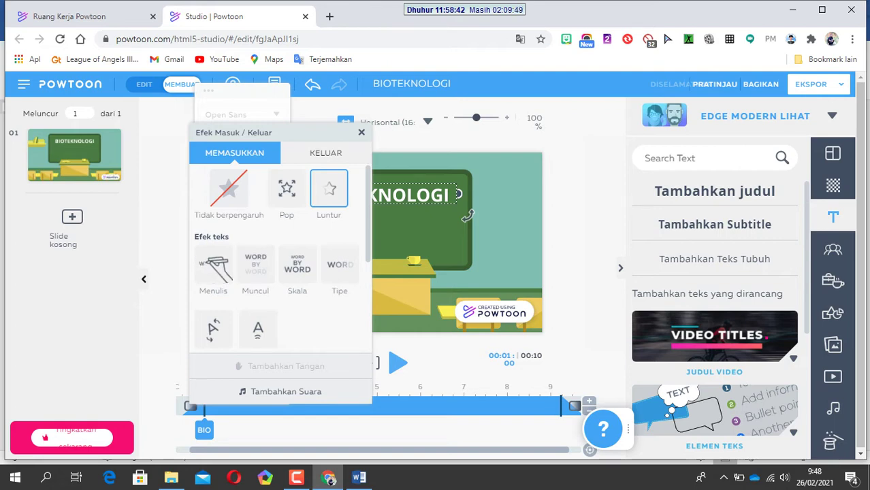
left_click(213, 264)
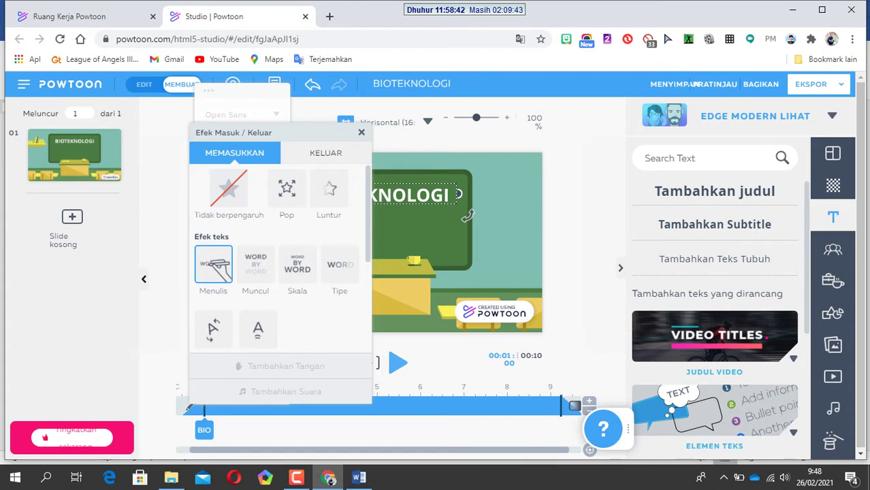
key("Escape")
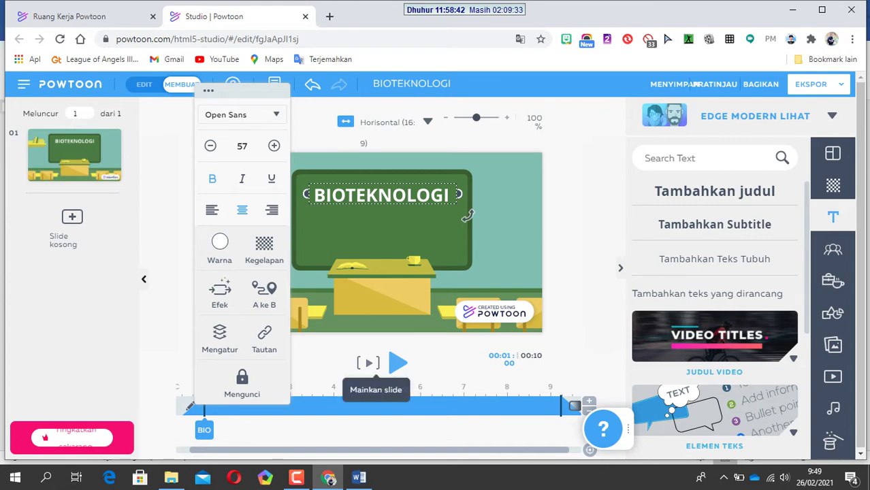
left_click(398, 362)
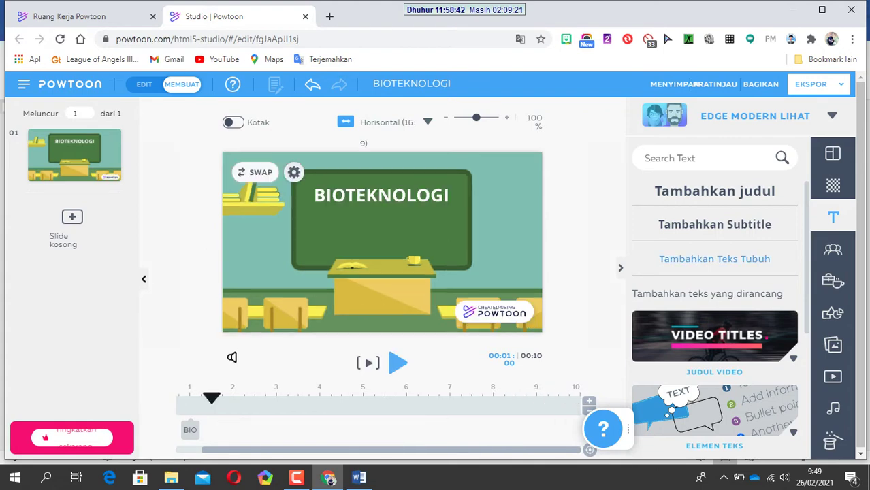
Add a subtitle text to the slide and replace its placeholder wording with "Oleh:" followed by the author's full name.
left_click(832, 216)
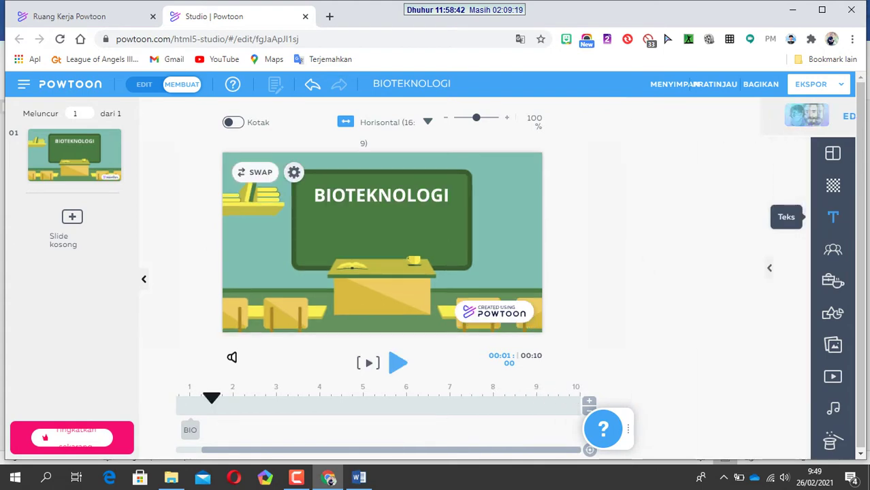
left_click(832, 216)
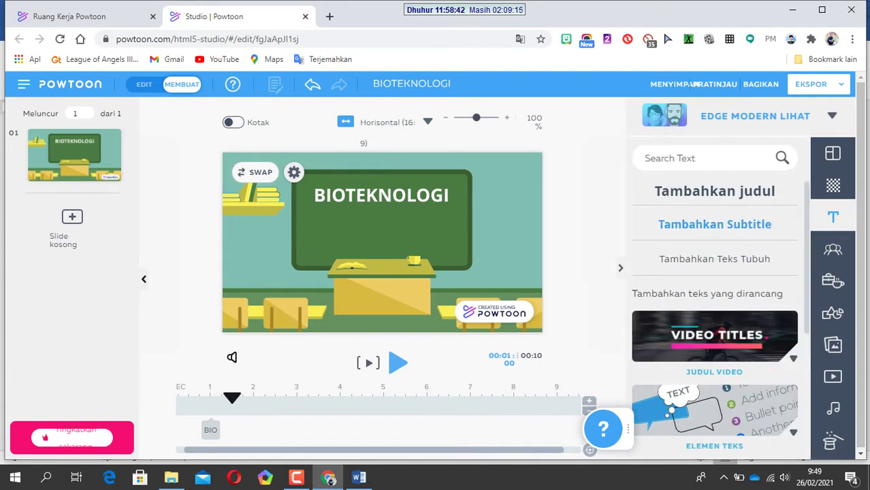
left_click(715, 224)
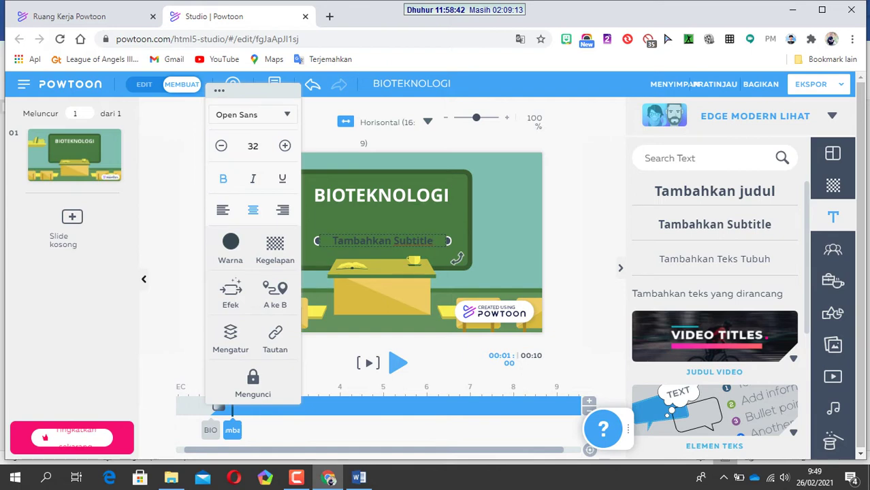
key("BackSpace")
key("BackSpace")
key("BackSpace")
key("BackSpace")
key("BackSpace")
key("BackSpace")
key("BackSpace")
key("BackSpace")
key("BackSpace")
key("BackSpace")
key("BackSpace")
key("BackSpace")
key("BackSpace")
key("BackSpace")
key("BackSpace")
key("BackSpace")
key("BackSpace")
key("BackSpace")
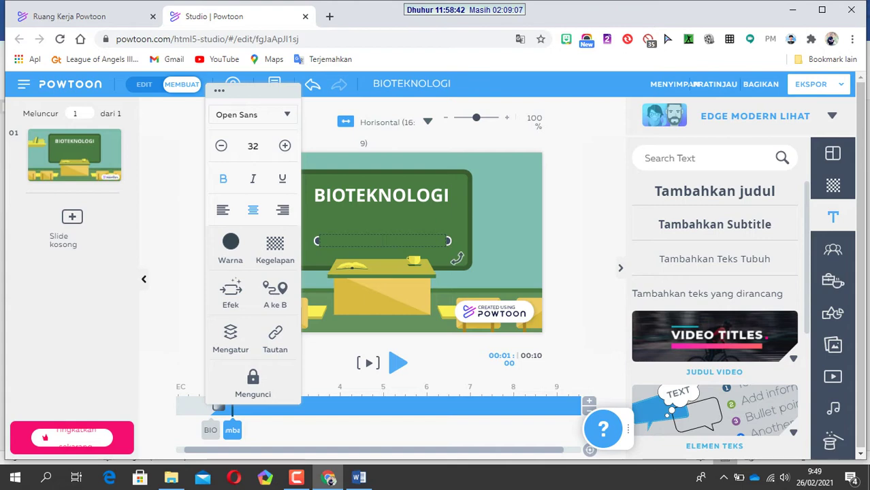
type("HAlleh")
key("BackSpace")
key("BackSpace")
key("BackSpace")
key("BackSpace")
key("BackSpace")
key("BackSpace")
type("HAIIeh")
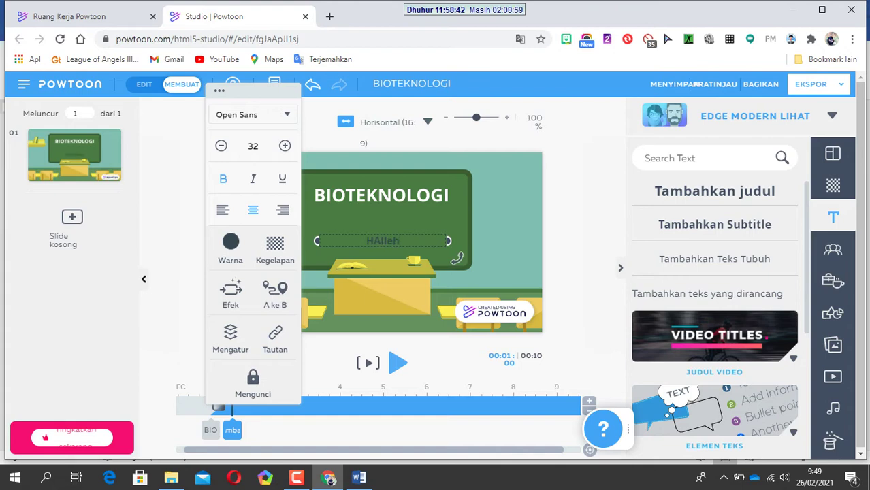
type(": Heru Novianto")
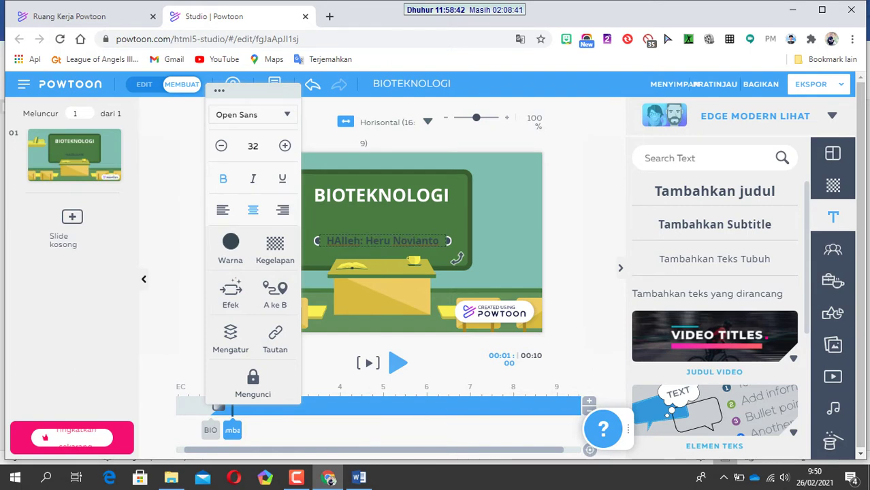
key("BackSpace")
key("BackSpace")
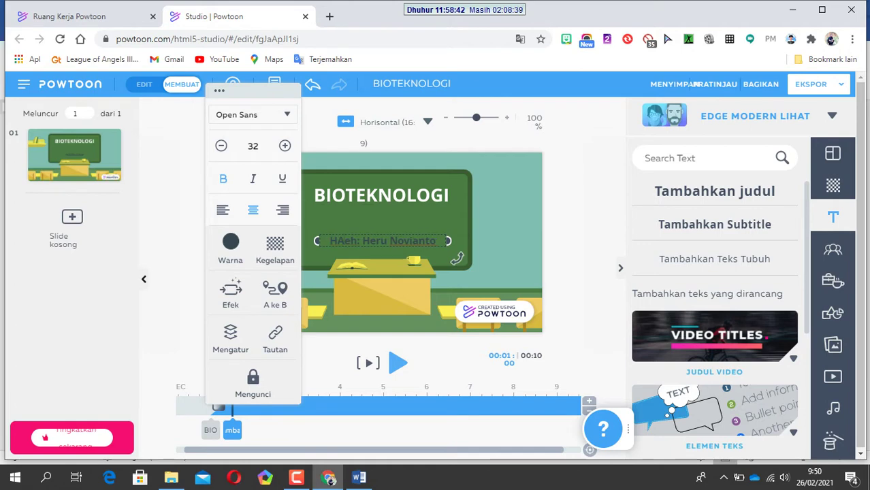
key("BackSpace")
key("BackSpace")
type("Ol")
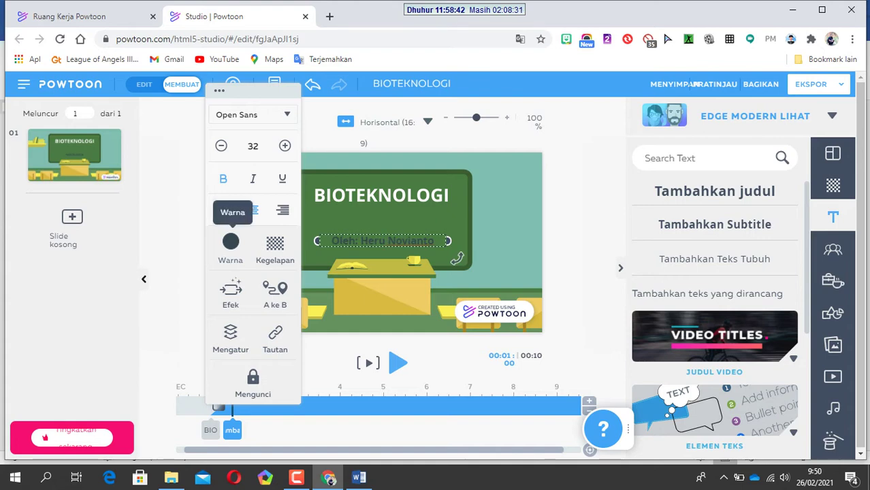
Set the author subtitle's text color to white (#FFFFFF).
left_click(230, 241)
left_click(238, 200)
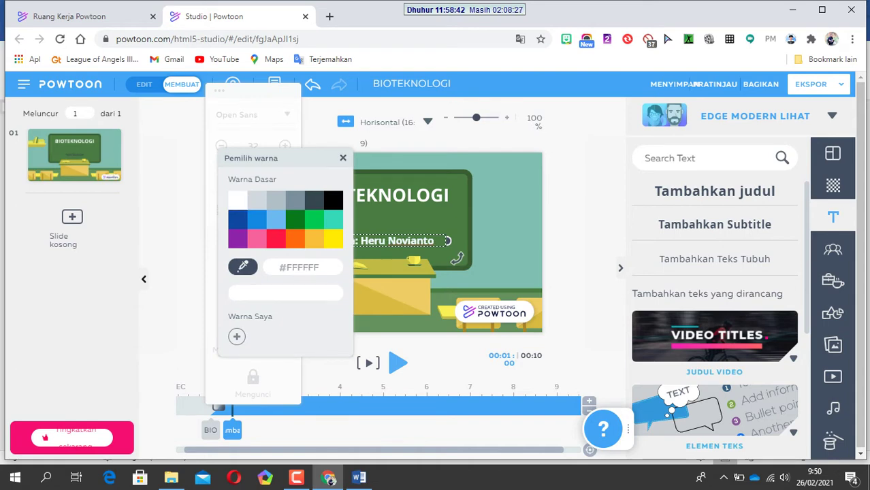
key("Escape")
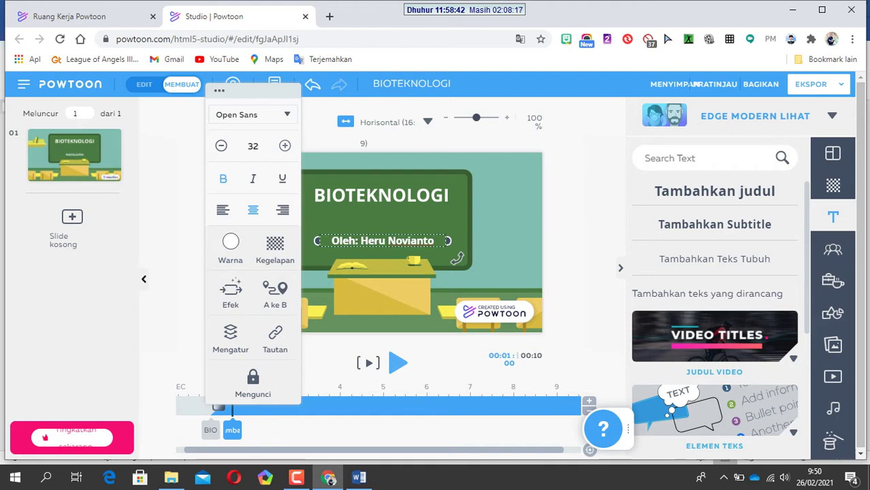
Enlarge the author subtitle to font size 40, widen its box to fit one line, and move it up onto the blackboard.
key("Up")
key("Up")
key("Up")
key("Up")
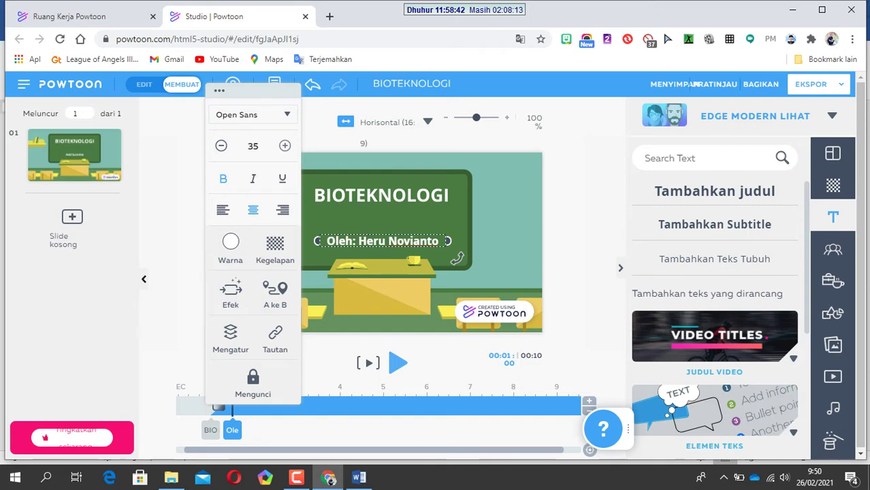
key("Up")
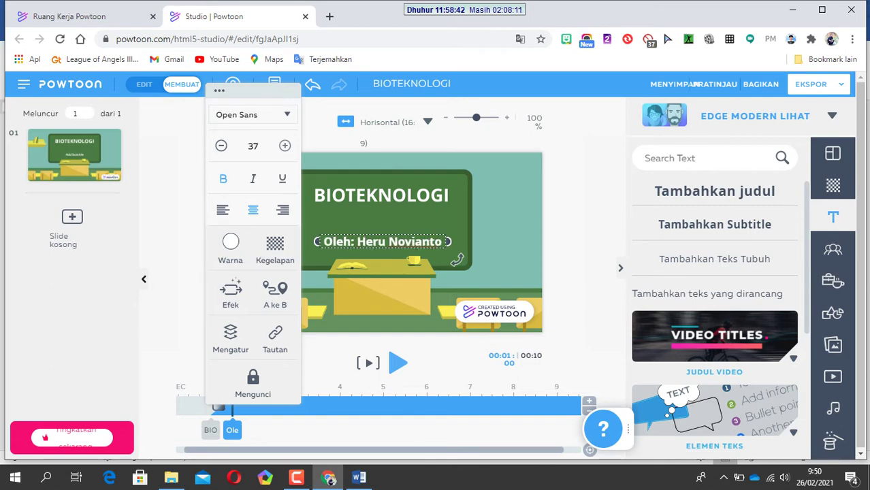
key("Up")
key("Up")
key("Up")
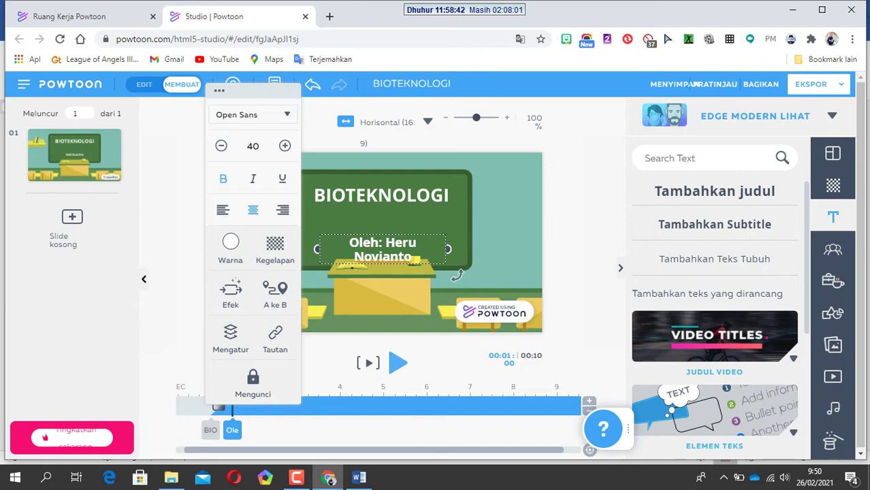
key("Escape")
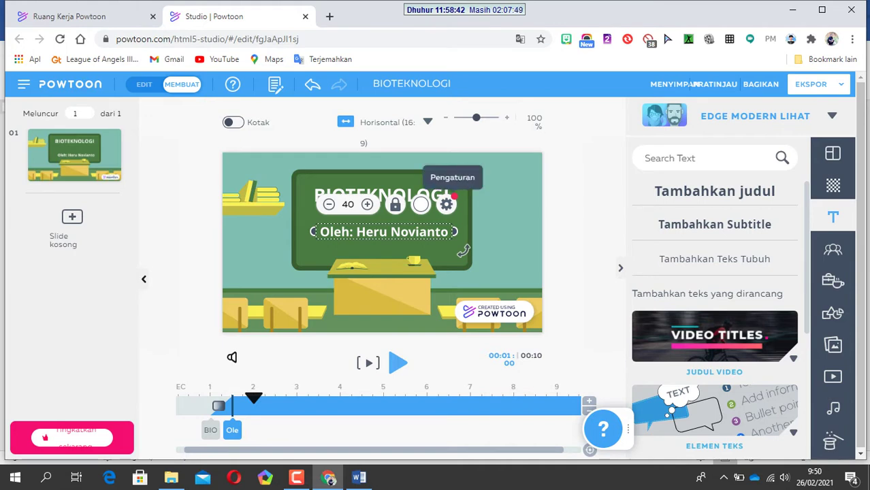
Apply the Menulis (writing) text effect as the author subtitle's entrance and preview the slide.
left_click(447, 204)
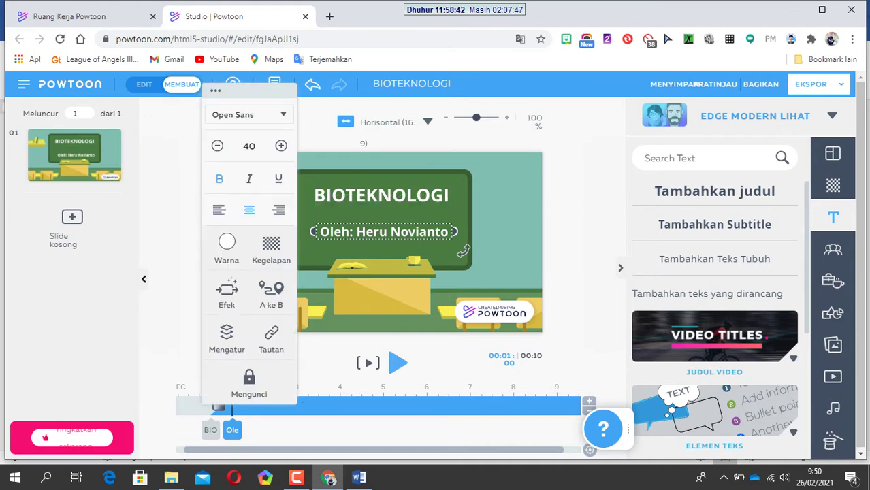
left_click(226, 293)
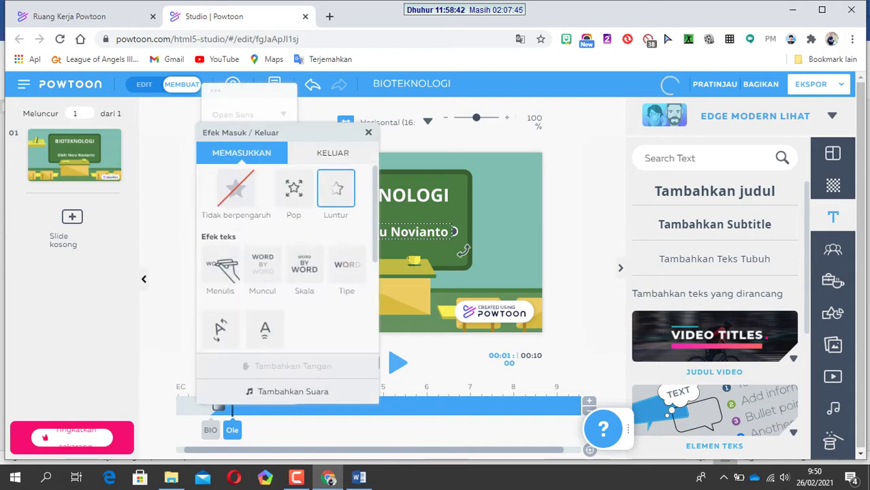
left_click(220, 265)
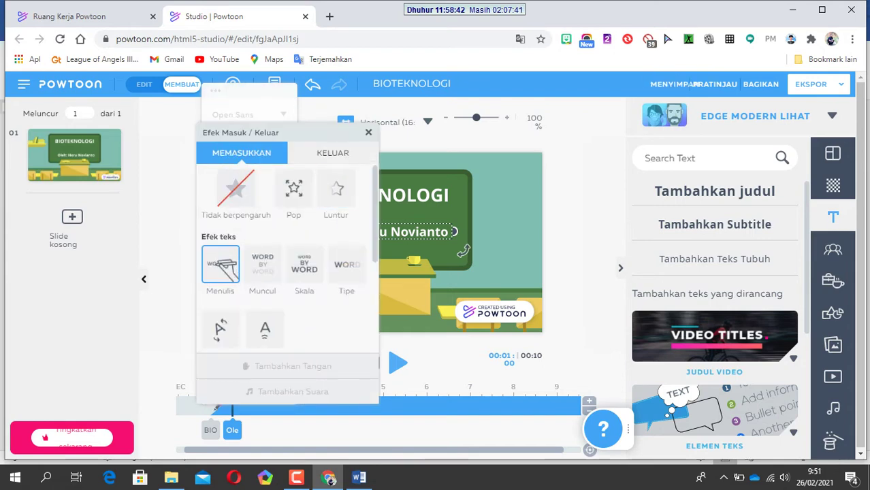
key("Escape")
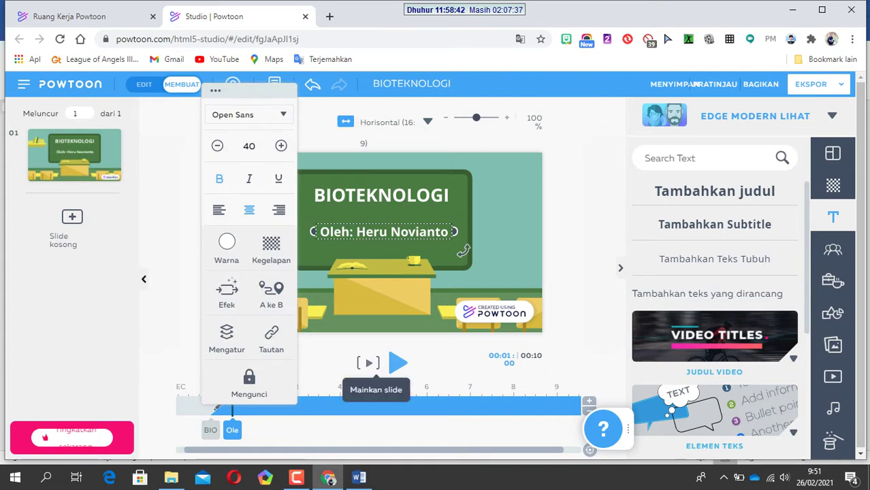
left_click(368, 362)
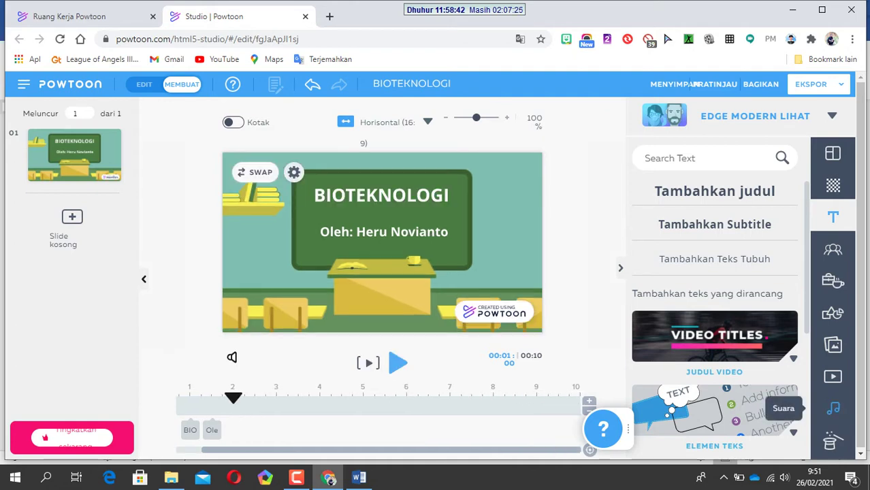
Examine the sound options for adding music or a voice-over to the slide.
left_click(833, 408)
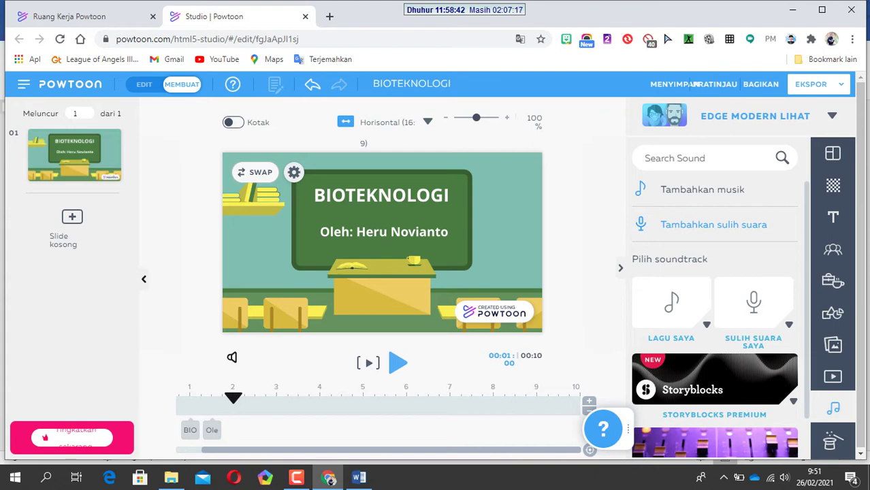
mouse_move(74, 155)
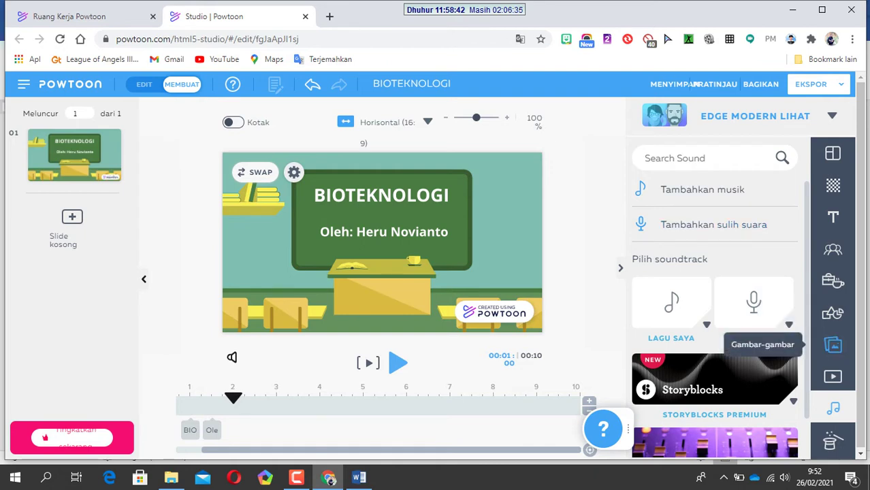
Insert the DIDAMBA logo from the uploaded images, shrink it, and place it over the bookshelf in the slide's upper-left corner.
left_click(832, 344)
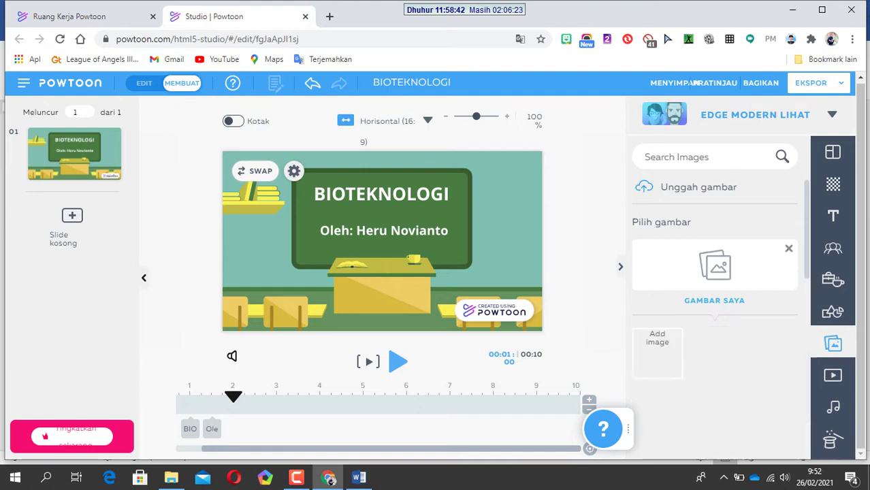
scroll(714, 388, "down", 5)
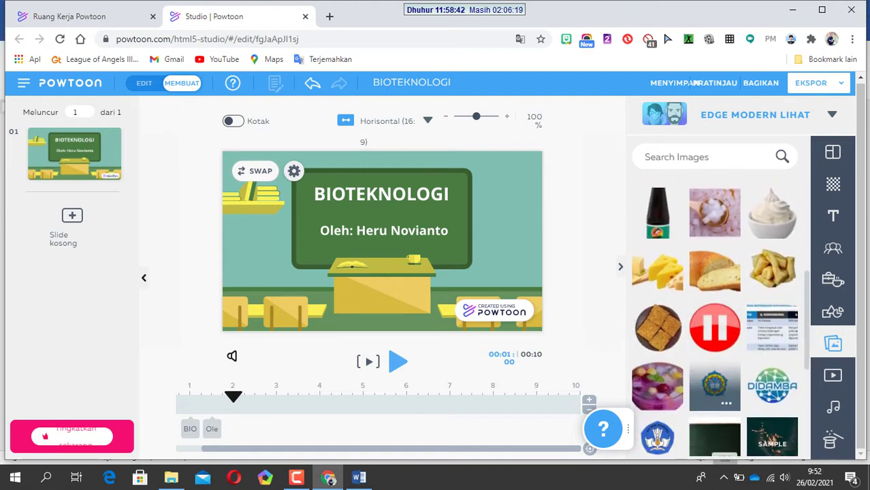
mouse_move(714, 385)
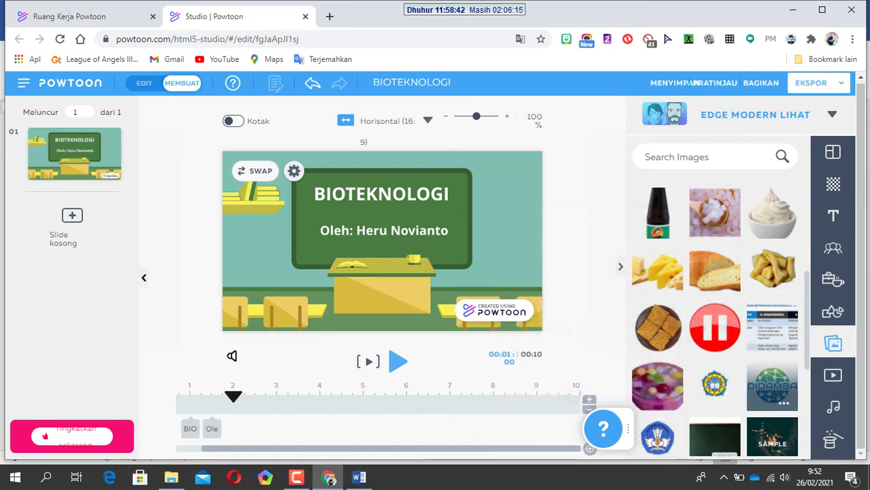
mouse_move(771, 386)
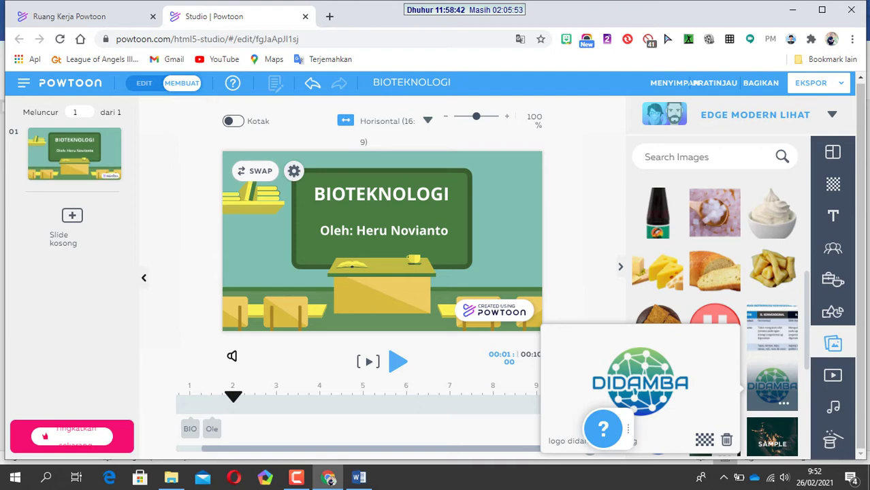
left_click(772, 385)
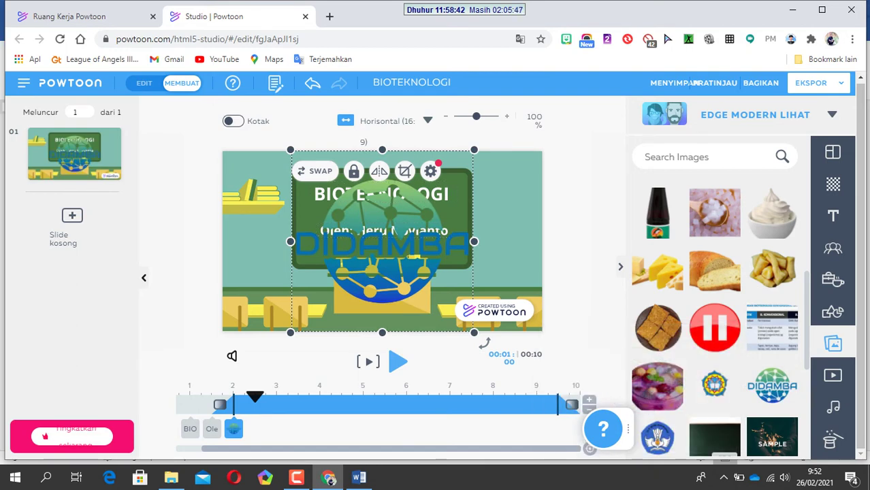
left_click_drag(473, 150, 357, 265)
left_click_drag(323, 299, 258, 175)
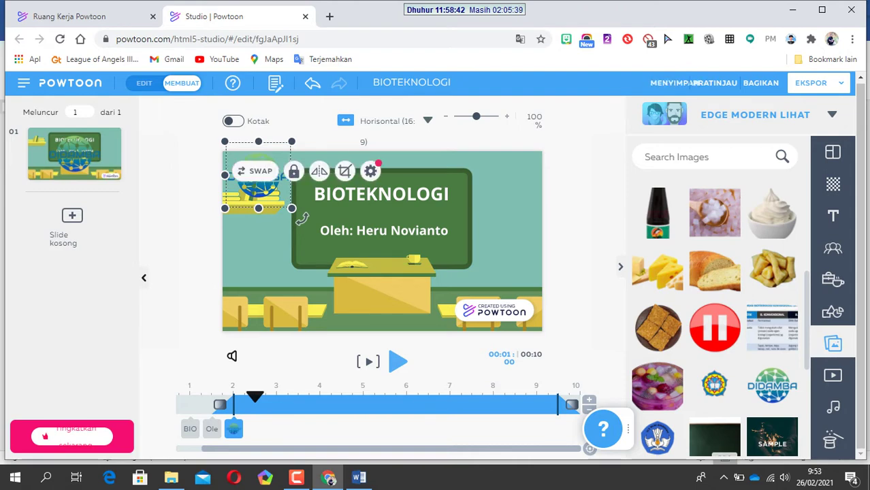
Shrink the DIDAMBA logo further and move it into the upper-left corner of the title slide.
mouse_move(301, 218)
left_mouse_down()
mouse_move(286, 202)
mouse_move(288, 240)
mouse_move(296, 223)
mouse_move(286, 248)
mouse_move(299, 215)
mouse_move(279, 209)
mouse_move(292, 215)
left_mouse_up()
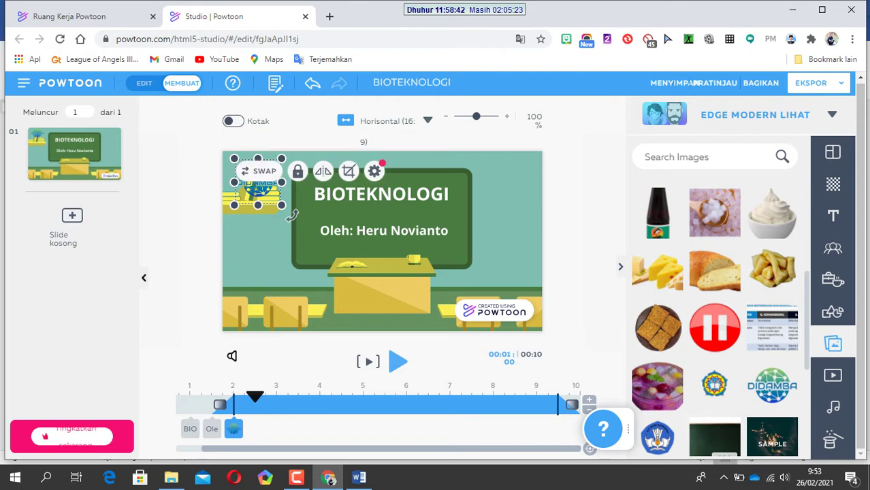
left_click_drag(234, 159, 227, 152)
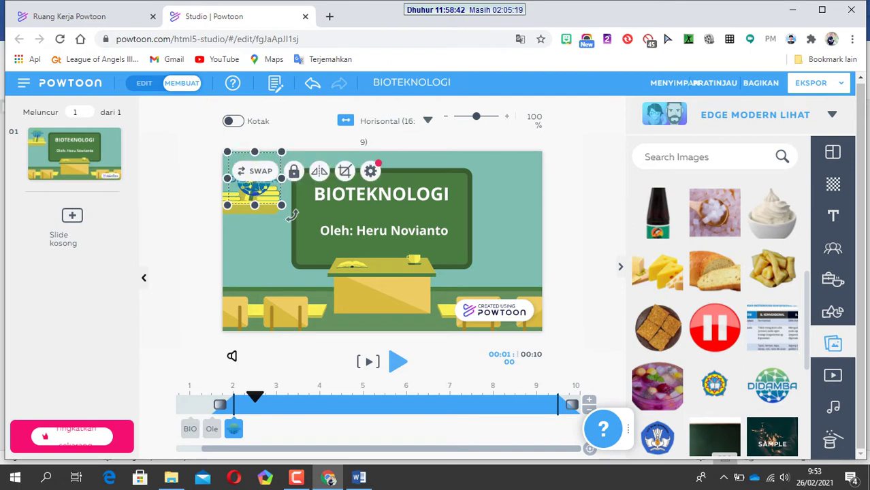
key("Escape")
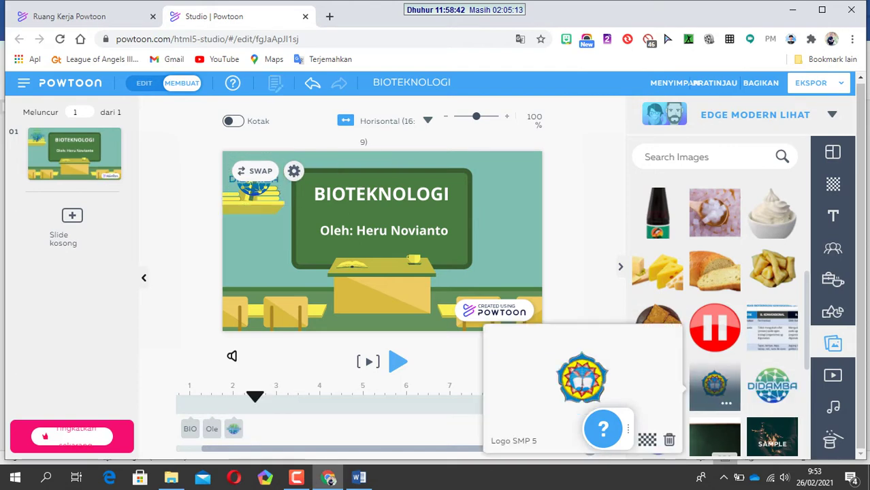
Insert the Logo SMP 5 image, shrink it to about the DIDAMBA logo's size, and place it in the slide's upper-right corner.
left_click(714, 384)
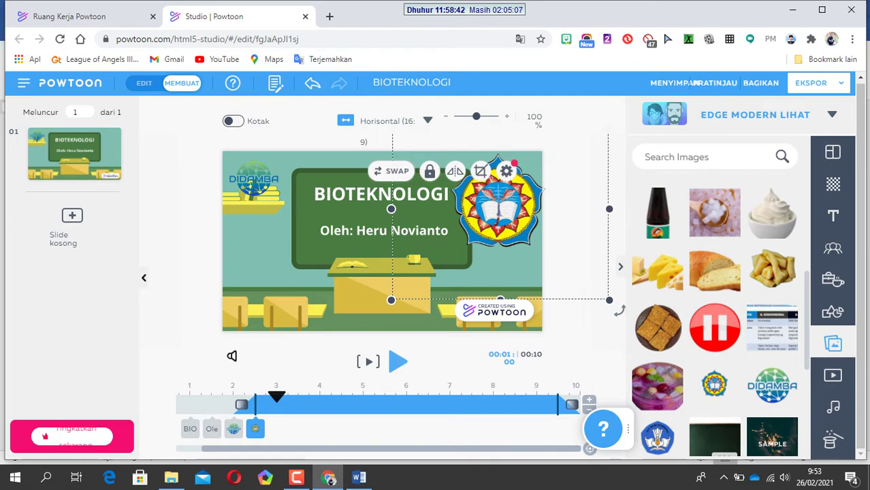
left_click_drag(609, 300, 511, 217)
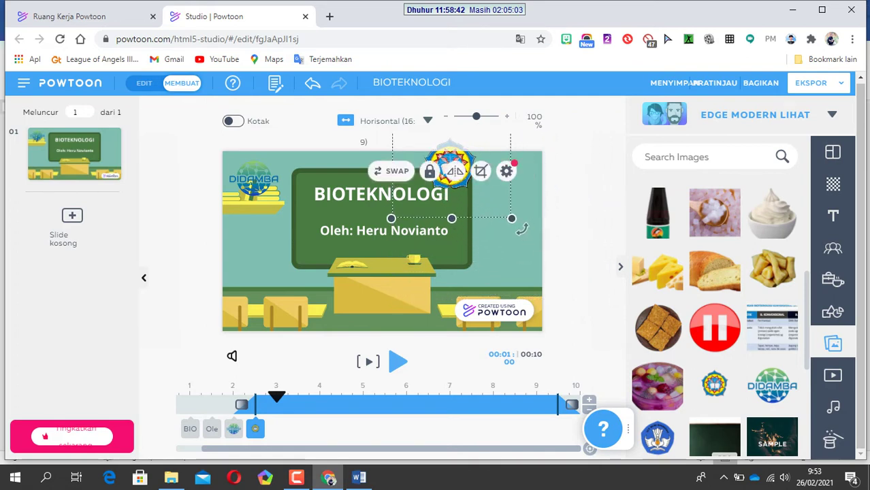
left_click_drag(391, 217, 408, 204)
left_click_drag(521, 214, 353, 231)
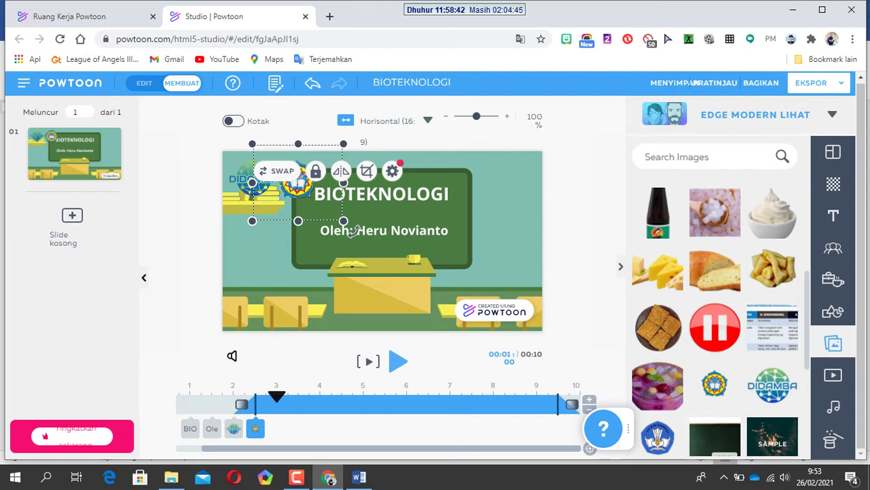
left_click_drag(353, 231, 568, 234)
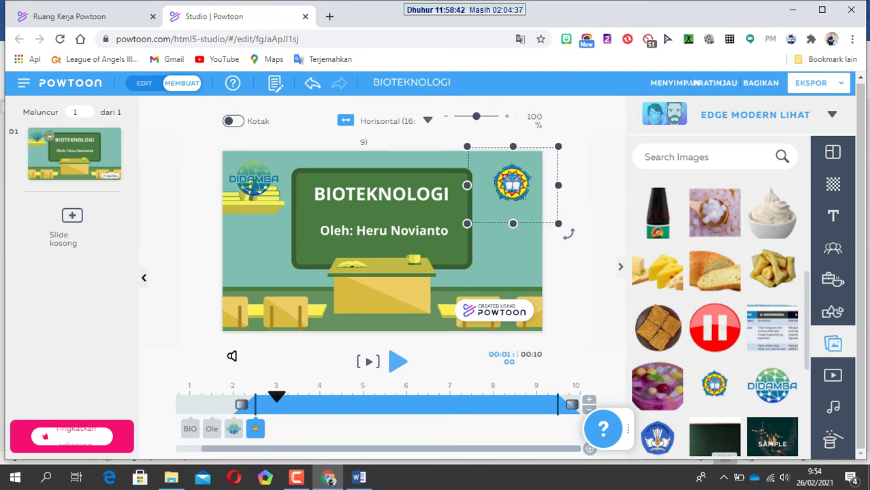
left_click_drag(568, 233, 568, 233)
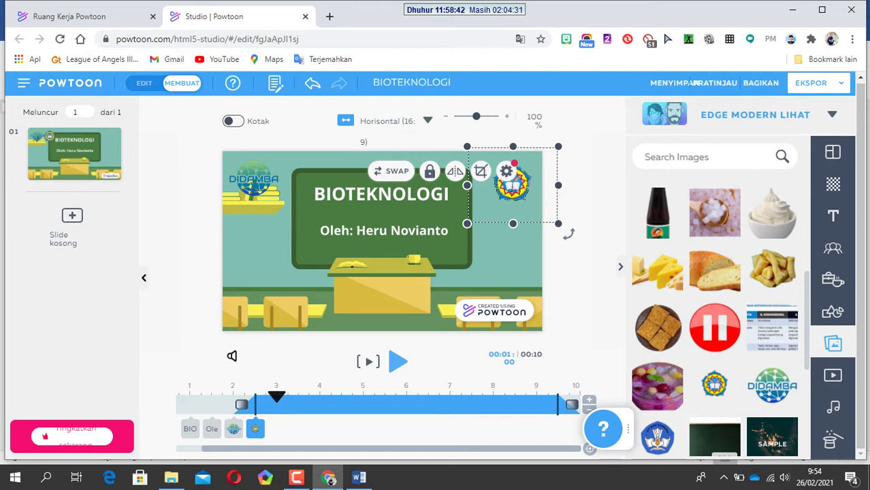
key("Escape")
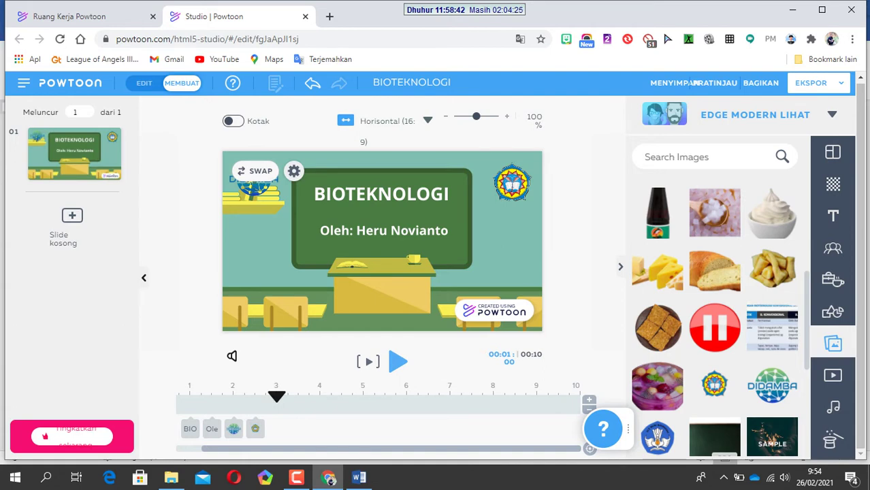
Preview the title slide's animation with both logos in place.
left_click(398, 361)
left_click(603, 428)
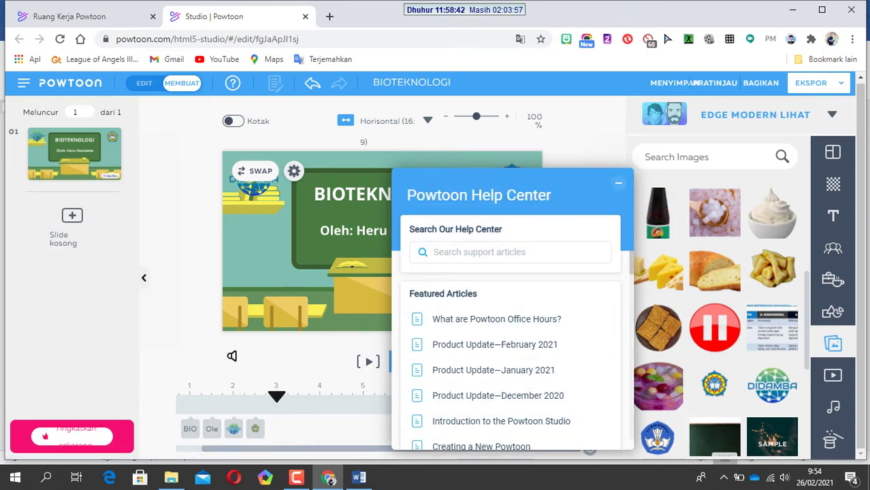
left_click(618, 183)
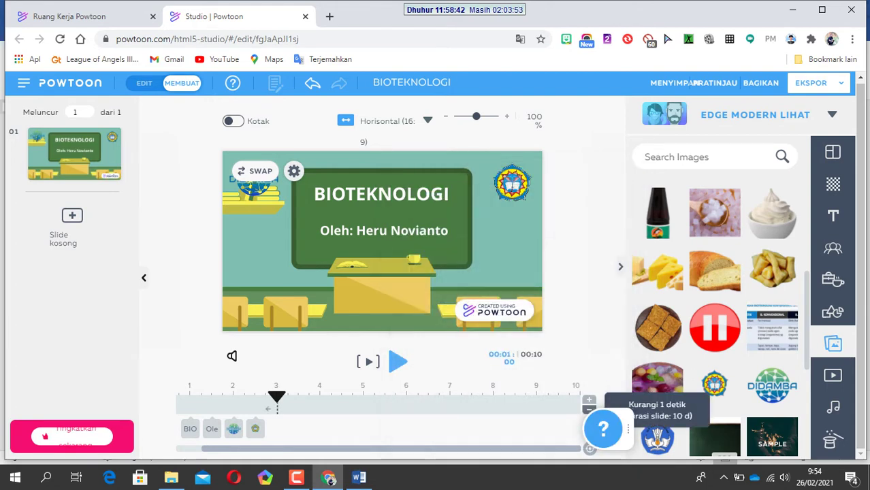
Shorten the title slide's duration to 5 seconds and preview it.
left_click(588, 408)
left_click(589, 409)
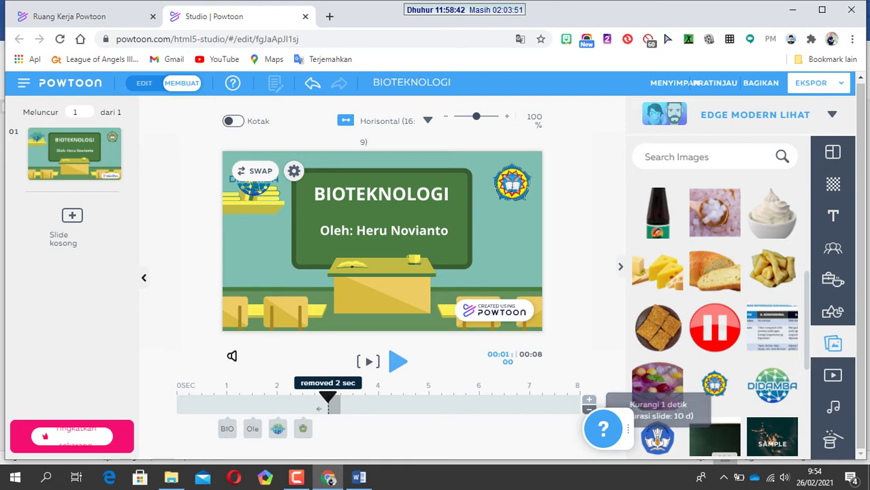
left_click(588, 408)
left_click(589, 409)
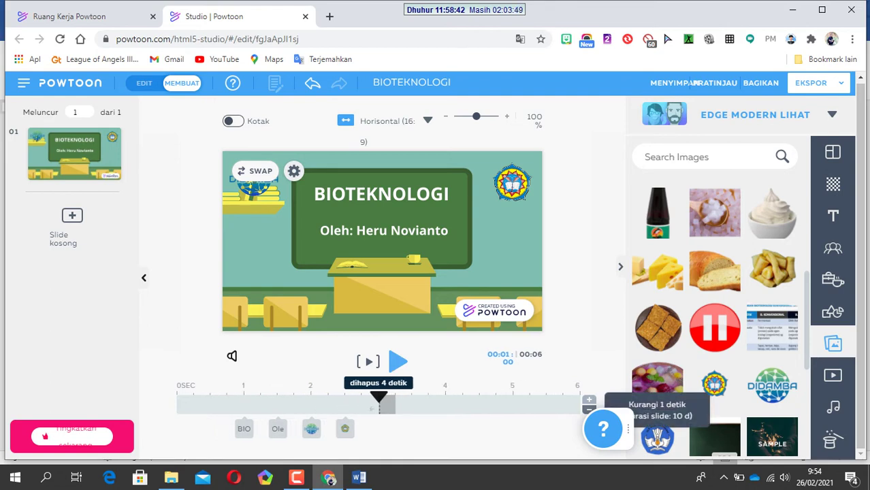
left_click(588, 408)
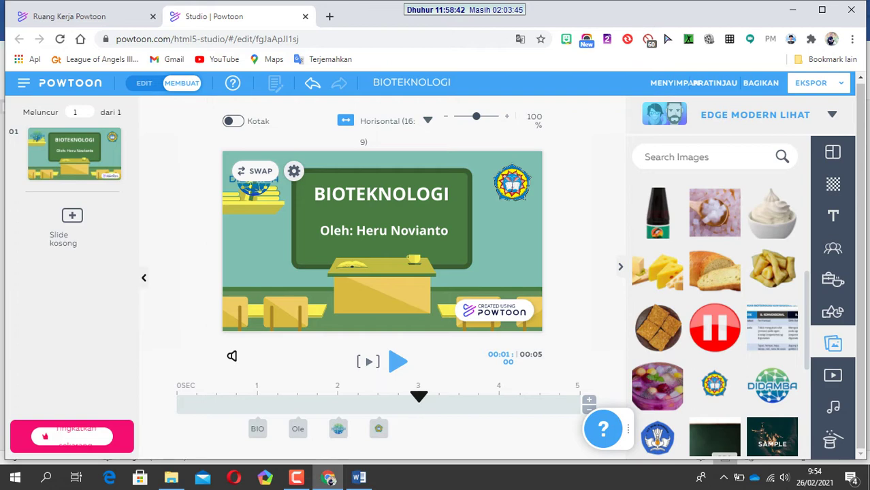
left_click(398, 361)
key("space")
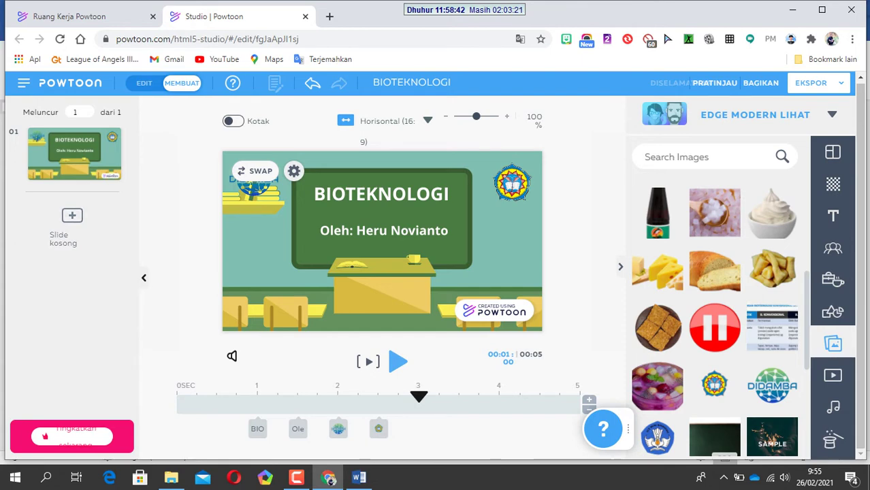
Add a blank slide after the title slide and examine the transitions offered between the two slides.
left_click(72, 216)
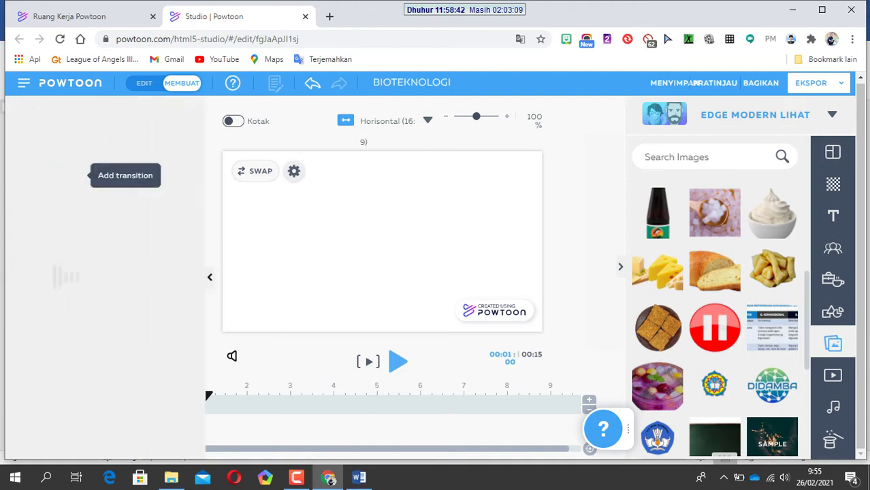
left_click(74, 175)
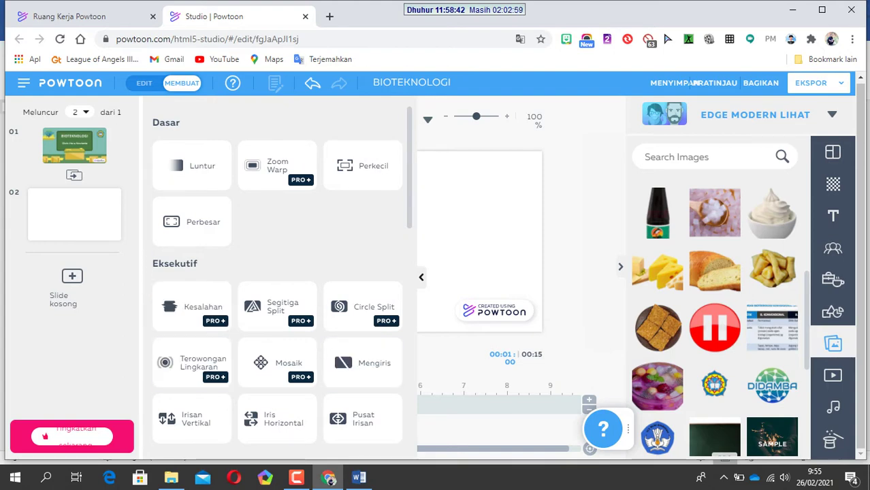
scroll(283, 286, "down", 1)
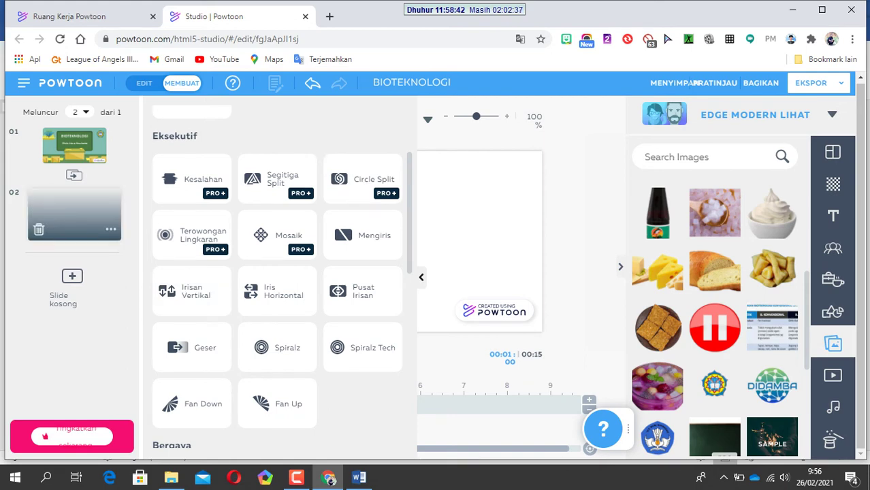
left_click(74, 215)
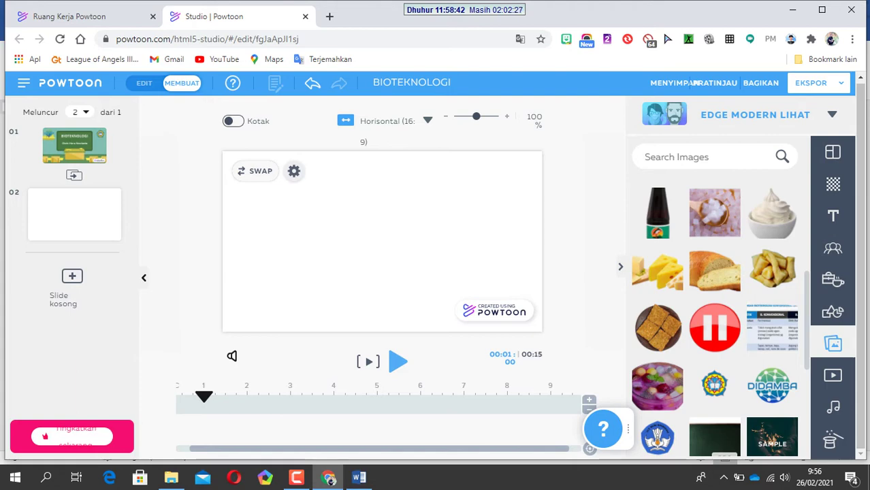
Duplicate the title slide to use its classroom scene as slide 2.
mouse_move(74, 144)
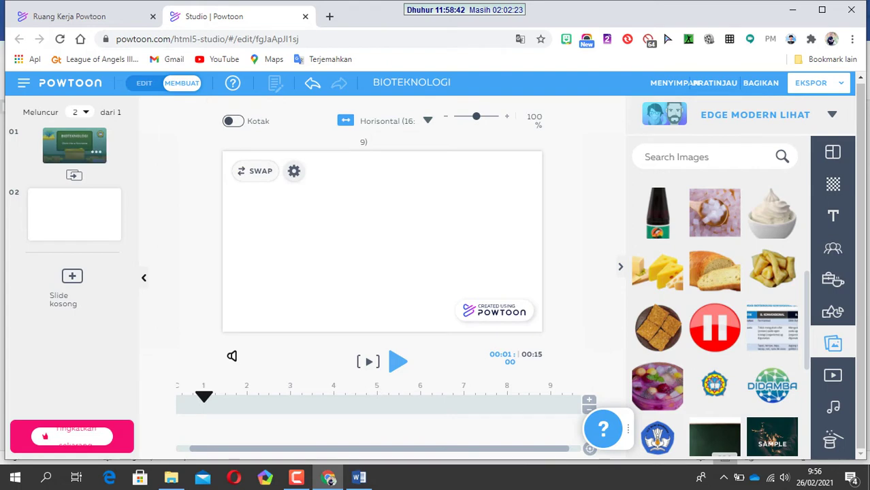
left_click(96, 152)
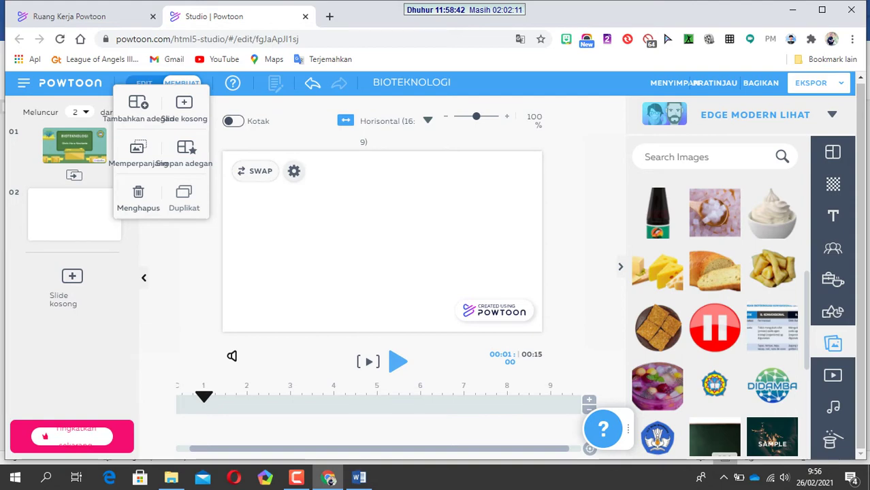
left_click(184, 198)
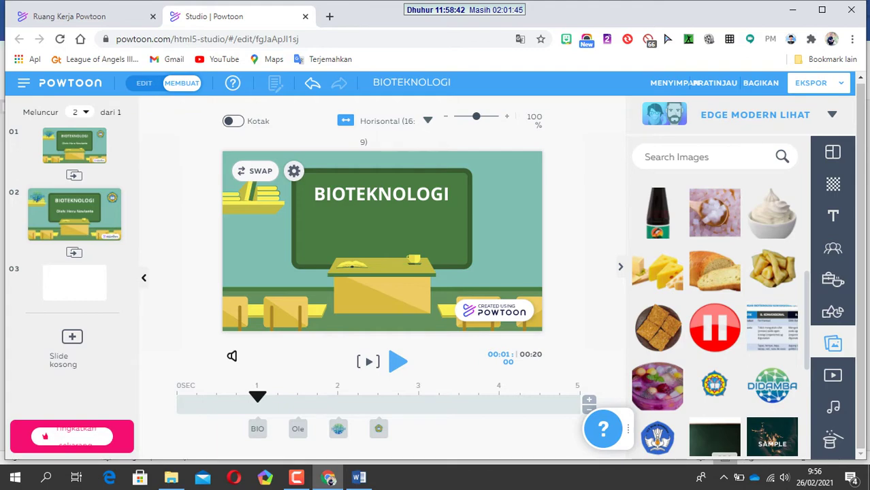
Switch to the storyline document in Word and copy the narrator's greeting from the slide 2 (Slide pembukaan) row.
key("alt+Tab")
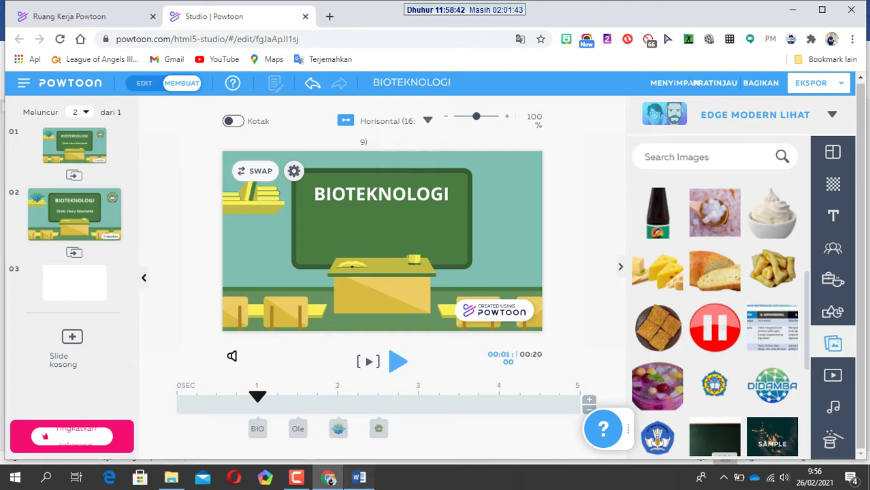
scroll(435, 279, "down", 3)
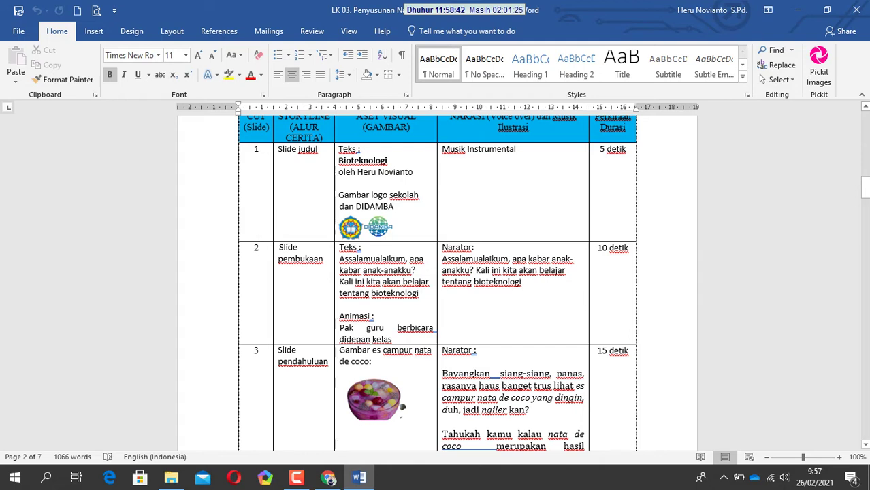
left_click_drag(442, 258, 521, 282)
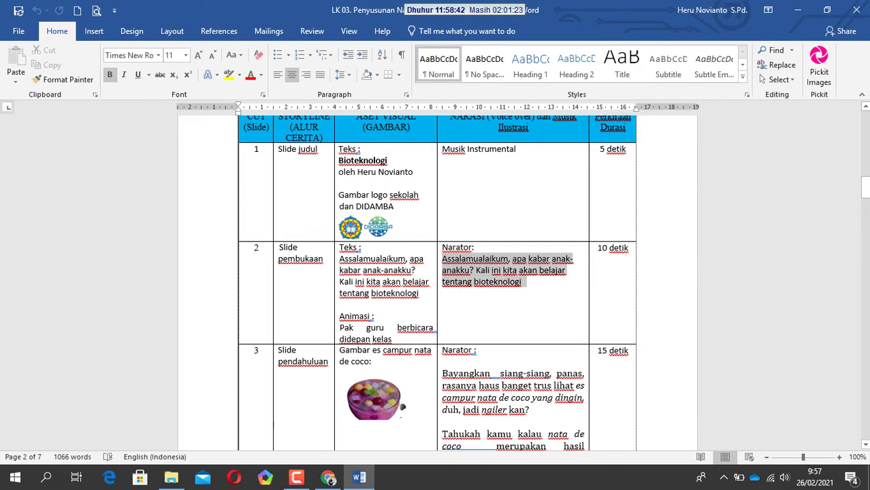
left_click_drag(521, 282, 521, 282)
key("ctrl+c")
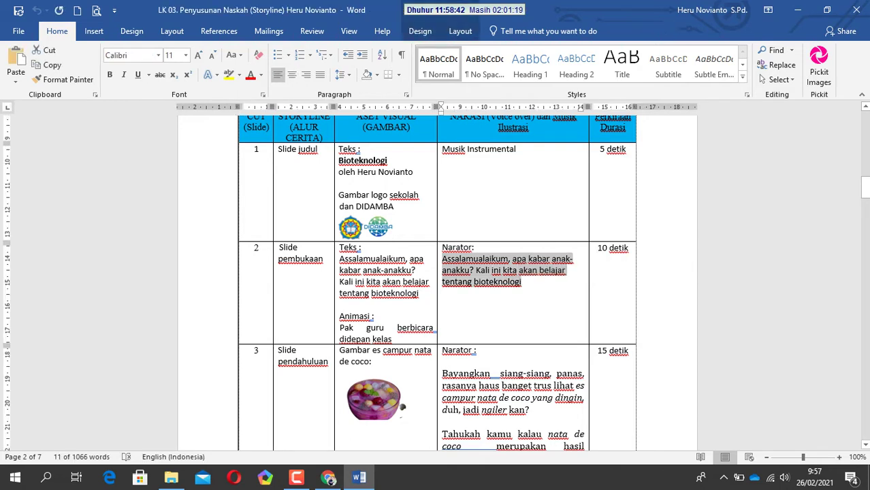
Back in Powtoon, replace the BIOTEKNOLOGI text on slide 2 with "Assalamualaikum, apa kabar anak-anakku? Kali ini kita akan belajar tentang bioteknologi".
key("alt+Tab")
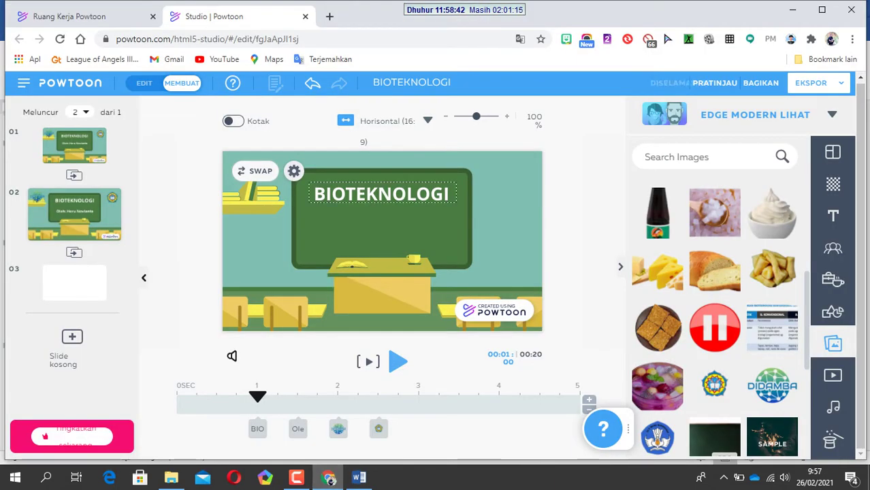
left_click(452, 197)
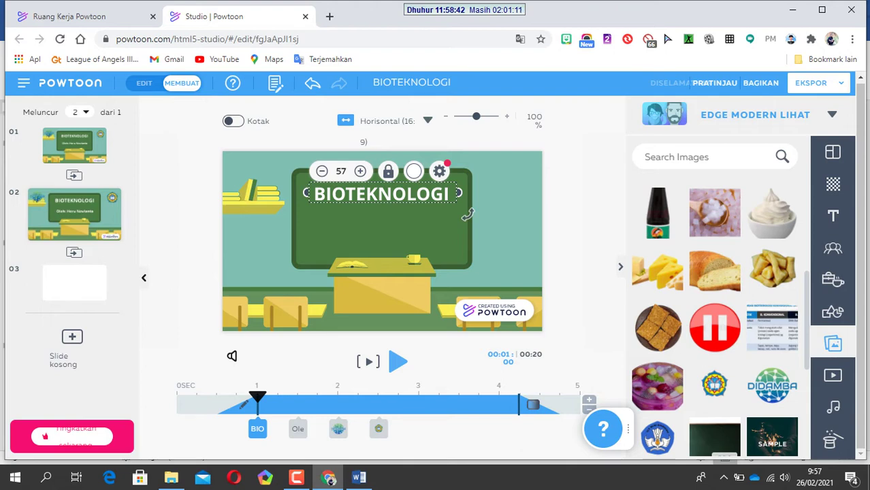
left_click(467, 215)
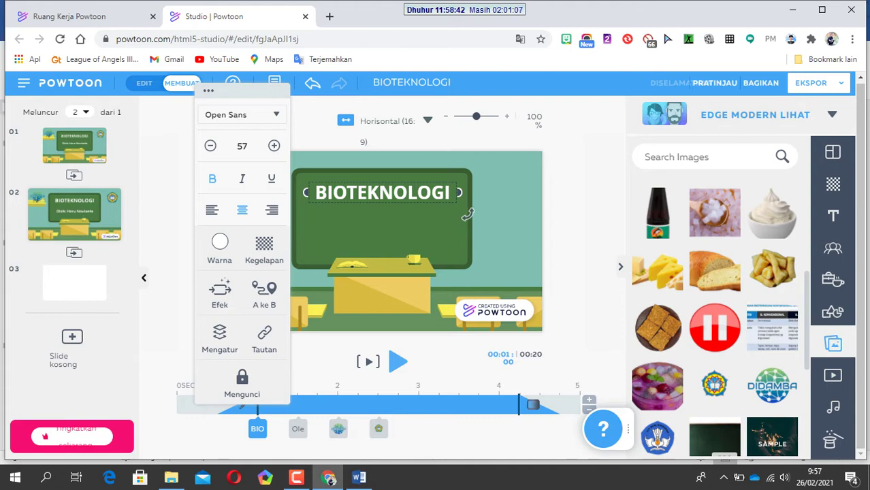
key("Delete")
key("Delete")
key("Delete")
key("Delete")
key("Delete")
key("Delete")
key("Delete")
key("Delete")
key("Delete")
key("Delete")
key("Delete")
key("Delete")
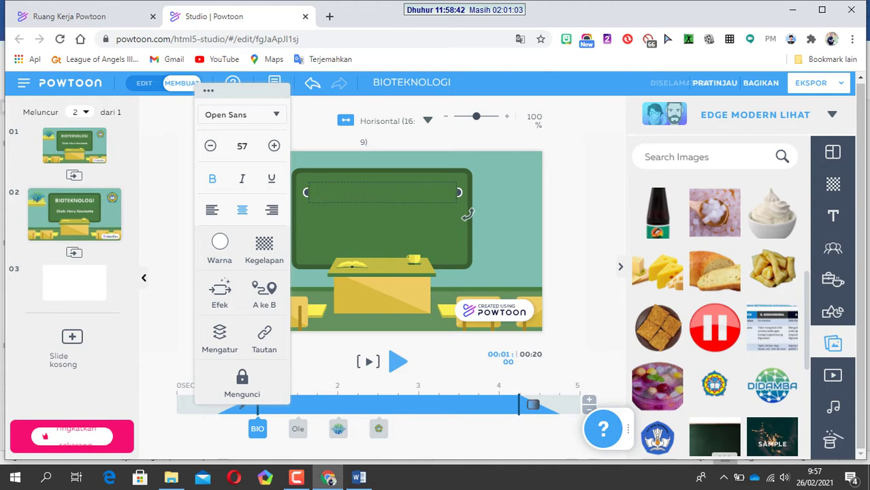
key("ctrl+v")
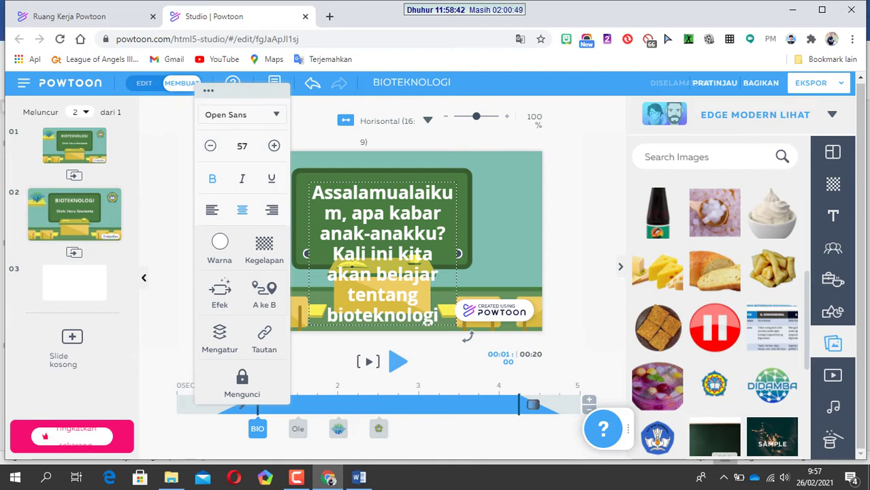
Reduce the font size of the greeting text on slide 2 to 45.
key("ctrl+shift+comma")
key("ctrl+shift+comma")
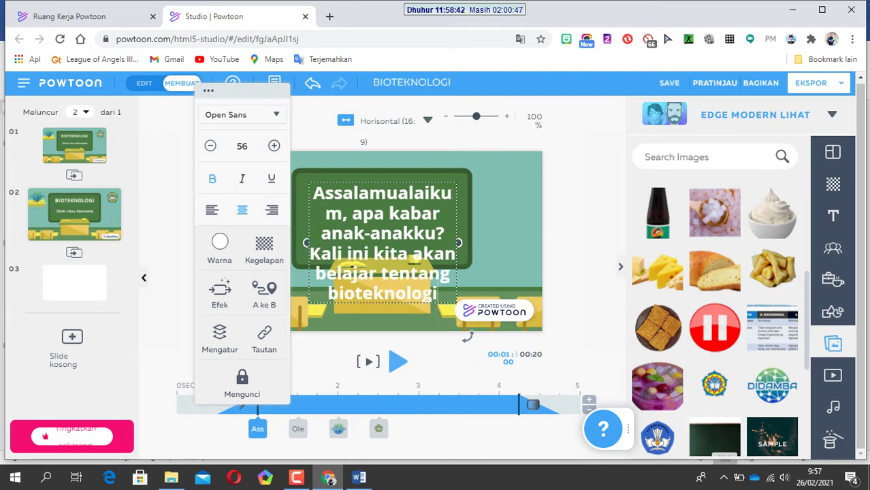
key("ctrl+shift+comma")
key("ctrl+shift+comma")
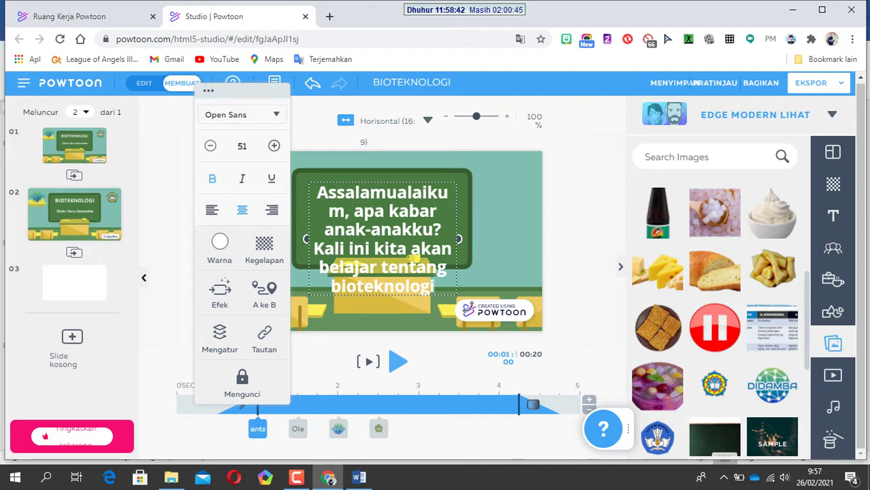
key("ctrl+shift+comma")
key("ctrl+shift+comma")
key("ctrl+shift+comma")
key("ctrl+shift+comma")
key("ctrl+shift+comma")
key("ctrl+shift+comma")
key("ctrl+shift+comma")
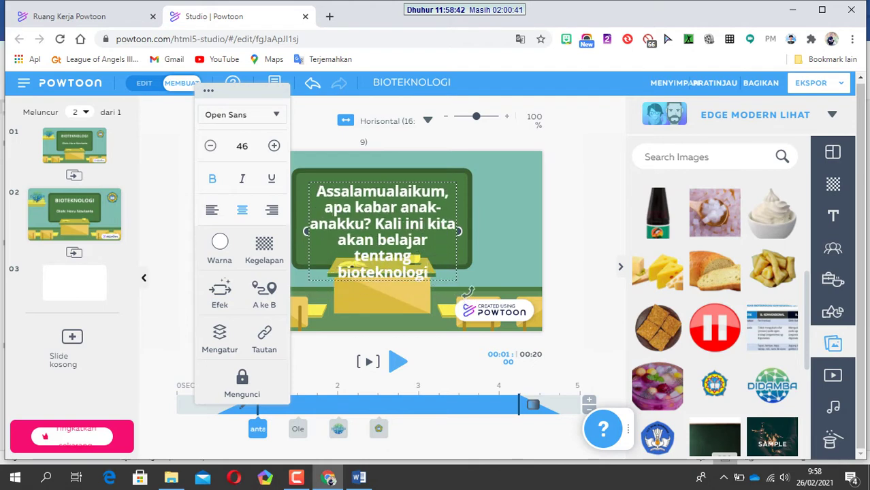
key("ctrl+shift+comma")
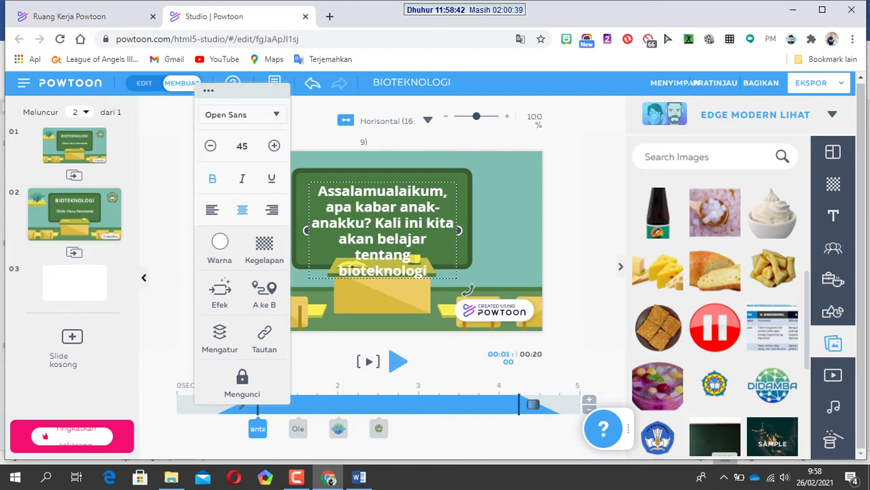
Widen the greeting's text box and move it up so the whole text fits inside the green chalkboard.
key("Escape")
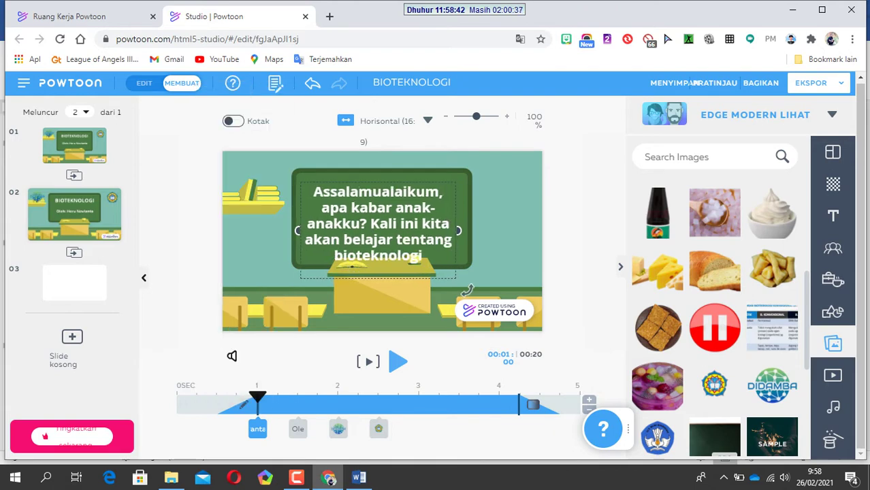
left_click(468, 289)
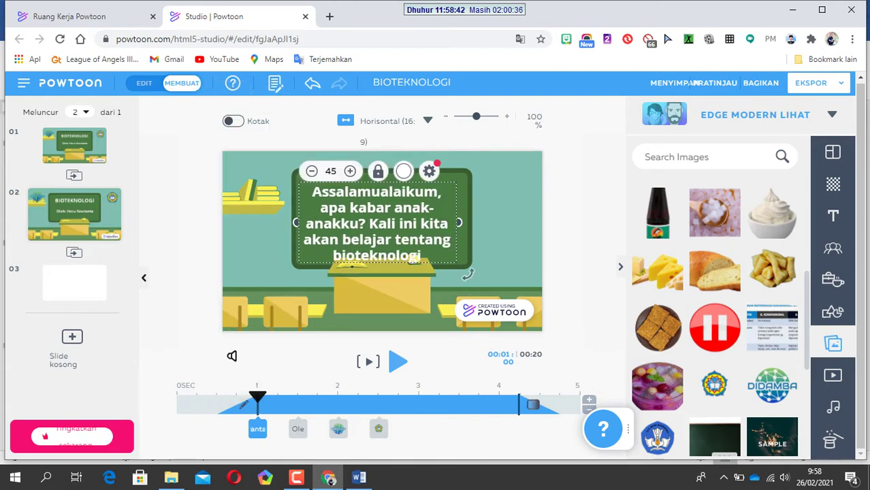
key("ctrl+shift+comma")
key("Escape")
left_click(475, 274)
key("ctrl+shift+comma")
key("Escape")
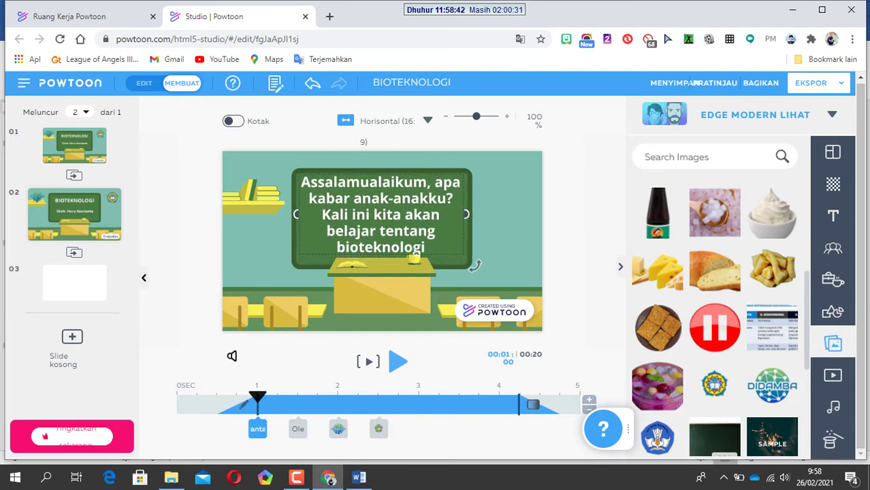
Try the Massive (Paytone One) font on the greeting text.
left_click(474, 266)
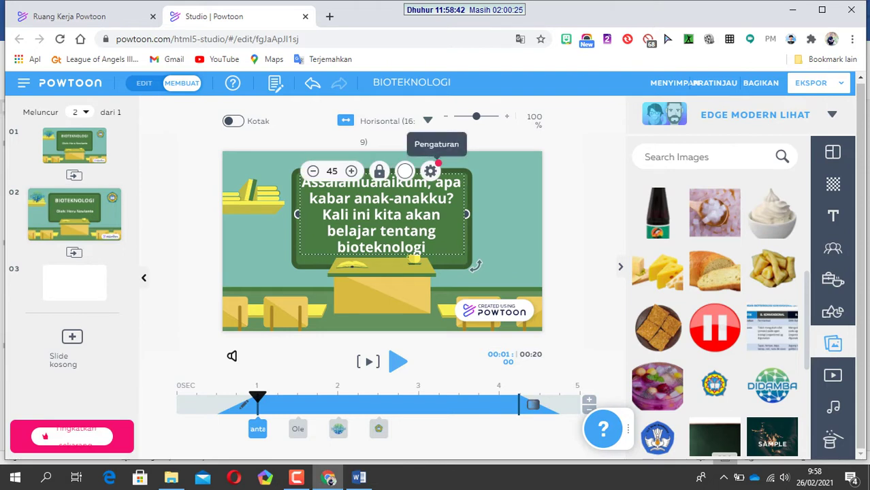
left_click(430, 171)
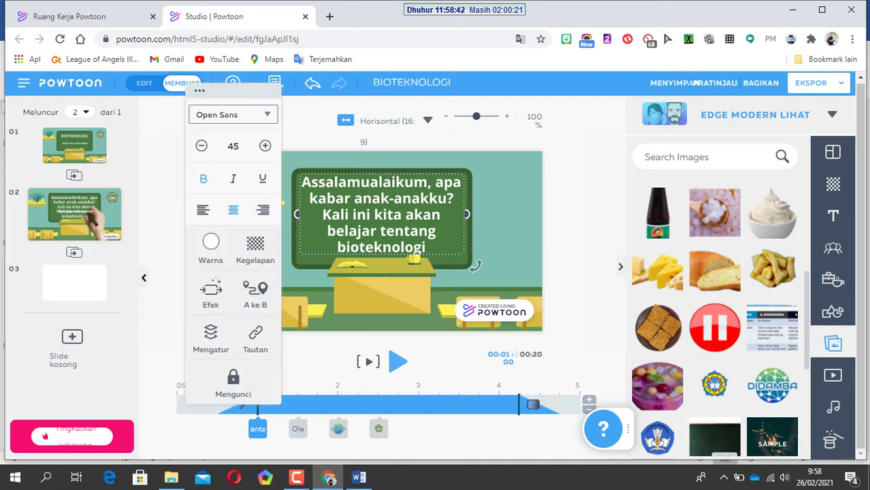
left_click(233, 114)
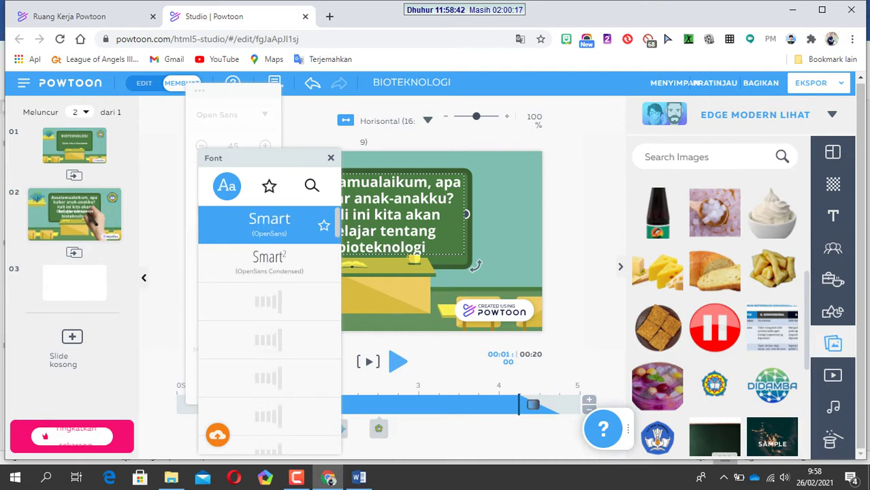
scroll(269, 281, "down", 5)
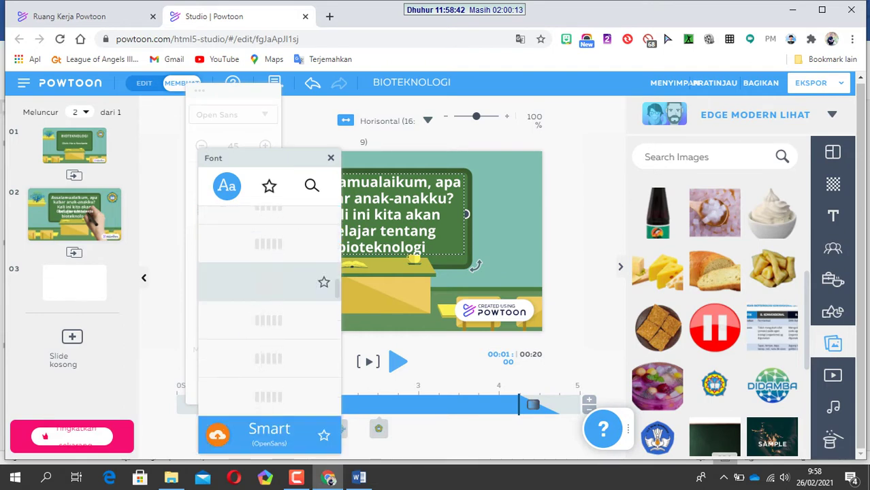
scroll(268, 281, "down", 2)
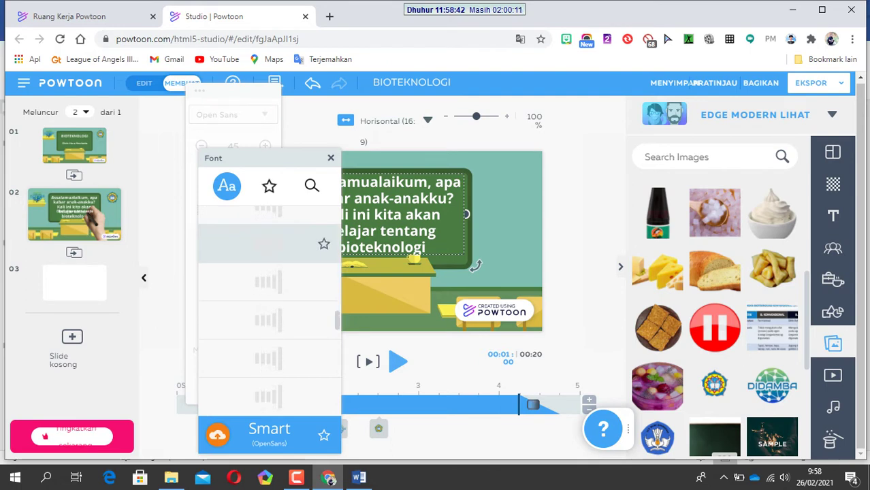
scroll(269, 339, "down", 1)
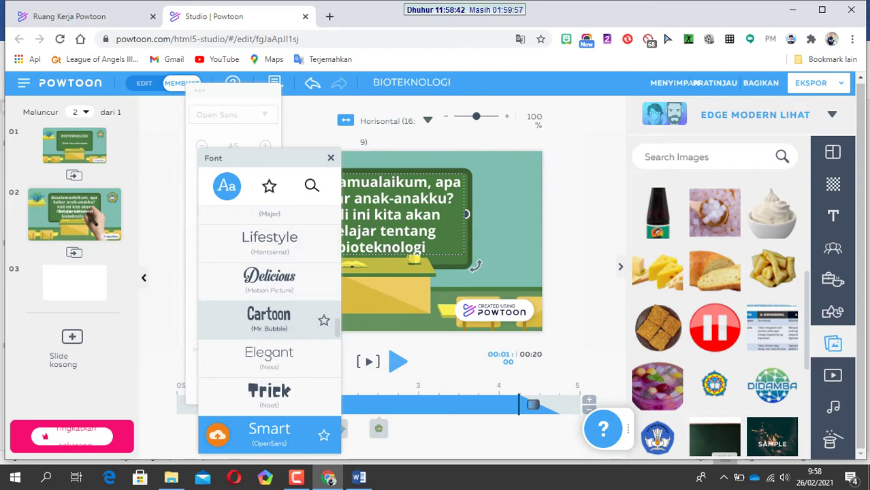
scroll(272, 327, "down", 2)
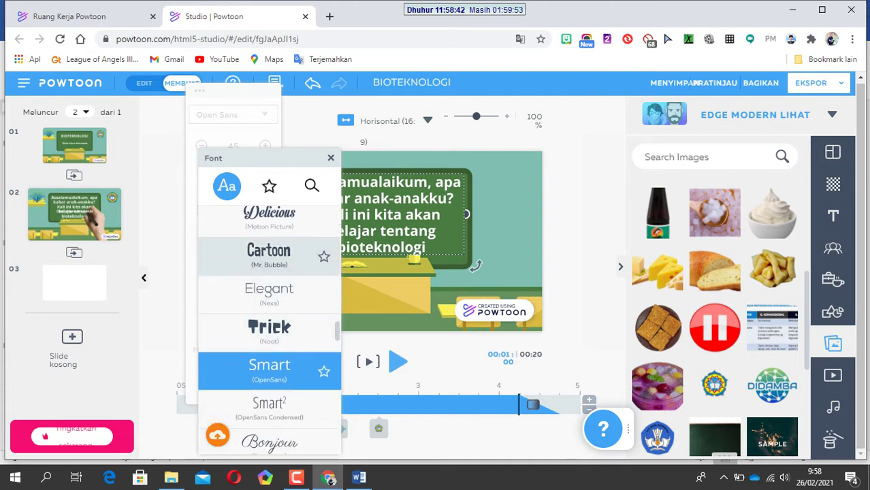
scroll(268, 307, "down", 4)
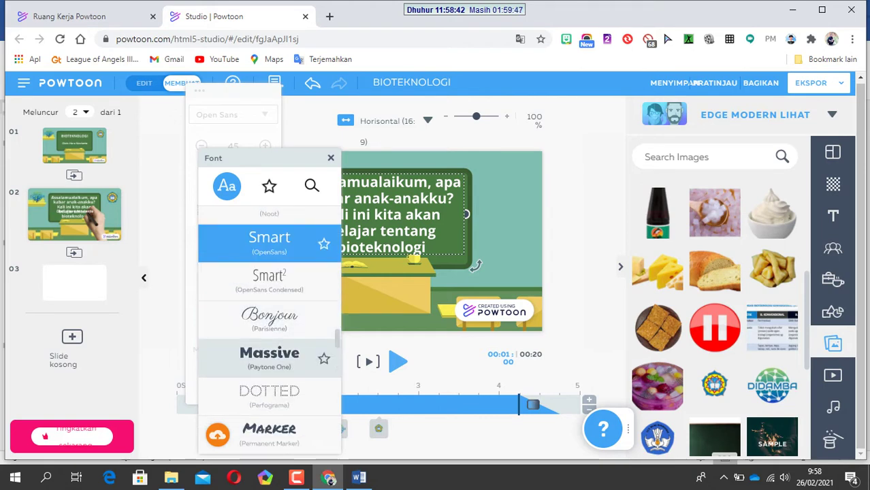
left_click(269, 357)
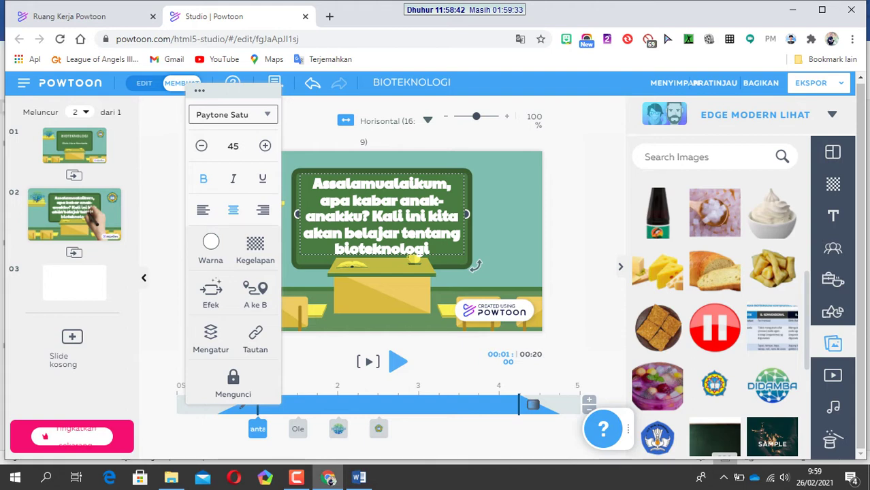
Browse the other fonts and set the greeting text back to Smart (OpenSans).
left_click(231, 115)
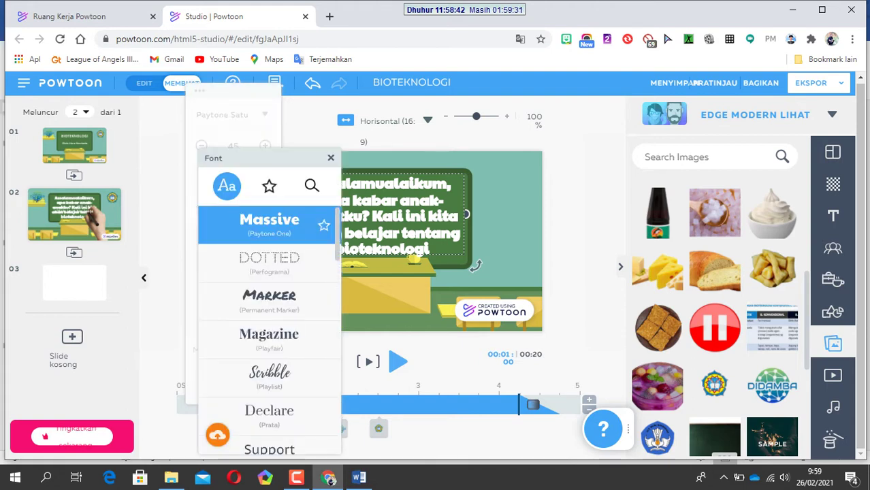
scroll(268, 272, "down", 5)
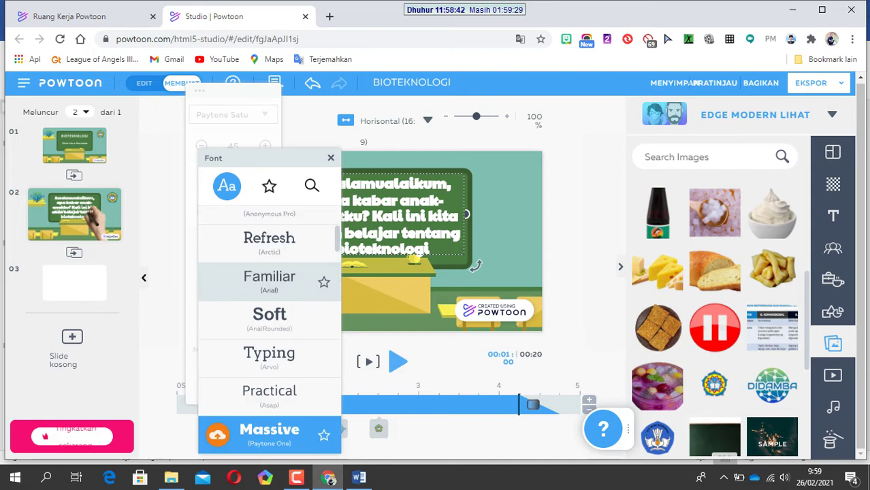
scroll(269, 281, "down", 4)
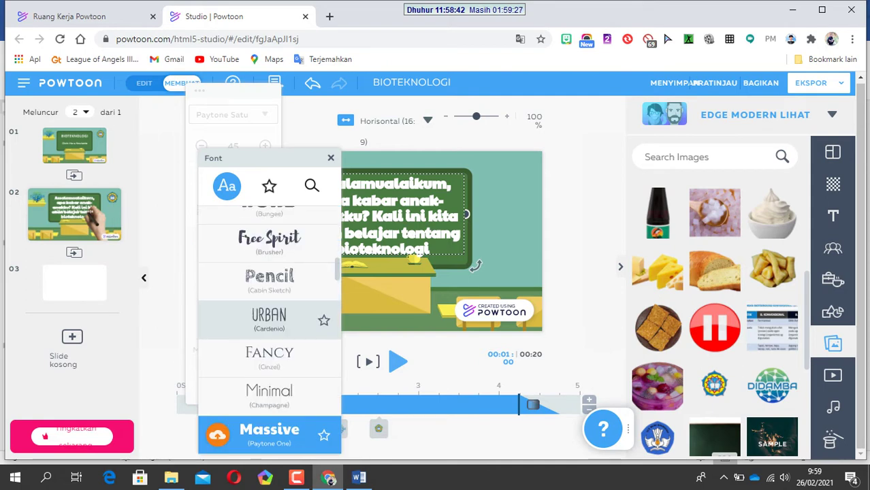
scroll(269, 316, "down", 3)
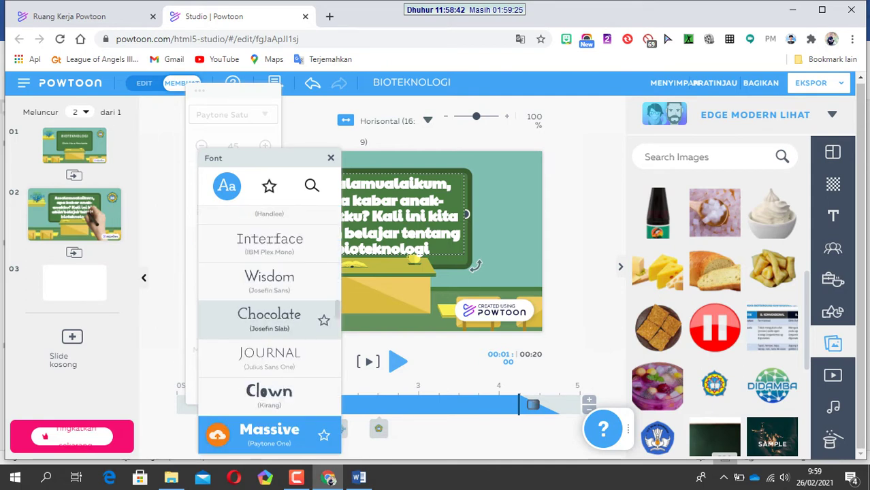
scroll(269, 316, "down", 3)
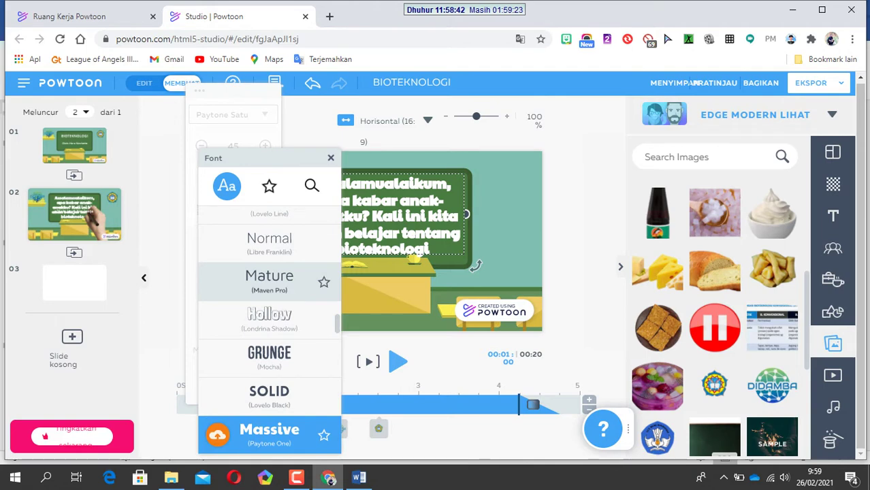
scroll(269, 281, "down", 3)
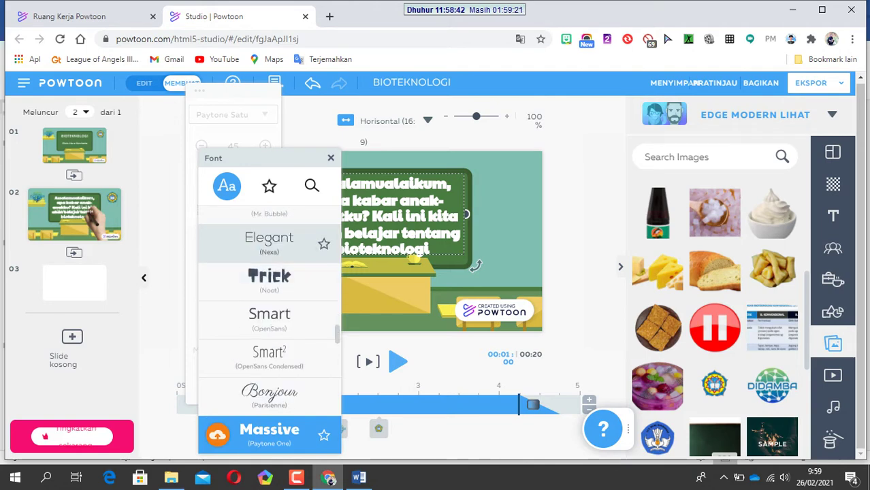
left_click(269, 320)
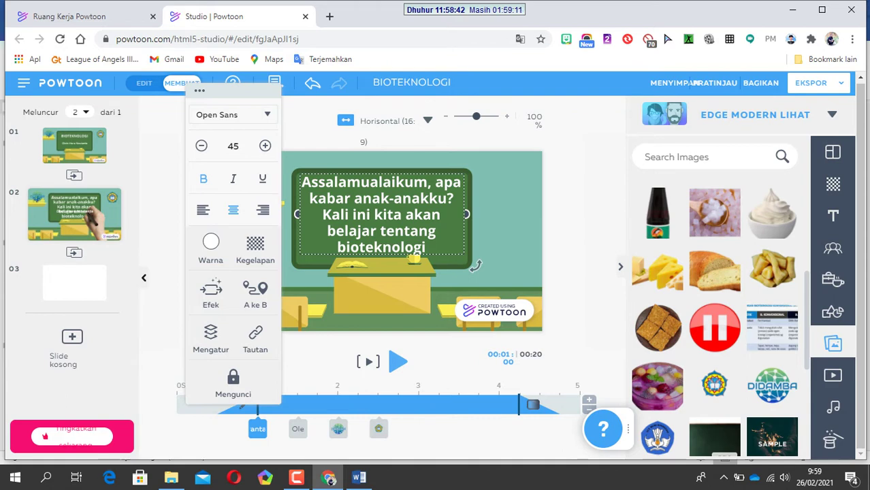
Examine the entrance effect assigned to the greeting text, leaving its settings as they are.
left_click(210, 294)
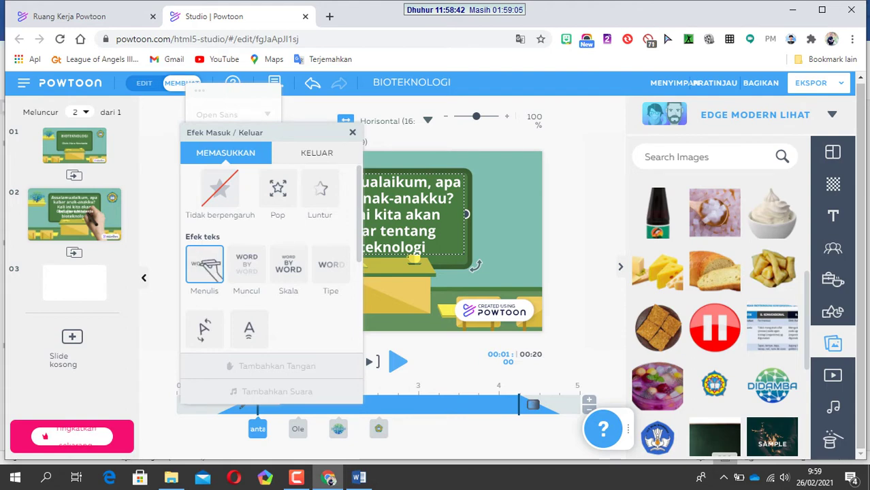
key("Escape")
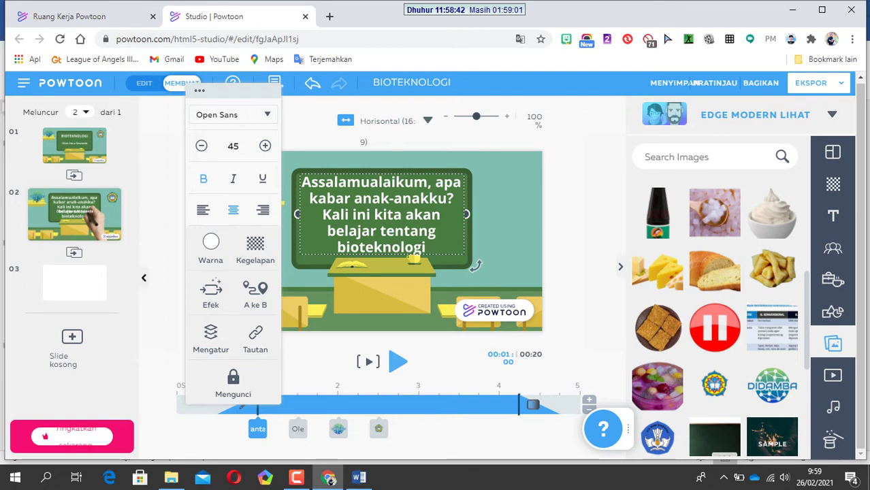
key("Escape")
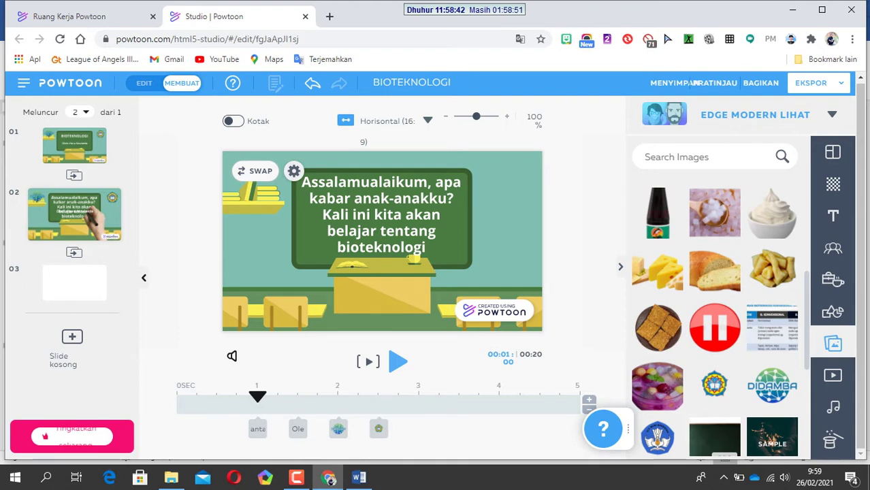
Delete the DIDAMBA logo and the school logo from slide 2.
left_click(338, 428)
left_click(338, 428)
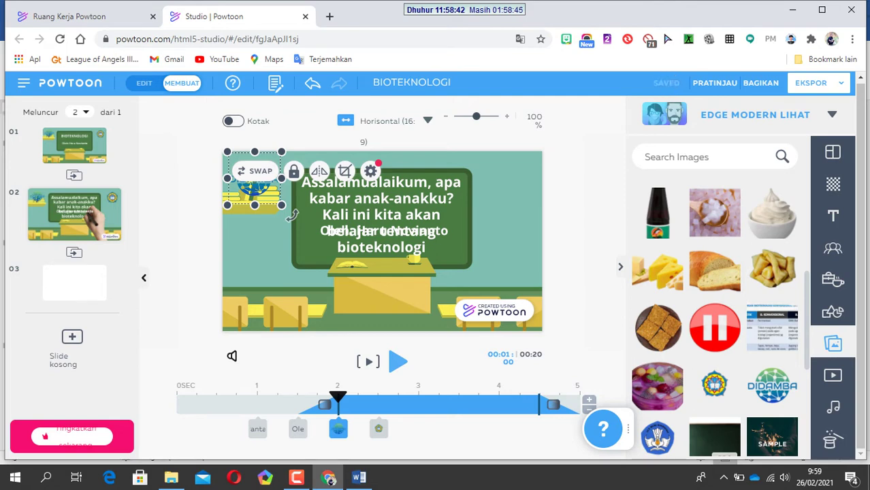
key("Delete")
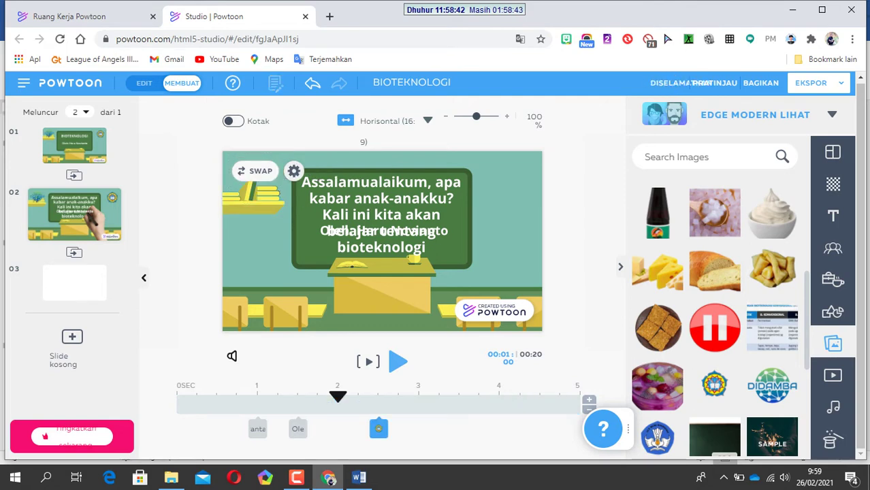
left_click(378, 428)
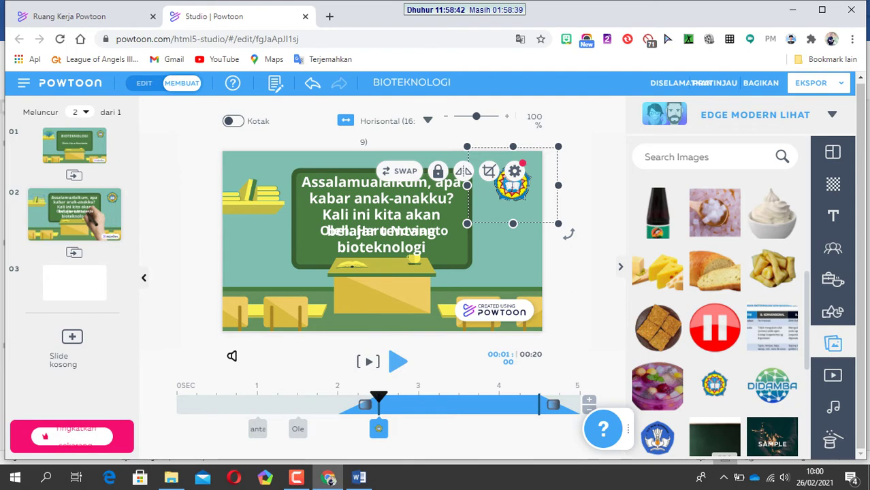
key("Delete")
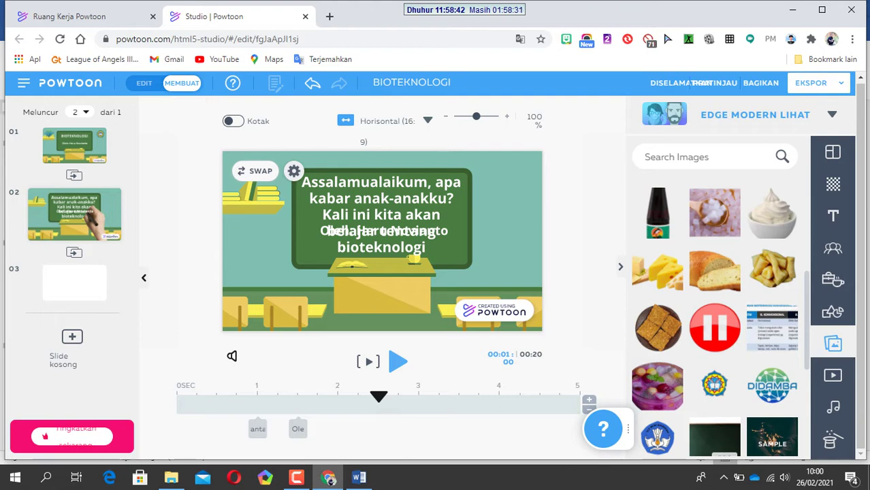
Check slide 2's planned animation in the Word storyline, return to Powtoon and open the Kantor - Gratis character set.
left_click(359, 477)
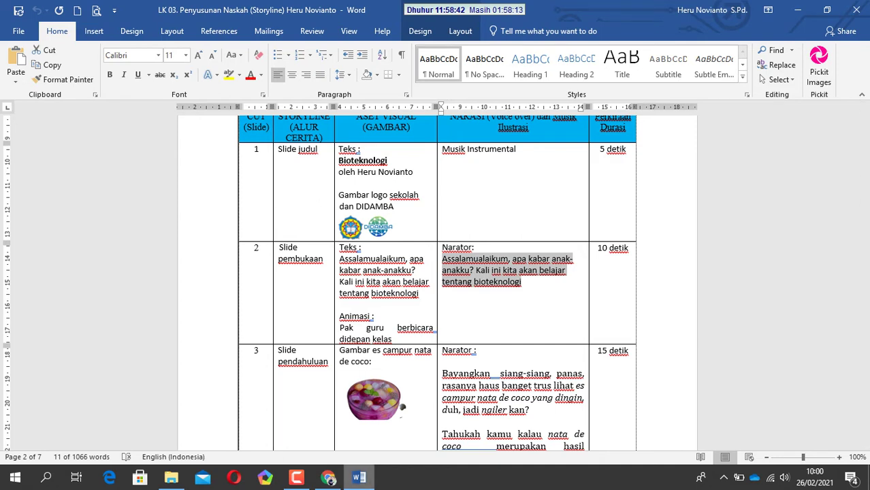
left_click(328, 477)
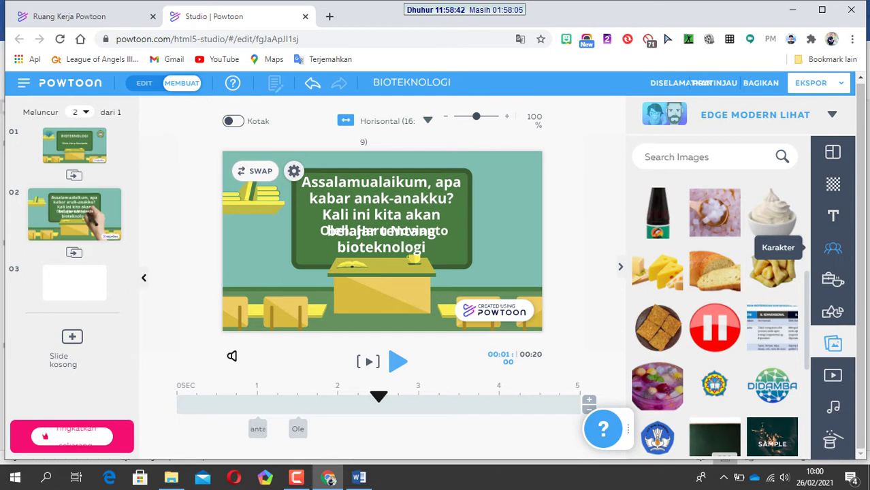
left_click(832, 248)
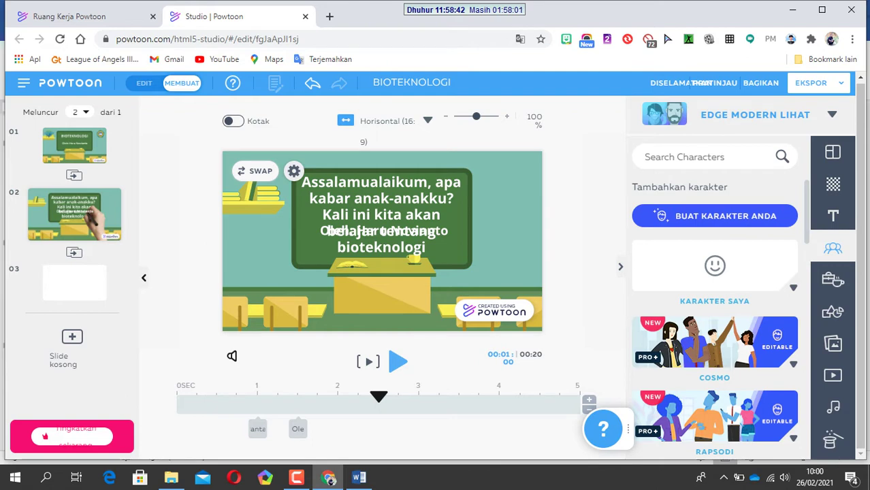
scroll(714, 306, "down", 2)
scroll(715, 313, "down", 5)
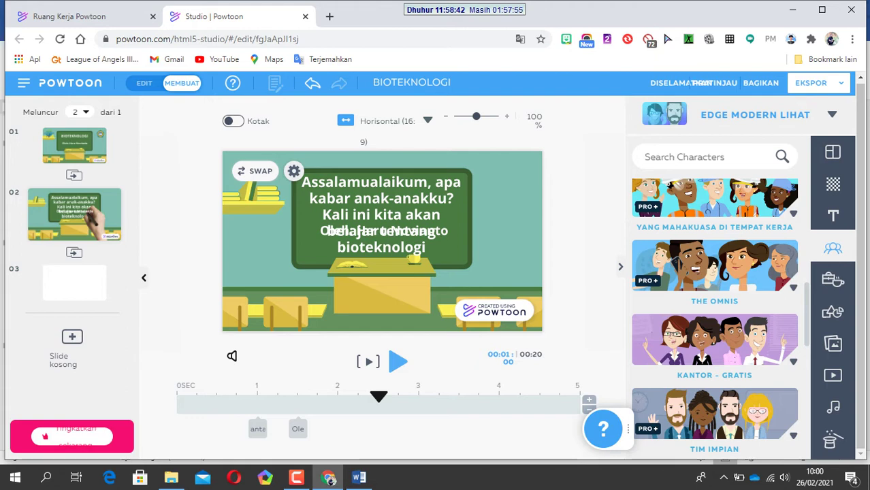
left_click(715, 339)
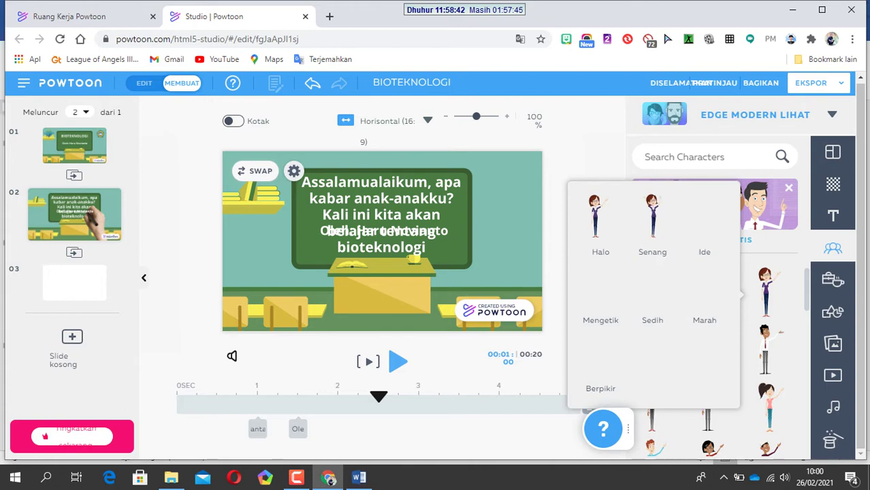
Look through the Kantor - Gratis characters and insert the man in white shirt and red tie in the Halo pose on slide 2.
scroll(714, 327, "down", 1)
scroll(714, 326, "down", 2)
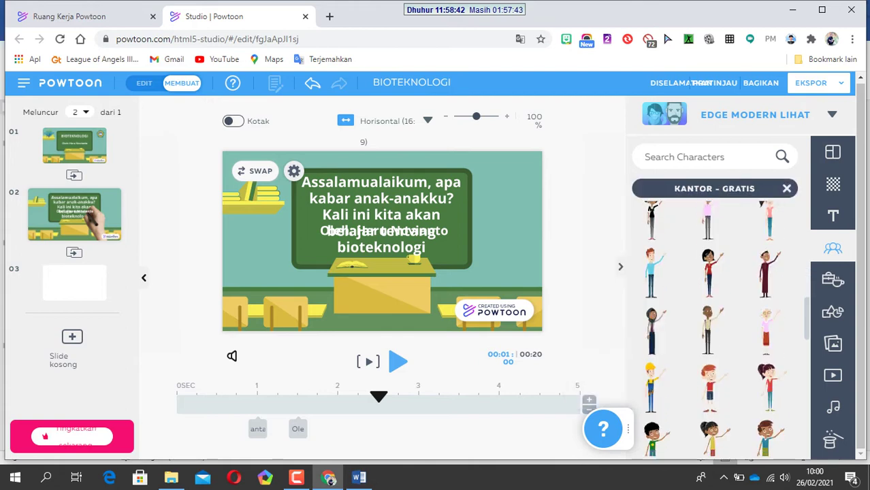
mouse_move(660, 313)
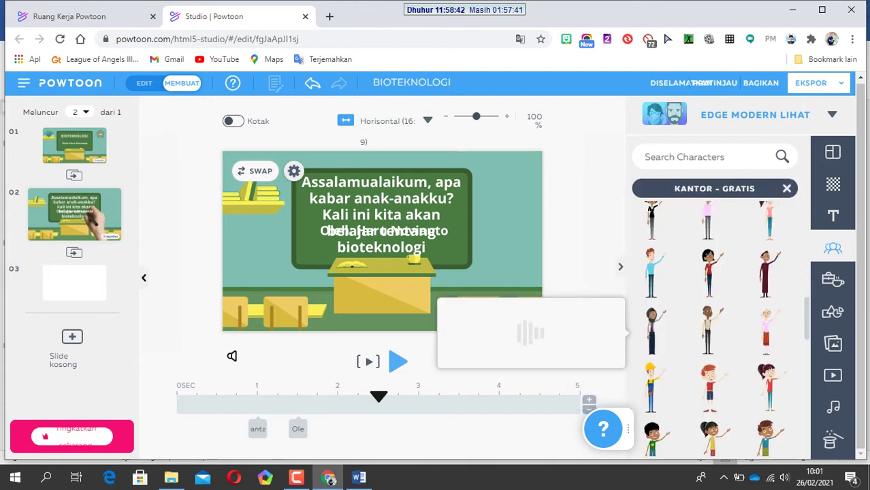
scroll(720, 331, "down", 1)
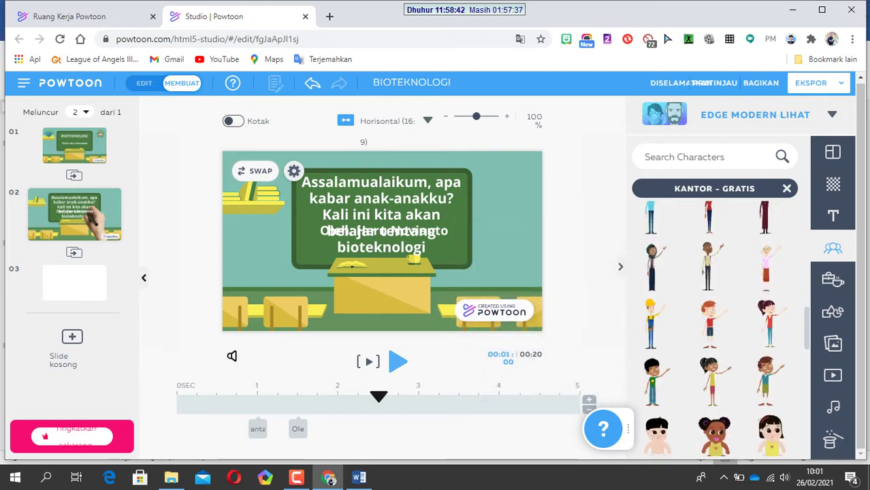
mouse_move(714, 381)
scroll(715, 320, "up", 5)
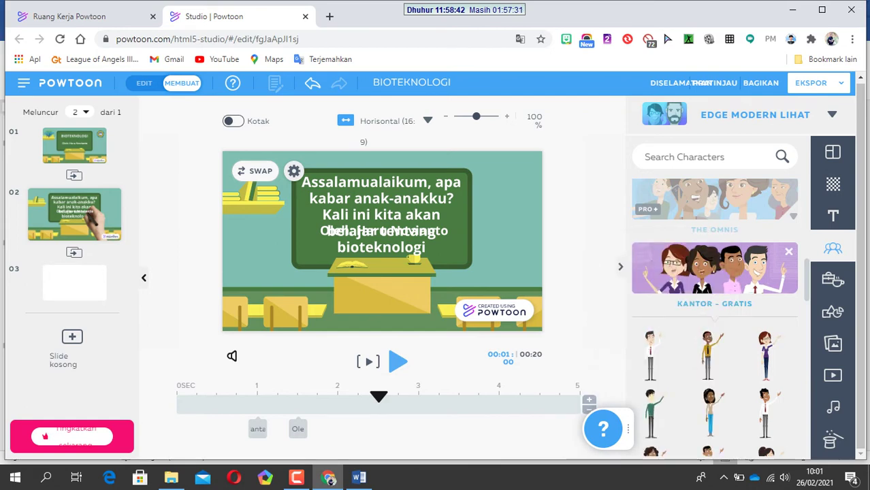
mouse_move(650, 354)
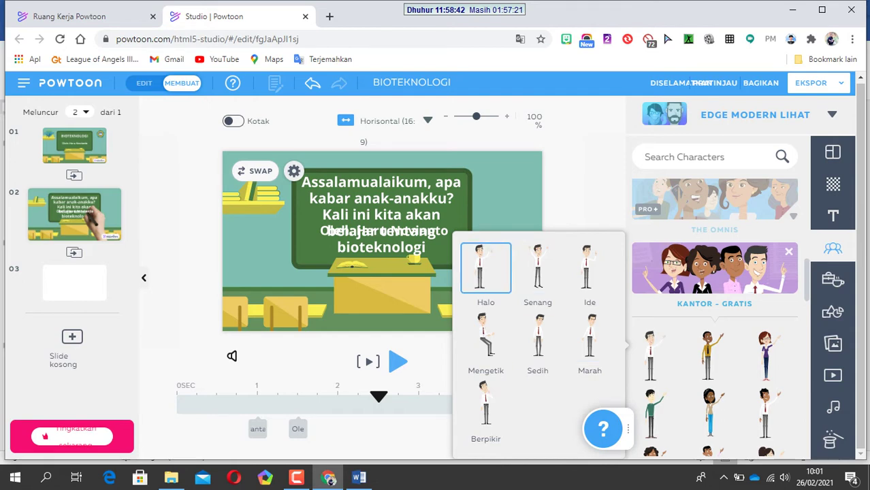
left_click(485, 267)
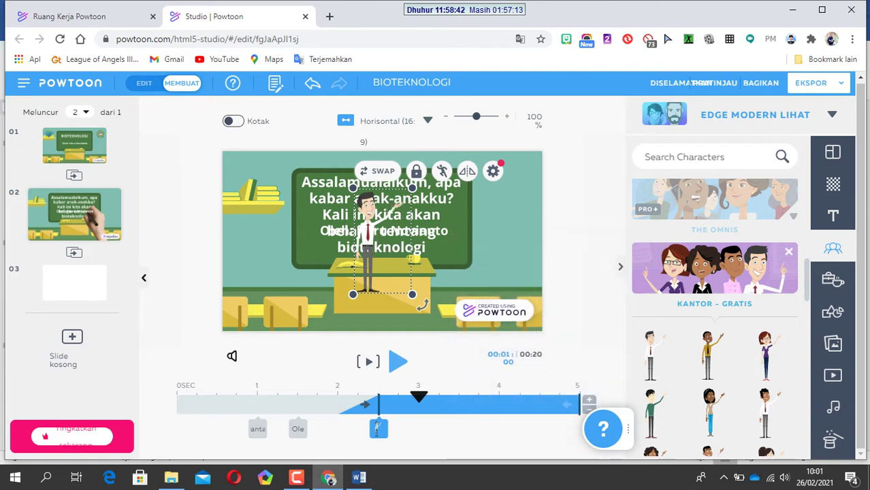
Place the teacher character left of the chalkboard with his raised hand pointing towards it, and enlarge him slightly.
left_click_drag(382, 245, 507, 240)
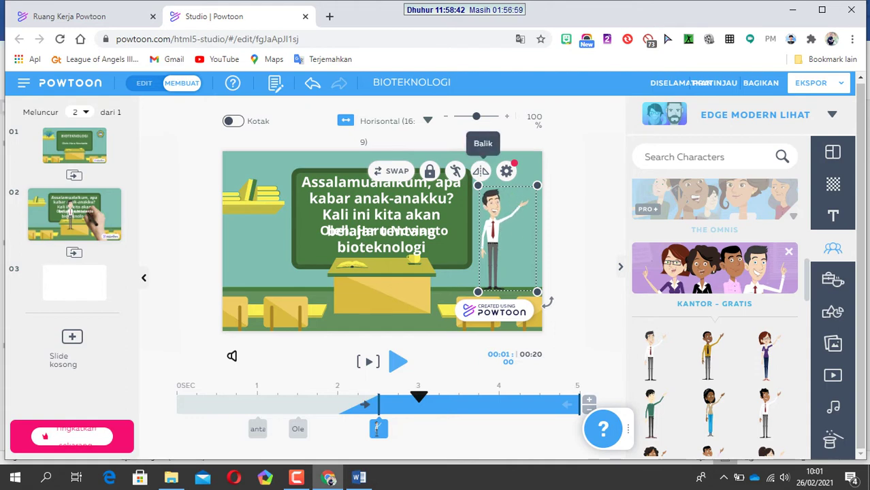
left_click(480, 170)
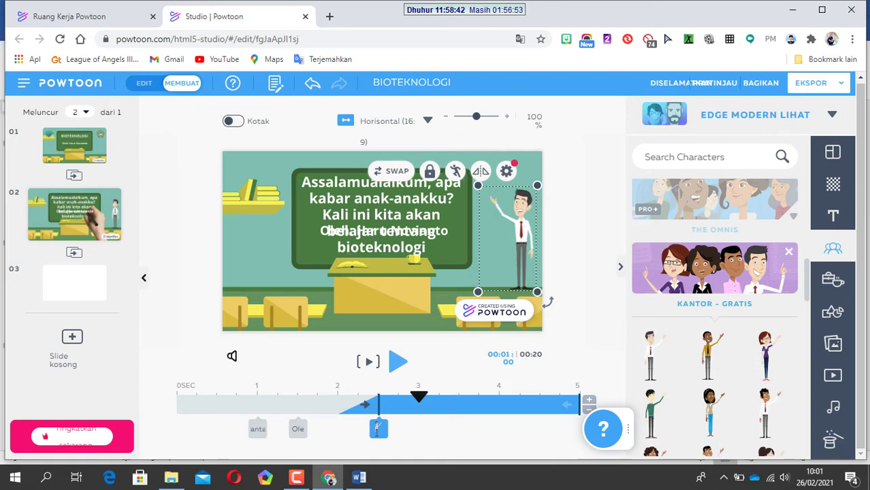
left_click_drag(507, 238, 243, 240)
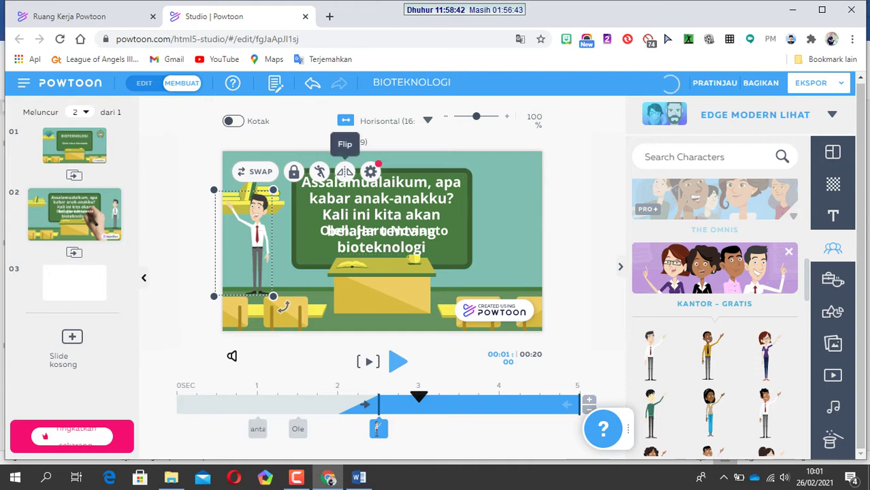
left_click(345, 171)
left_click_drag(244, 239, 271, 240)
left_click_drag(300, 192, 304, 184)
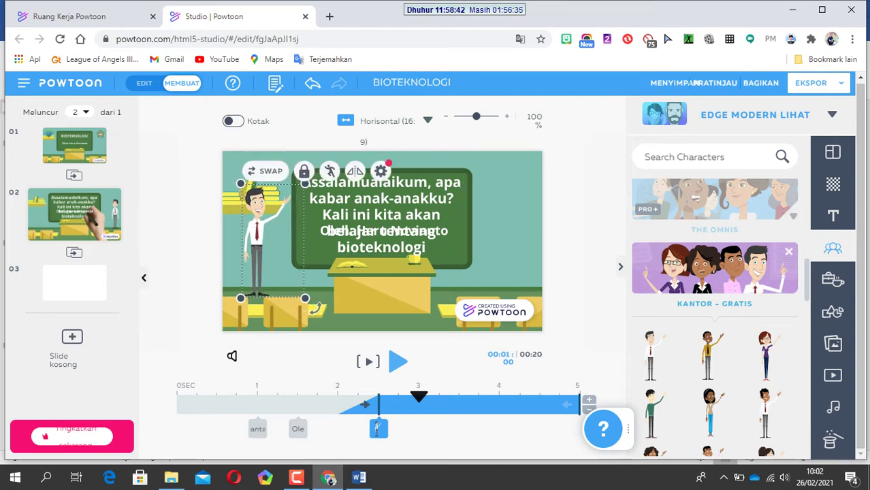
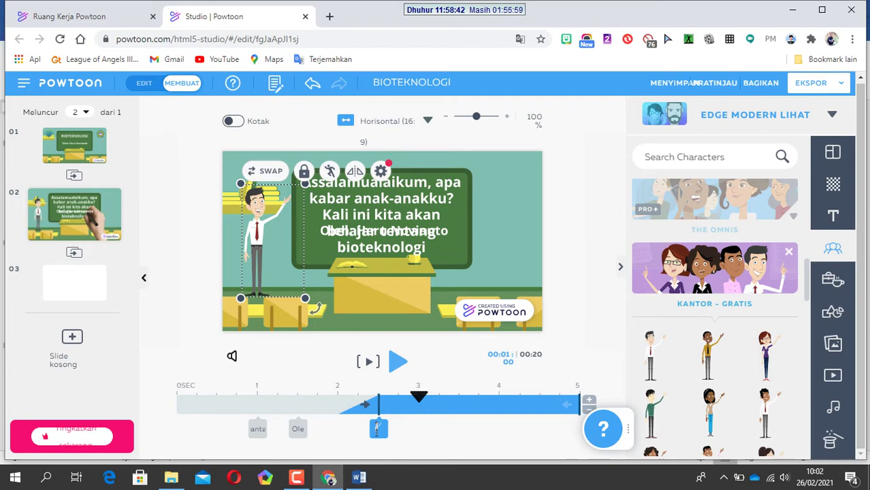
left_click(504, 228)
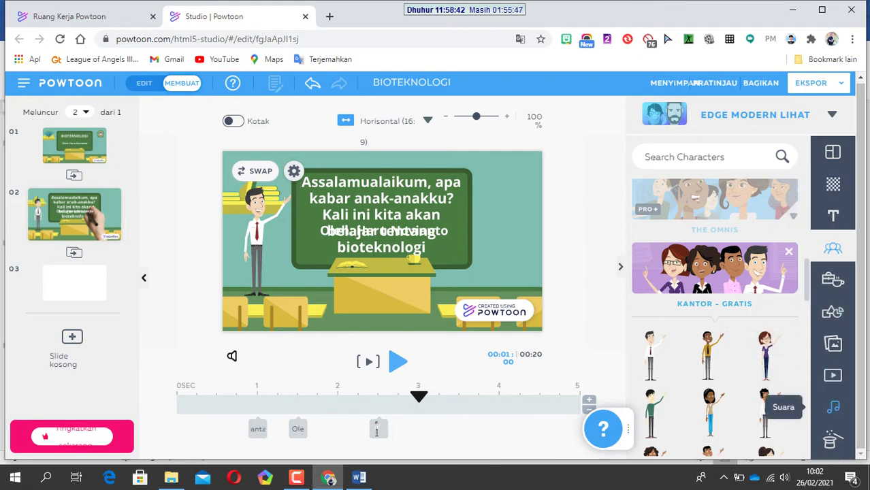
Record a voice-over of about 7 seconds with the microphone for the current slide only.
left_click(832, 407)
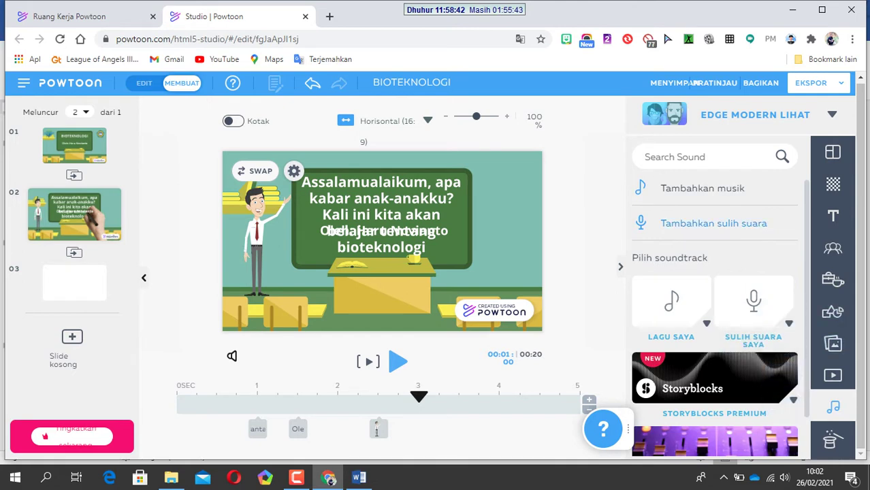
left_click(711, 223)
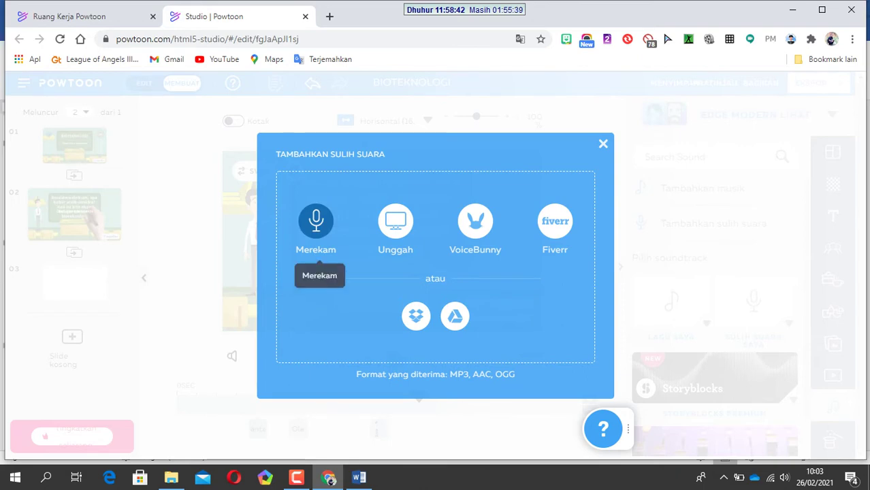
left_click(316, 221)
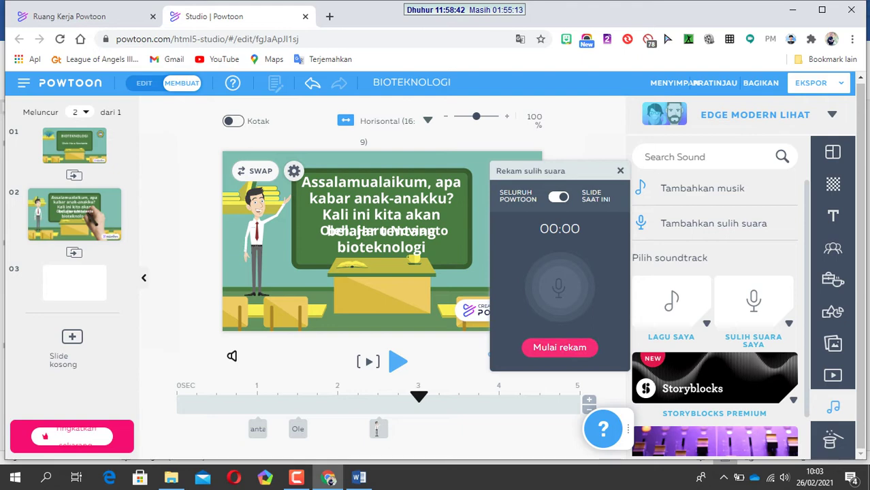
left_click(560, 347)
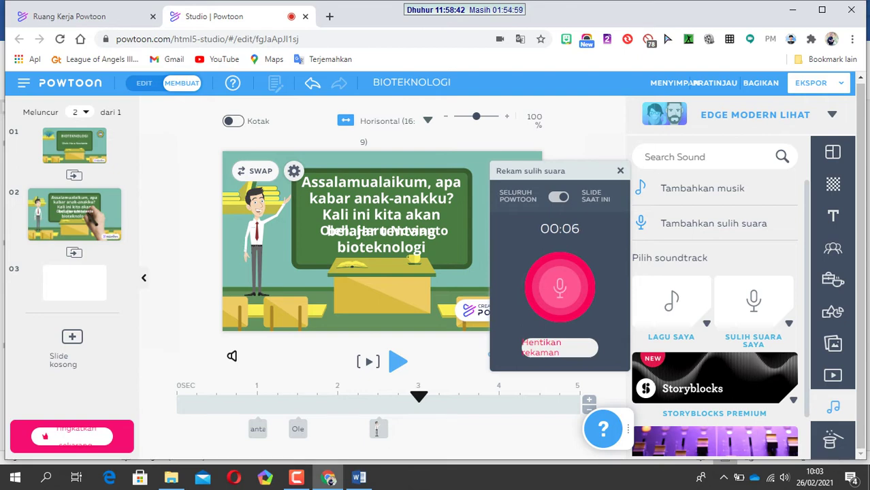
left_click(560, 285)
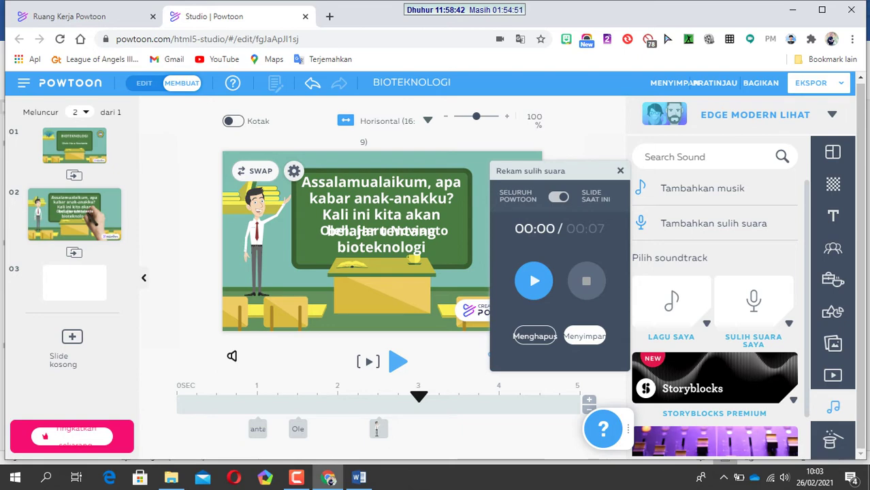
Play back the recorded voice-over, save it under the name Slide2 and close the sound controls.
left_click(534, 280)
left_click(584, 336)
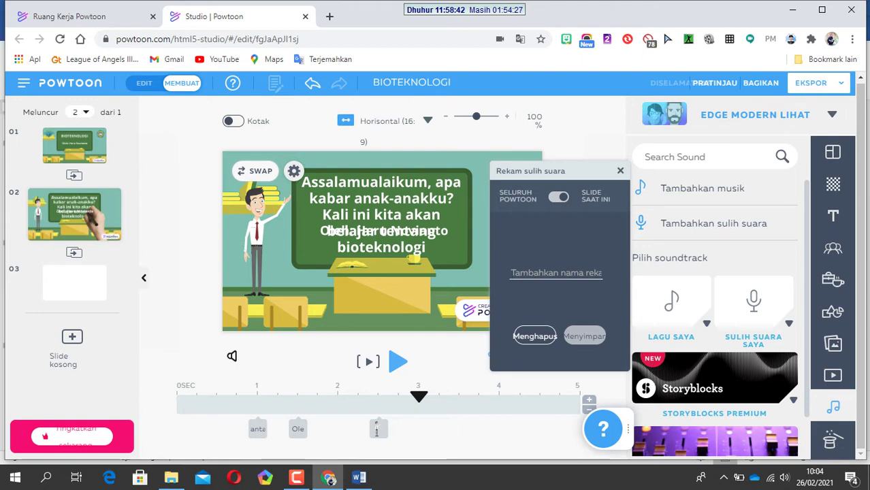
type("S")
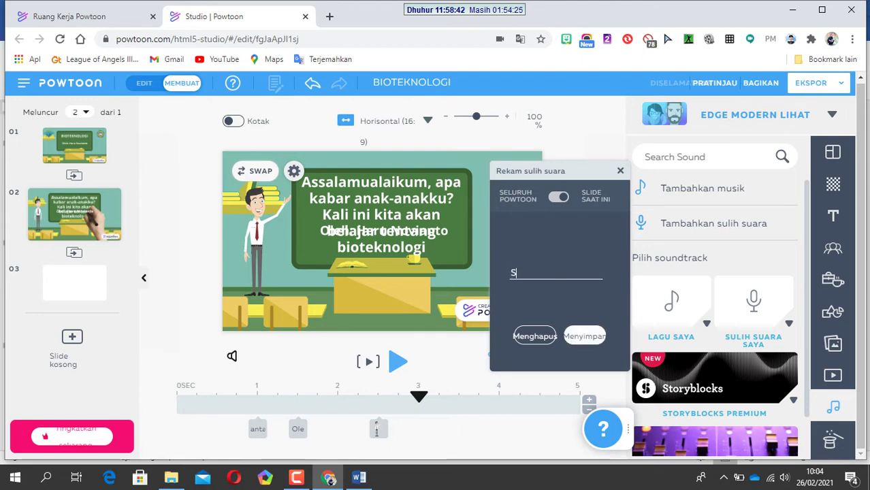
type("lide")
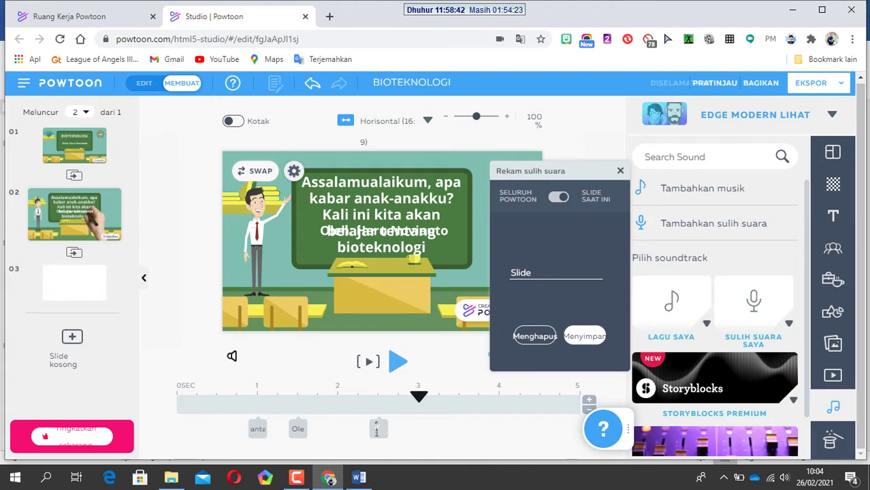
type("2")
key("Return")
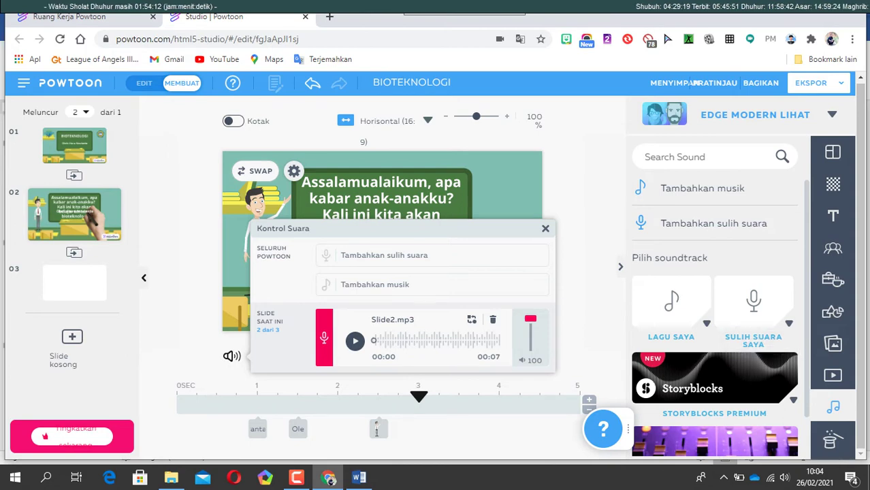
key("Escape")
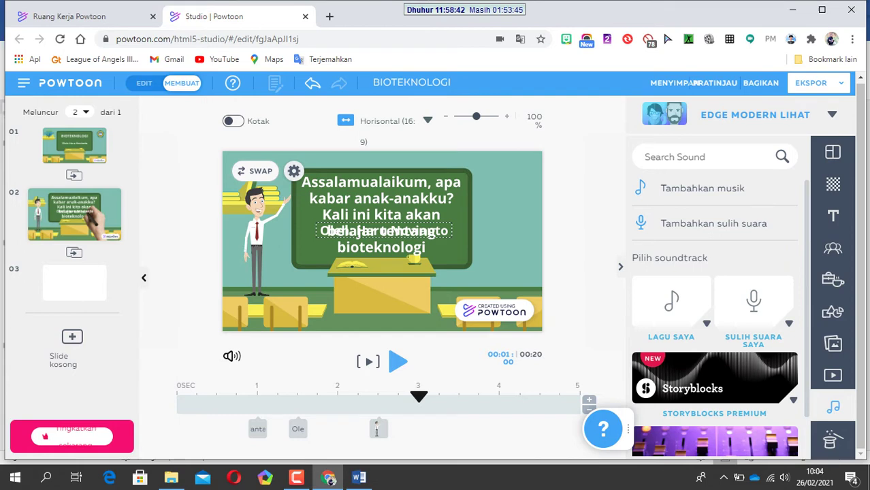
Delete the author credit line from slide 2 and make the teacher character appear from 0 seconds.
left_click(298, 429)
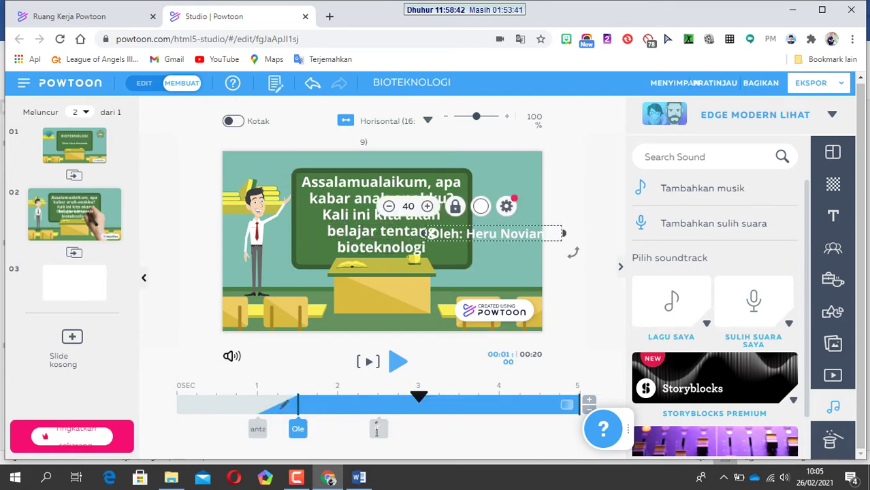
key("Delete")
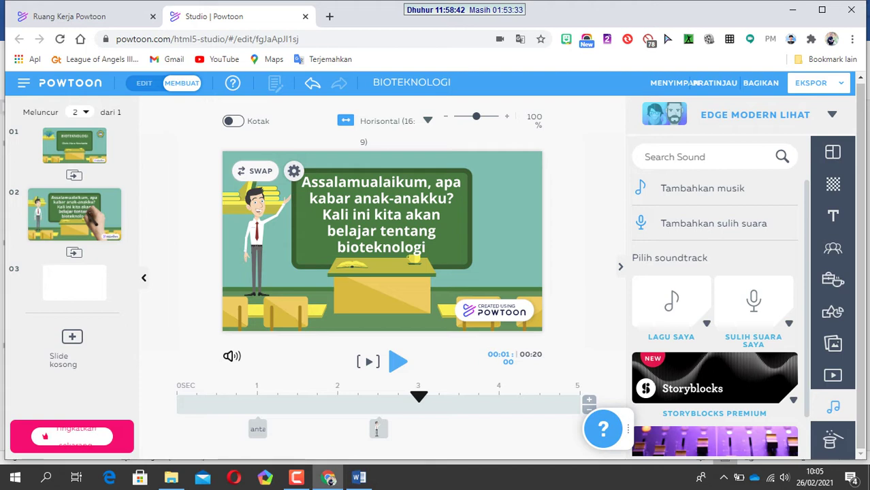
left_click(378, 428)
mouse_move(377, 427)
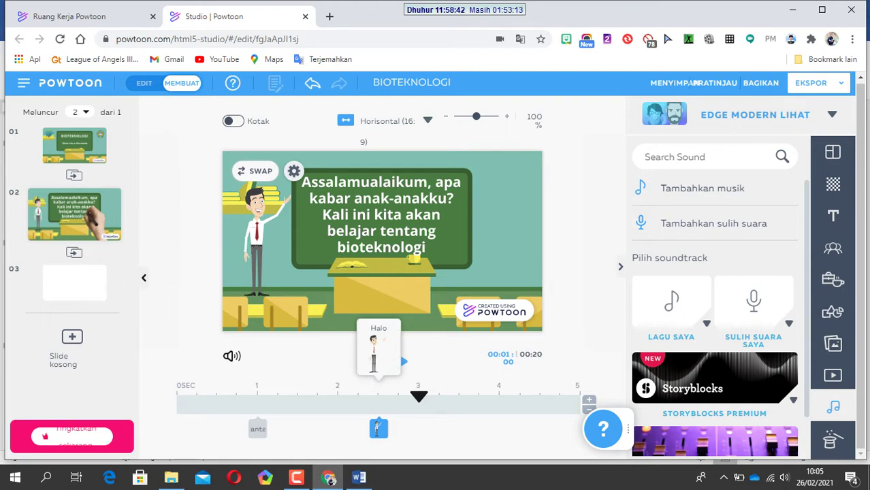
left_click(378, 427)
left_click_drag(379, 427, 176, 428)
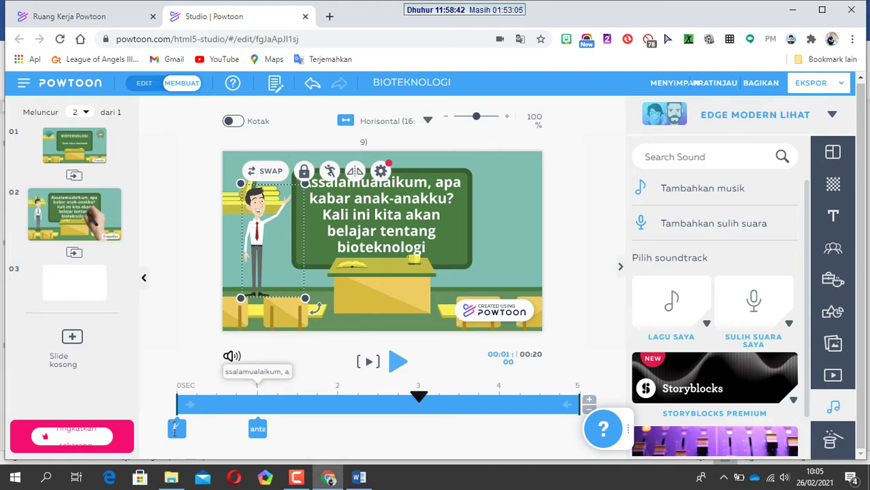
Look up slide 2's planned duration in the Word storyline, and extend slide 2 in Powtoon by 5 seconds to 10 seconds.
left_click(257, 428)
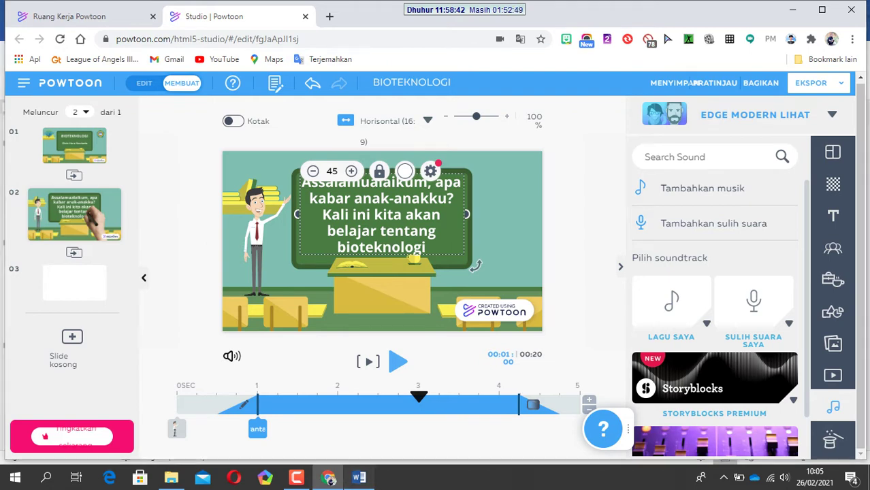
left_click(358, 477)
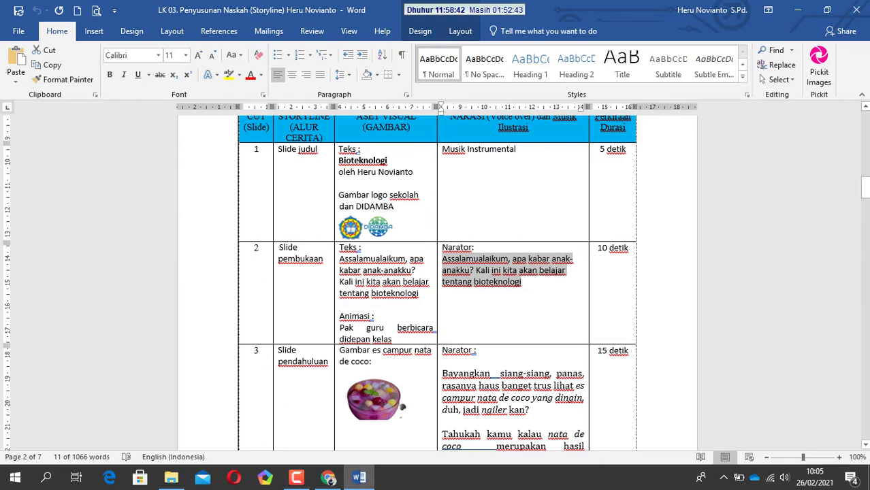
key("alt+Tab")
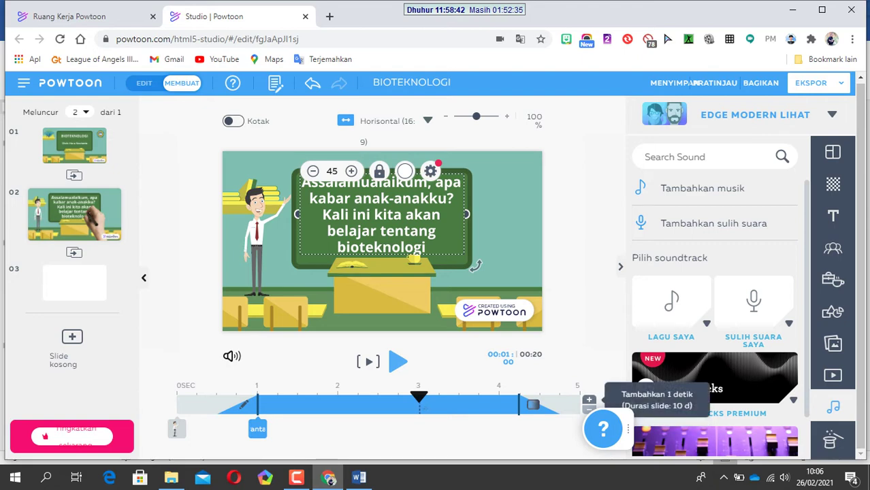
left_click(588, 399)
left_click(588, 399)
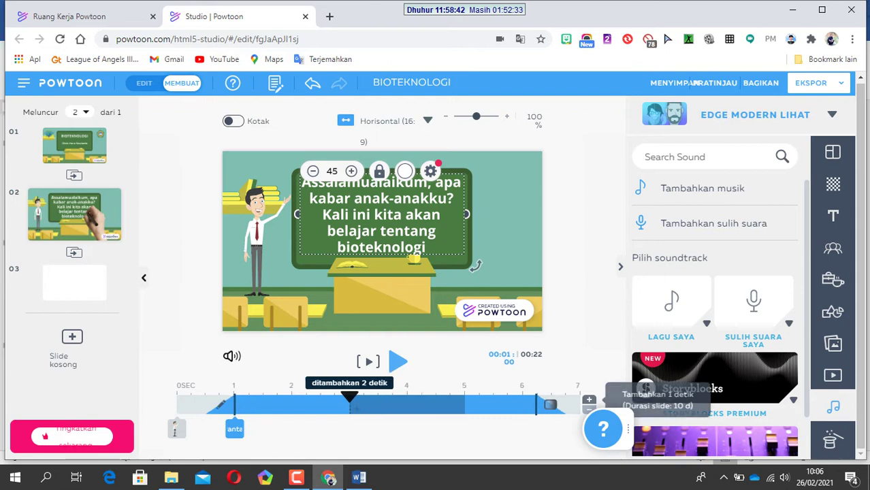
left_click(589, 399)
left_click(589, 400)
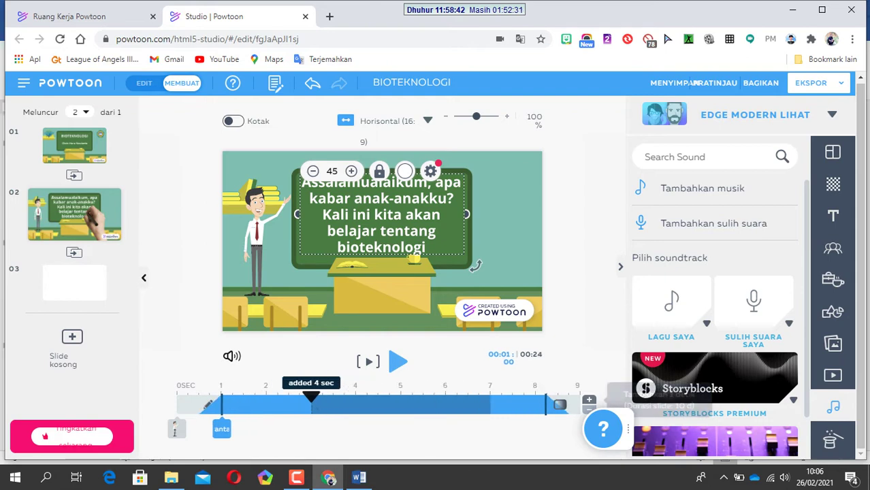
left_click(588, 399)
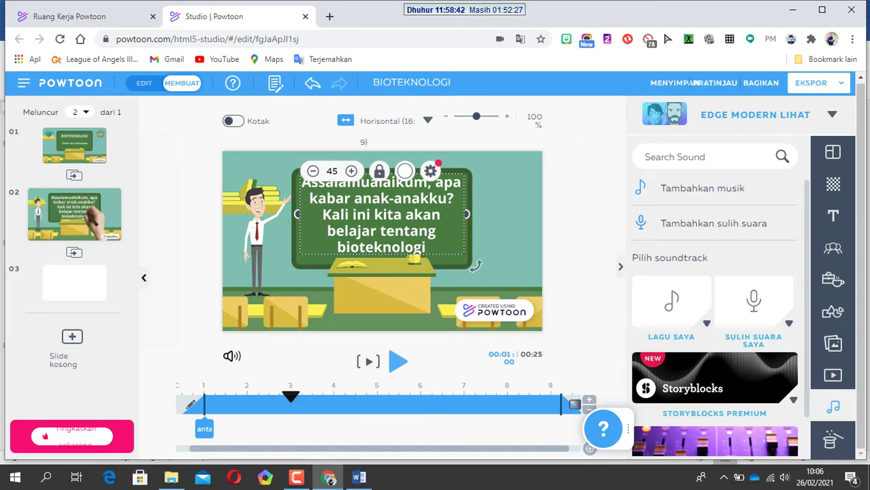
Check the timeline timing of the teacher character and the greeting text on slide 2.
scroll(175, 427, "left", 2)
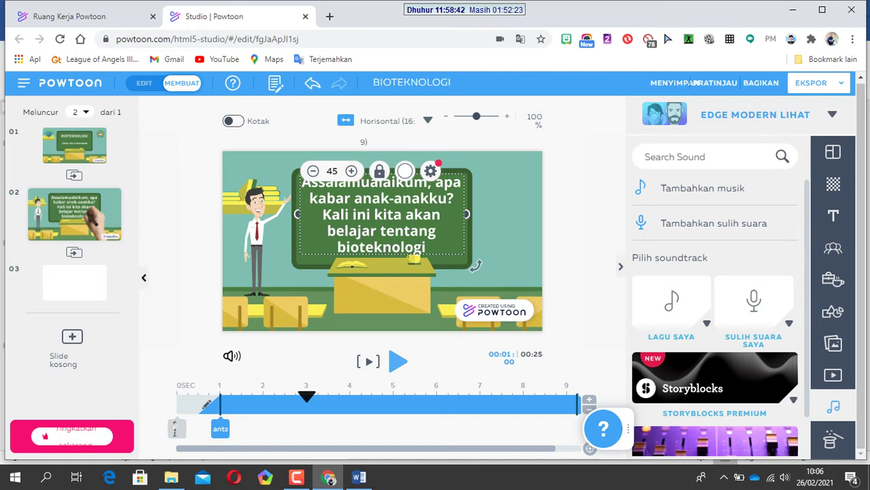
left_click(176, 428)
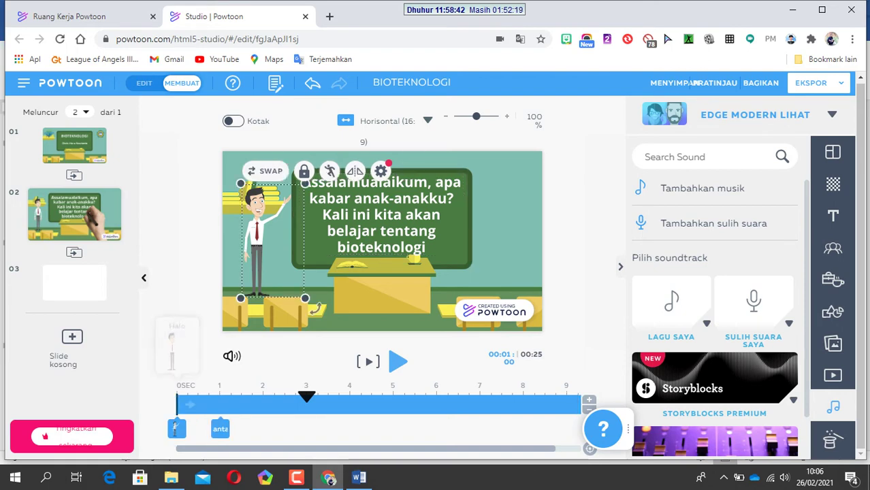
left_click(220, 428)
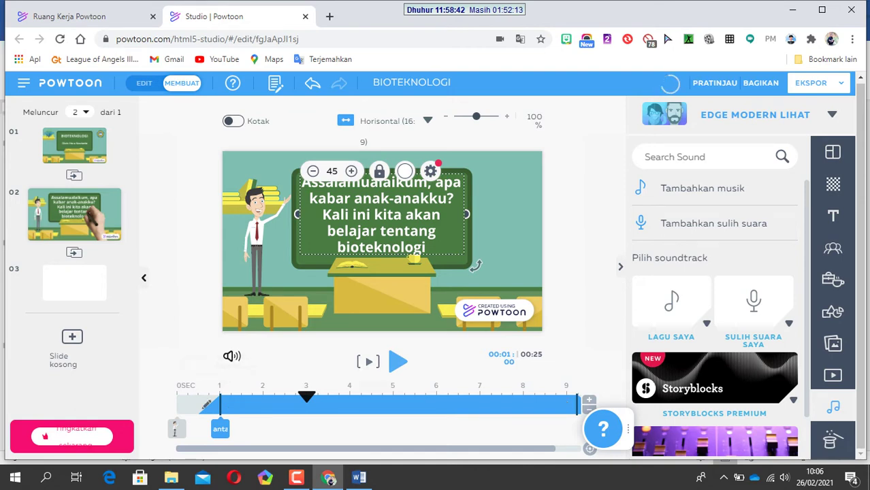
key("space")
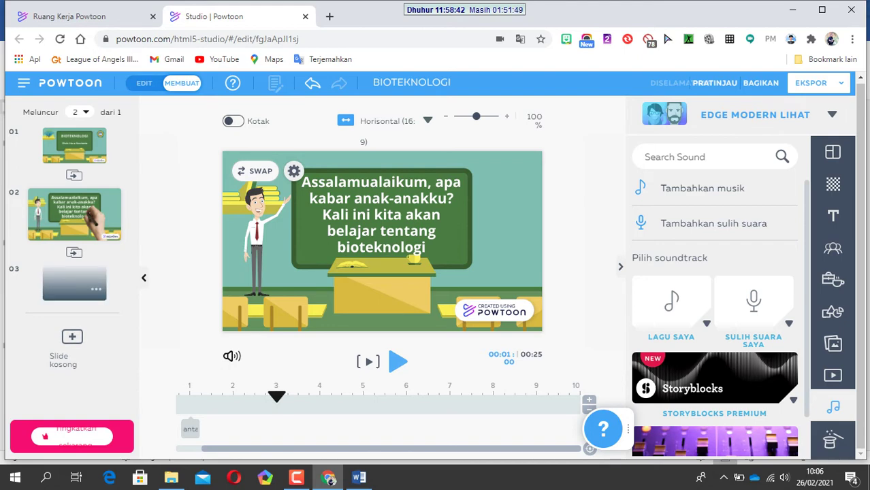
Open slide 3 and apply the green park background with bench and tree from the Lokasi backgrounds.
left_click(74, 282)
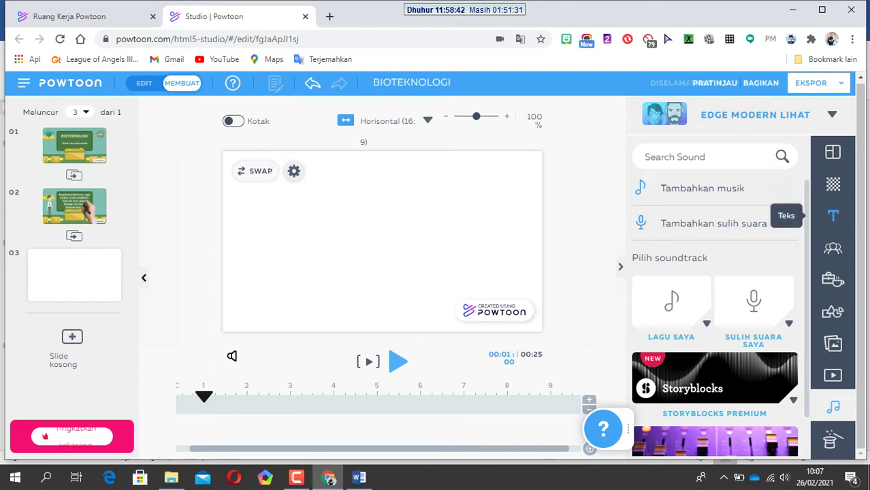
left_click(833, 184)
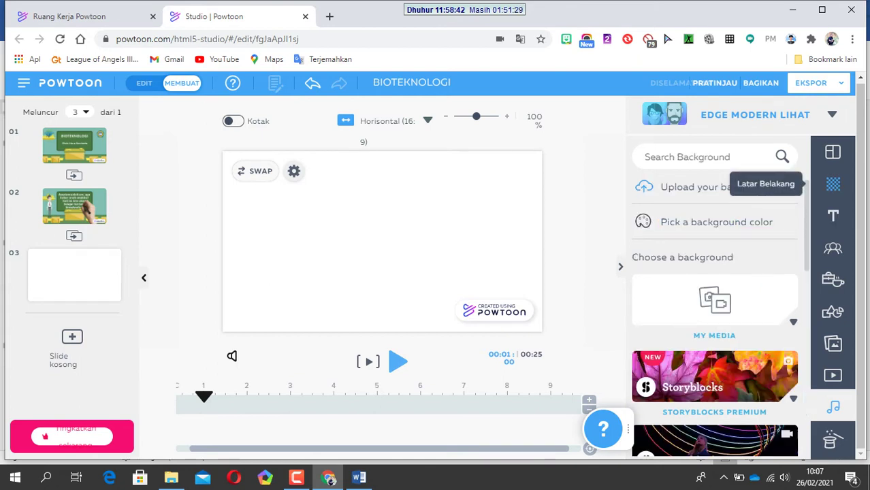
scroll(715, 320, "down", 3)
scroll(715, 319, "down", 2)
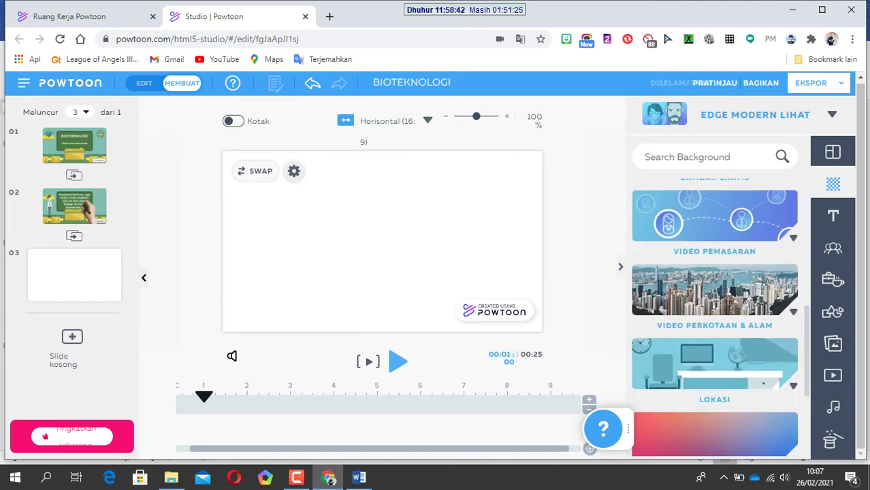
scroll(714, 320, "down", 2)
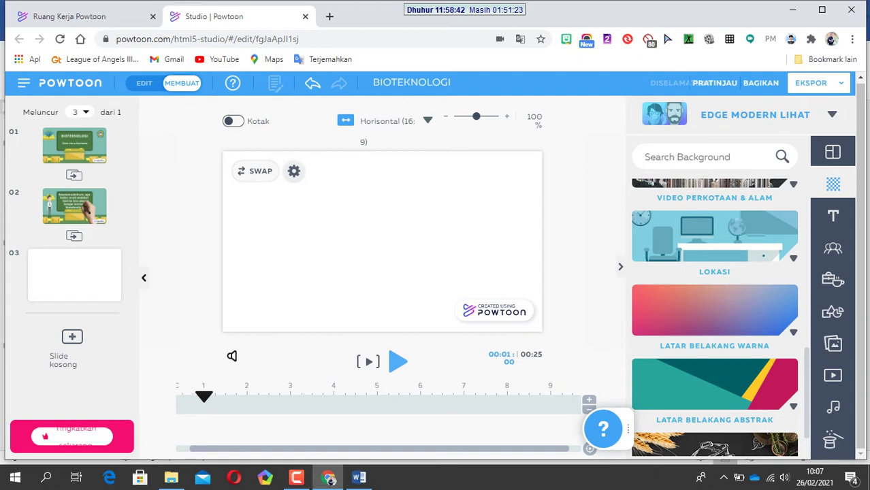
left_click(715, 236)
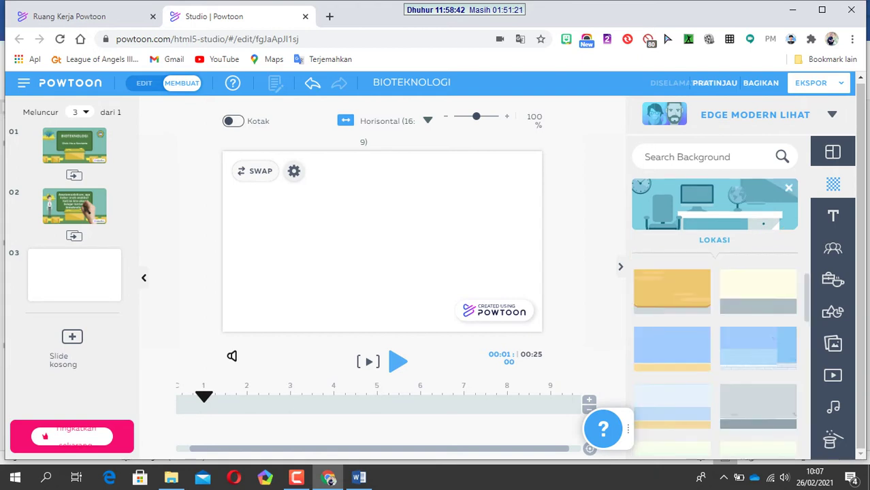
scroll(715, 326, "down", 2)
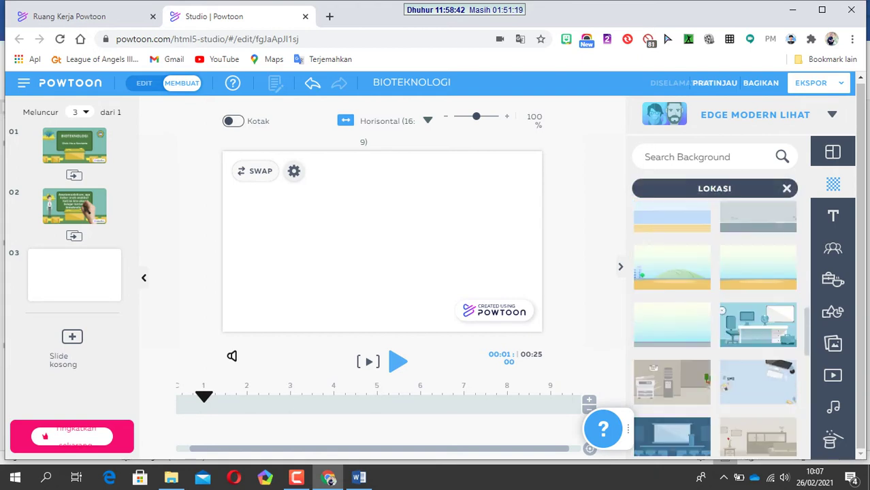
scroll(715, 327, "down", 2)
mouse_move(757, 310)
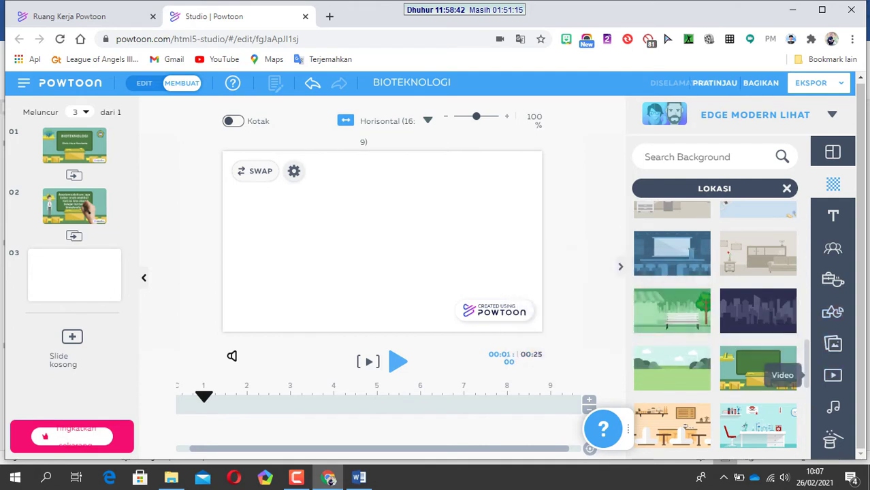
left_click(671, 310)
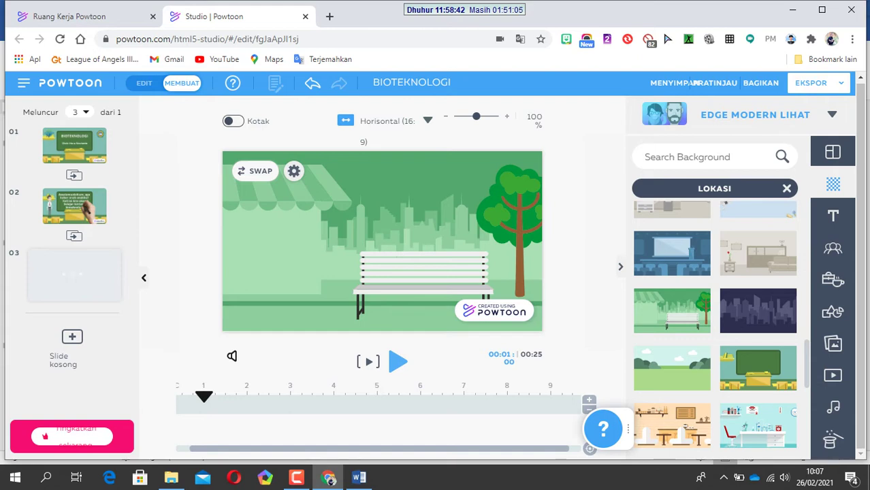
Switch to the Word storyline, copy the full narrator text for slide 3, and return to Powtoon.
mouse_move(358, 477)
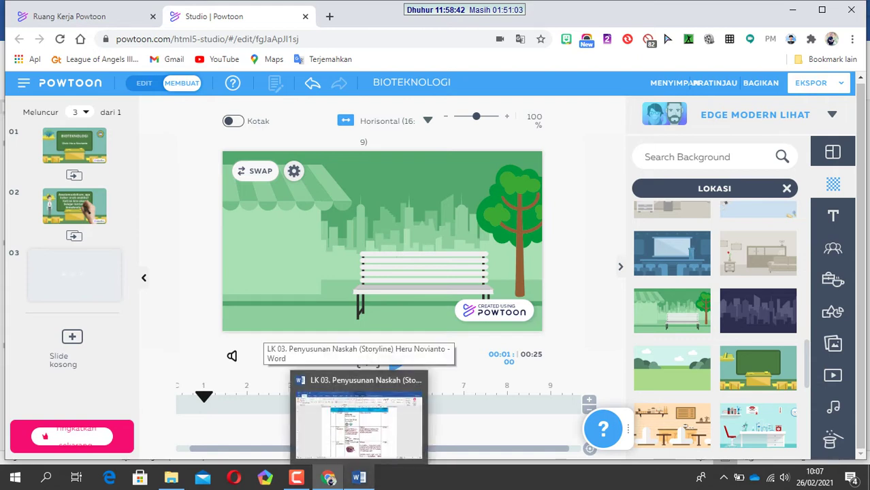
left_click(358, 418)
scroll(436, 279, "down", 2)
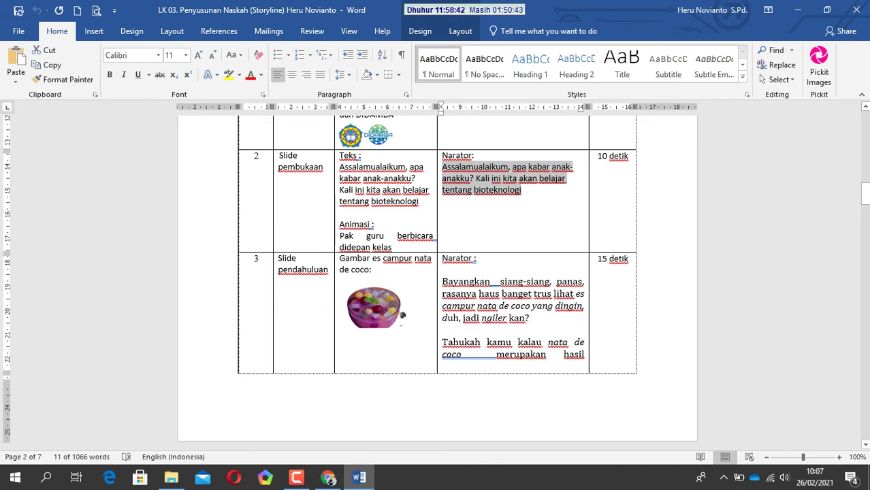
left_click_drag(442, 270, 582, 314)
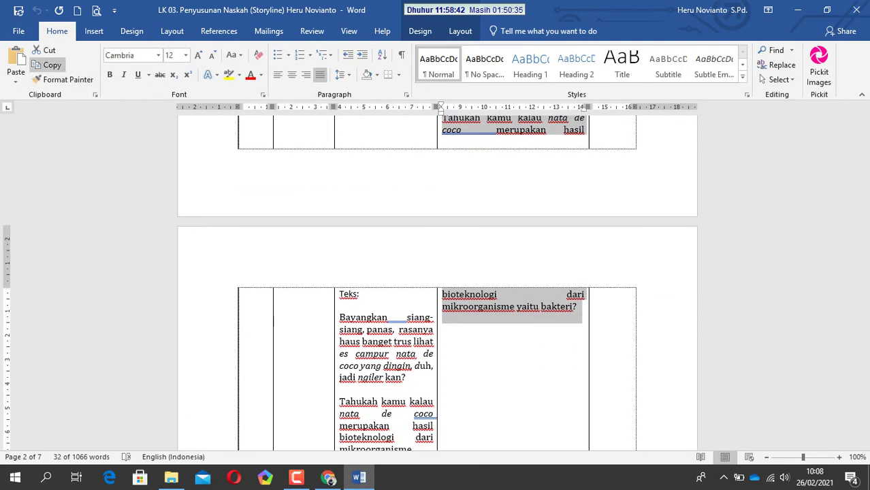
left_click(328, 477)
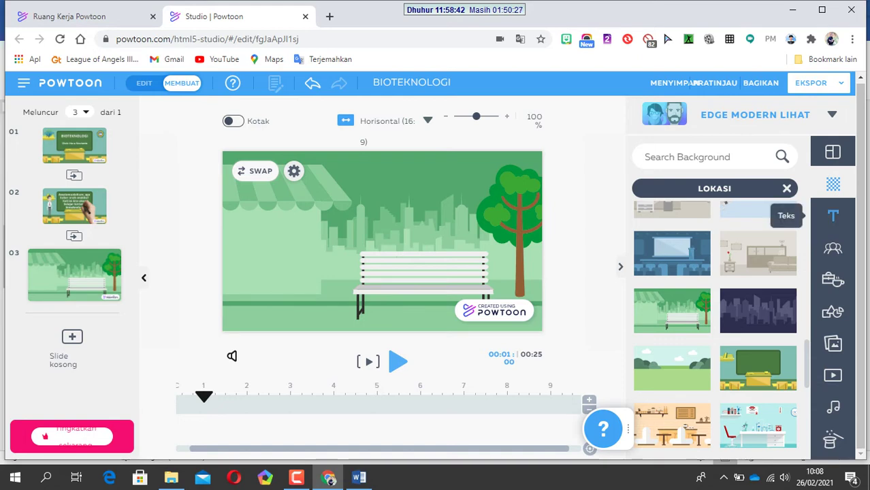
Add body text to slide 3 and replace its placeholder with the copied narration from "Bayangkan siang-siang, panas" to "mikroorganisme yaitu bakteri?".
left_click(832, 215)
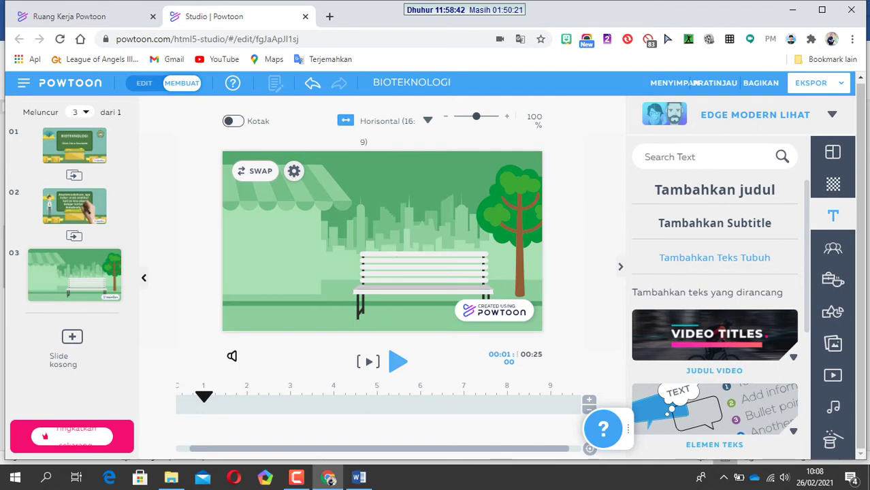
left_click(714, 258)
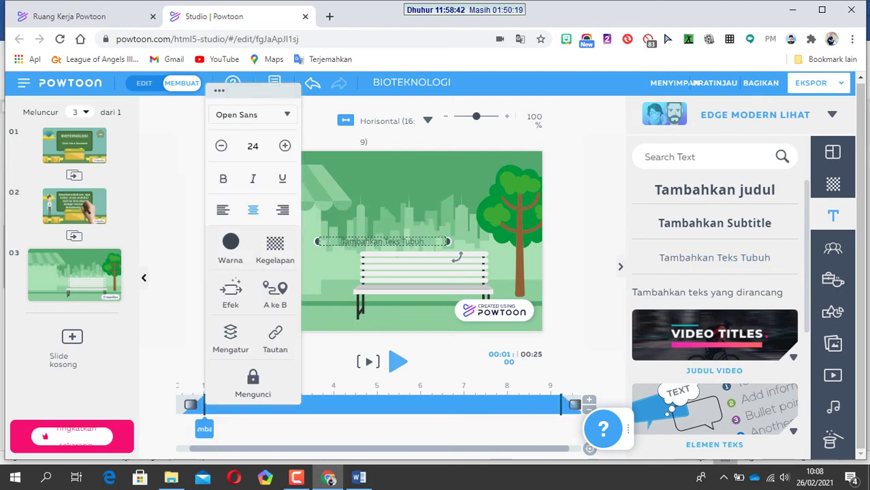
key("BackSpace")
key("BackSpace")
key("BackSpace")
key("BackSpace")
key("BackSpace")
key("BackSpace")
key("BackSpace")
key("BackSpace")
key("BackSpace")
key("BackSpace")
key("BackSpace")
key("BackSpace")
key("BackSpace")
key("BackSpace")
key("BackSpace")
key("BackSpace")
key("BackSpace")
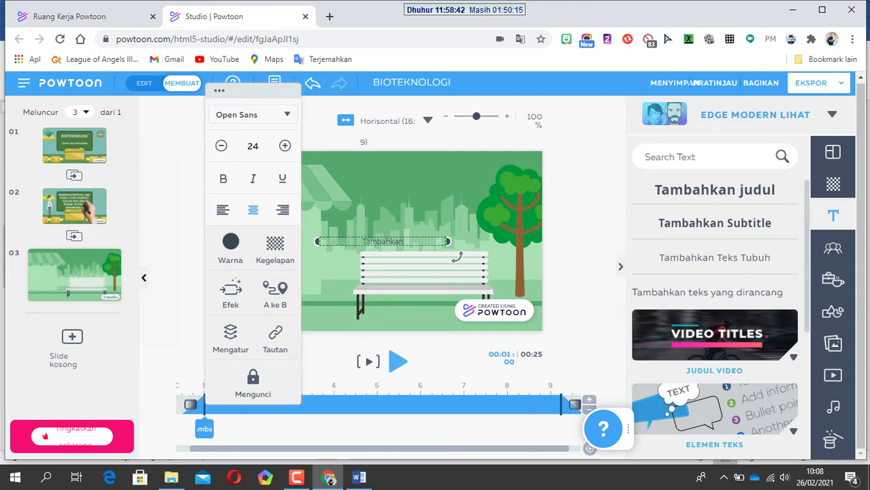
key("BackSpace")
key("BackSpace")
key("BackSpace")
type("Bayangkan siang-siang, panas, rasanya haus banget trus lihat es campur nata de coco yang dingin, duh, jadi ngiler kan? Tahukah kamu kalau nata de coco merupakan hasil bioteknologi dari mikroorganisme yaitu bakteri?")
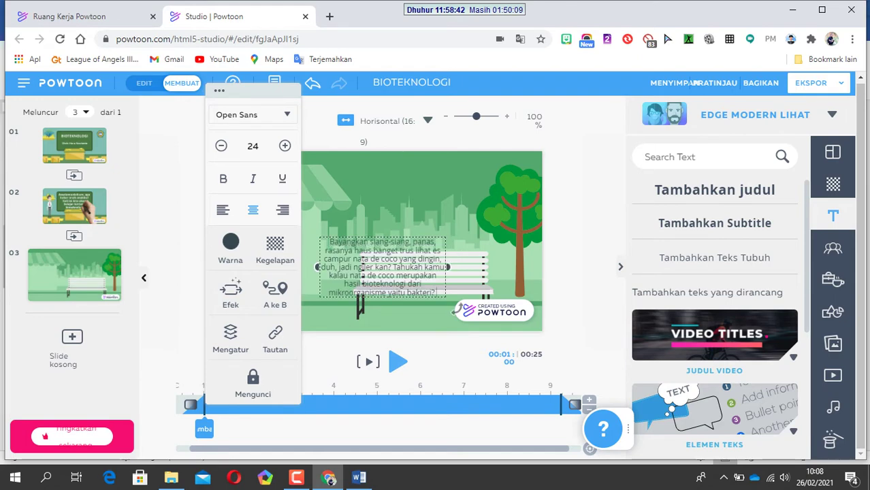
key("Escape")
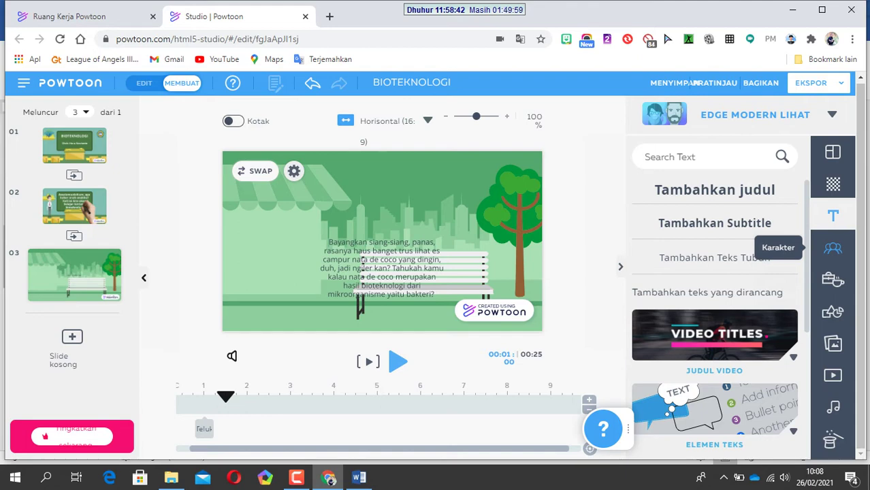
Add the white-shirted man from Kantor - Gratis in the Ide pose under the awning, slightly enlarged, and shift the narration text right over the bench.
left_click(832, 248)
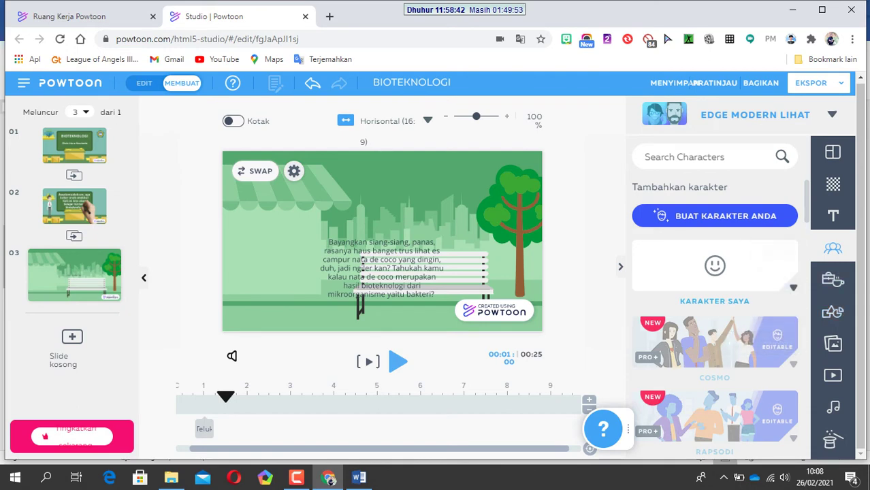
left_click(832, 248)
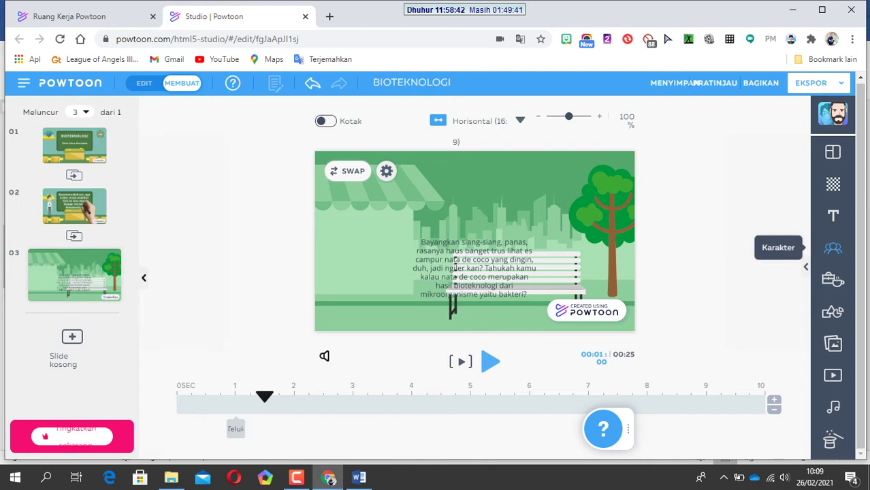
left_click(833, 248)
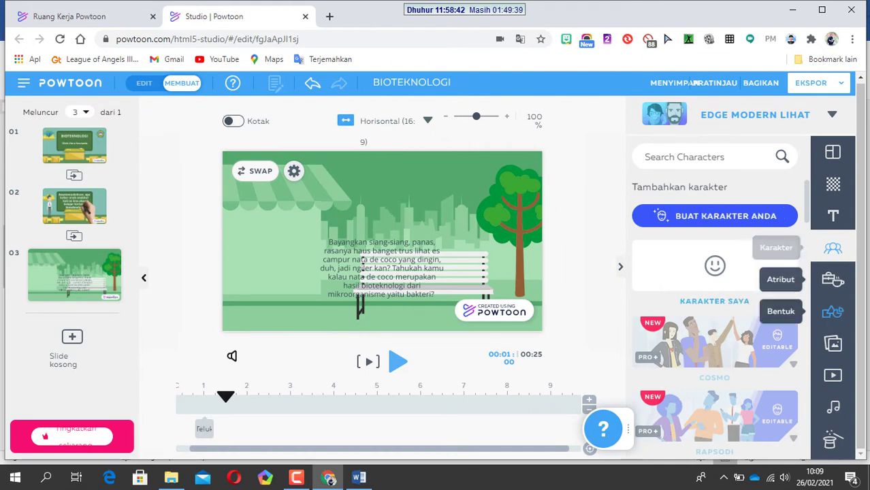
scroll(714, 320, "down", 4)
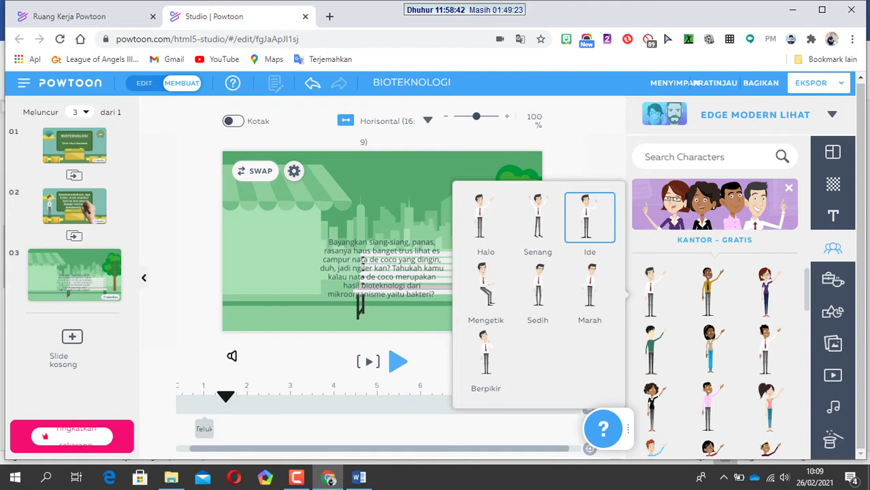
left_click(590, 217)
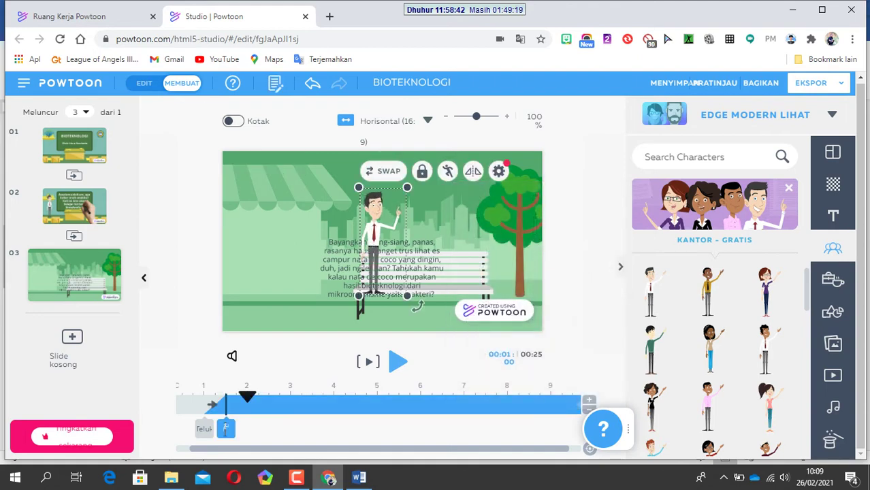
left_click_drag(381, 245, 260, 274)
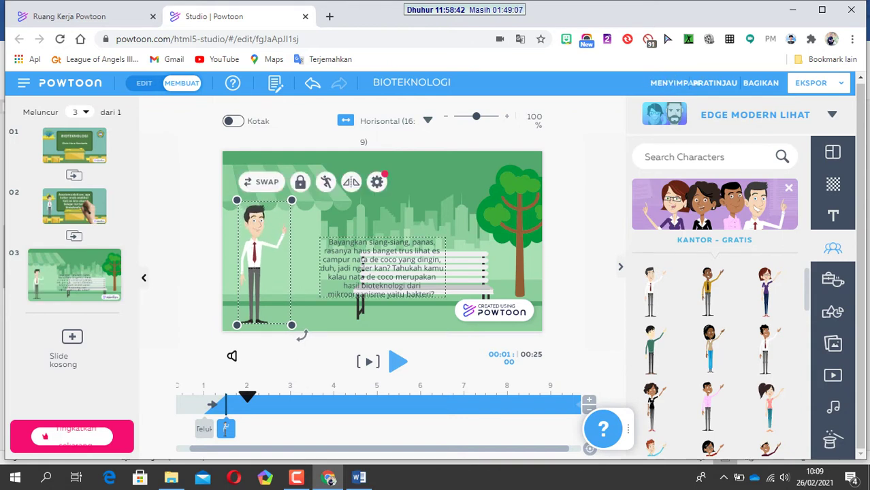
left_click_drag(362, 266, 407, 264)
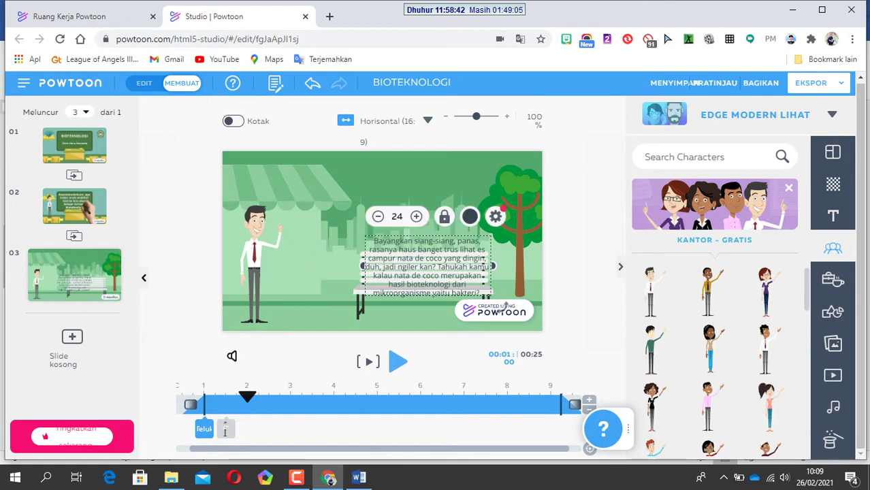
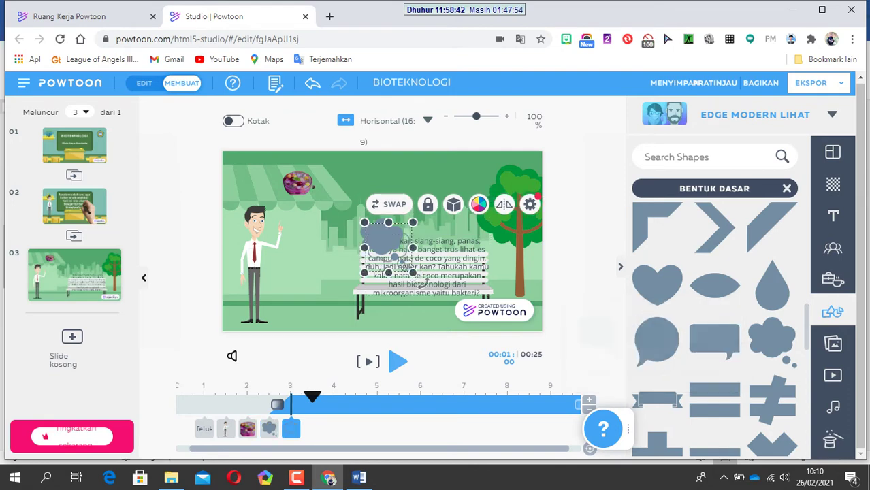
Move the outlined thought bubble around the dessert bowl image and rotate it so its tail leads towards the man's head.
left_click_drag(388, 241, 299, 183)
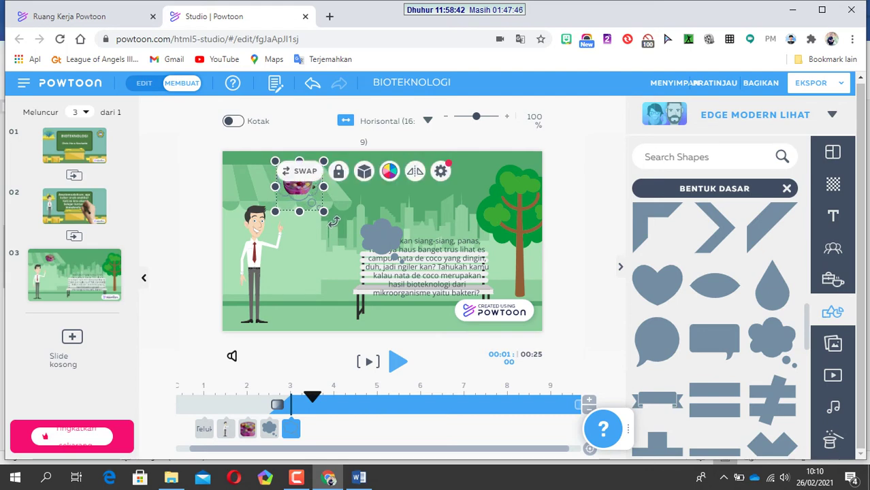
left_click_drag(333, 222, 272, 215)
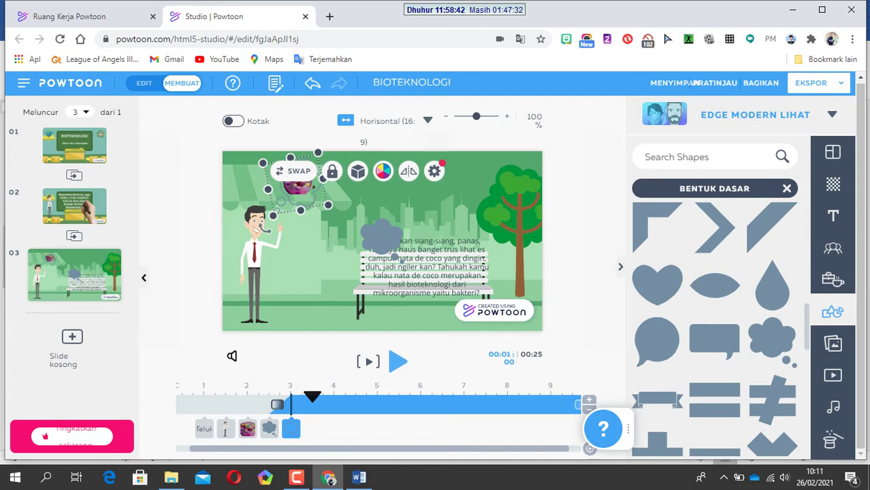
left_click(434, 171)
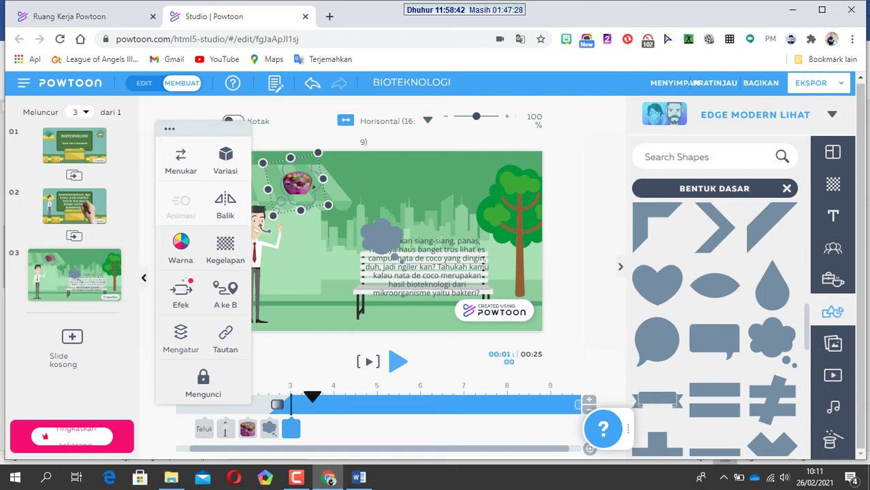
left_click(180, 337)
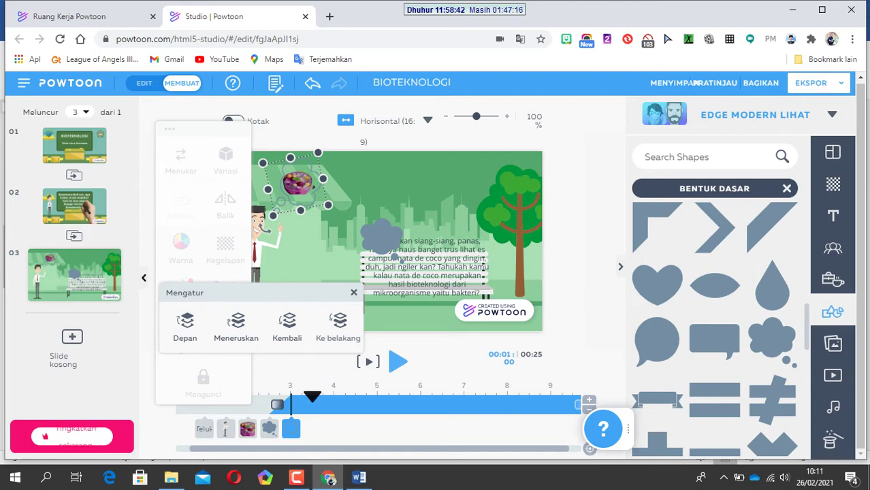
key("Escape")
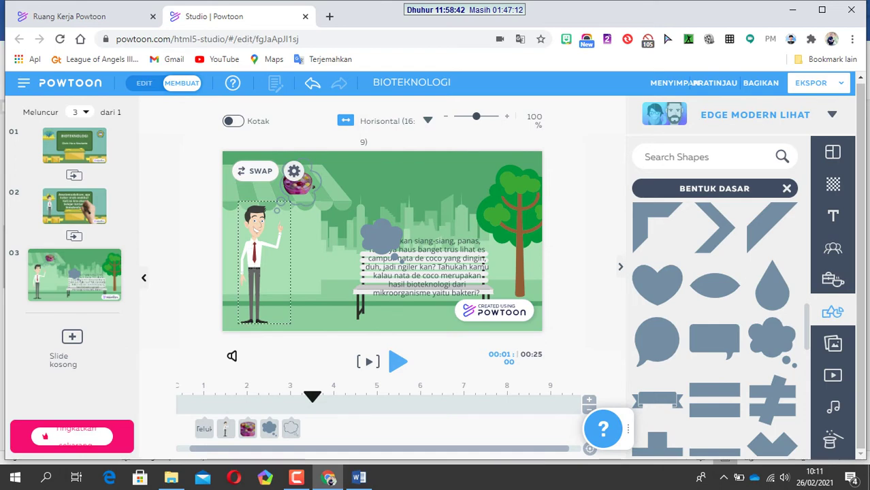
Colour the outlined thought bubble around the dessert bowl white (#FFFFFF).
left_click(298, 182)
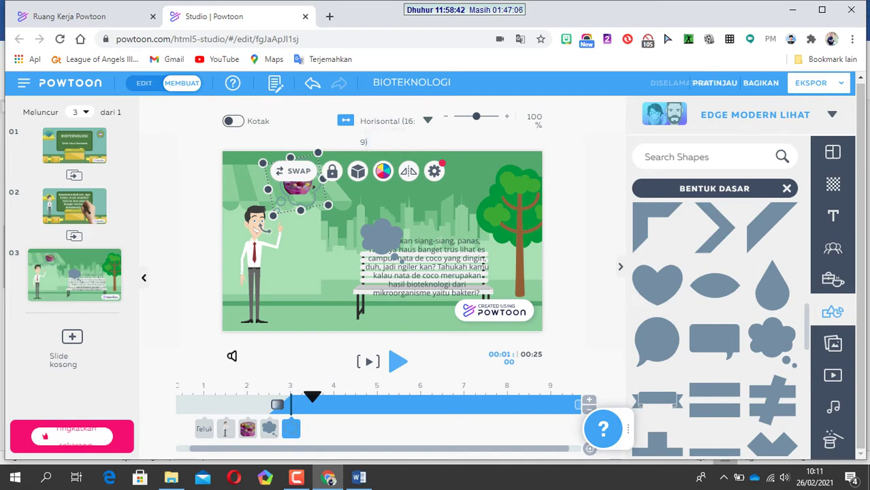
left_click(434, 171)
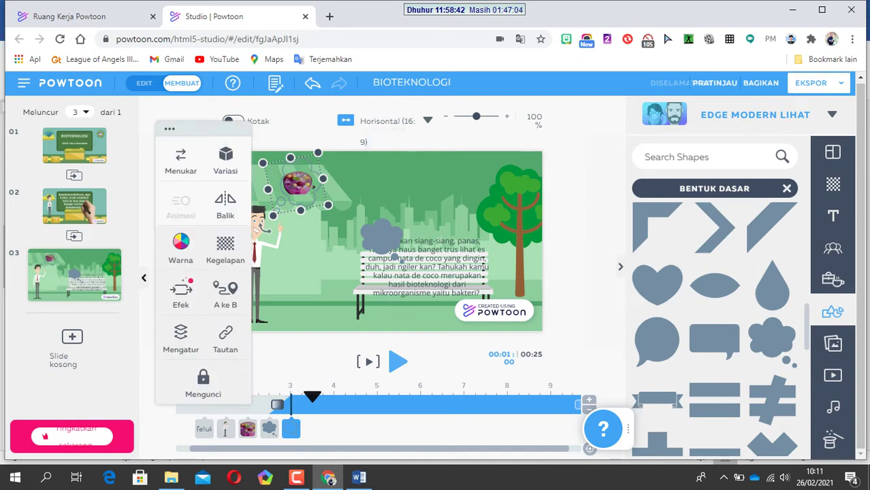
left_click(180, 242)
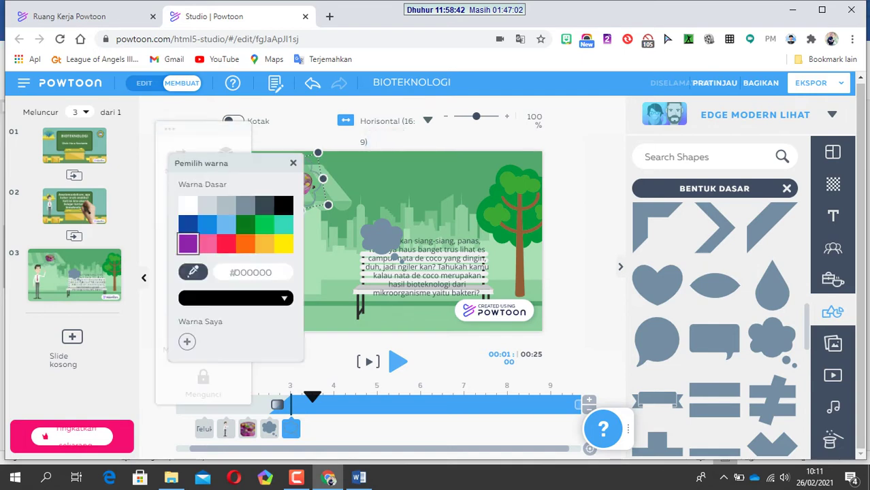
left_click(188, 204)
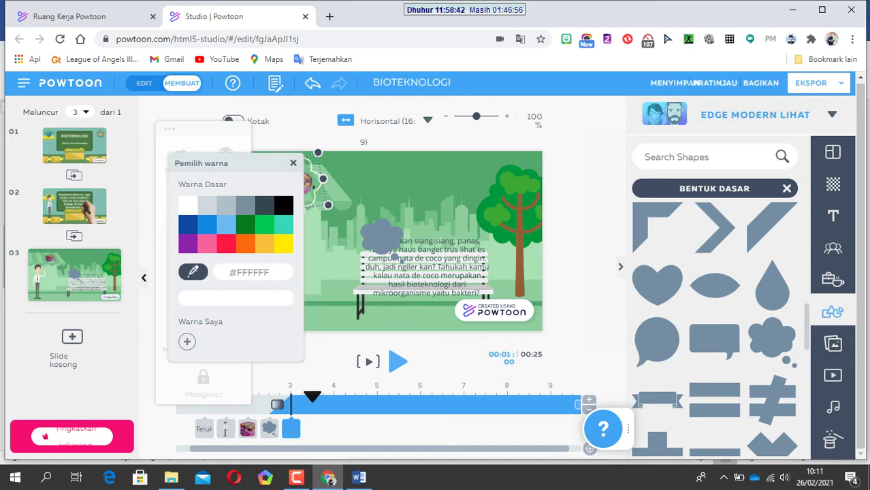
key("Escape")
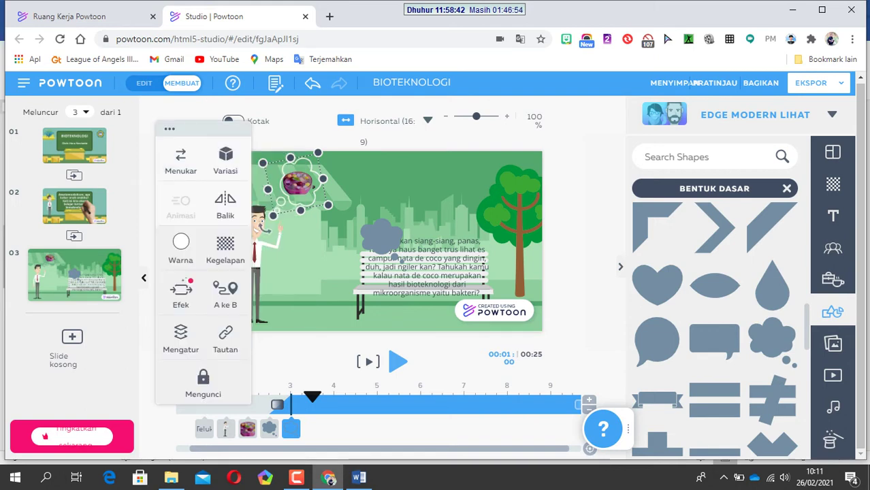
key("Escape")
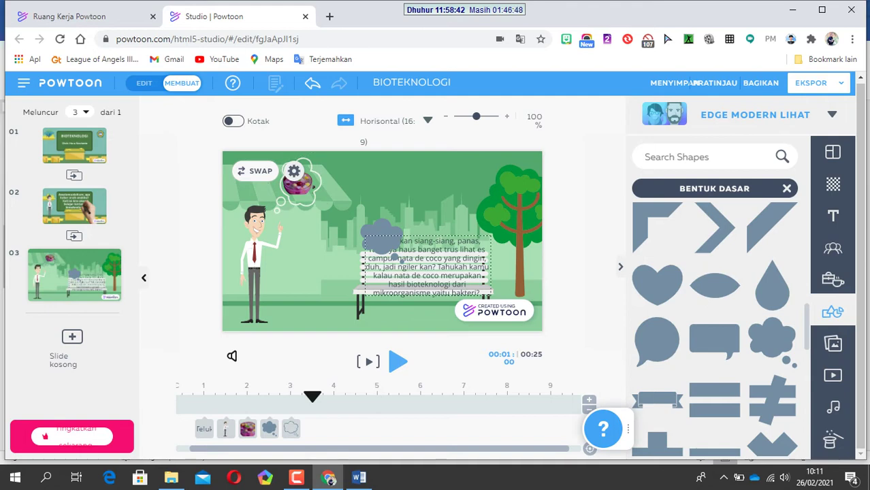
Delete the filled grey-blue thought cloud covering the narration and move the narration text up above the bench.
left_click(398, 256)
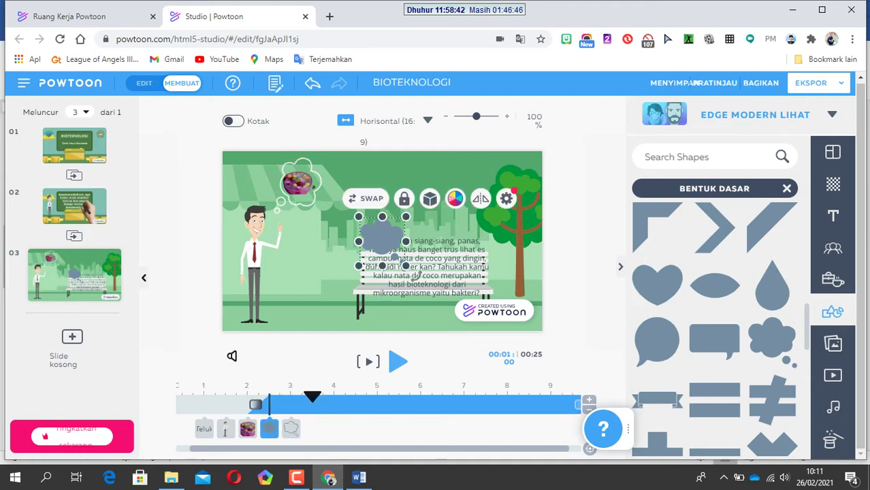
key("Delete")
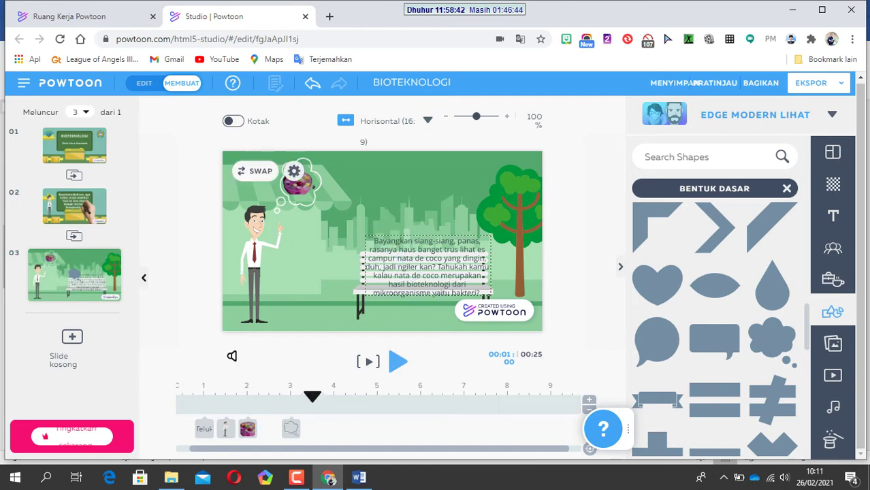
left_click(485, 268)
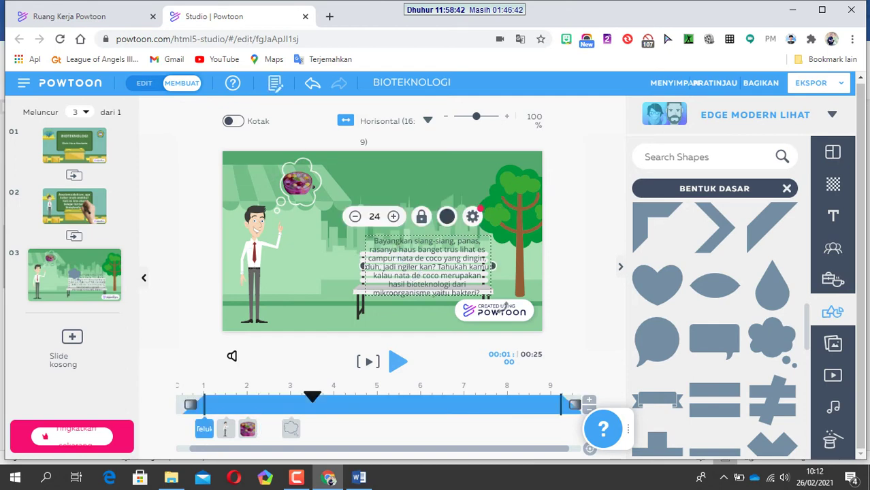
left_click_drag(485, 268, 451, 207)
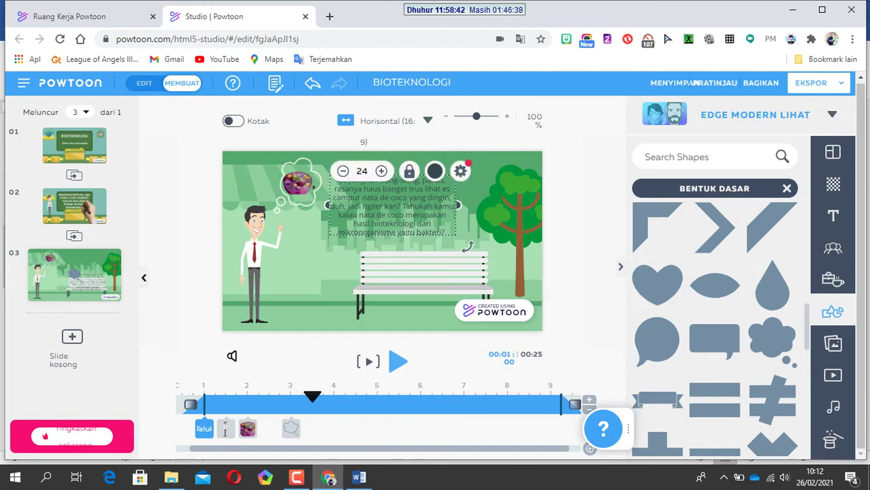
Enlarge the narration text to size 36, widen its box towards the tree, and shift it slightly up beside the thought bubble.
left_click(381, 170)
left_click(381, 171)
left_click(381, 170)
left_click(381, 171)
left_click(381, 171)
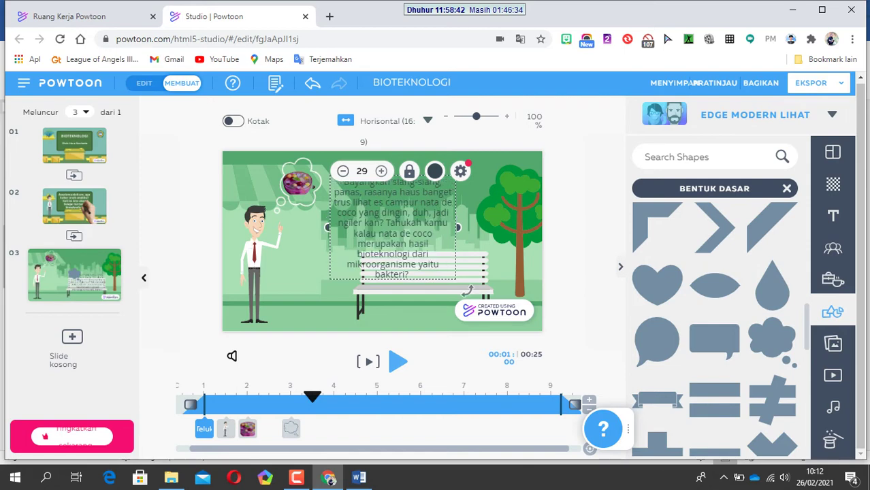
left_click(381, 170)
left_click(381, 170)
left_click(382, 171)
left_click(381, 171)
left_click(381, 171)
left_click(381, 171)
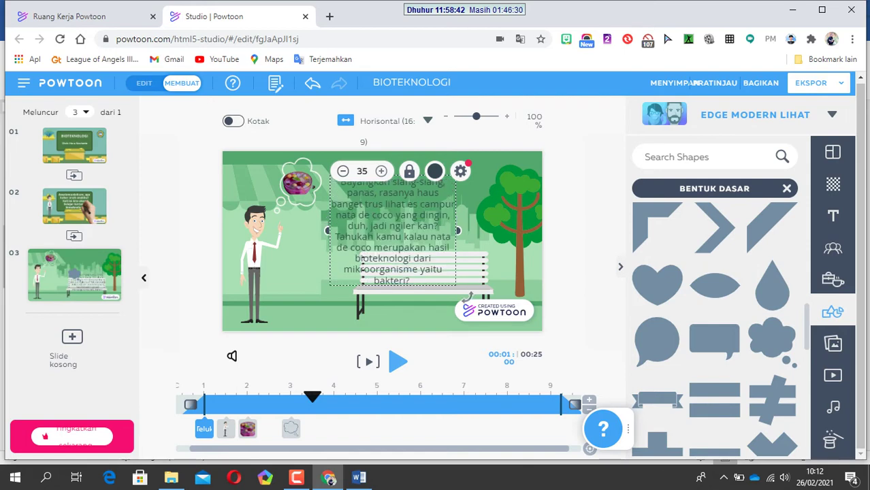
left_click(381, 171)
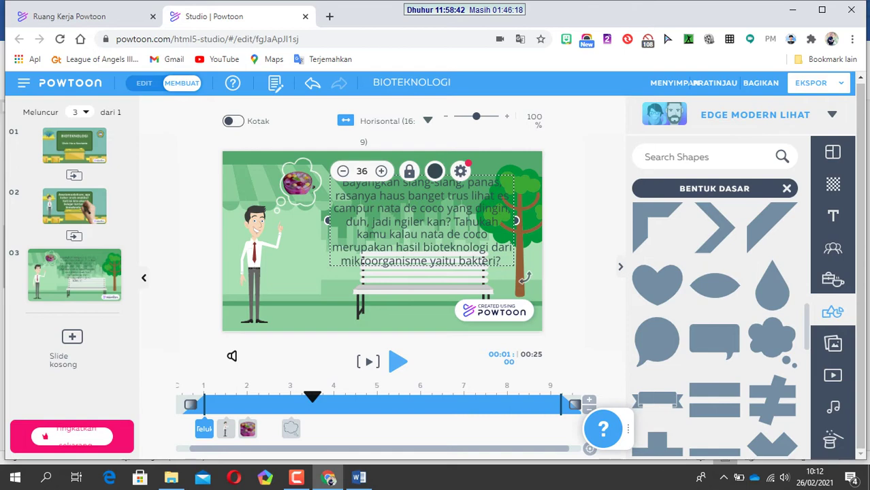
left_click_drag(422, 220, 409, 206)
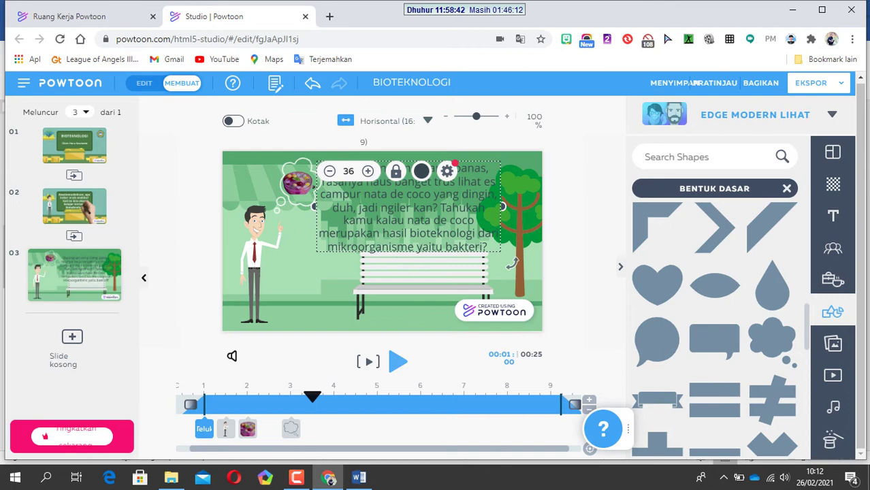
Try yellow (#FFEA01) on the narration text and settle on orange (#FF6A0E).
left_click(421, 171)
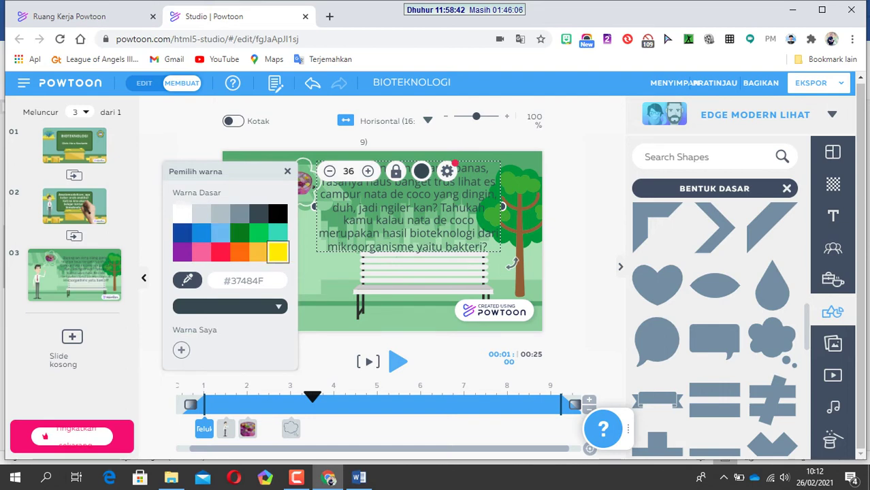
left_click(277, 252)
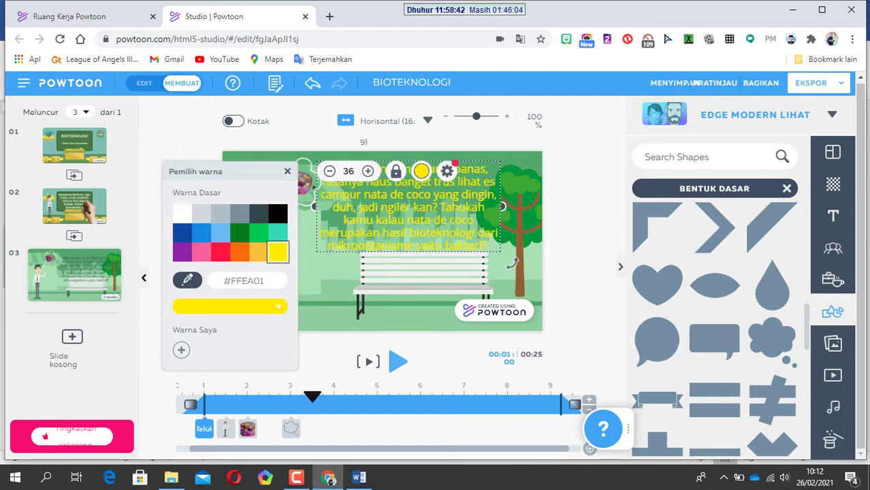
left_click(239, 251)
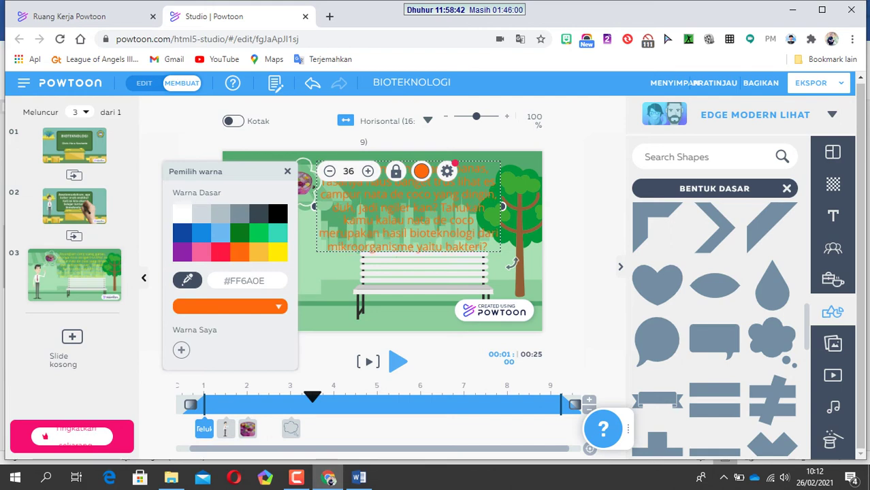
left_click(287, 171)
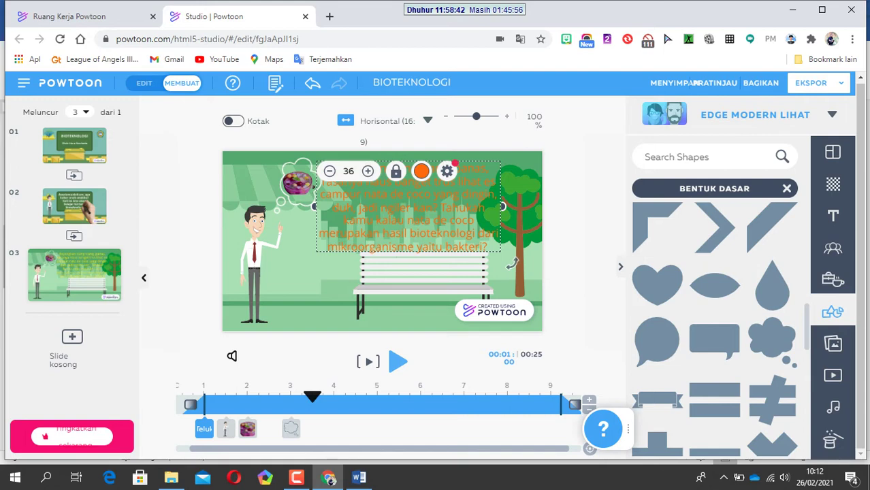
Open the font choices for the narration text.
left_click(447, 171)
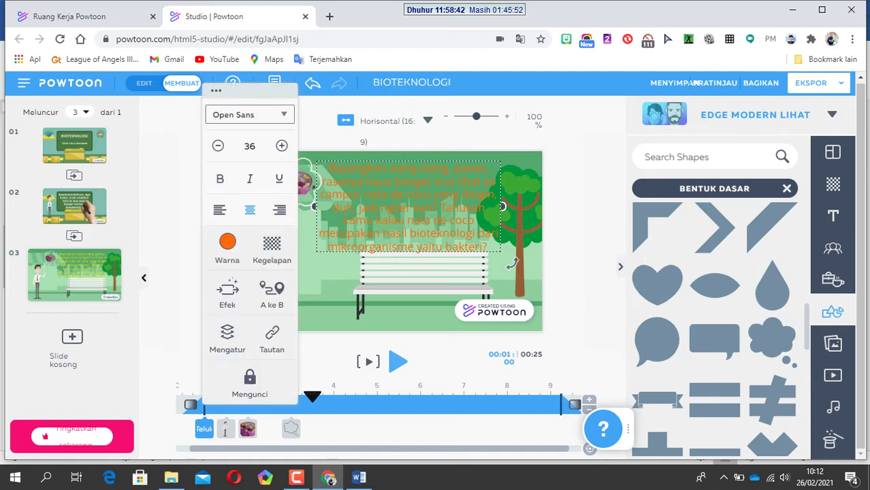
left_click(250, 114)
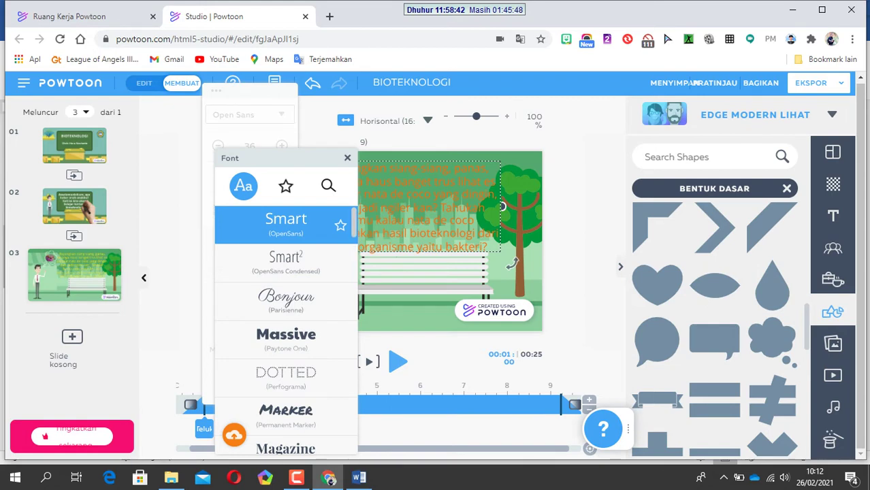
Change the font of slide 3's orange text to Cartoon (Mr. Bubble).
scroll(286, 279, "down", 3)
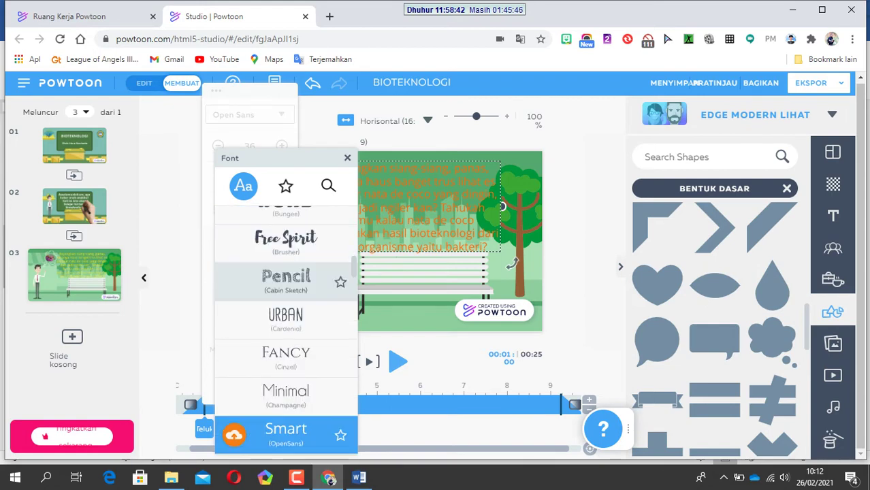
scroll(286, 299, "down", 3)
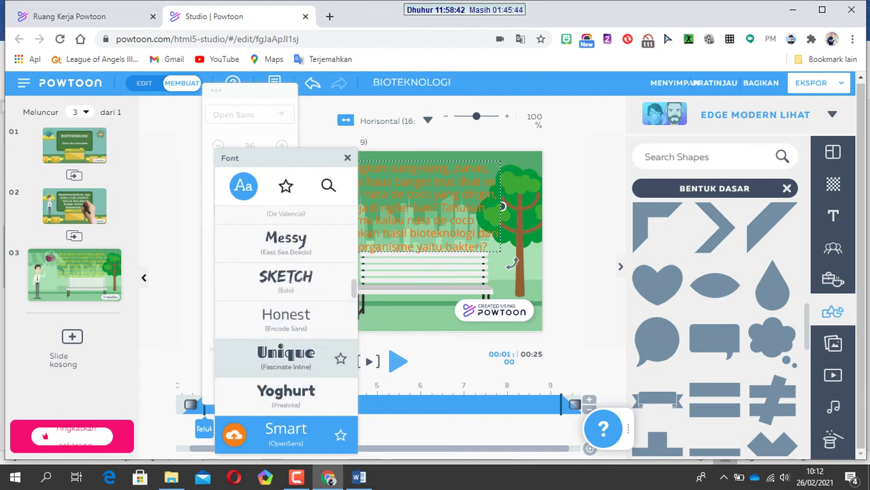
scroll(286, 282, "down", 3)
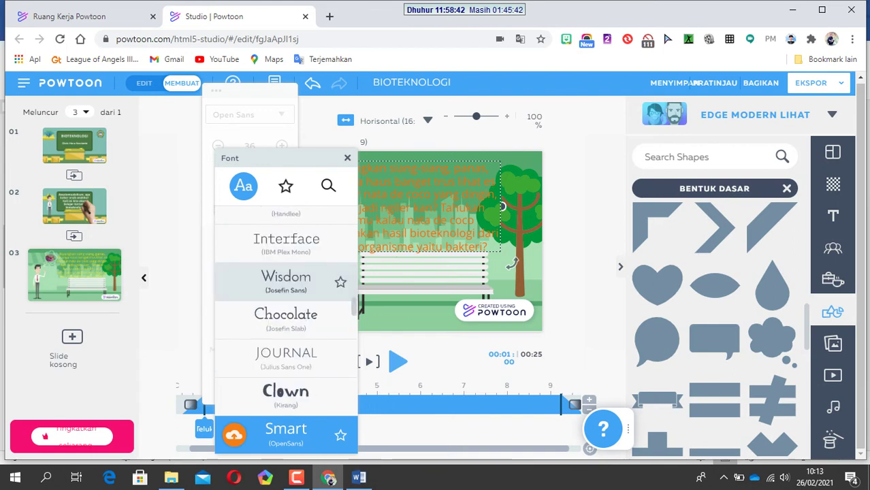
scroll(285, 282, "down", 3)
scroll(286, 282, "down", 3)
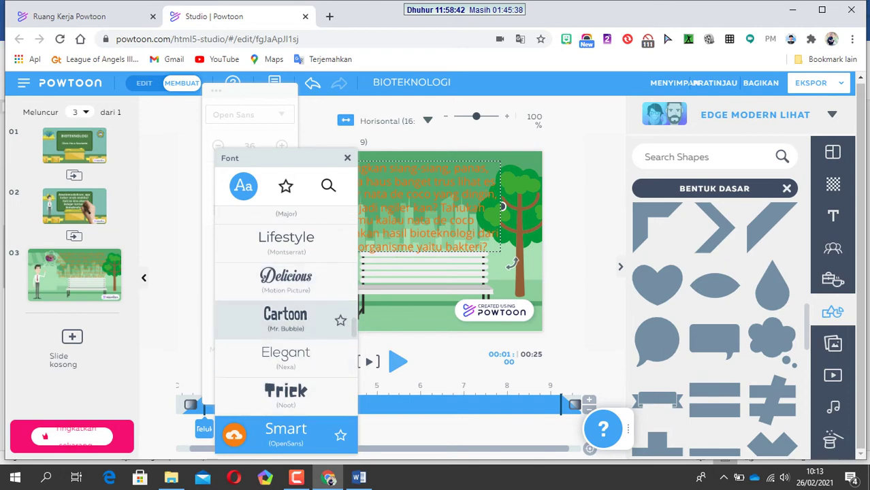
left_click(286, 319)
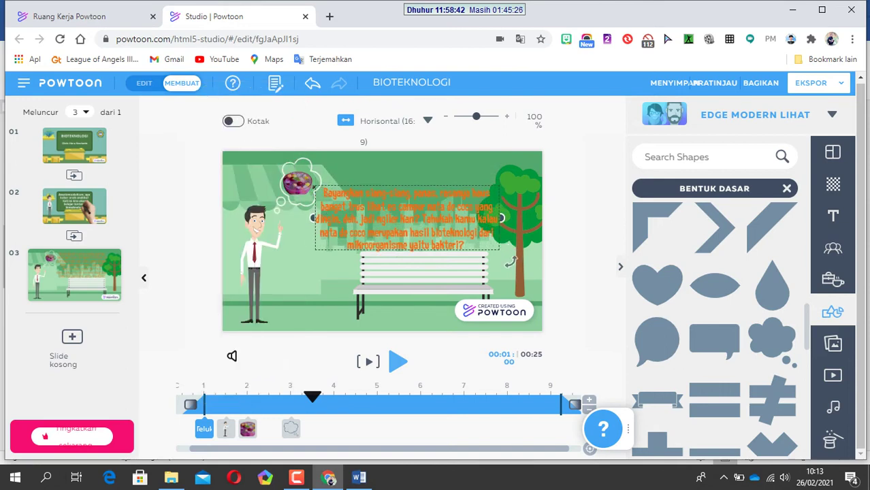
Increase the font size of slide 3's orange text to 40.
left_click(366, 171)
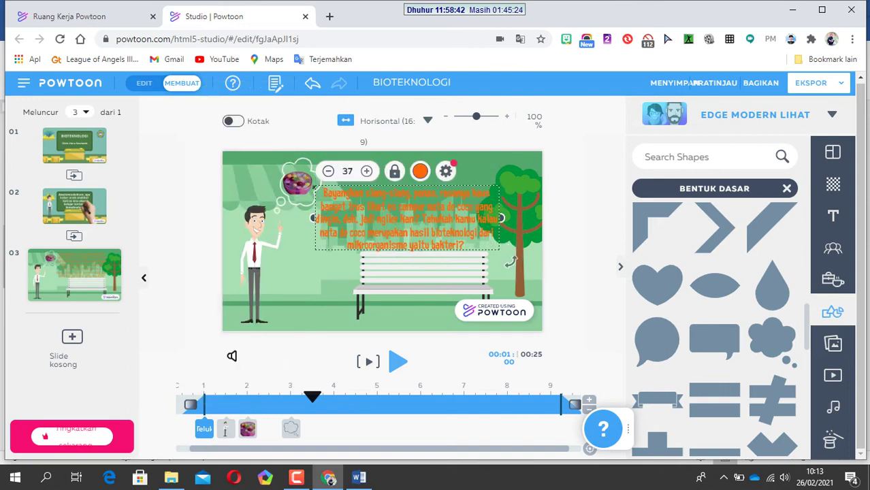
left_click(366, 171)
left_click(367, 171)
left_click(366, 171)
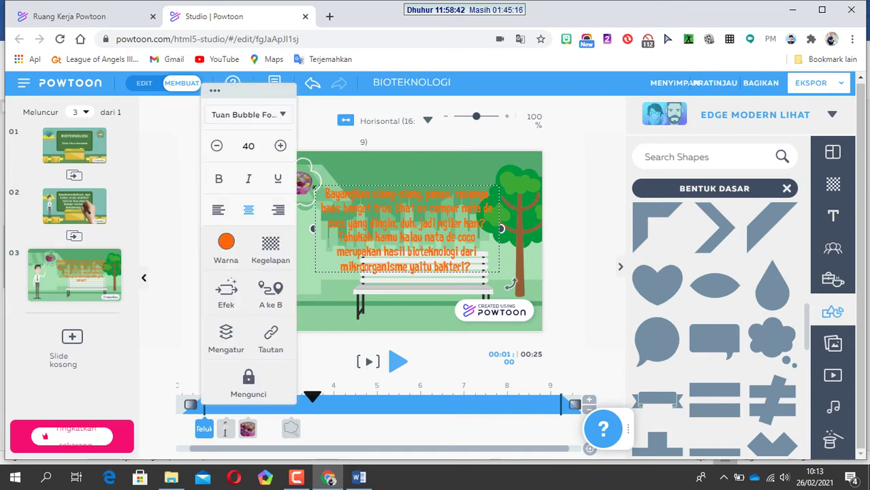
Apply the Menulis text effect as the orange text's entrance and play the slide to preview it.
left_click(225, 291)
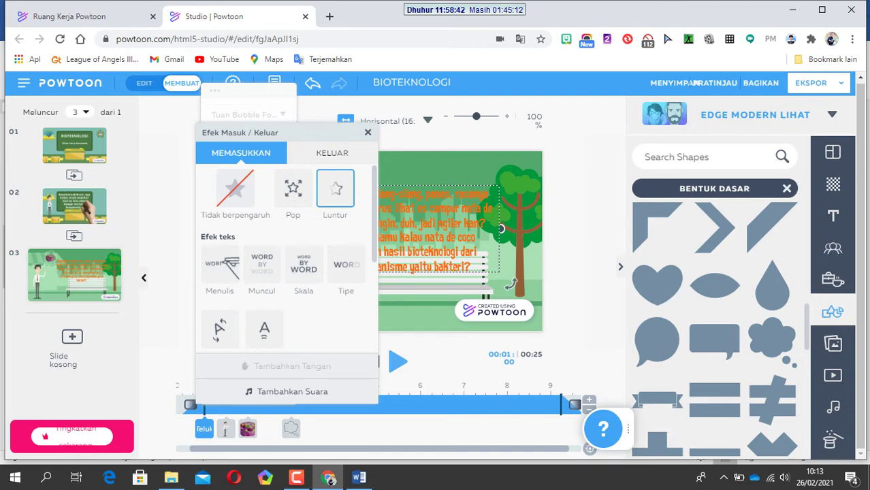
left_click(219, 264)
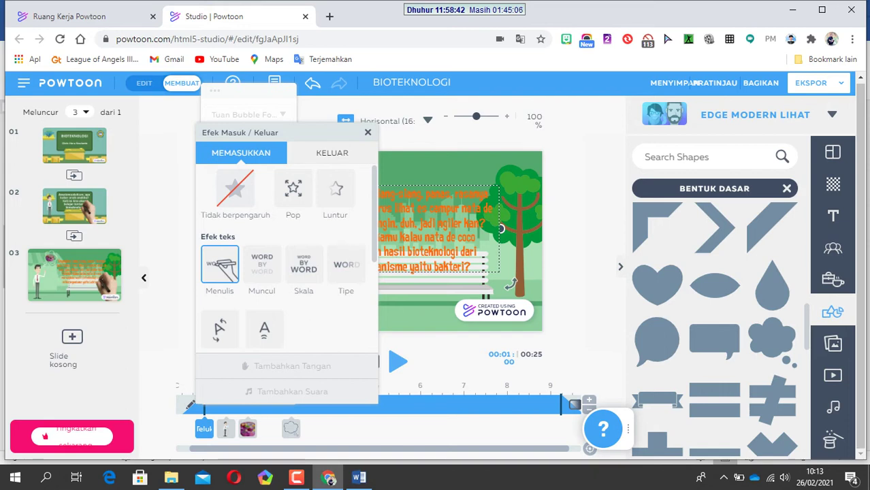
key("Escape")
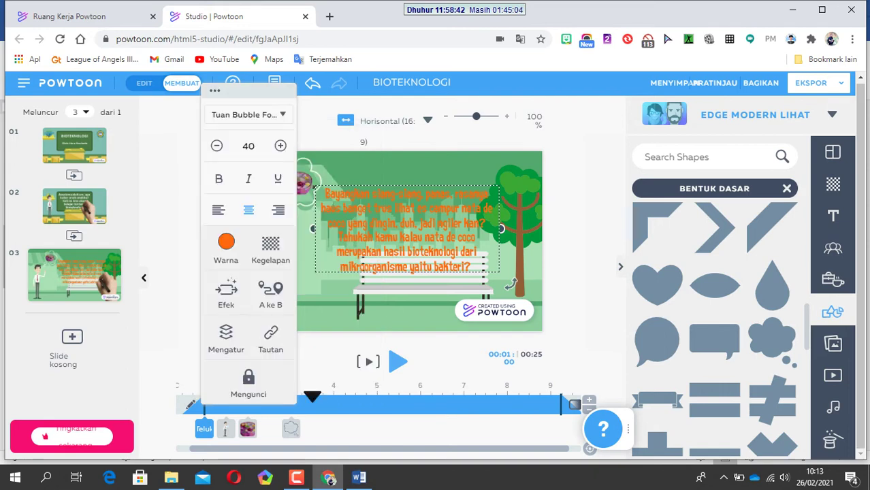
key("Escape")
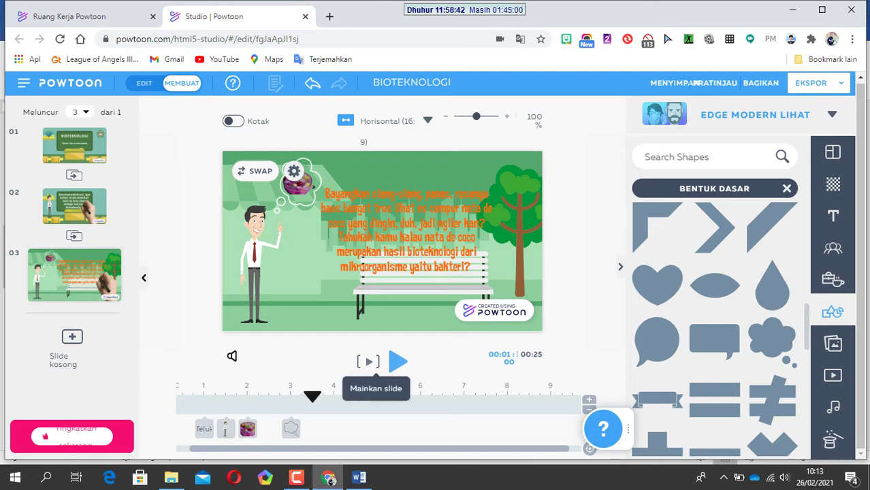
left_click(368, 361)
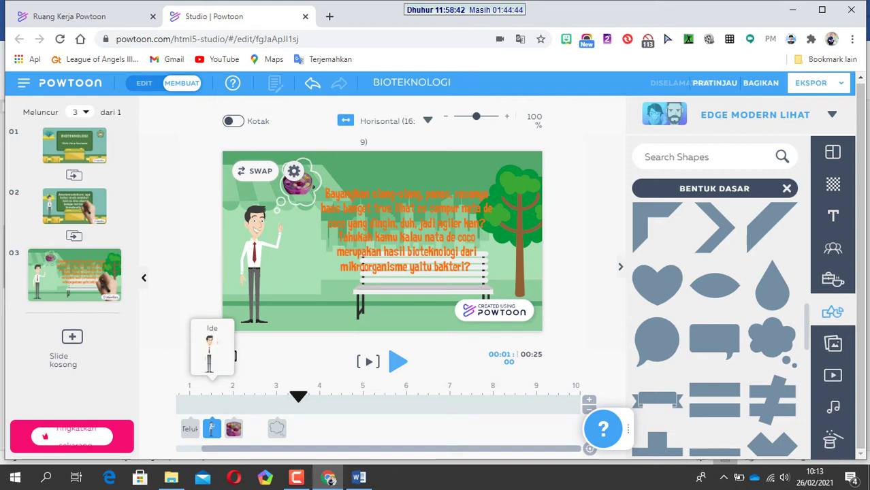
Retime slide 3's objects so the man enters at 0 s, the thought bubble and drink image at about 0.5 s, and the text at 1 s.
left_click(212, 427)
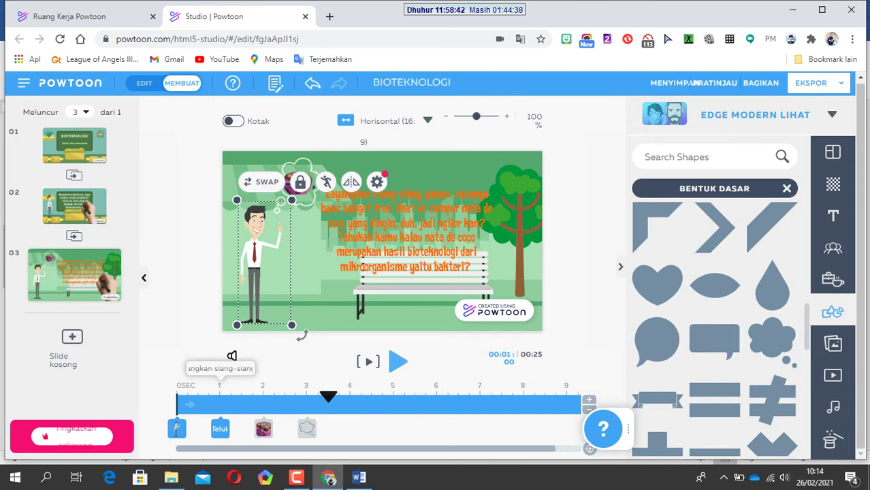
left_click_drag(220, 428, 329, 429)
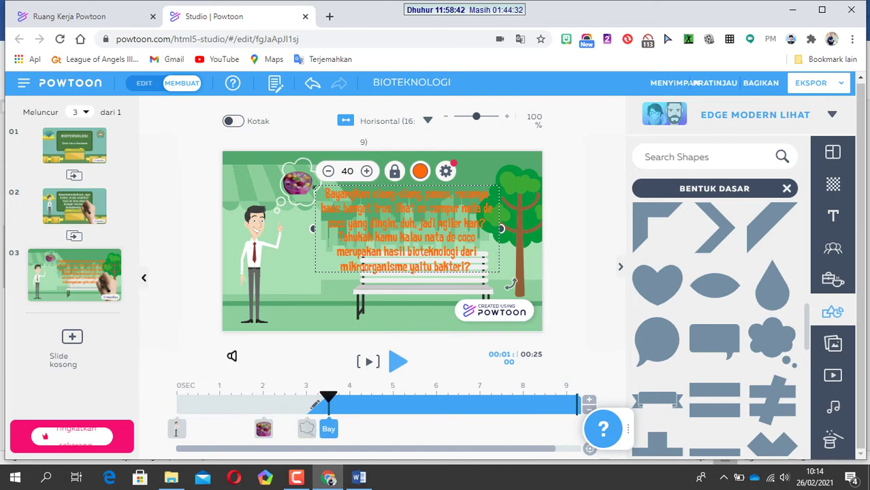
left_click_drag(314, 404, 185, 405)
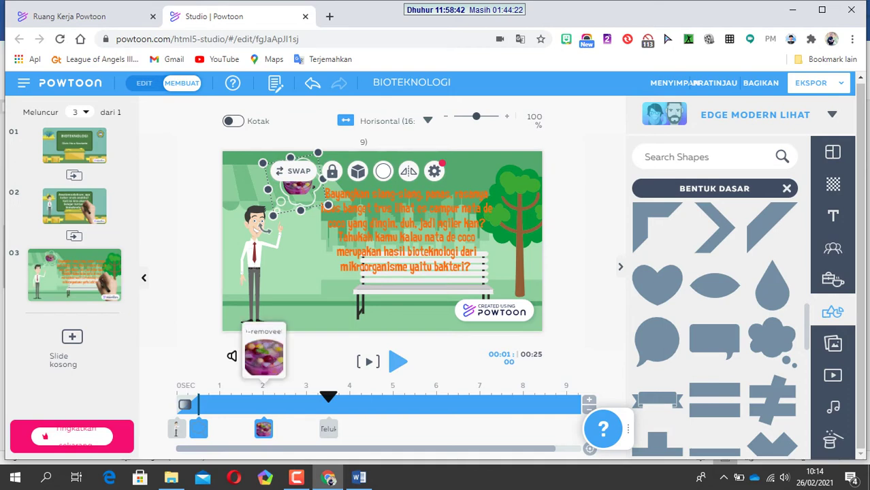
left_click_drag(263, 429, 198, 427)
left_click_drag(328, 428, 220, 429)
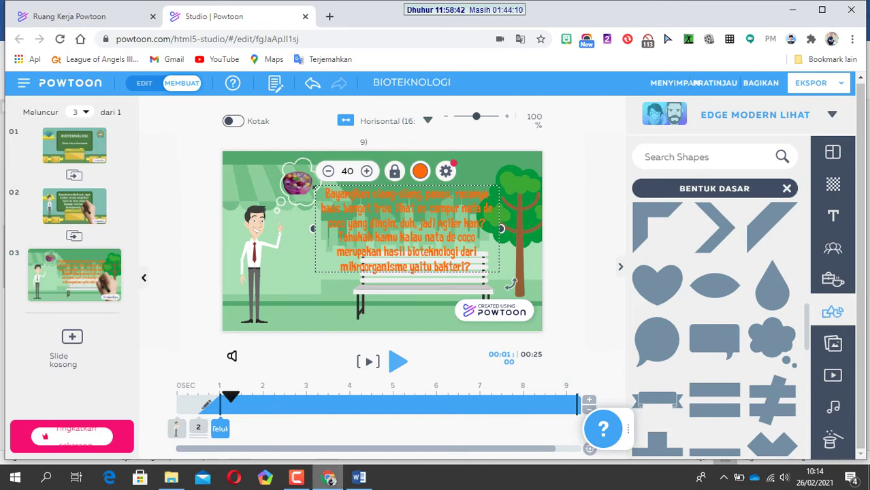
Look up slide 3's planned duration in the Word storyline, then return to Powtoon and lengthen the slide by 6 seconds.
left_click(359, 477)
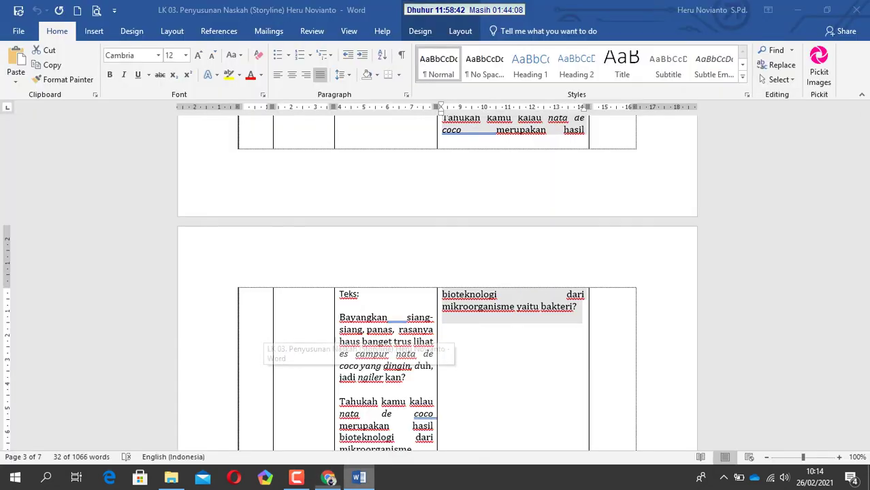
scroll(436, 283, "up", 1)
scroll(435, 283, "up", 3)
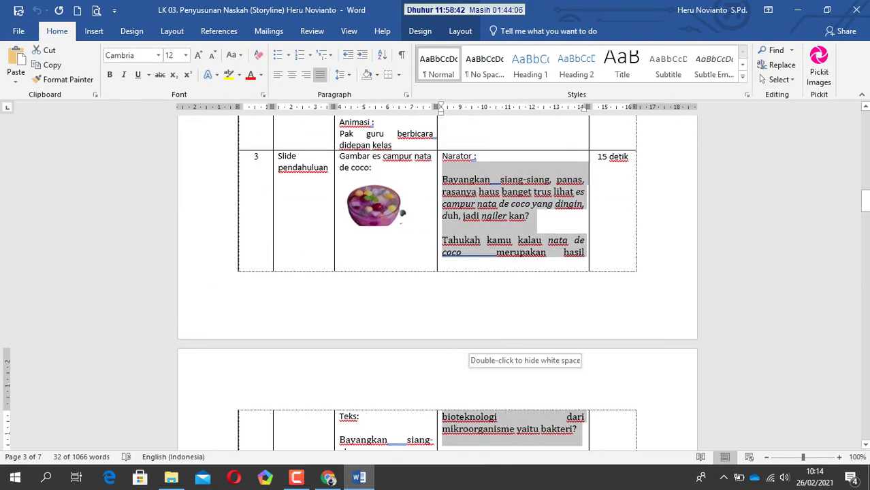
scroll(435, 283, "down", 3)
scroll(435, 283, "up", 3)
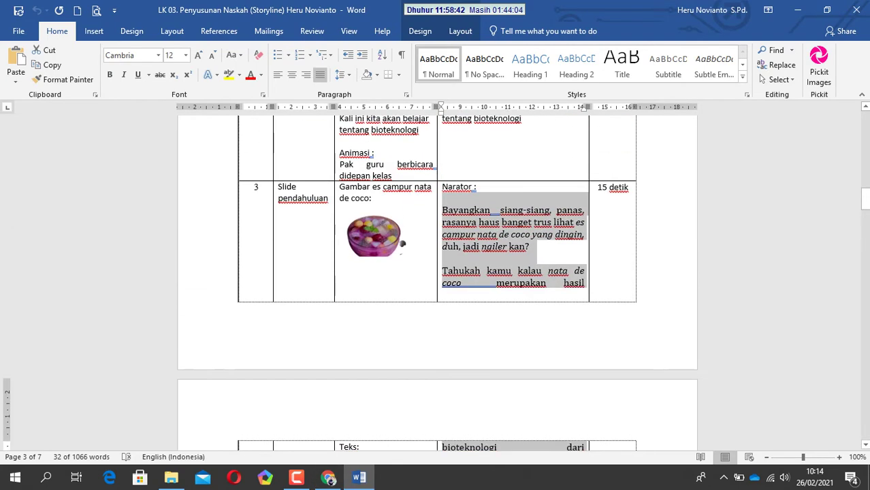
left_click(328, 477)
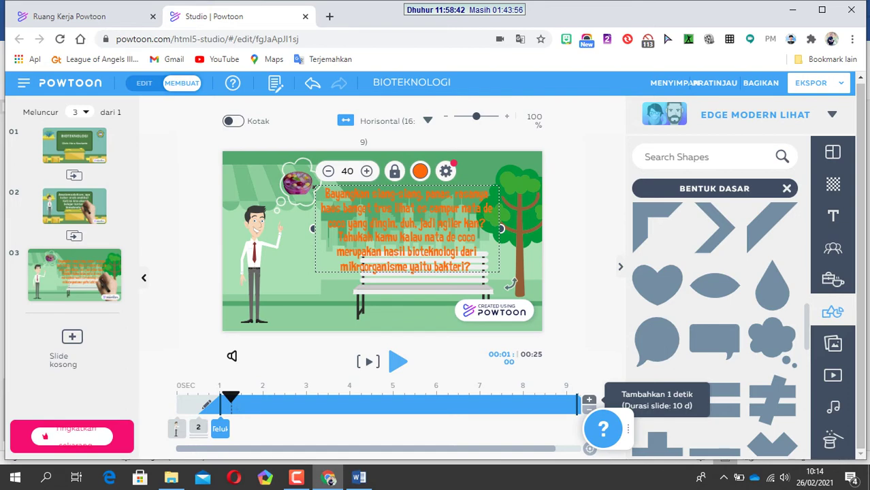
left_click(588, 400)
left_click(589, 400)
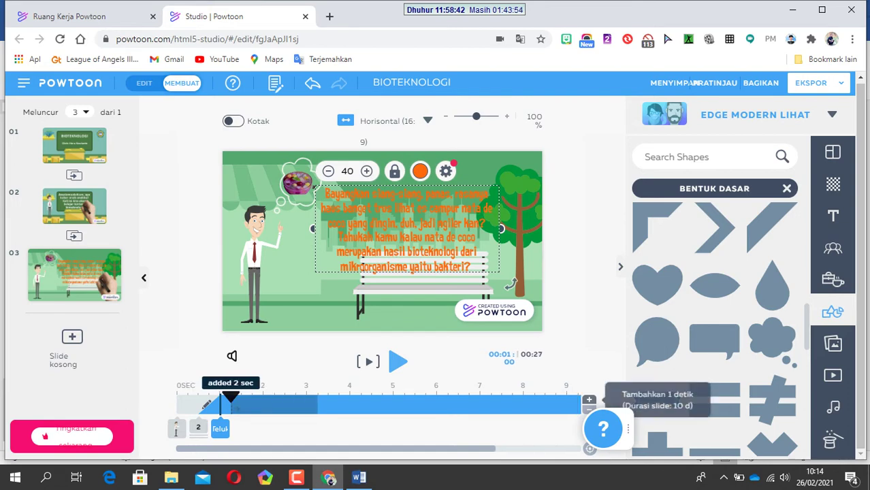
left_click(588, 400)
left_click(589, 400)
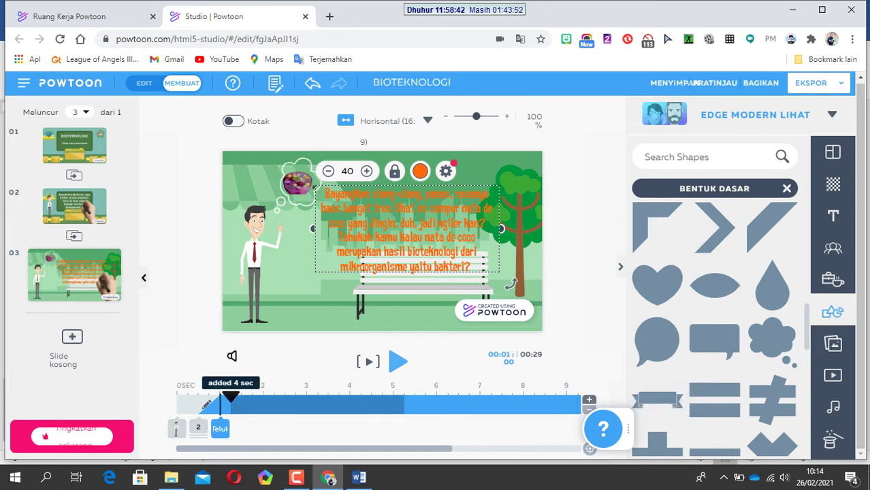
left_click(588, 400)
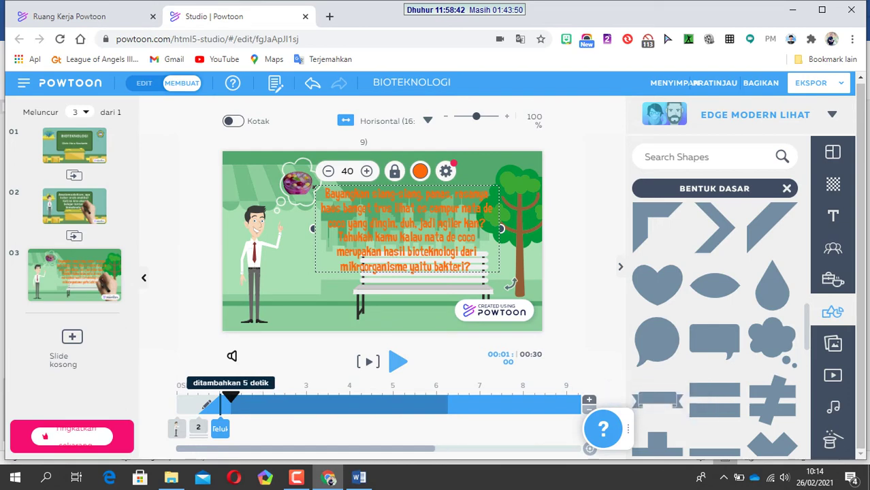
left_click(589, 400)
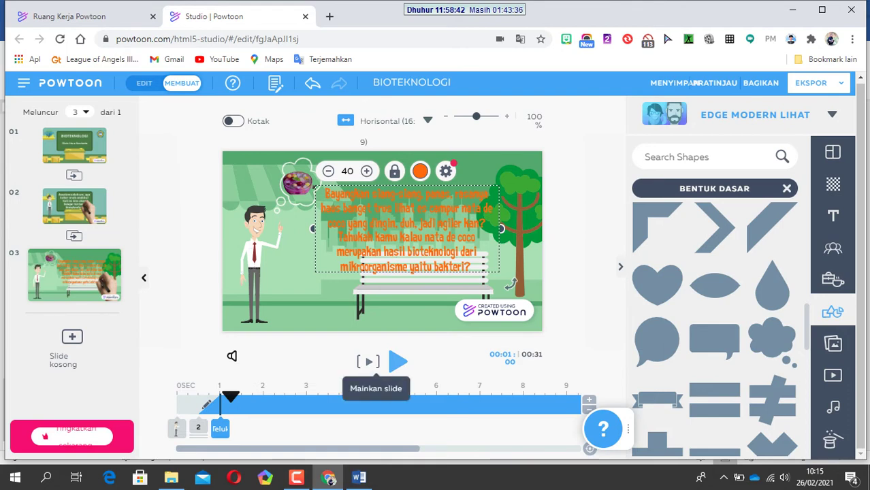
Play slide 3, review its narrator script in the Word storyline, and return to Powtoon.
left_click(369, 361)
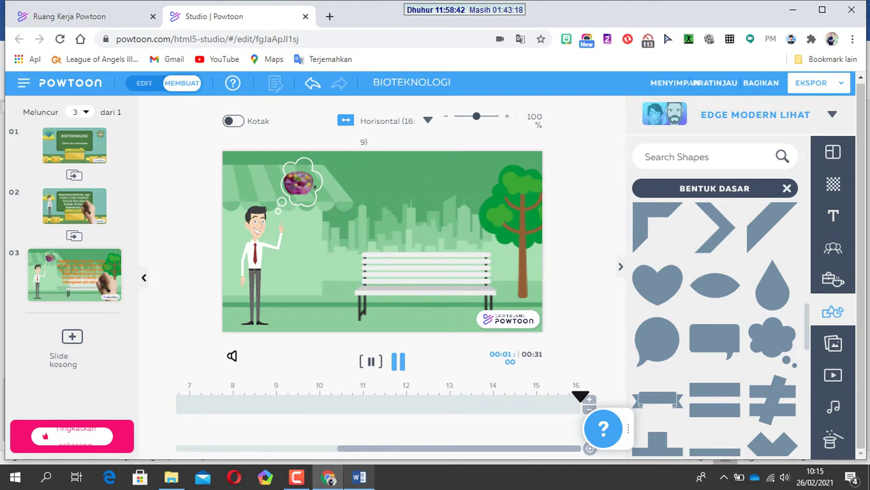
left_click(359, 477)
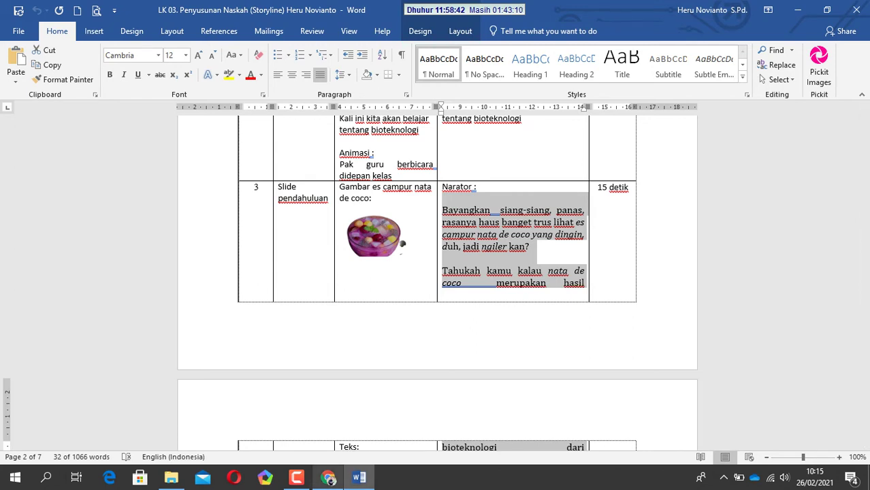
left_click(328, 477)
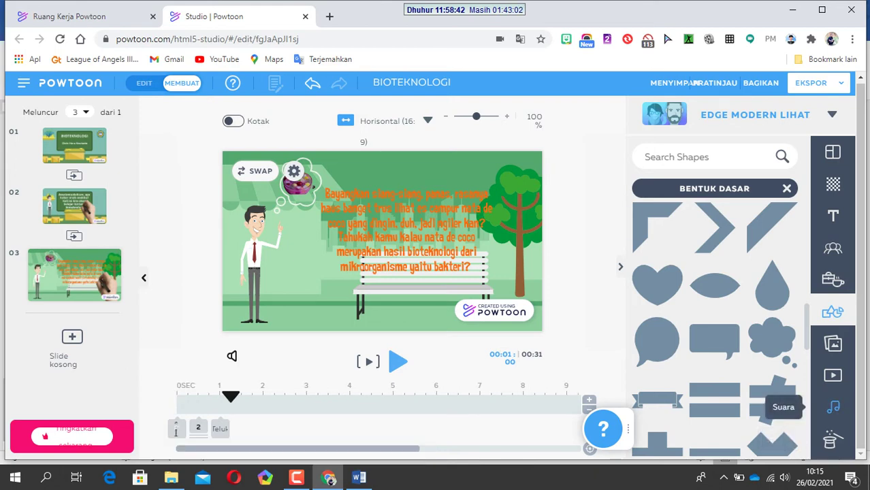
Record a 15-second voice-over for the current slide and proceed to saving it.
left_click(832, 406)
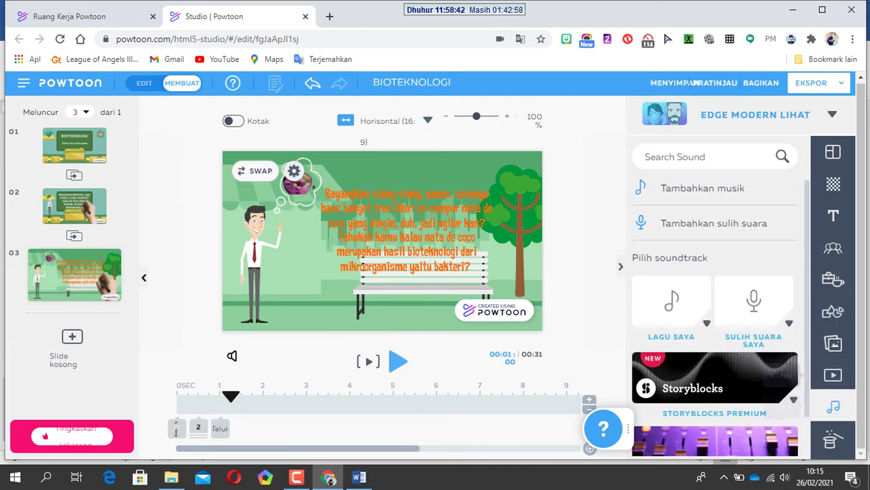
left_click(713, 223)
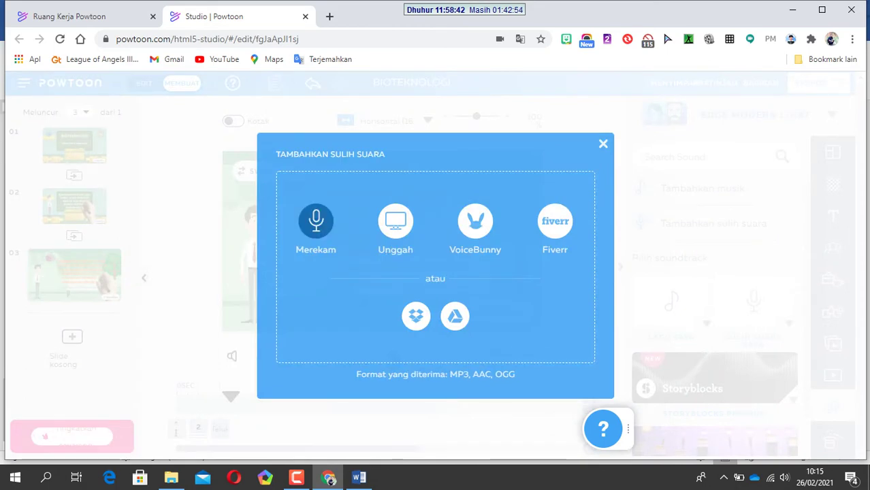
left_click(316, 220)
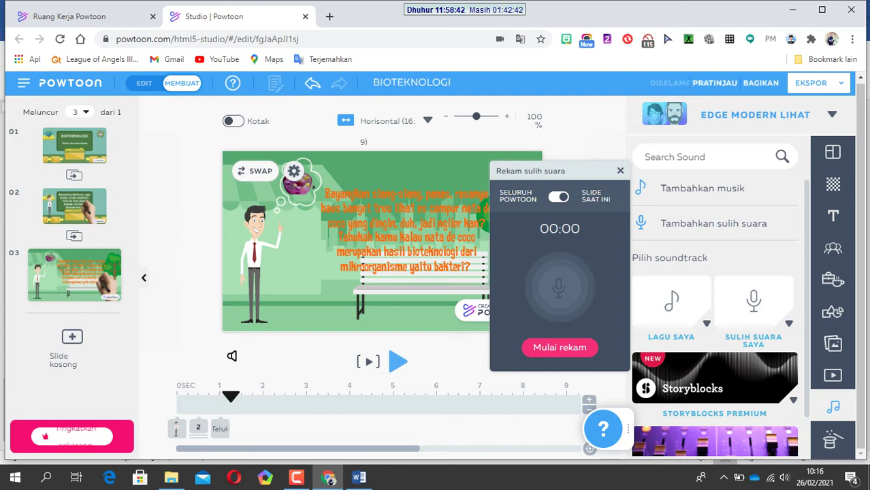
left_click(558, 347)
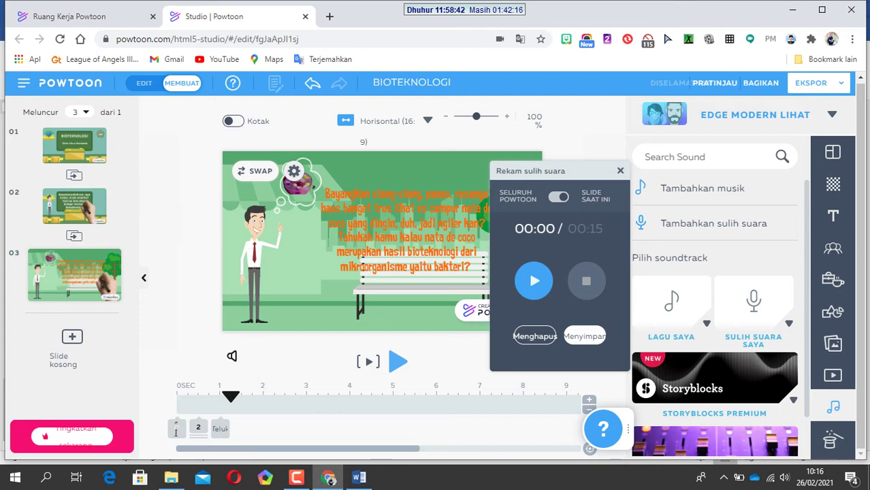
key("space")
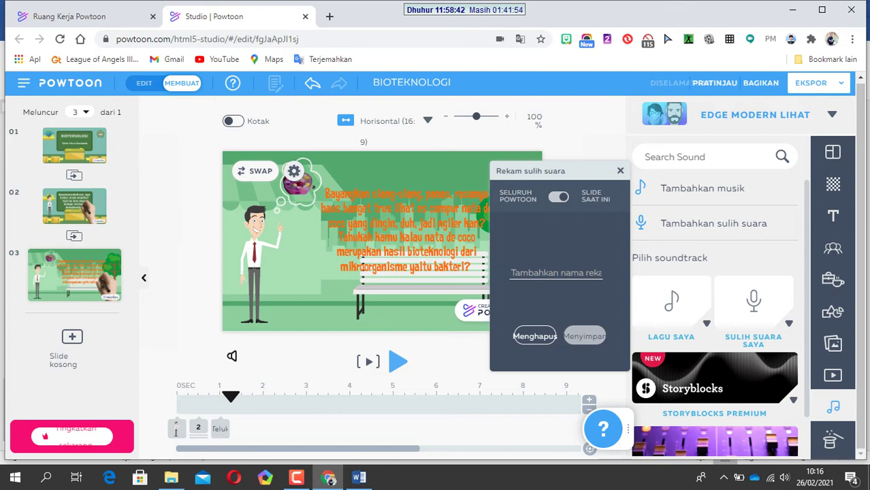
Save the voice-over recording as Slide3 and clear it from the current slide's sound controls.
type("S")
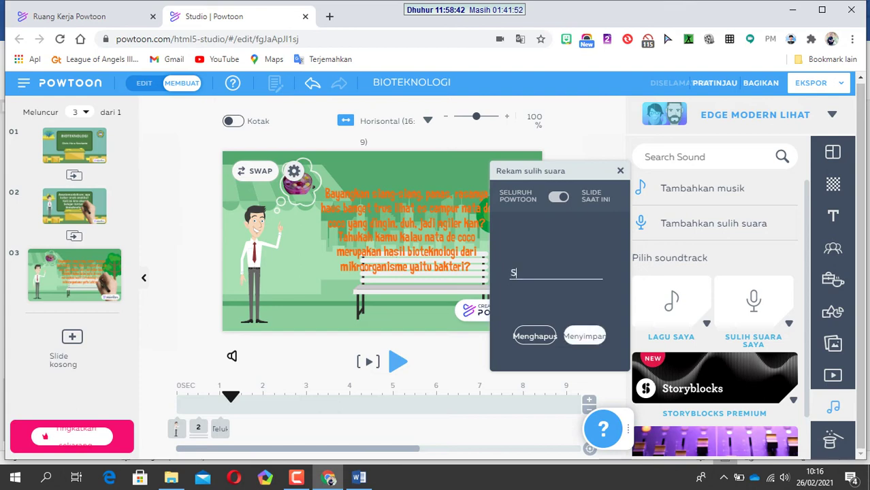
type("lide3")
key("Return")
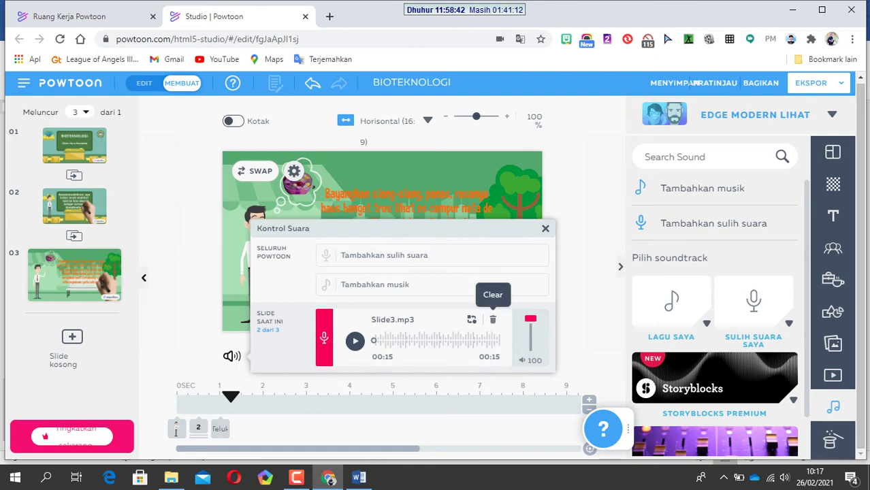
left_click(492, 319)
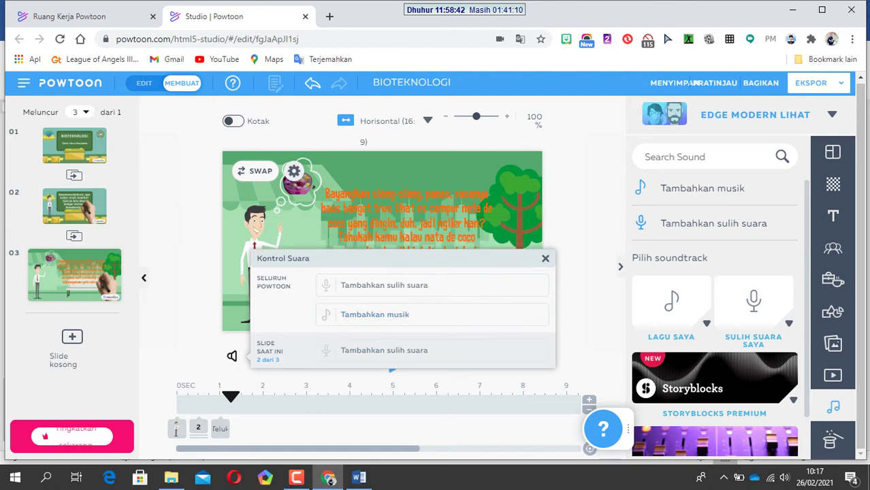
Close the sound controls and open the voice-over recorder for the current slide.
key("Escape")
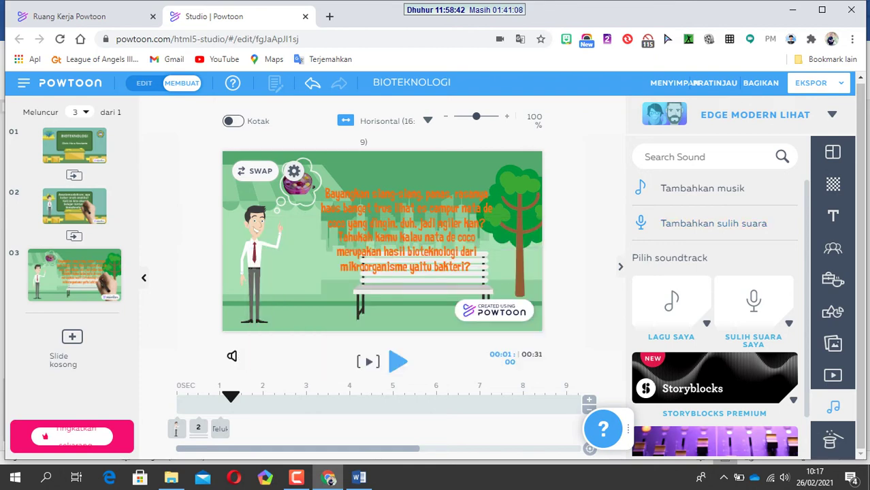
left_click(701, 223)
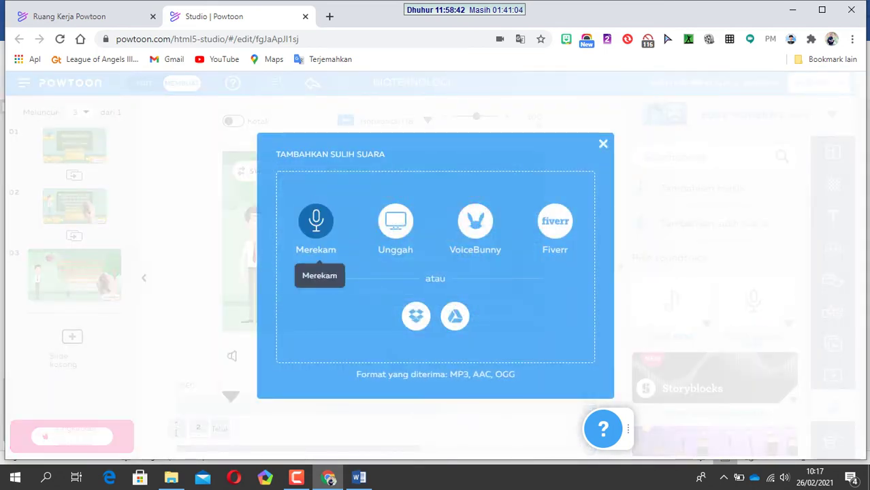
left_click(316, 222)
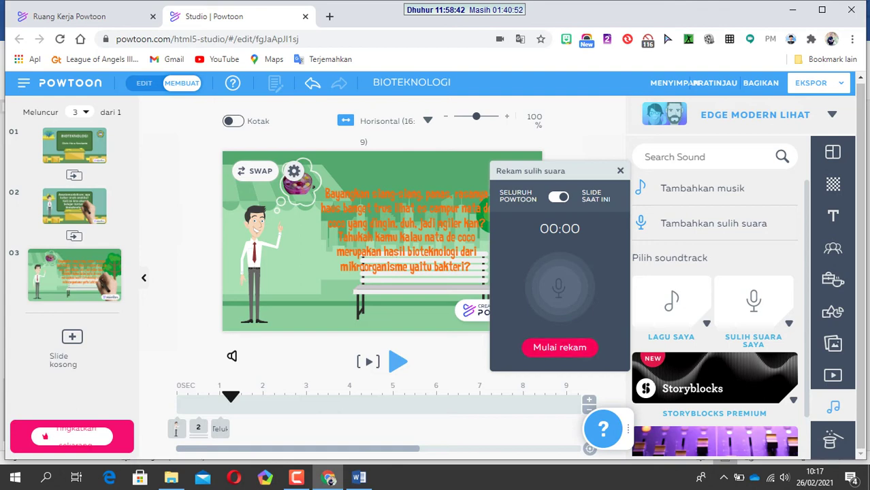
left_click(559, 347)
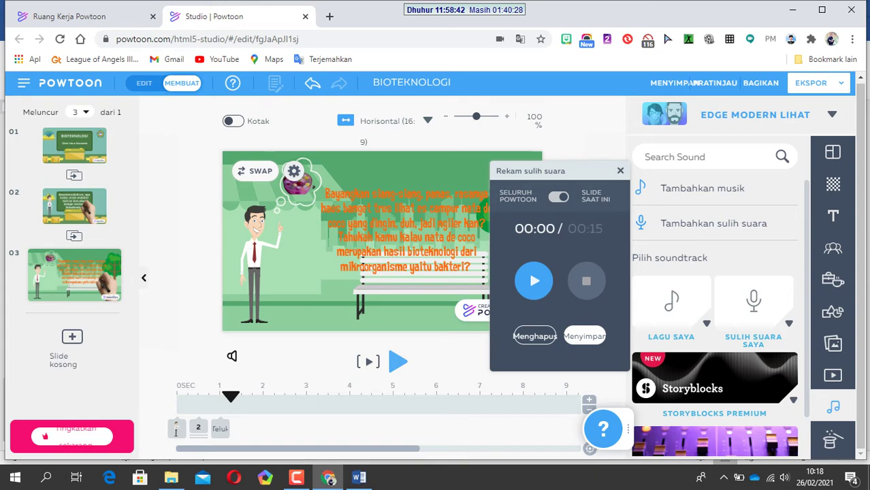
key("space")
left_click(535, 337)
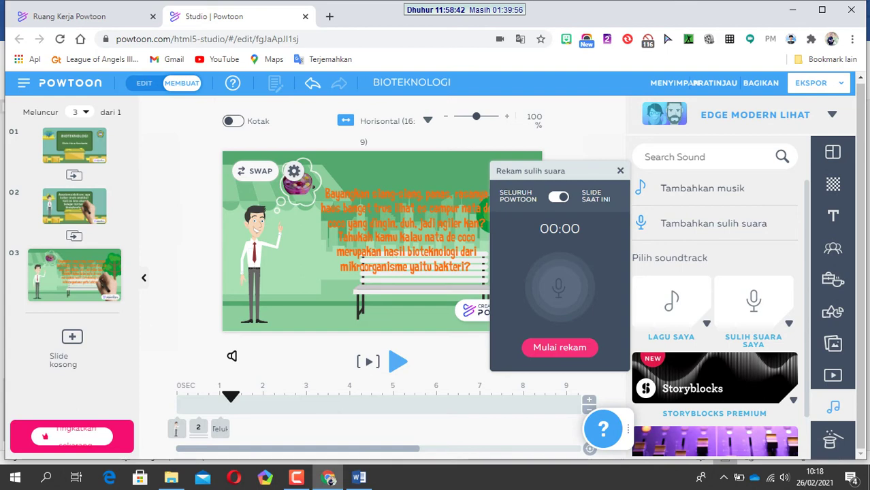
Record a 14-second voice-over for the current slide, save it as Slide3 and play back the saved audio.
left_click(560, 347)
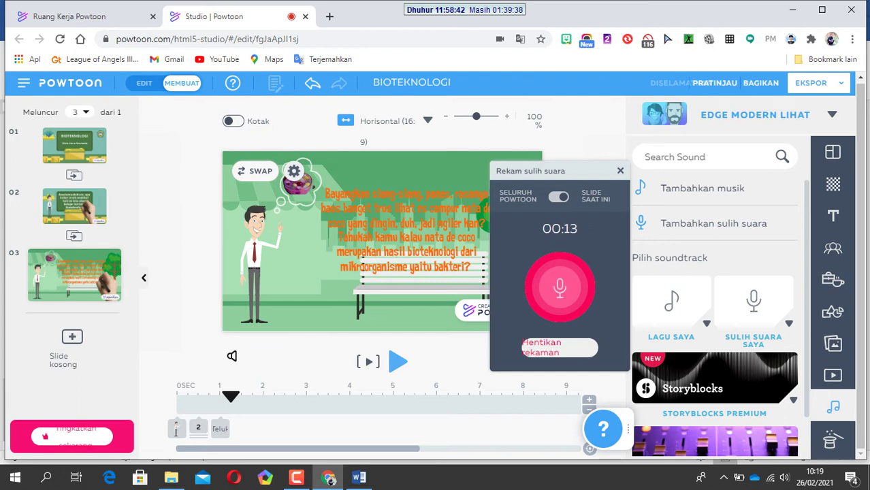
left_click(559, 348)
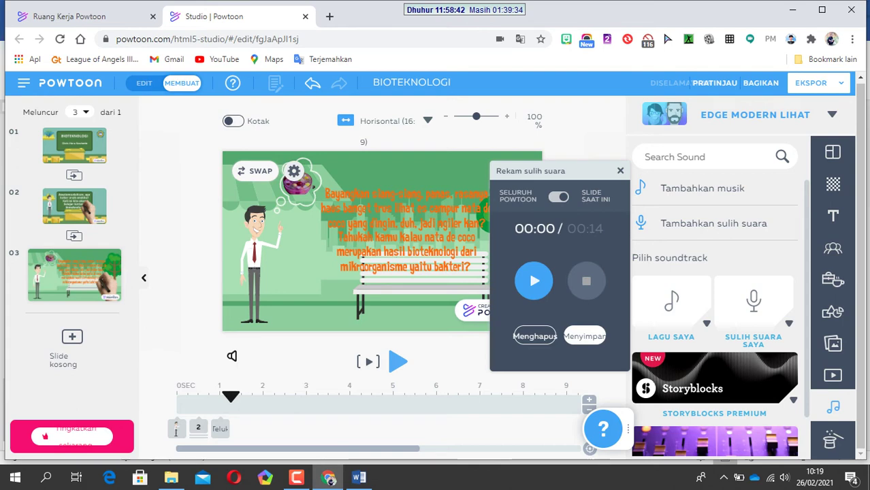
left_click(533, 280)
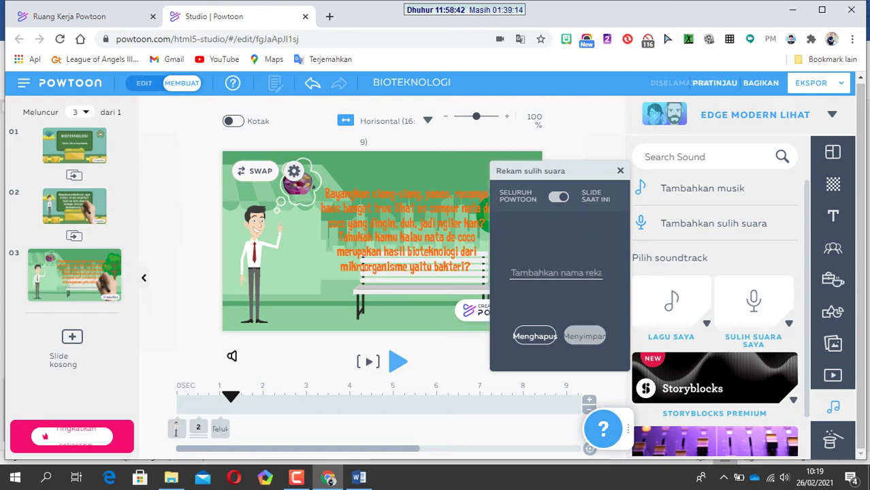
type("Slide3")
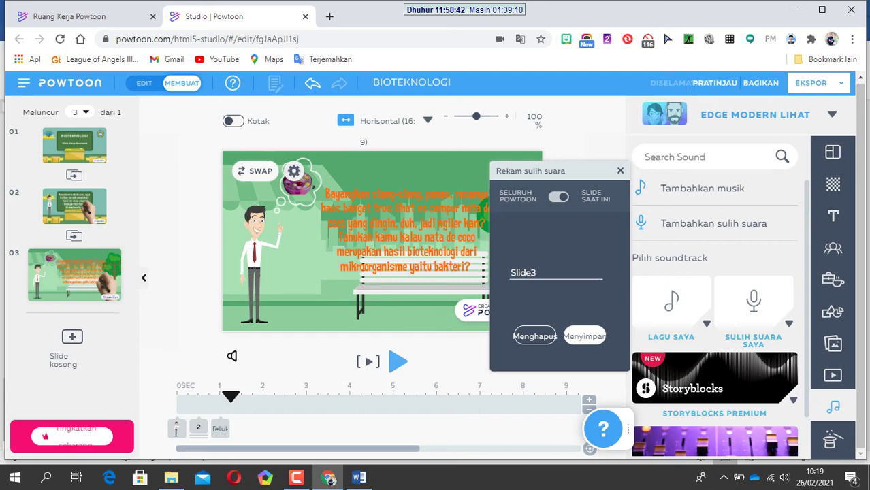
key("Return")
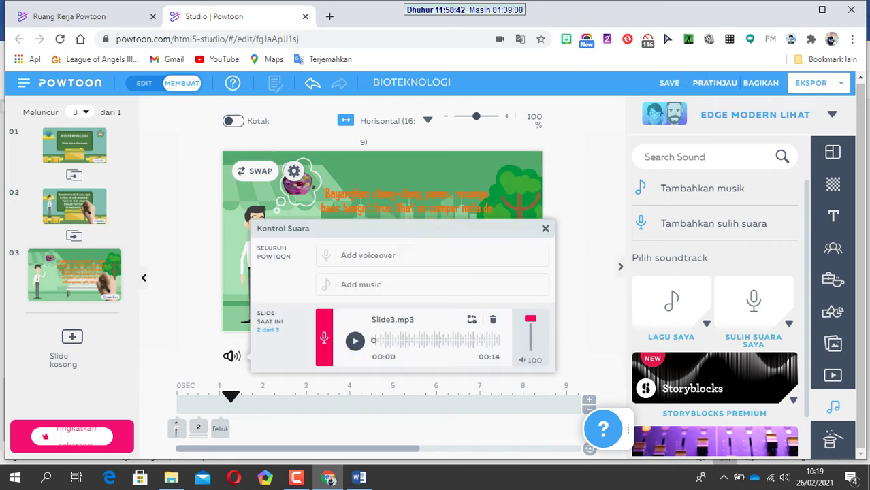
left_click(355, 341)
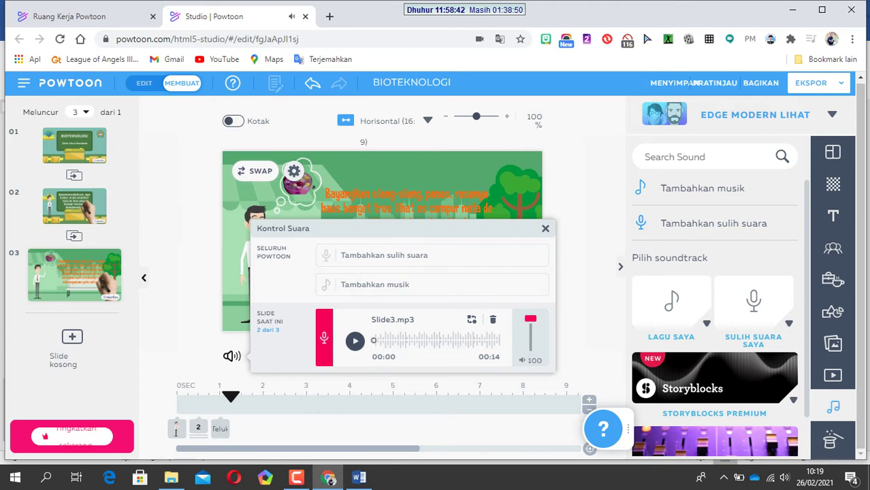
left_click(545, 229)
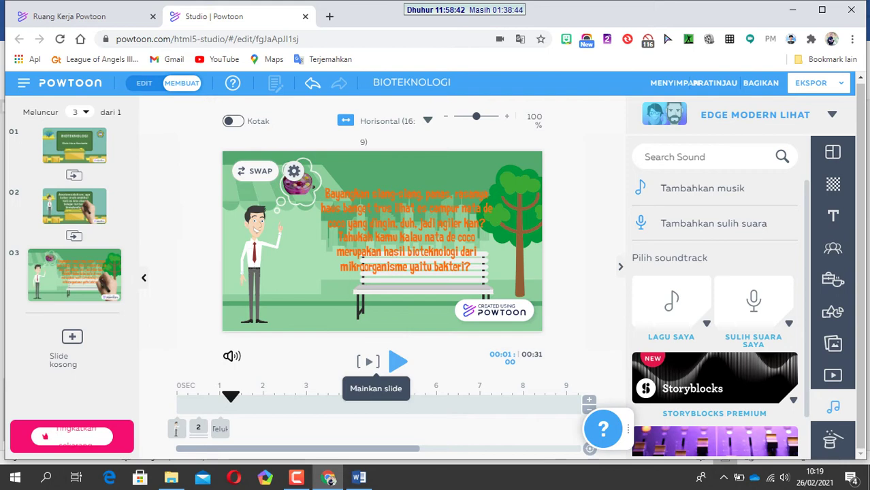
Preview slide 3 with its voice-over, lengthen the slide by 1 second and preview it again.
left_click(368, 361)
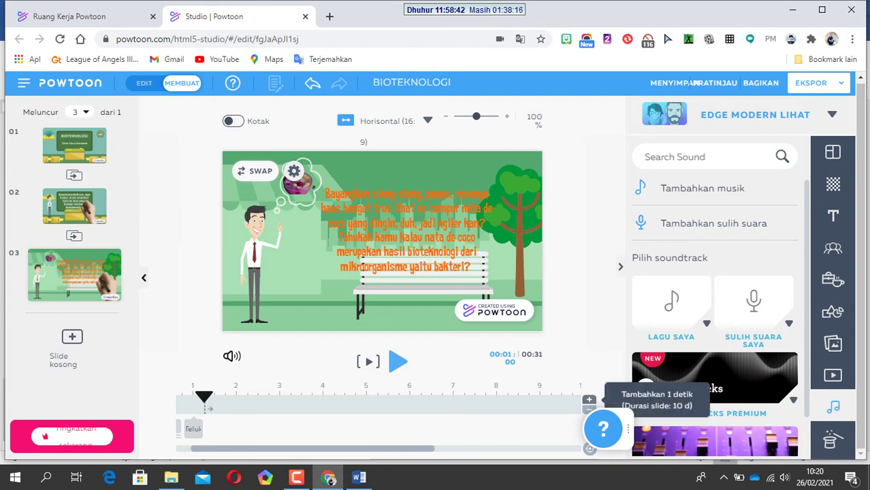
left_click(588, 399)
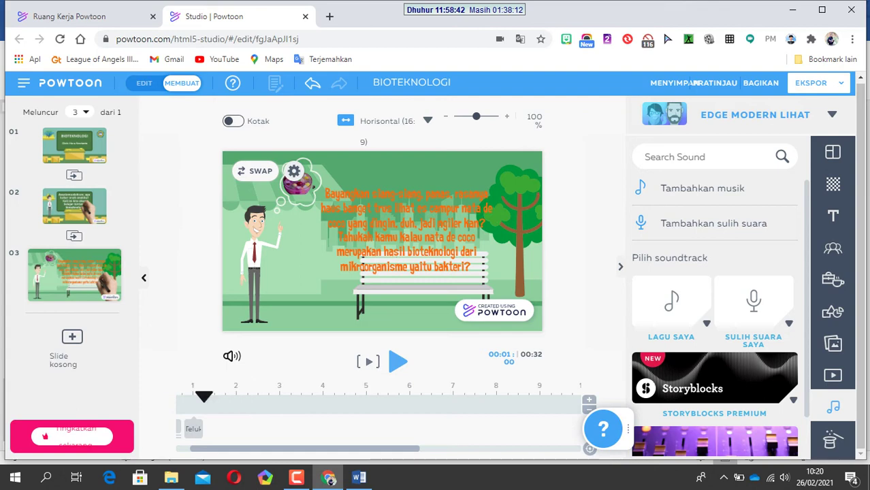
left_click(368, 361)
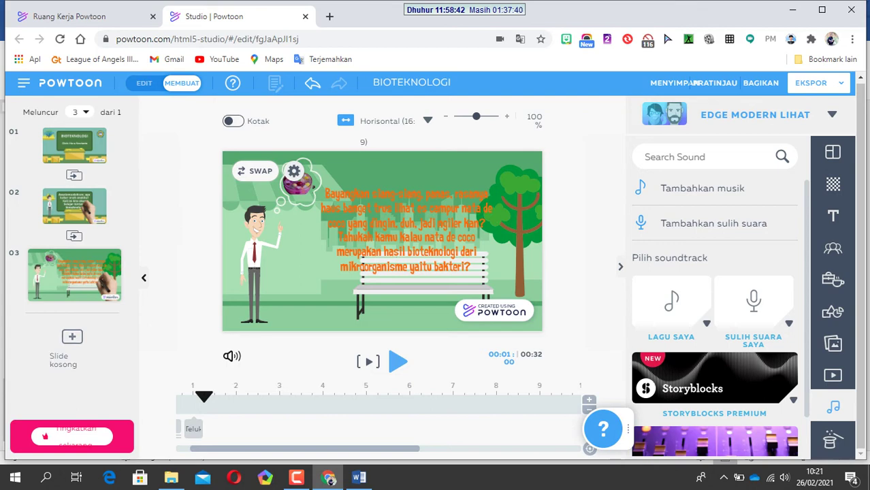
Add a blank slide 4 and give it the green park background with bench and tree from the Lokasi collection.
left_click(72, 340)
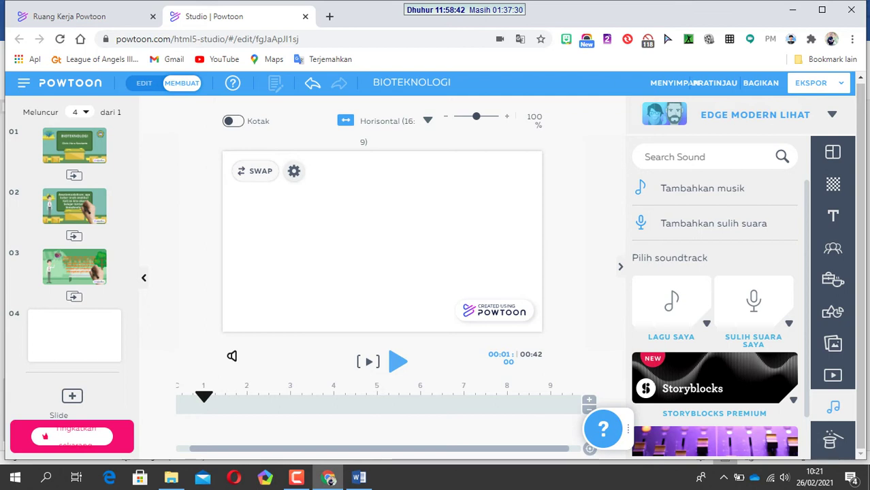
mouse_move(93, 271)
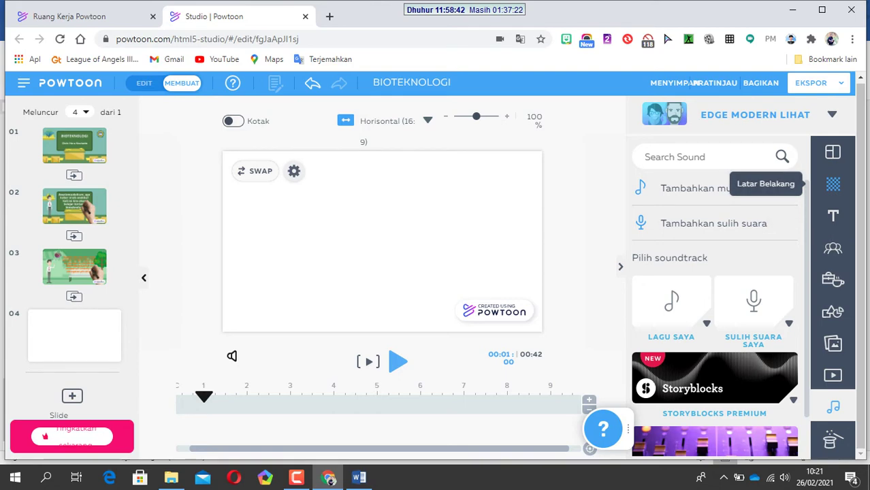
left_click(832, 184)
scroll(714, 318, "down", 8)
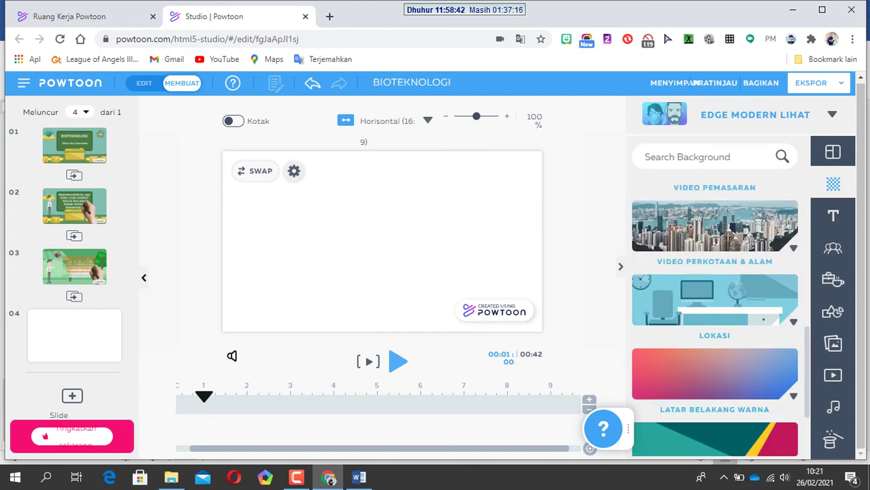
left_click(714, 299)
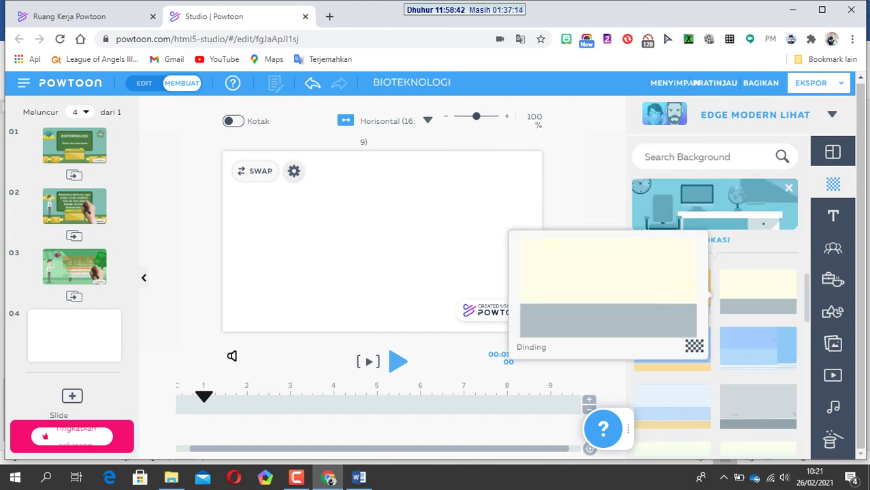
scroll(715, 327, "down", 3)
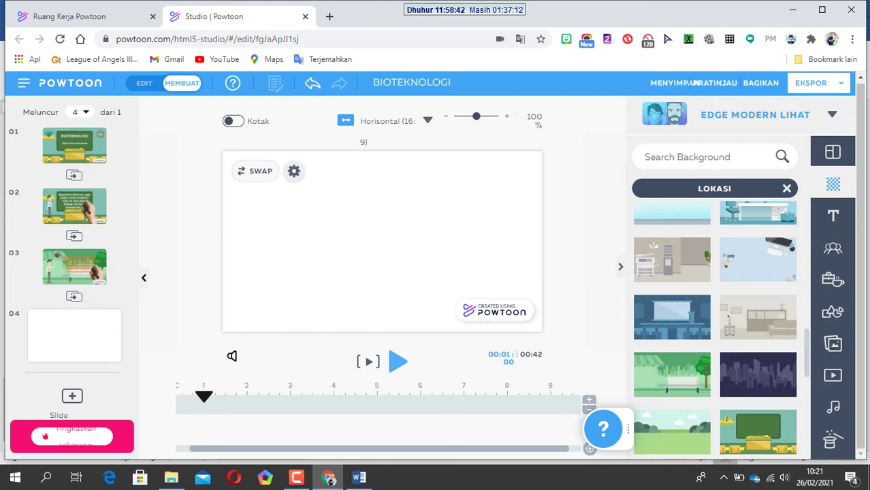
left_click(672, 374)
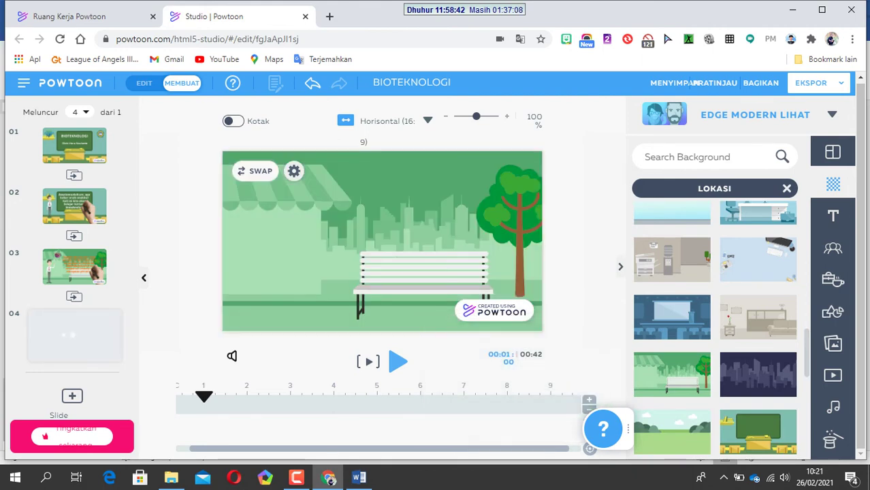
Review slide 4's text, narration and planned duration in the Word storyline, and return to Powtoon.
left_click(358, 476)
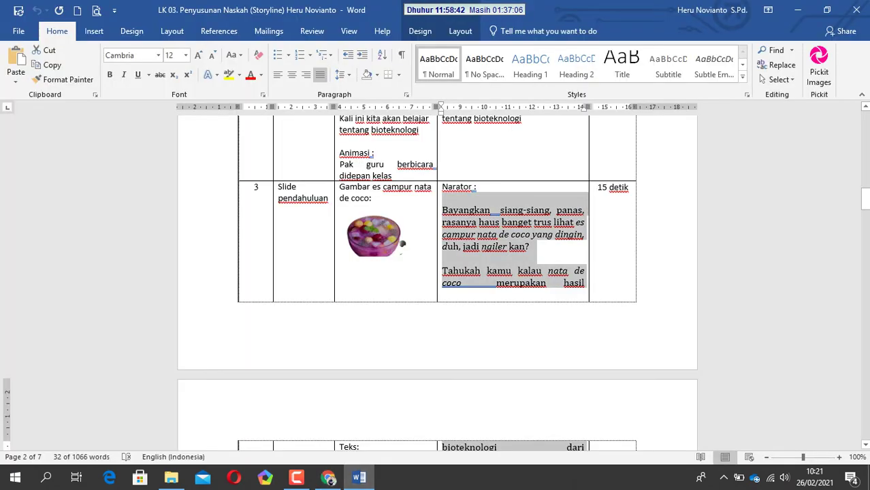
scroll(436, 279, "down", 10)
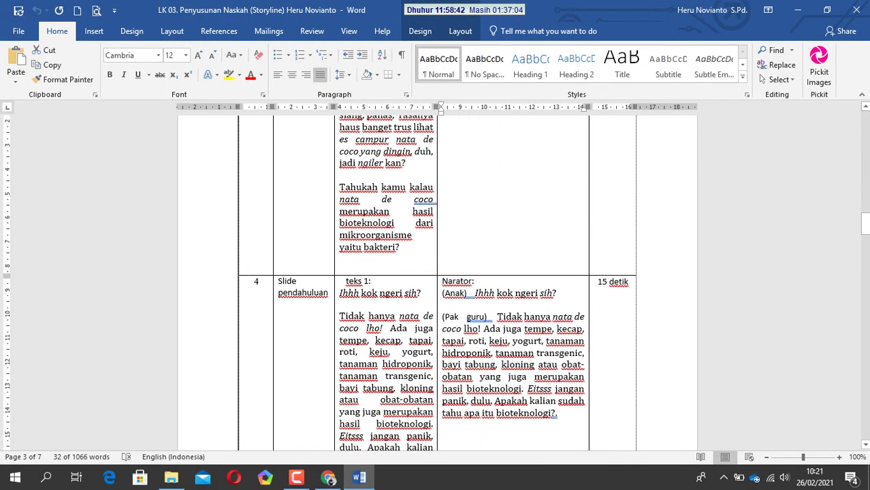
scroll(435, 279, "down", 3)
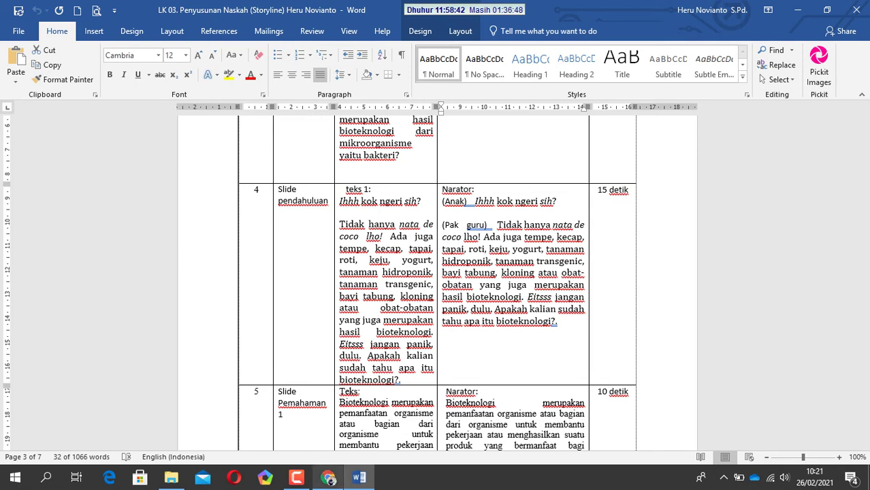
key("alt+Tab")
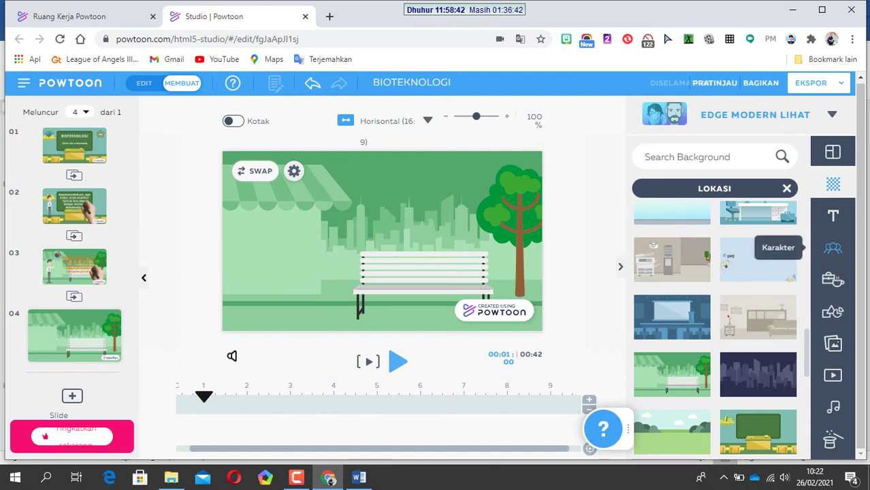
Add the boy in the blue vest from the Kantor - Gratis characters in the Ide pose and place him at slide 4's lower left.
left_click(833, 248)
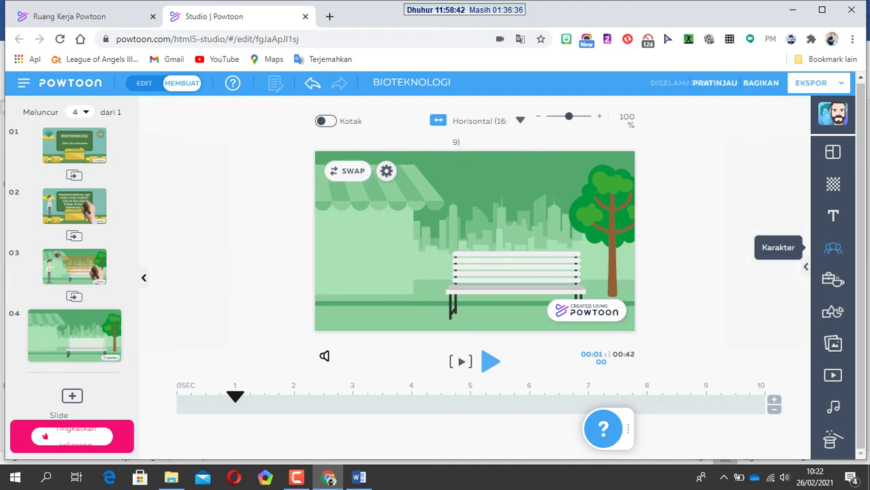
left_click(832, 248)
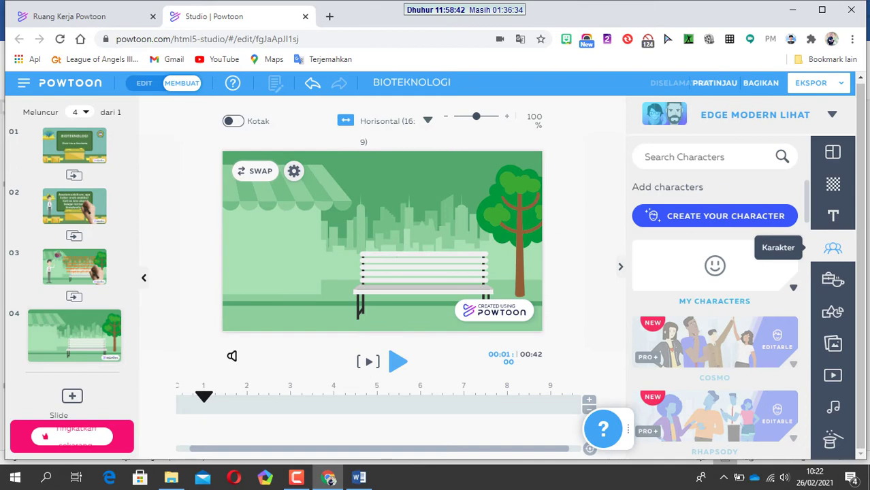
scroll(715, 318, "down", 5)
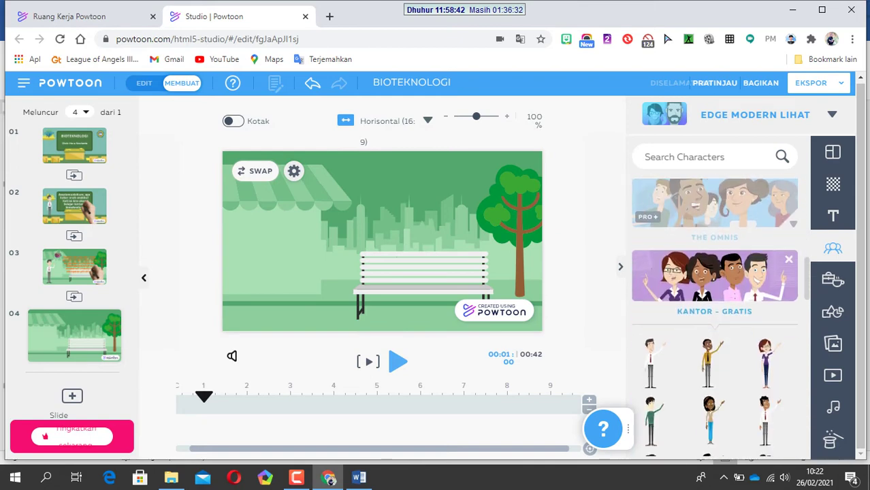
key("Escape")
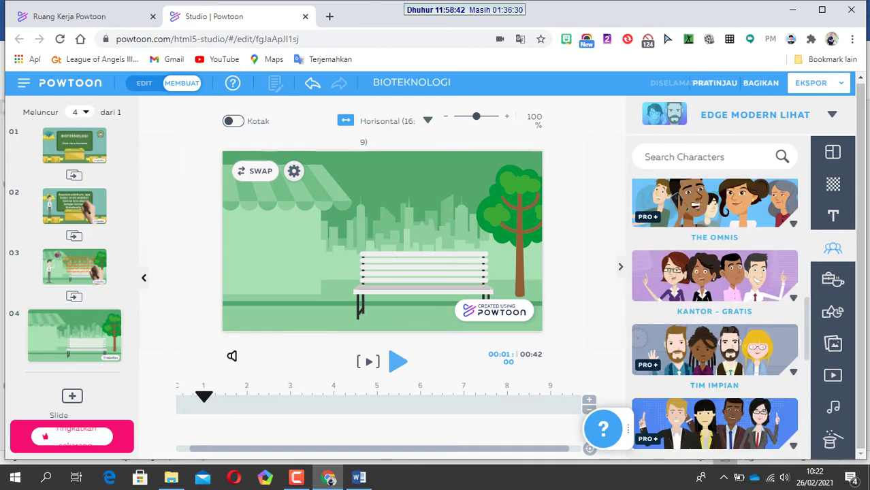
left_click(714, 276)
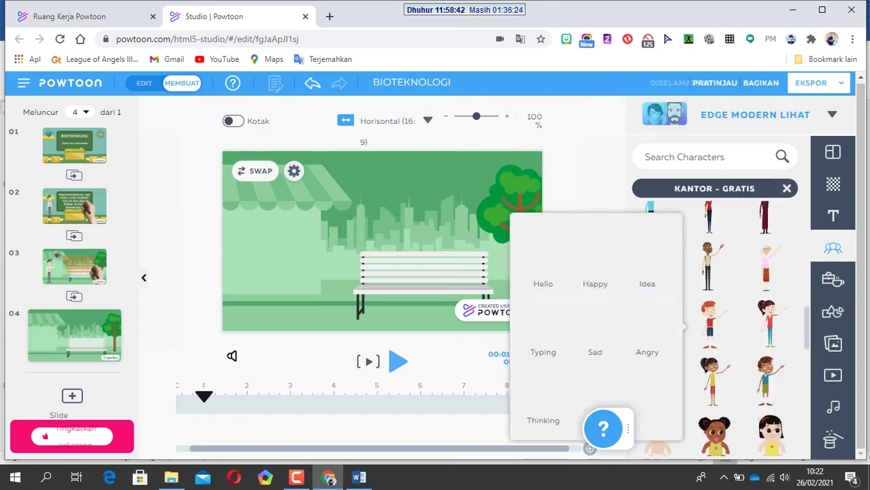
mouse_move(768, 381)
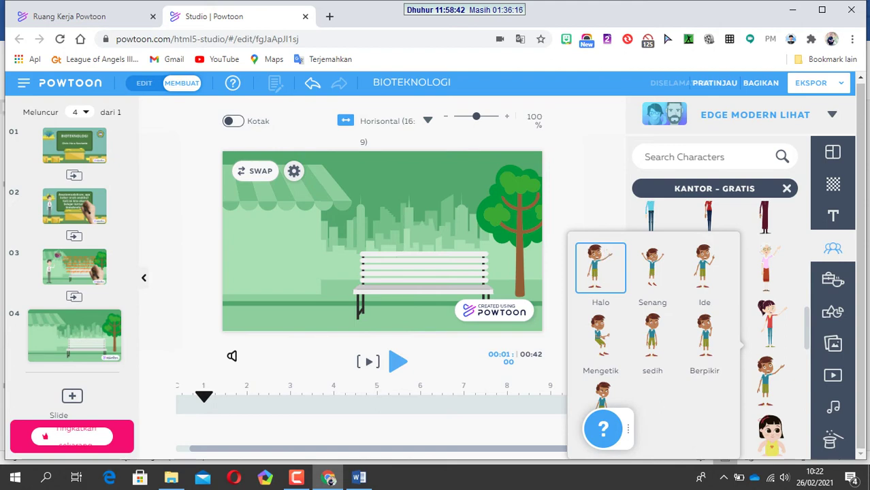
left_click(704, 267)
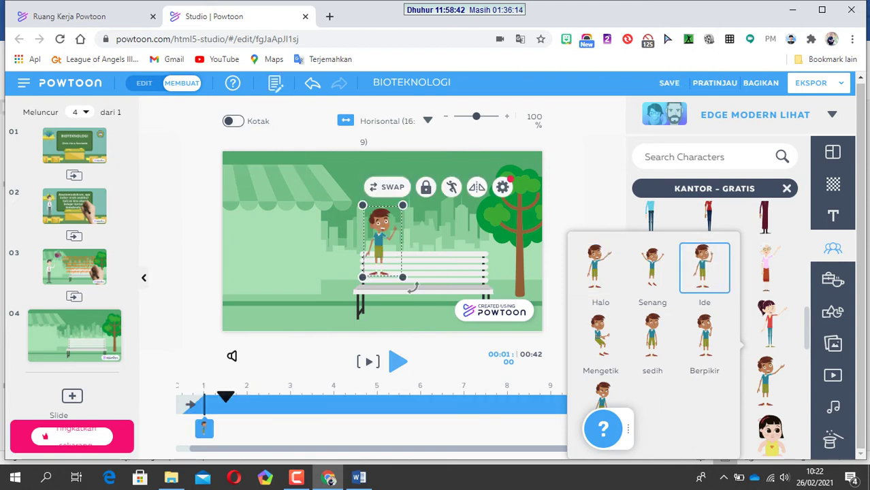
left_click_drag(381, 219, 249, 266)
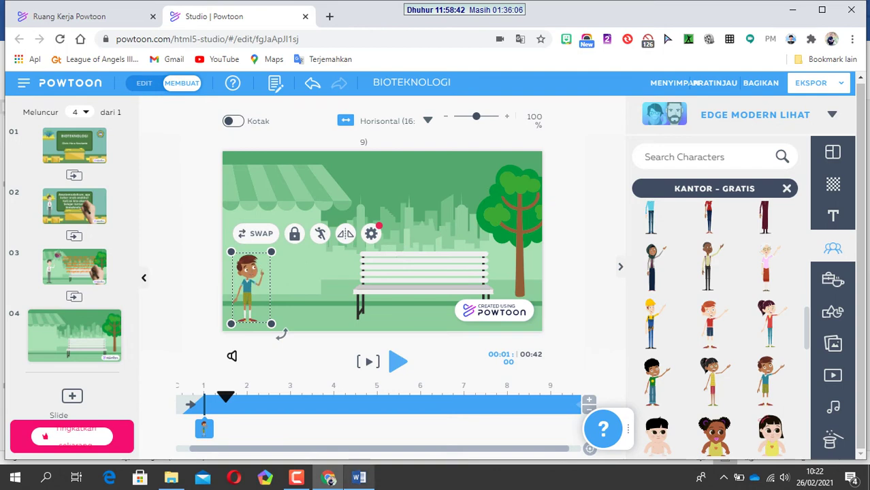
Switch to the Word storyline and copy the child's line "Ihhh kok ngeri sih?" from slide 4's narrator text.
key("alt+Tab")
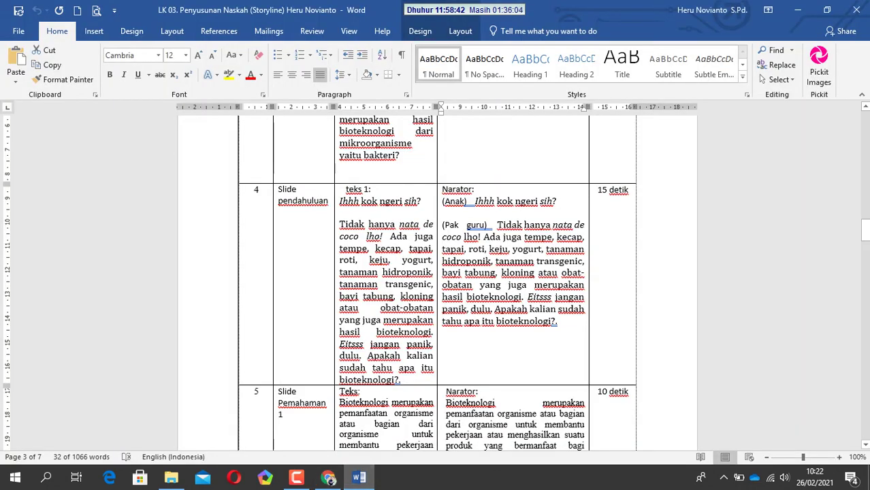
key("shift+Right")
key("shift+Right")
key("shift+Right")
key("shift+Right")
key("shift+Right")
key("shift+Right")
key("shift+Right")
key("shift+Right")
key("shift+Right")
key("shift+Right")
key("shift+Right")
key("shift+Right")
key("shift+Right")
key("shift+Right")
key("shift+Right")
key("shift+Right")
key("shift+Right")
key("shift+Right")
key("shift+Right")
key("shift+Right")
key("ctrl+c")
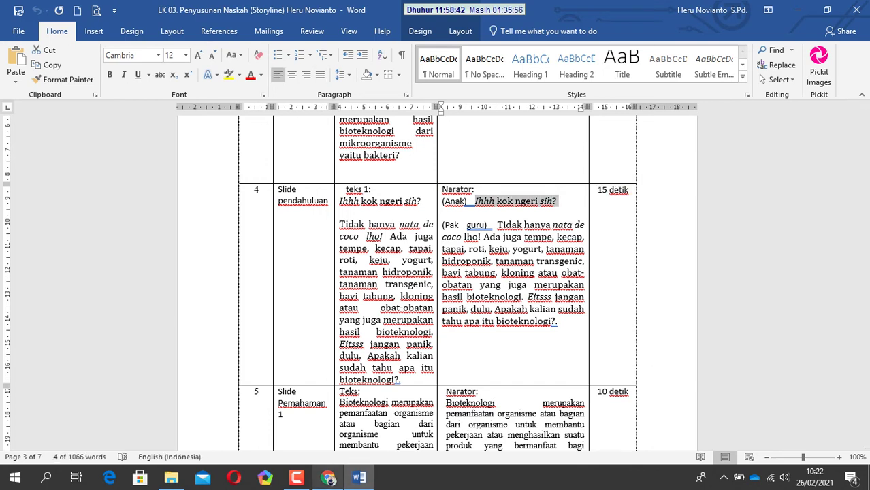
Return to Powtoon, add a body text box to slide 4 and replace its placeholder with the copied line "Ihhh kok ngeri sih?".
key("alt+Tab")
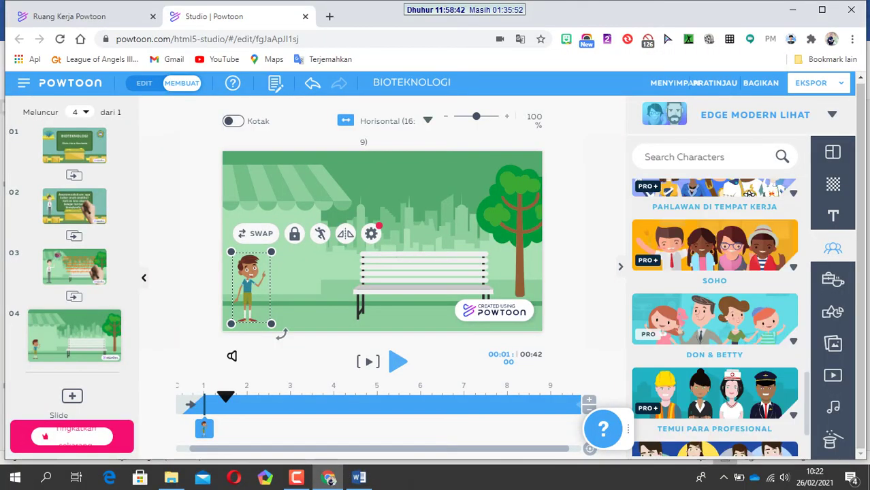
left_click(832, 215)
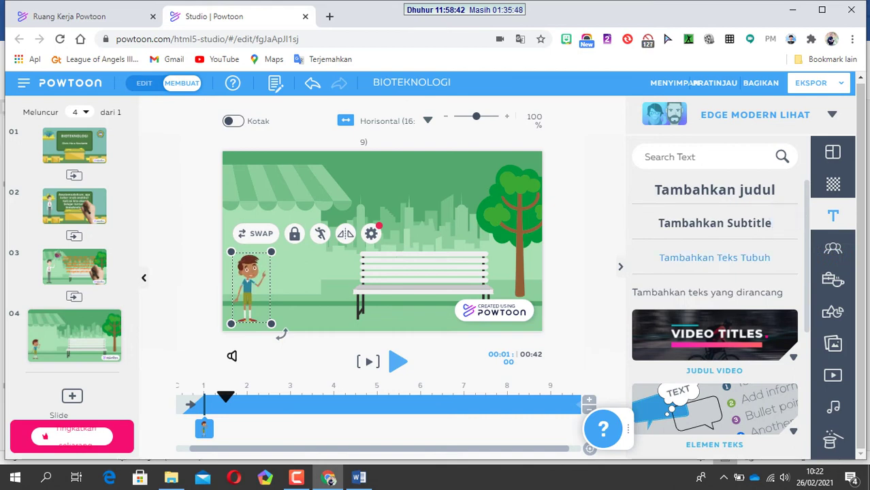
left_click(713, 257)
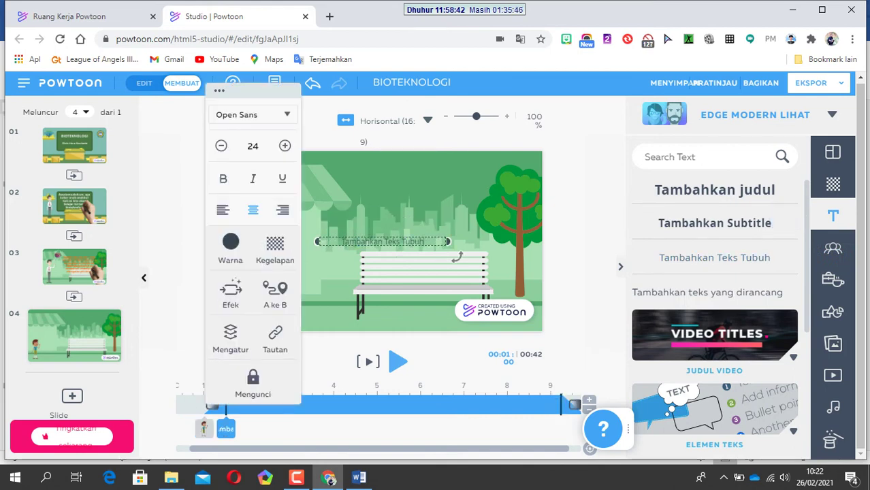
key("BackSpace")
key("BackSpace")
key("BackSpace")
key("BackSpace")
key("BackSpace")
key("BackSpace")
key("BackSpace")
key("BackSpace")
key("BackSpace")
key("BackSpace")
key("BackSpace")
key("BackSpace")
key("BackSpace")
key("BackSpace")
key("BackSpace")
key("BackSpace")
key("BackSpace")
key("BackSpace")
key("BackSpace")
key("BackSpace")
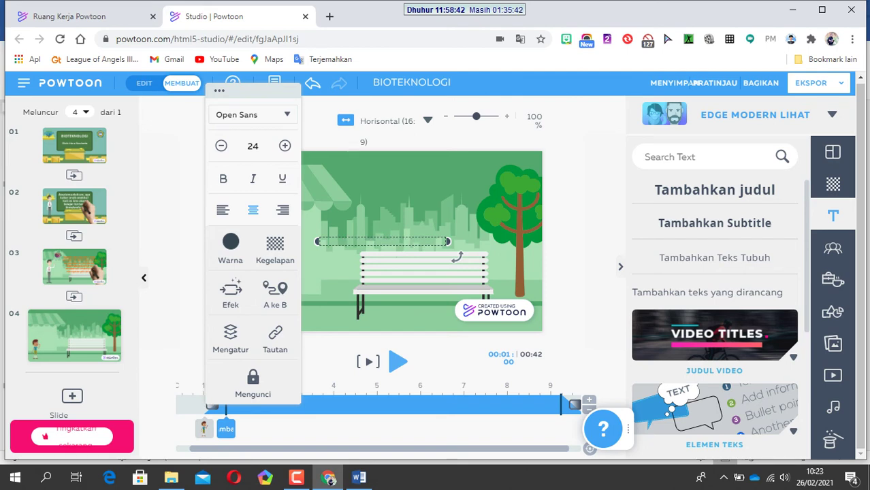
key("ctrl+v")
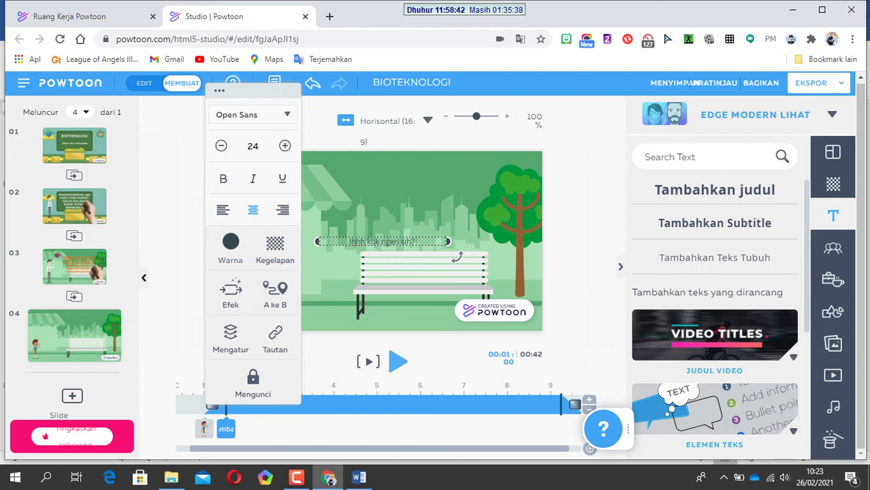
Colour the text "Ihhh kok ngeri sih?" orange (#FF6A0E).
left_click(230, 241)
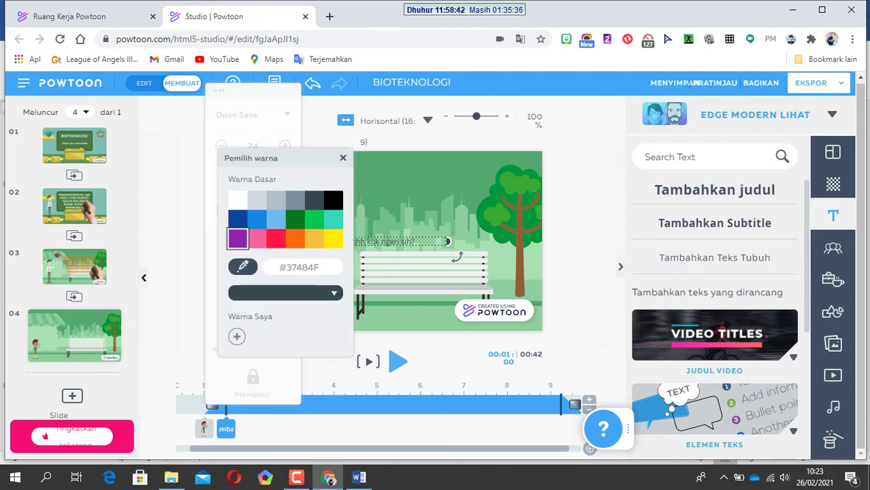
left_click(295, 238)
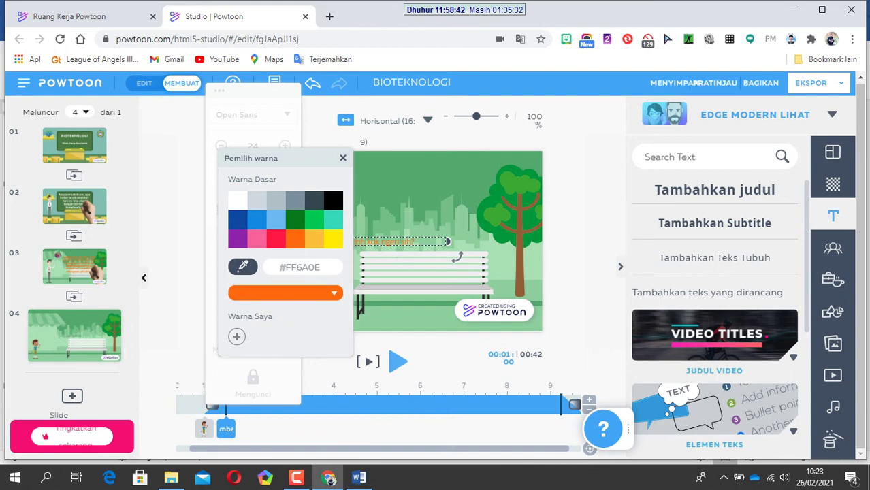
key("Escape")
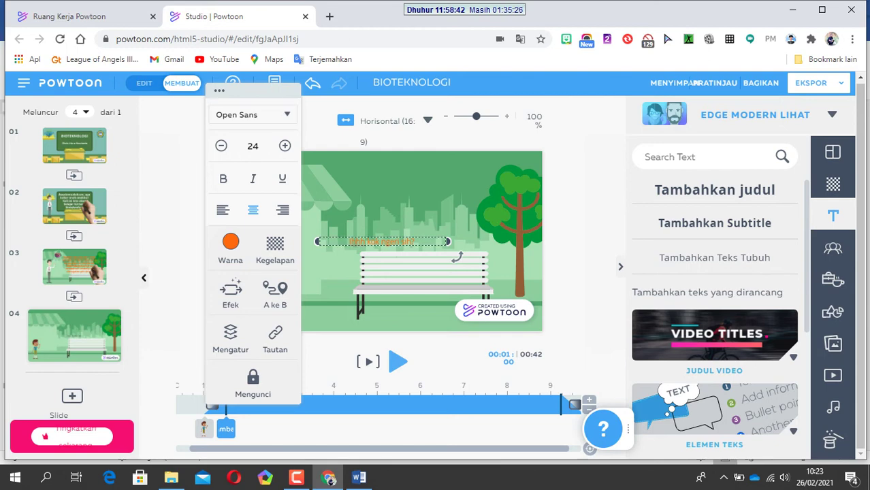
left_click(415, 194)
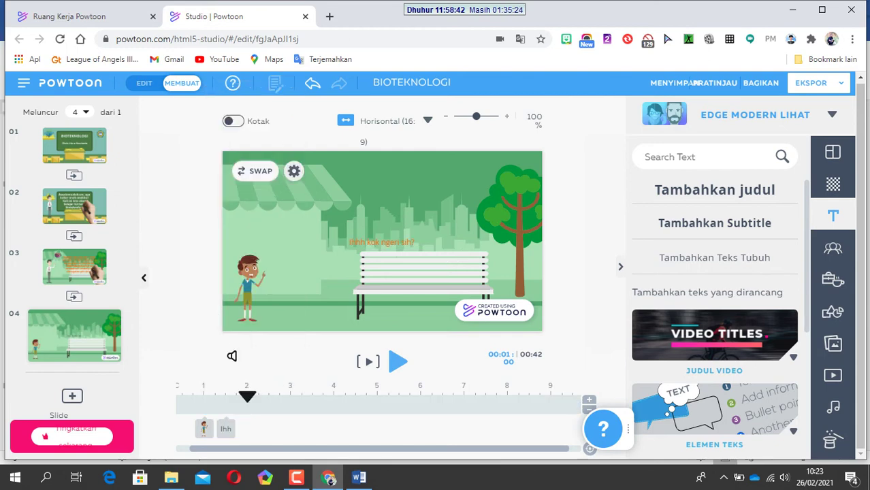
Move the text above the boy's head and enlarge the boy slightly.
left_click_drag(381, 241, 291, 224)
left_click(250, 285)
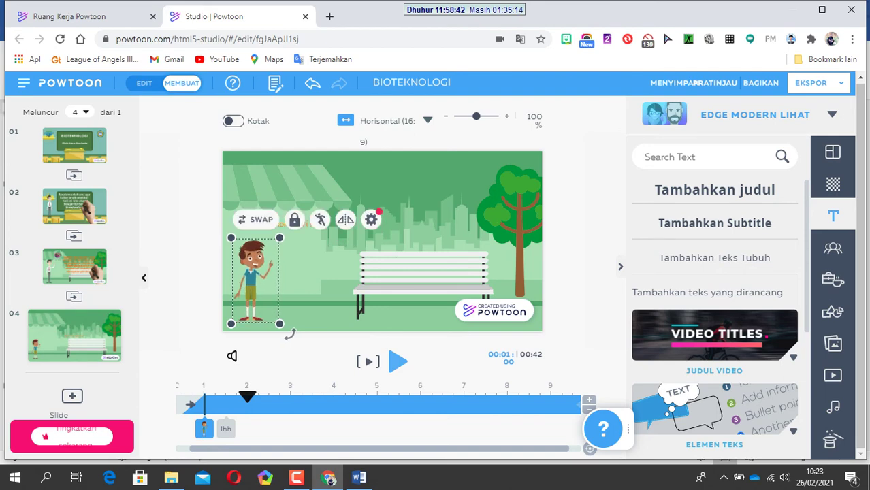
left_click(381, 217)
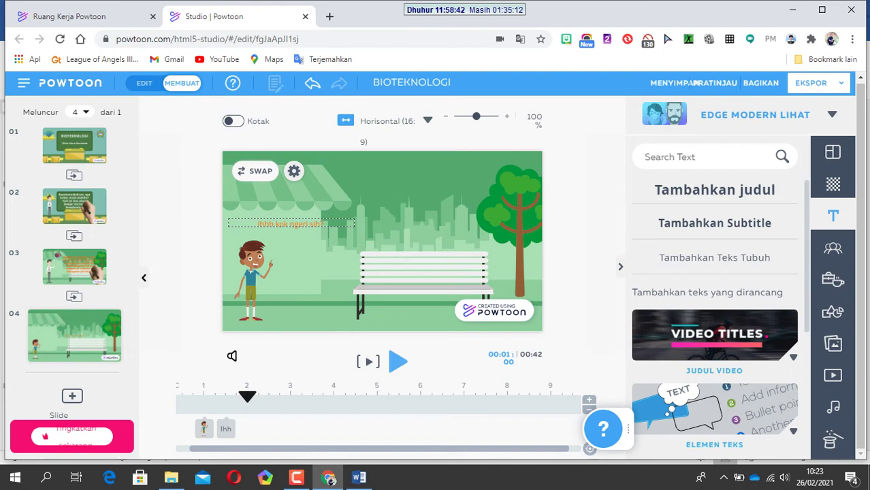
Set the font size of the boy's line to 29.
left_click(350, 223)
left_click(283, 188)
left_click(283, 188)
left_click(283, 188)
left_click(283, 187)
left_click(283, 187)
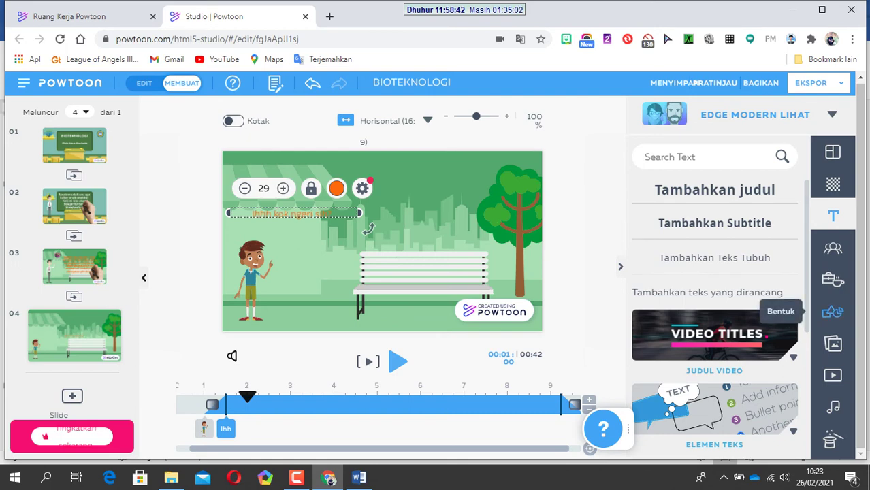
Add a solid and an outlined rectangular speech bubble from the Bentuk Dasar shapes, and place the outlined one over the boy's line.
left_click(832, 312)
left_click(831, 311)
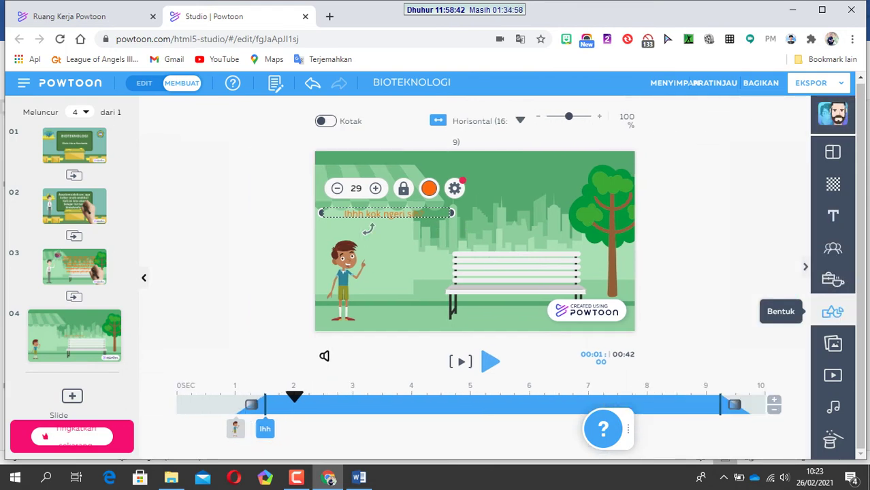
left_click(832, 311)
left_click(831, 311)
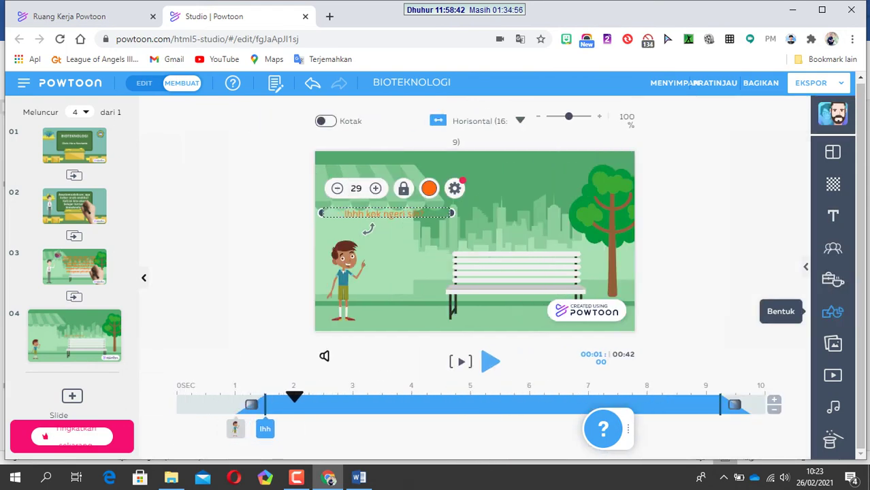
left_click(832, 312)
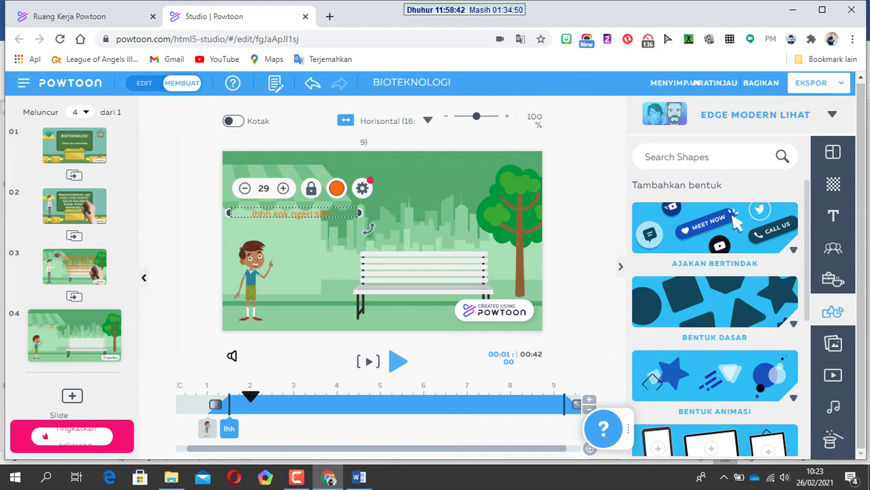
left_click(713, 302)
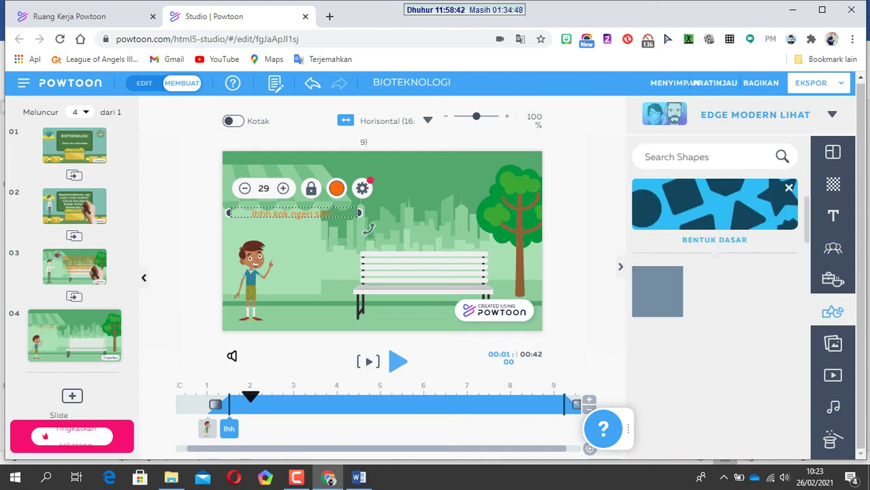
mouse_move(656, 291)
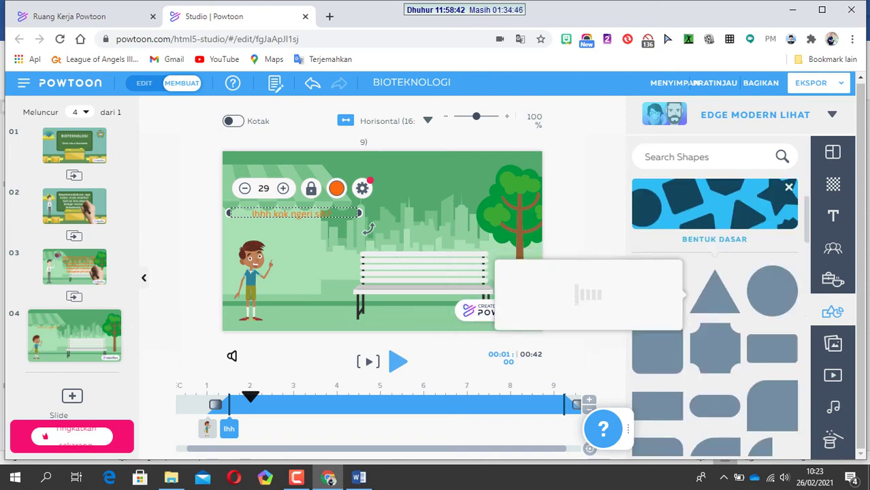
scroll(715, 306, "down", 5)
scroll(714, 320, "down", 5)
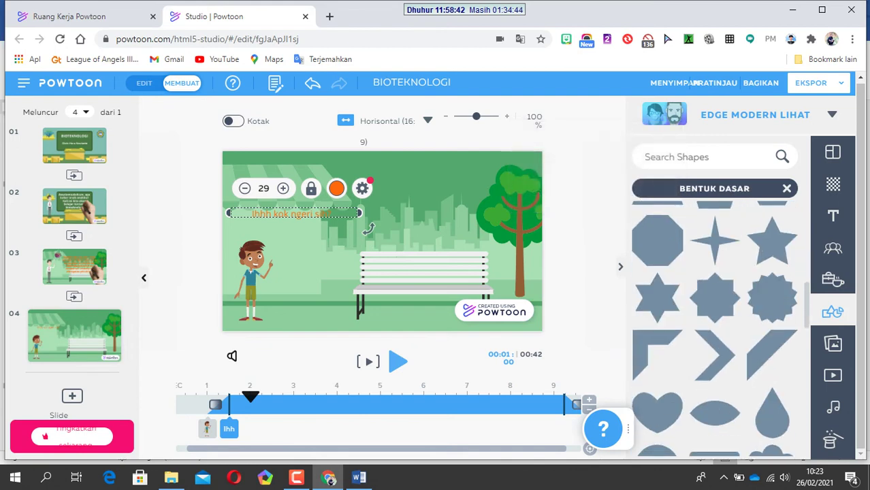
mouse_move(714, 338)
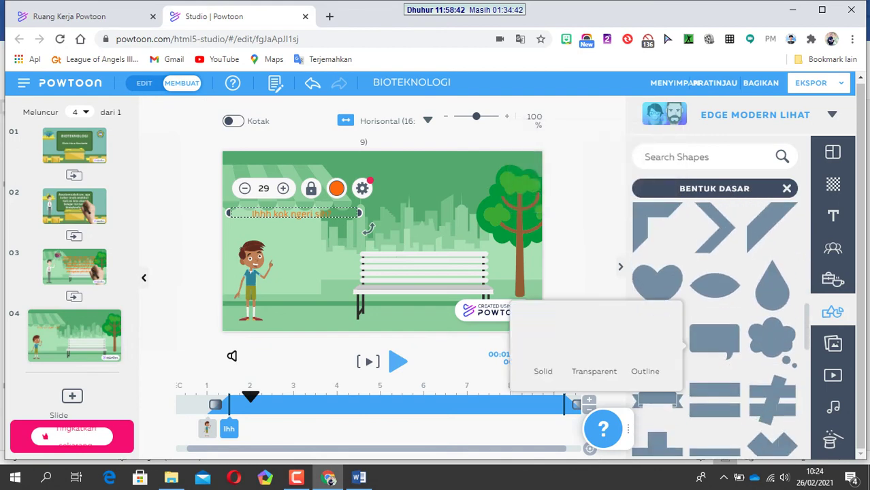
left_click(714, 339)
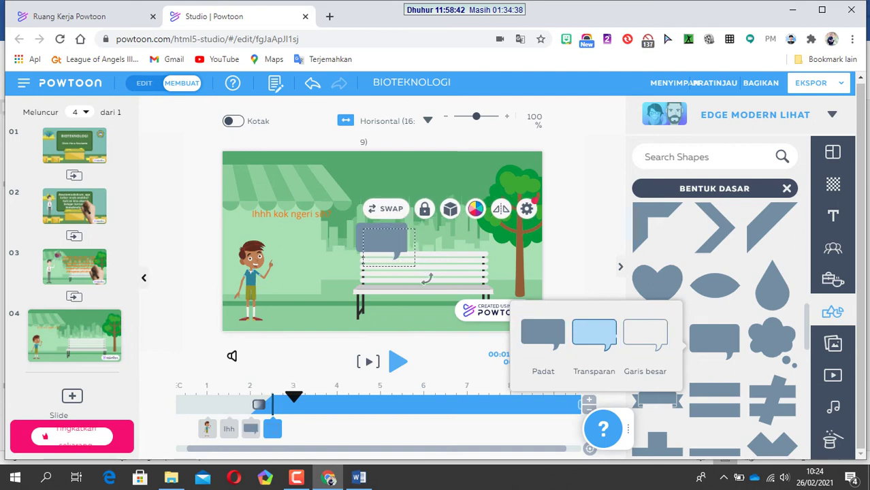
left_click_drag(361, 253, 290, 227)
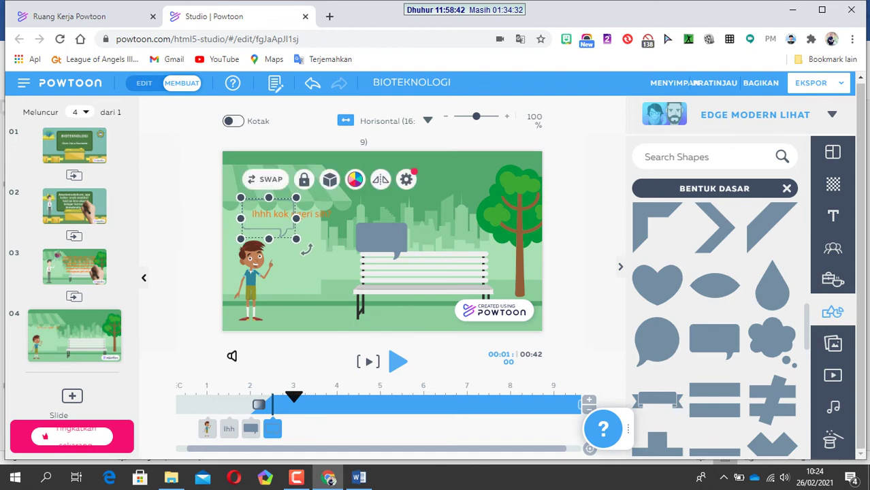
Widen the outlined speech bubble and align it with the text above the boy's head.
left_click_drag(306, 250, 334, 249)
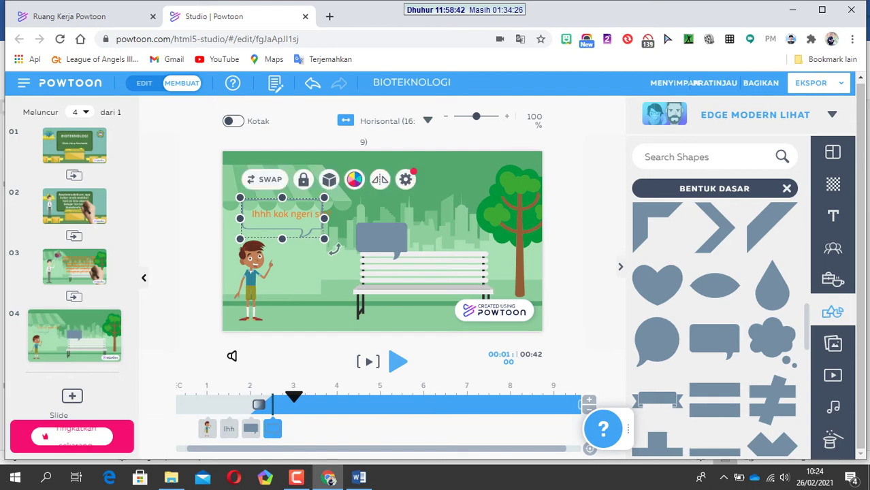
left_click_drag(334, 249, 320, 250)
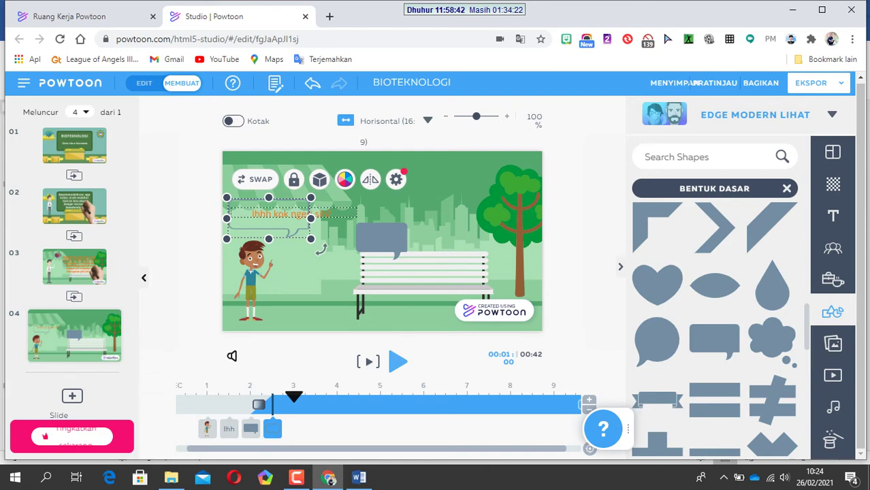
left_click(292, 212)
left_click_drag(293, 212, 263, 212)
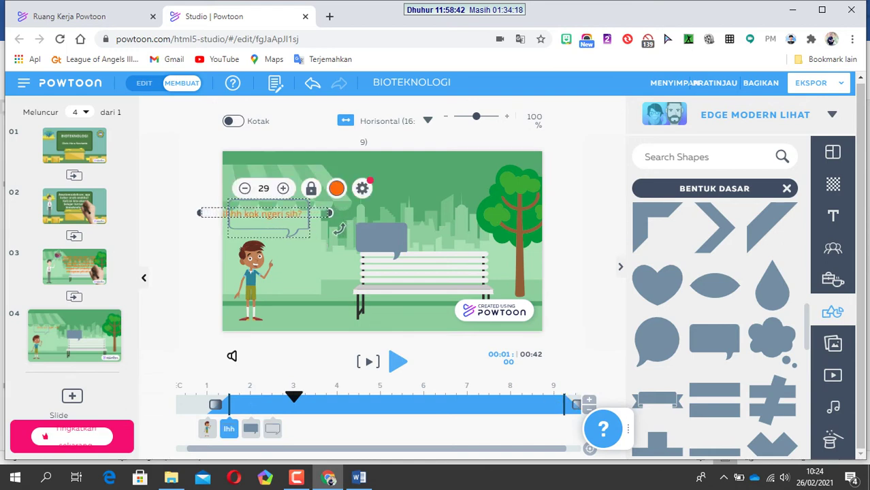
left_click(266, 229)
mouse_move(267, 228)
left_mouse_down()
mouse_move(257, 226)
mouse_move(271, 214)
left_mouse_up()
left_click(262, 214)
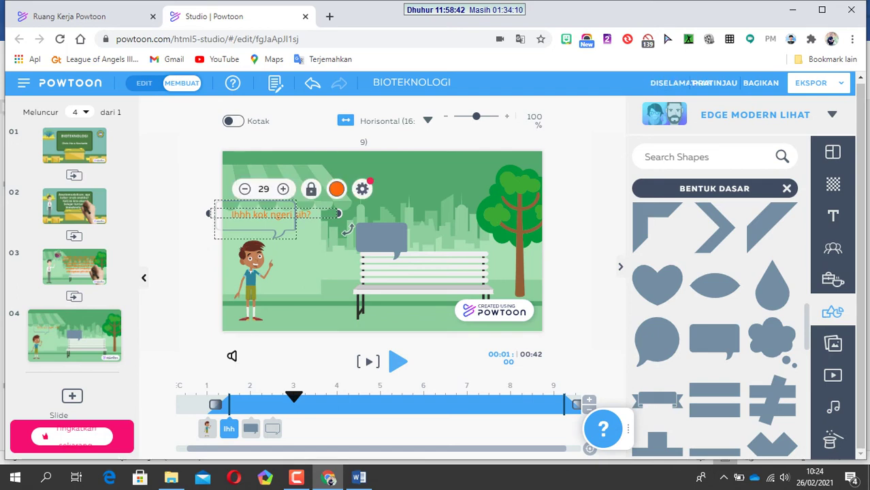
Stretch the outlined speech bubble to frame the whole line and colour it orange (#FF6A0E).
left_click(303, 237)
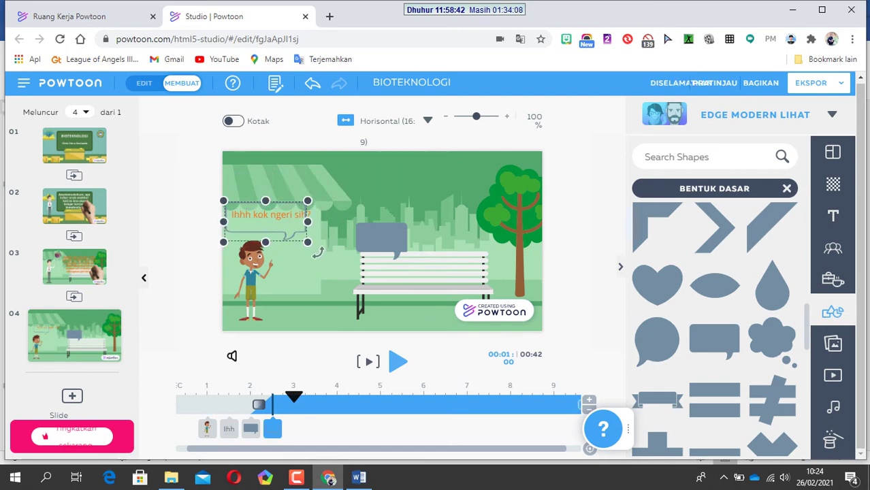
left_click_drag(307, 221, 313, 221)
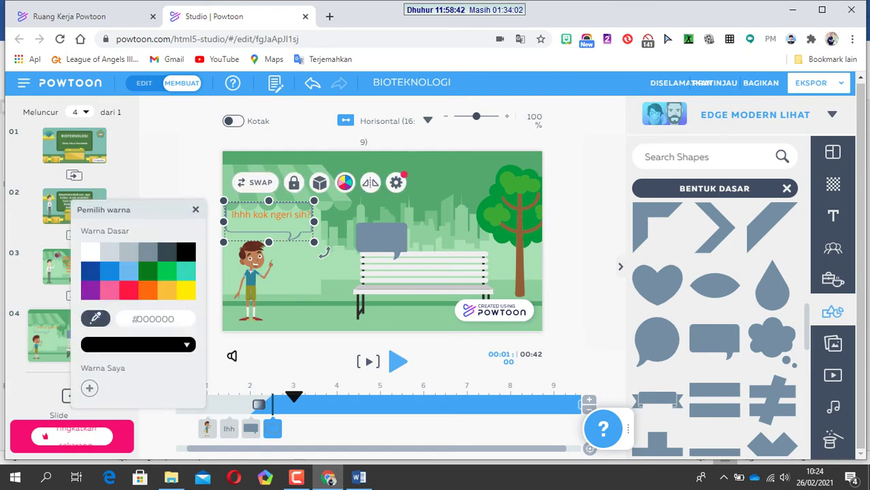
left_click(148, 291)
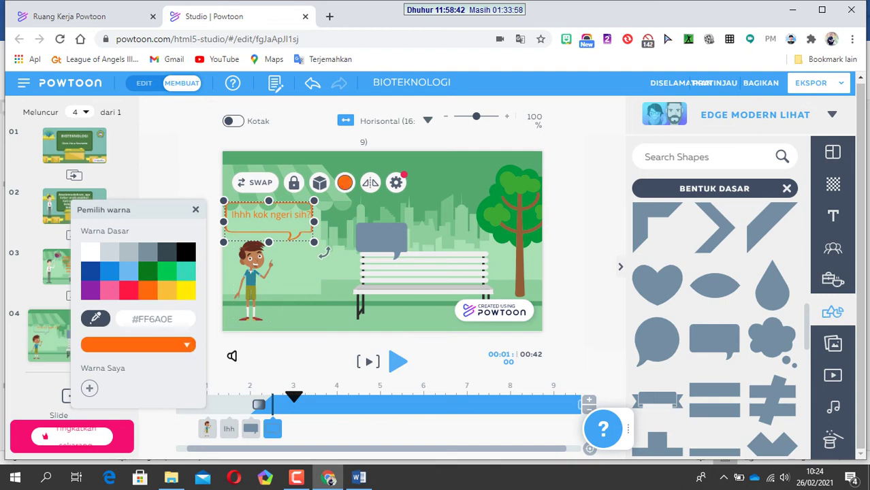
key("Escape")
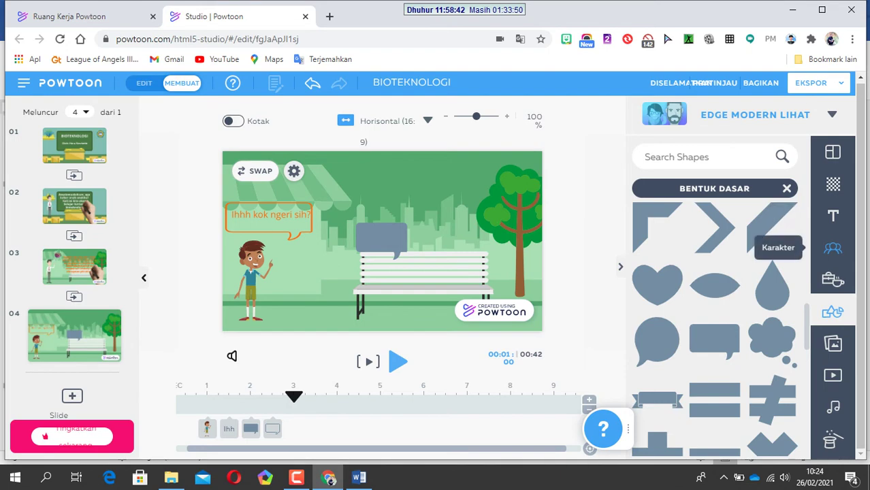
Add the man in the white shirt and red tie from Kantor - Gratis in the Ide pose, placed slightly enlarged beside the tree.
left_click(832, 248)
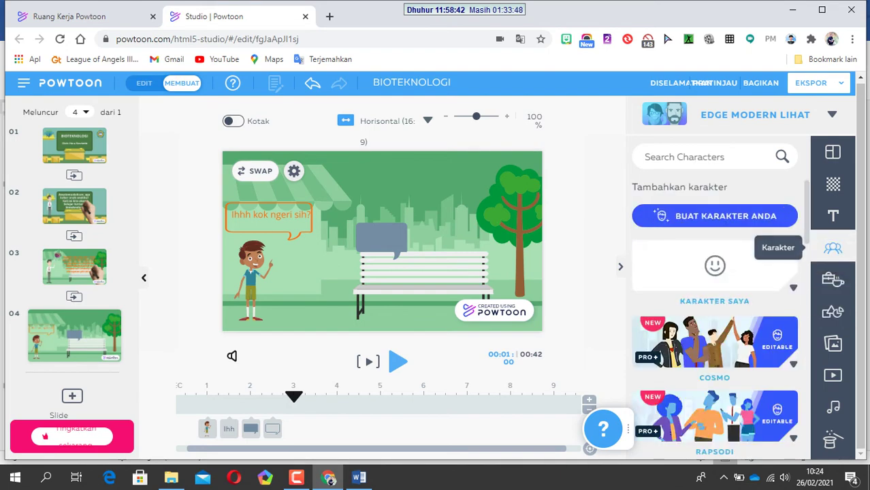
scroll(715, 317, "down", 7)
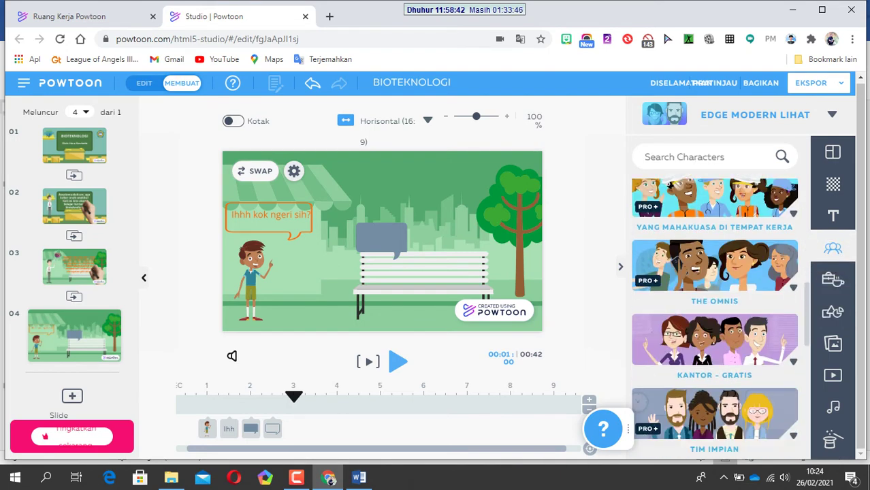
left_click(714, 339)
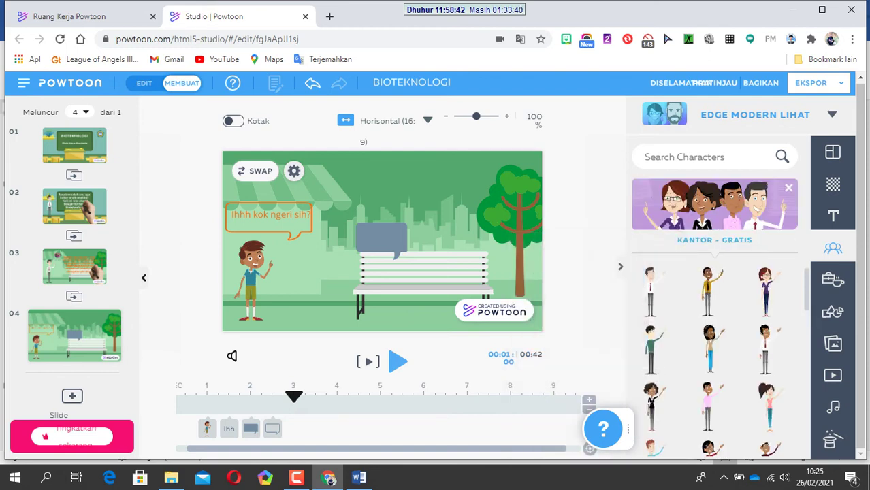
mouse_move(711, 289)
mouse_move(650, 289)
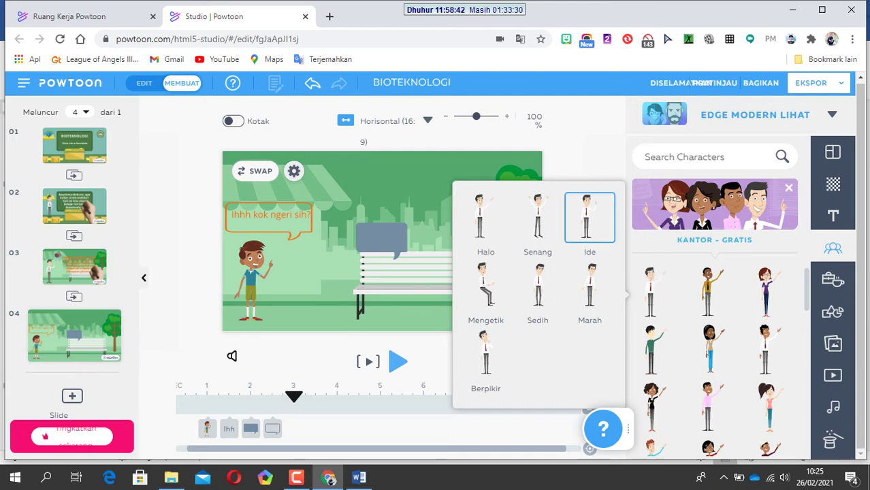
left_click(589, 217)
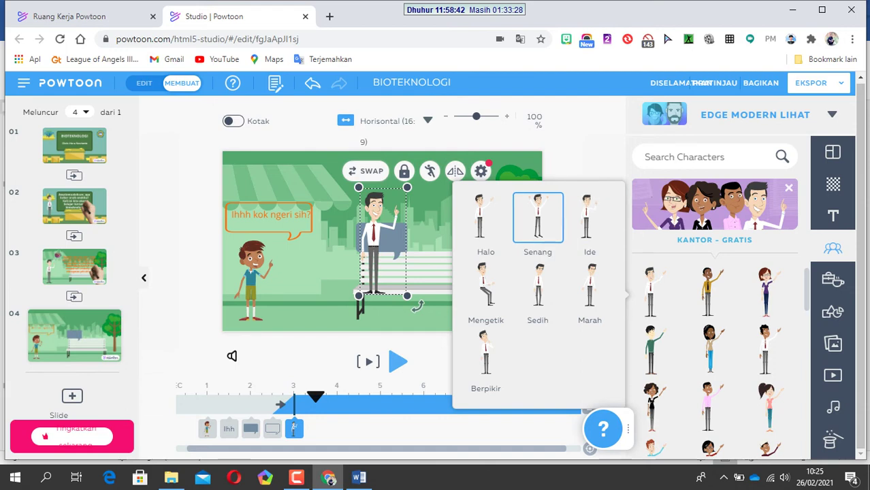
left_click_drag(383, 231, 509, 248)
left_click_drag(485, 204, 479, 189)
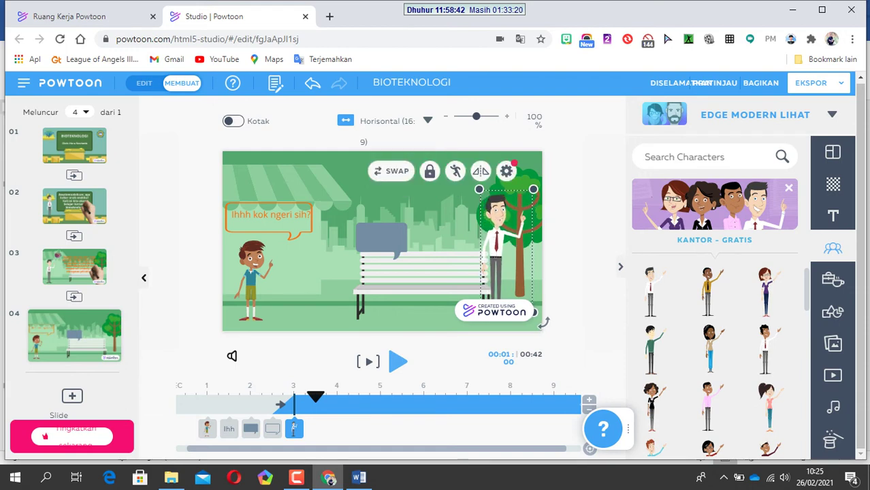
Mirror the teacher horizontally, and select his slide 4 narration, "Tidak hanya nata de coco lho!" to "bioteknologi?", in the Word storyline for copying.
left_click(480, 170)
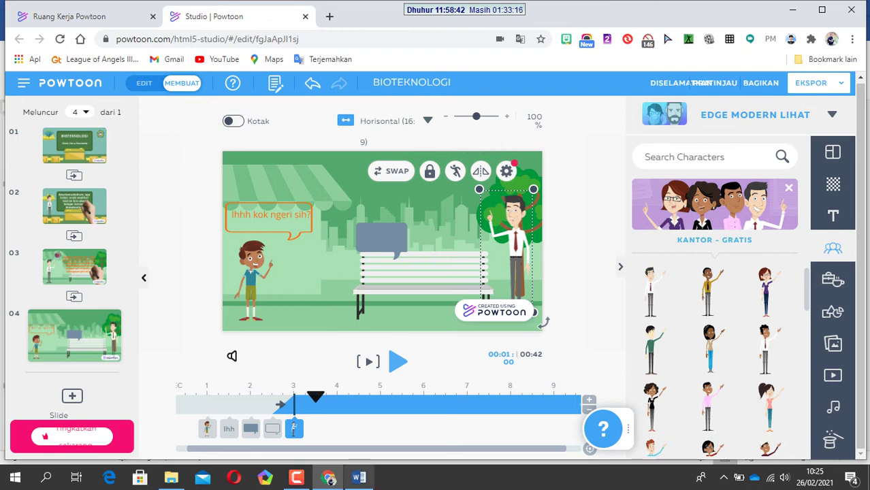
key("alt+Tab")
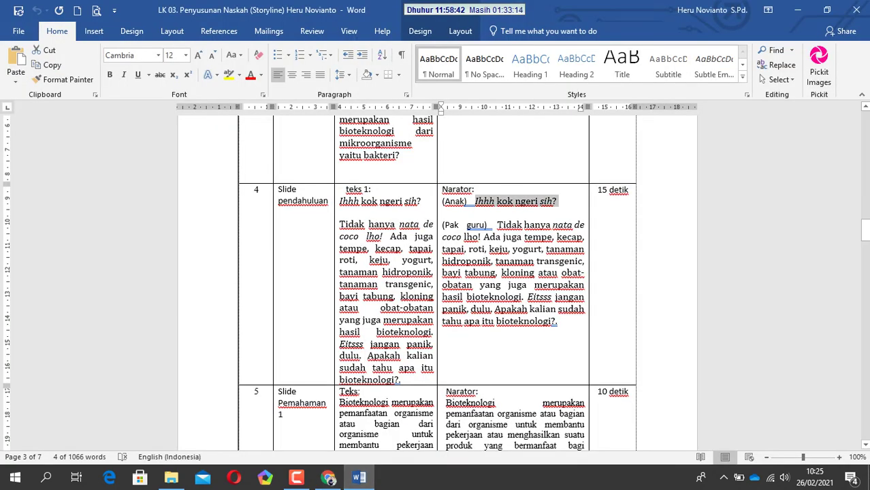
left_click_drag(497, 224, 480, 237)
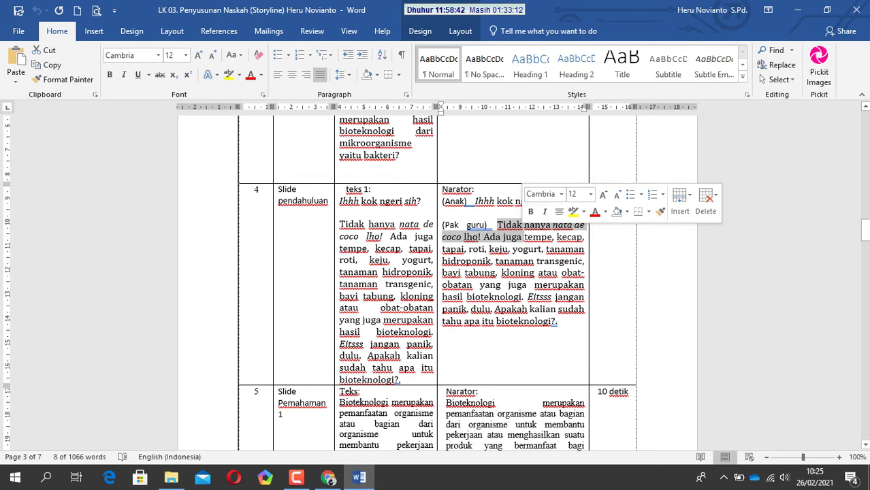
left_click(496, 225)
left_click_drag(496, 225, 557, 321)
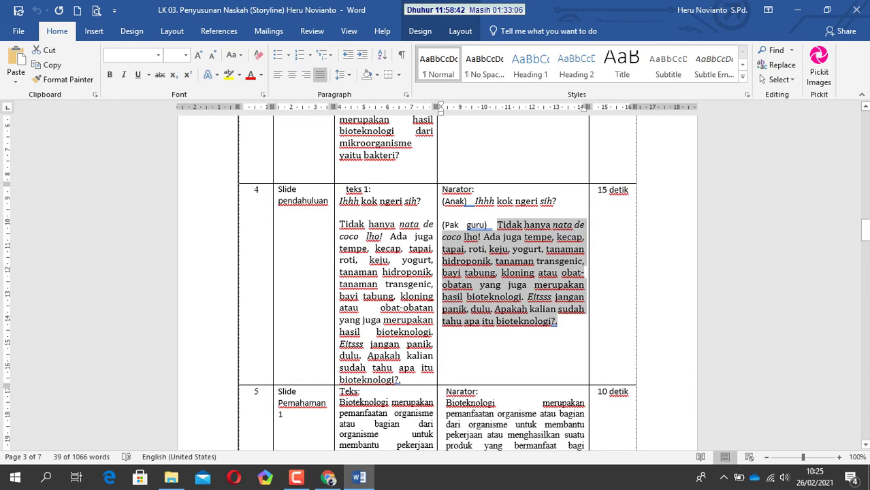
Back in Powtoon, add a body text box and replace its placeholder with the teacher's narration beginning "Tidak hanya nata de coco lho!".
left_click(328, 477)
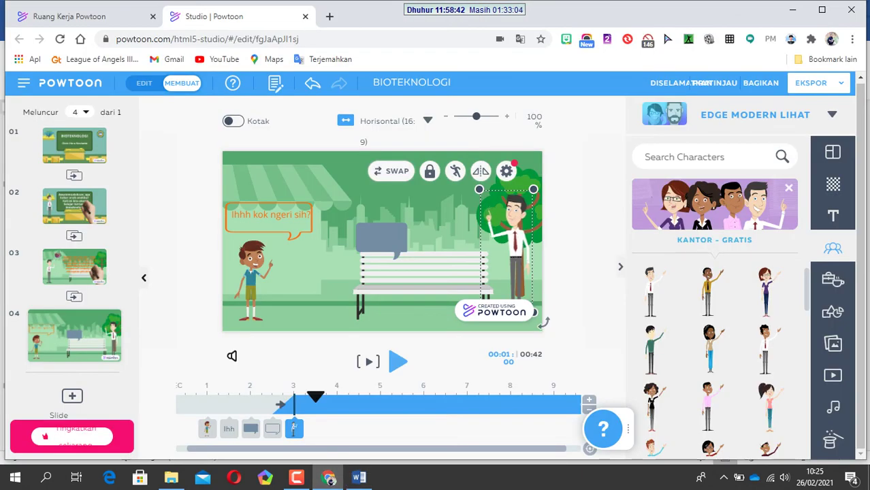
left_click(832, 215)
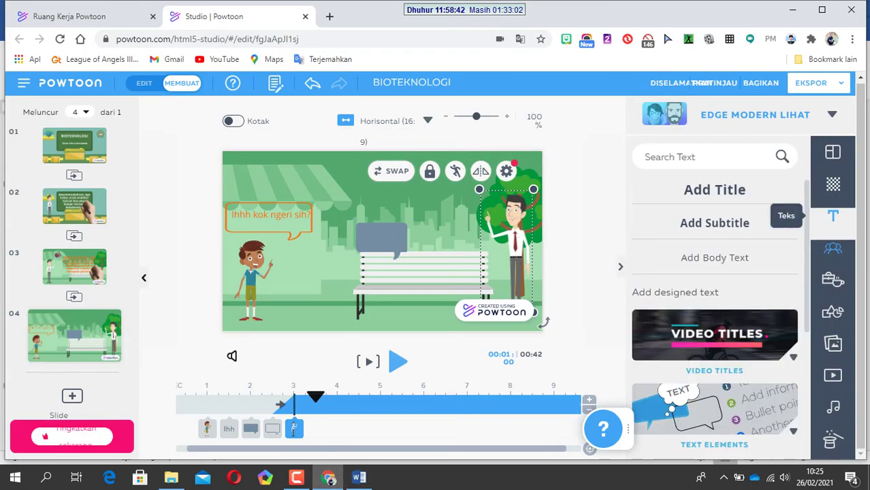
left_click(715, 258)
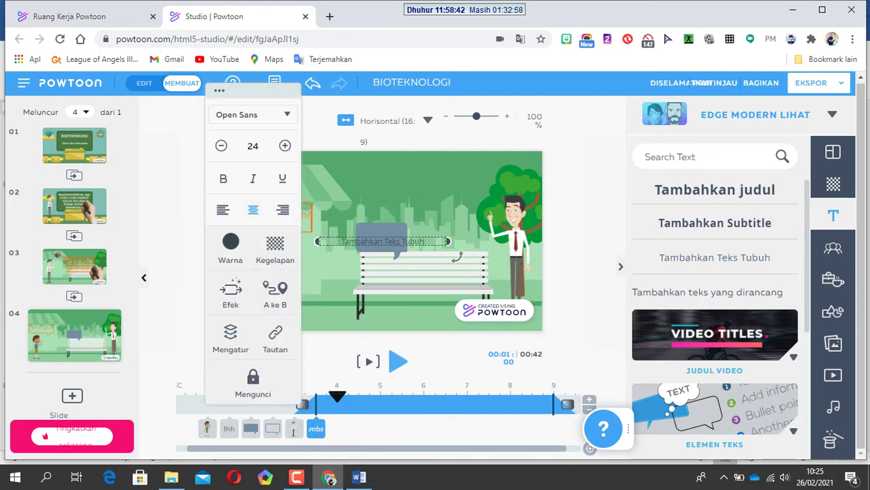
key("BackSpace")
key("BackSpace")
key("BackSpace")
key("BackSpace")
key("BackSpace")
key("BackSpace")
key("BackSpace")
key("BackSpace")
key("BackSpace")
key("BackSpace")
key("BackSpace")
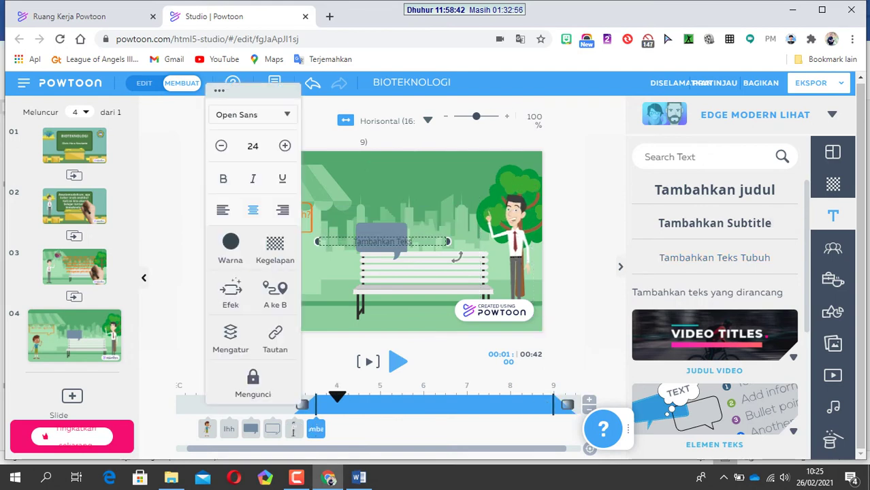
key("BackSpace")
key("BackSpace")
key("BackSpace")
key("BackSpace")
key("BackSpace")
key("BackSpace")
key("BackSpace")
key("BackSpace")
key("BackSpace")
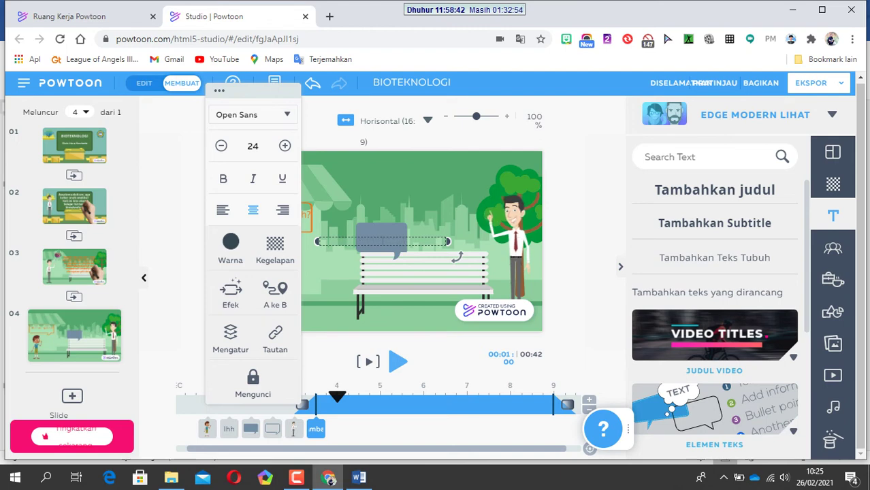
type("Tidak hanya nata de coco lho! Ada juga tempe, kecap, tapai, roti, keju, yogurt, tanaman hidroponik, tanaman transgenic, bayi tabung, kloning atau obat-obatan yang juga merupakan hasil bioteknologi. Eitsss jangan panik, dulu. Apakah kalian sudah tahu apa itu bioteknologi ?")
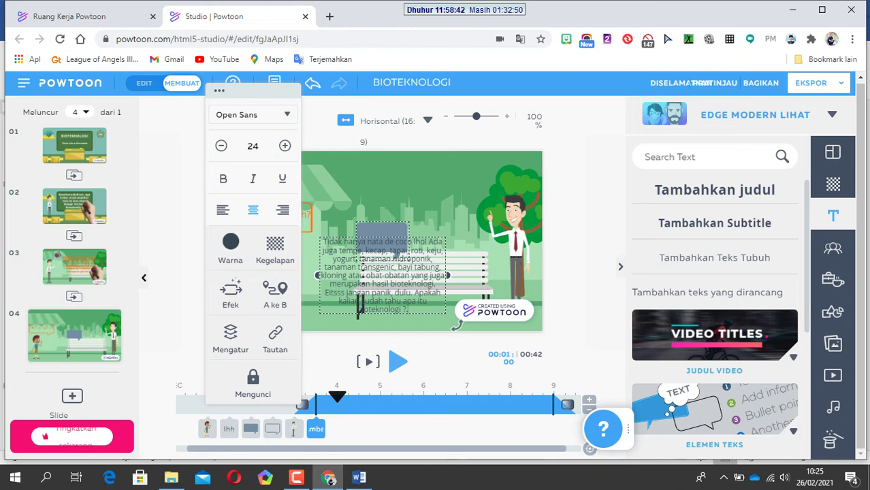
Delete the solid speech bubble and move the teacher's narration text above the bench.
left_click(381, 235)
key("Delete")
left_click(362, 266)
left_click_drag(363, 269, 375, 204)
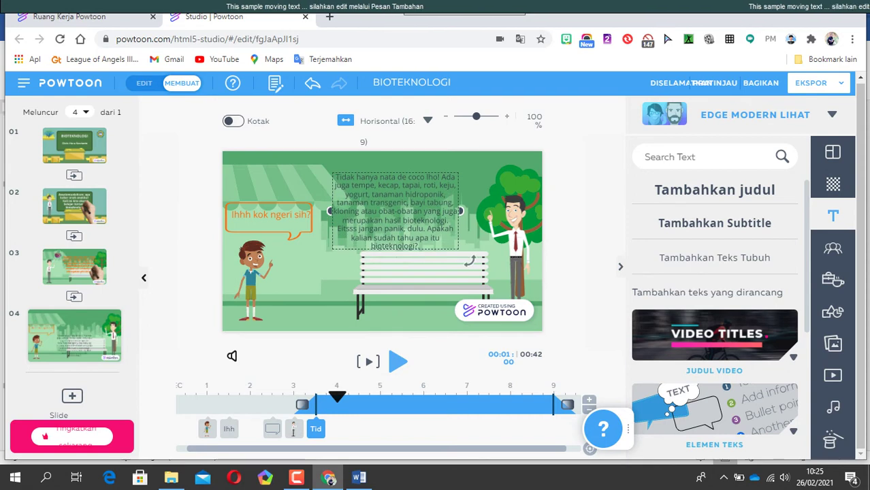
Set the teacher's narration to size 32 in a wider text box and colour it orange (#FF6A0E).
left_click(383, 171)
left_click(383, 171)
left_click(383, 171)
left_click(383, 171)
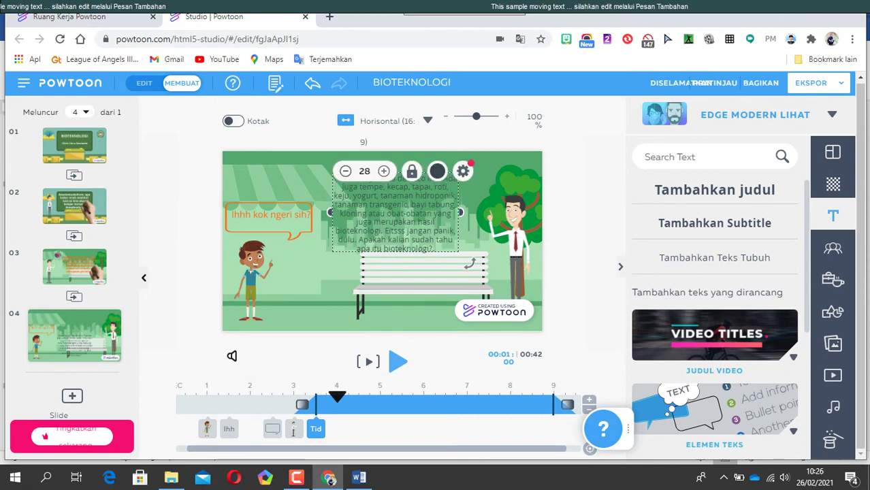
left_click(383, 171)
left_click(383, 171)
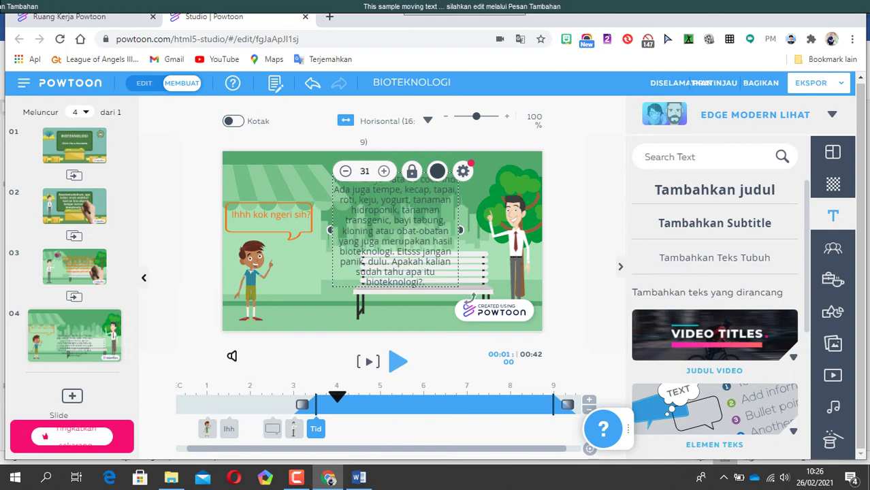
left_click(383, 171)
left_click(383, 170)
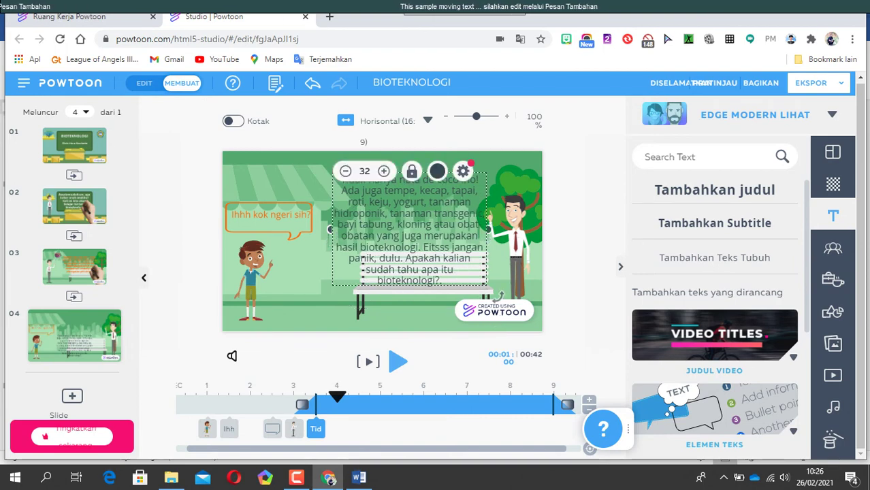
left_click(437, 171)
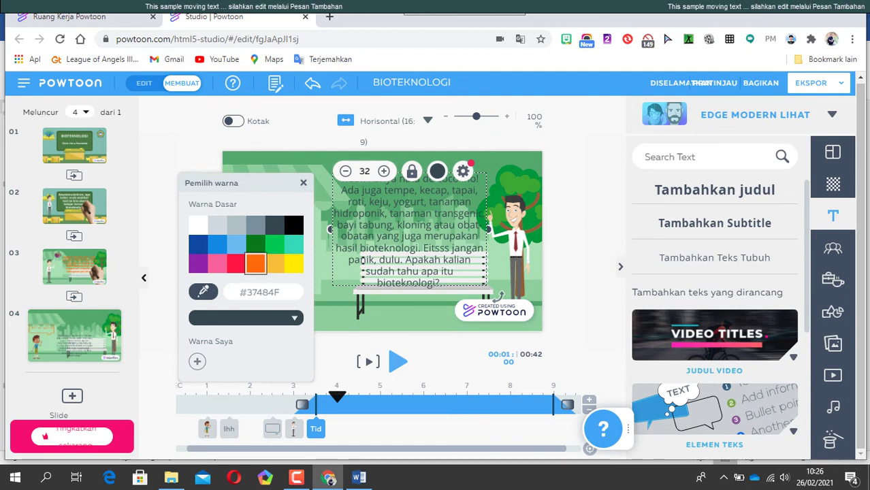
left_click(256, 263)
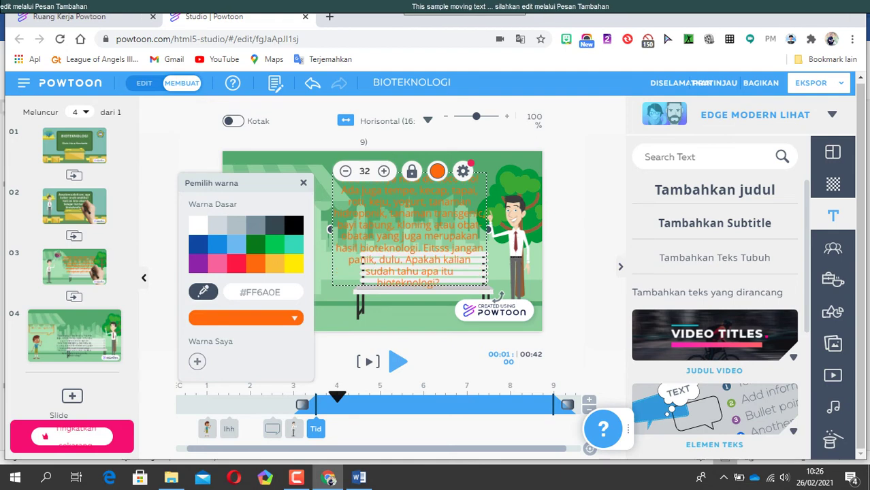
left_click(362, 260)
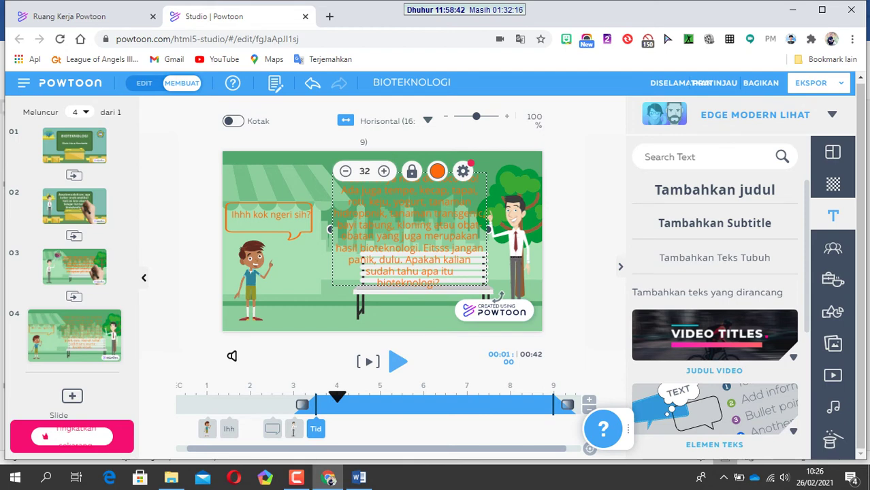
Give the teacher's narration the Menulis entrance effect and play slide 4.
left_click(462, 171)
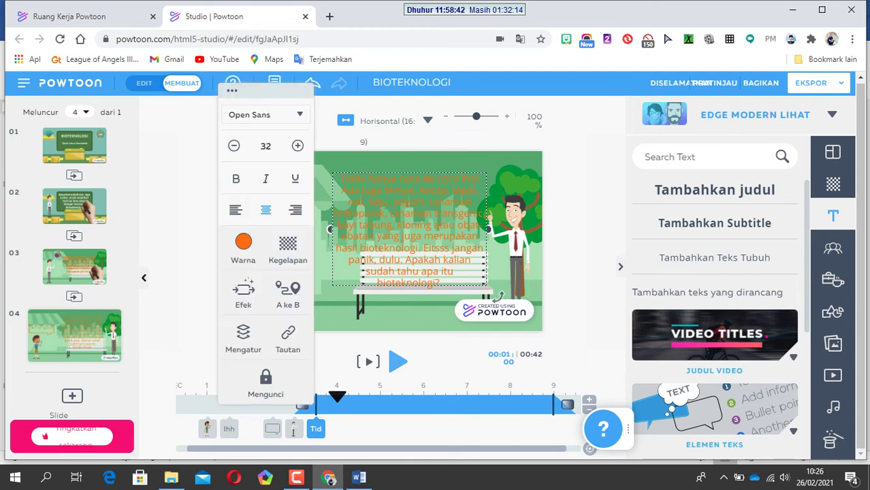
left_click(243, 292)
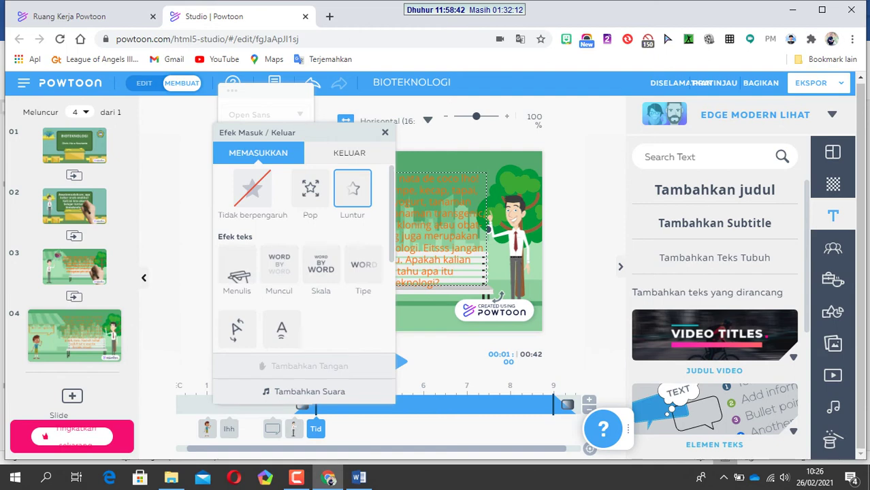
left_click(236, 267)
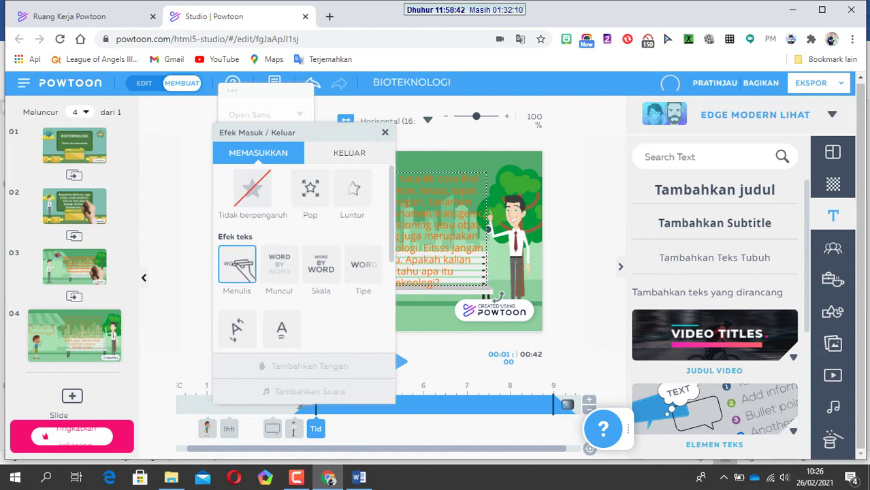
left_click(384, 132)
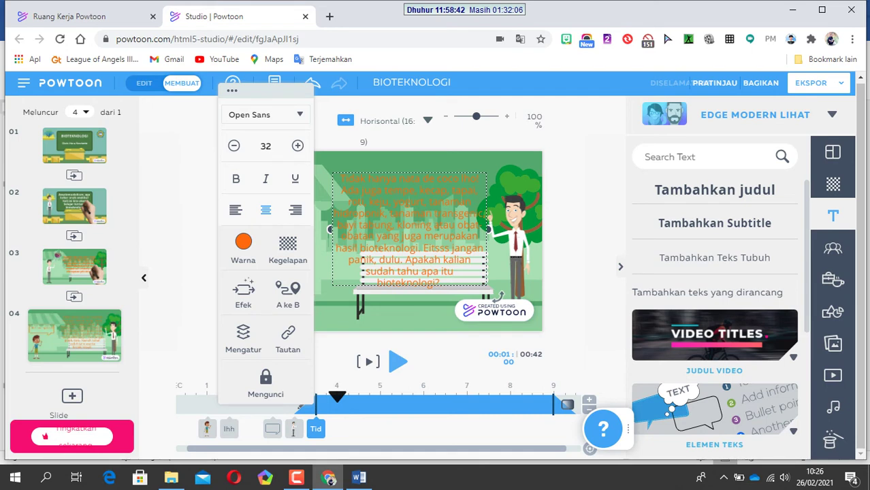
key("Escape")
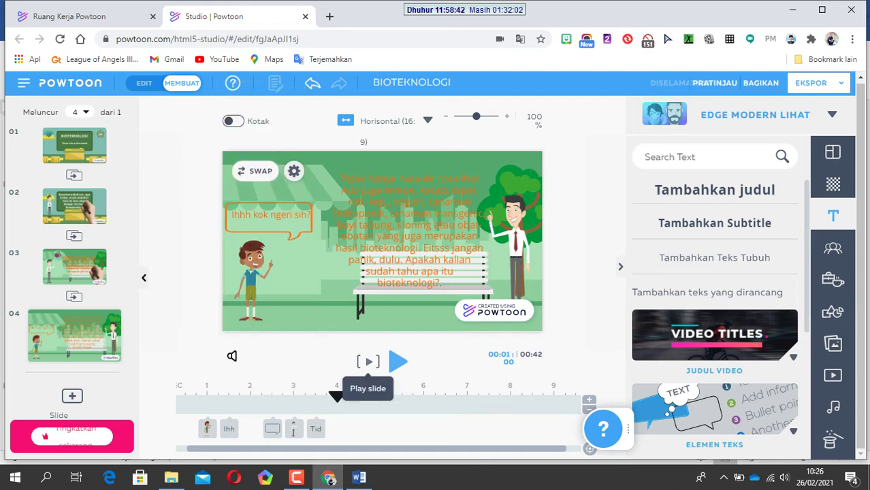
left_click(368, 361)
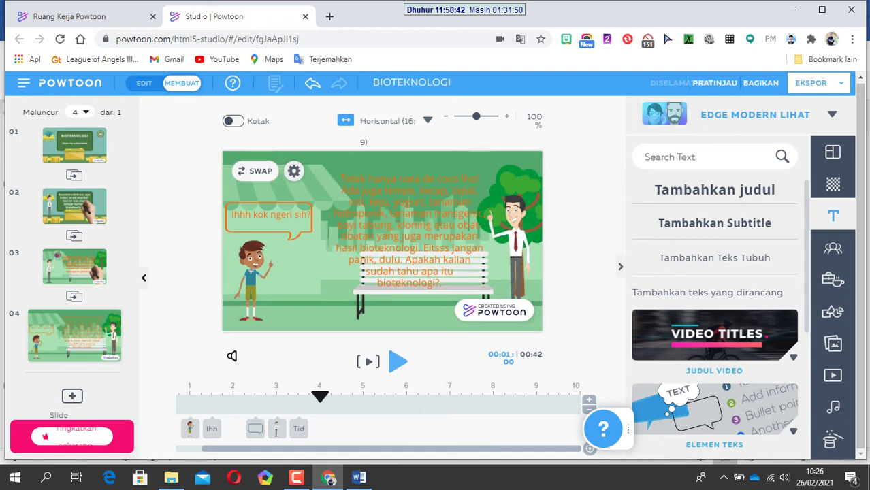
Retime the boy to start at 0 seconds, followed by his speech bubble and then his line within the first second.
mouse_move(190, 429)
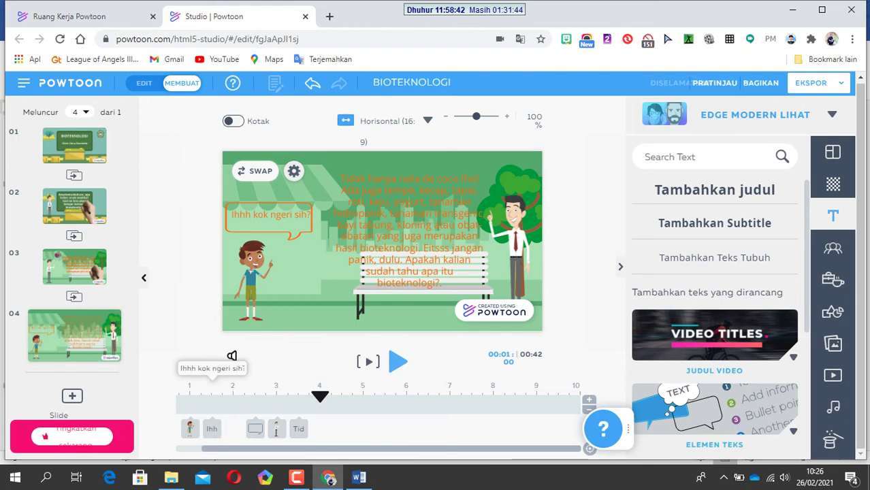
left_click(211, 429)
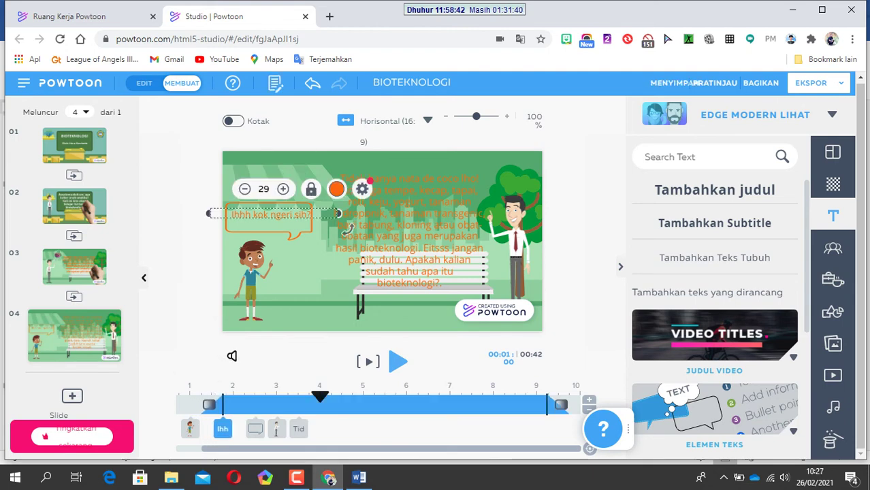
left_click_drag(255, 428, 205, 428)
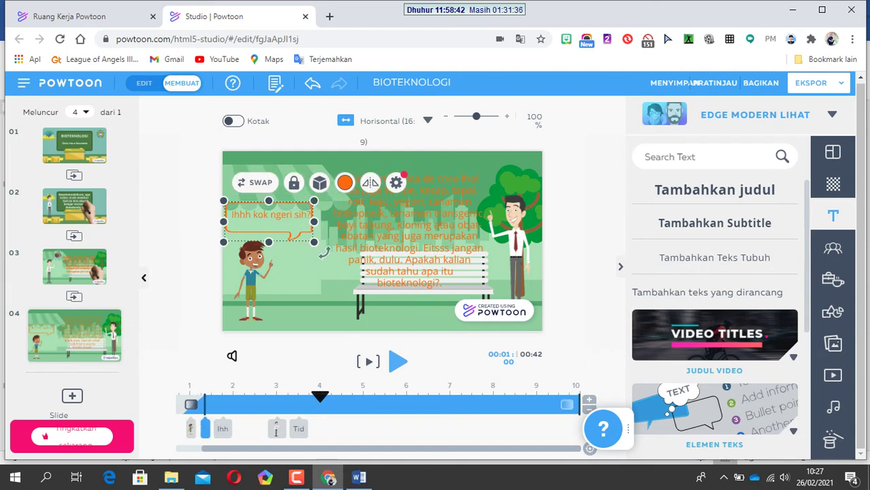
left_click_drag(204, 429, 177, 429)
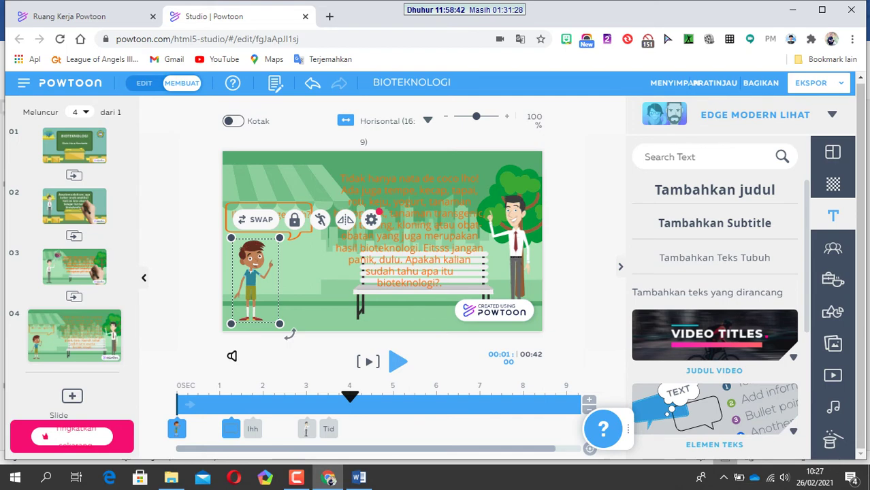
left_click_drag(231, 428, 189, 428)
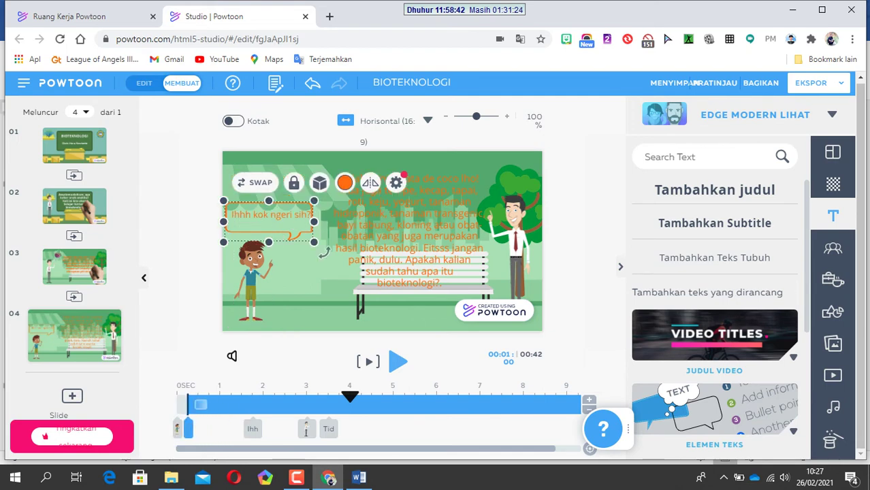
left_click_drag(252, 429, 199, 427)
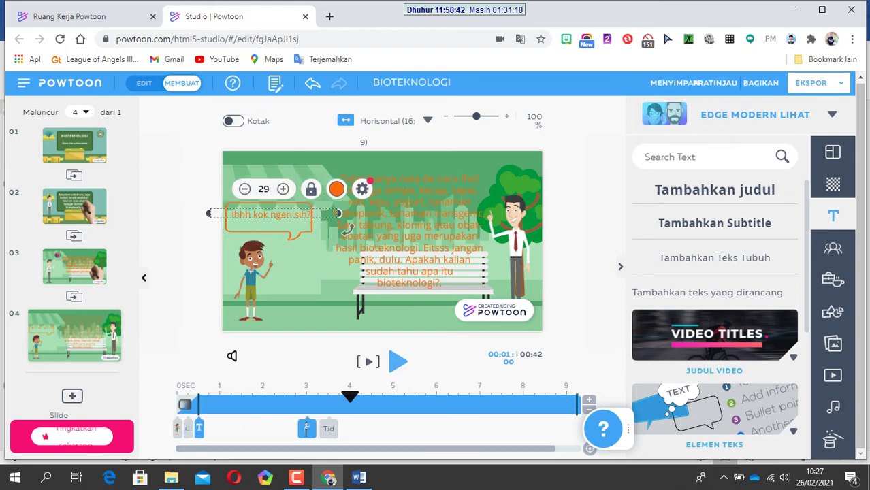
Retime the teacher to enter just before 1 second and his narration at 1 second, and play the slide.
left_click_drag(306, 427, 281, 428)
left_click_drag(256, 427, 205, 427)
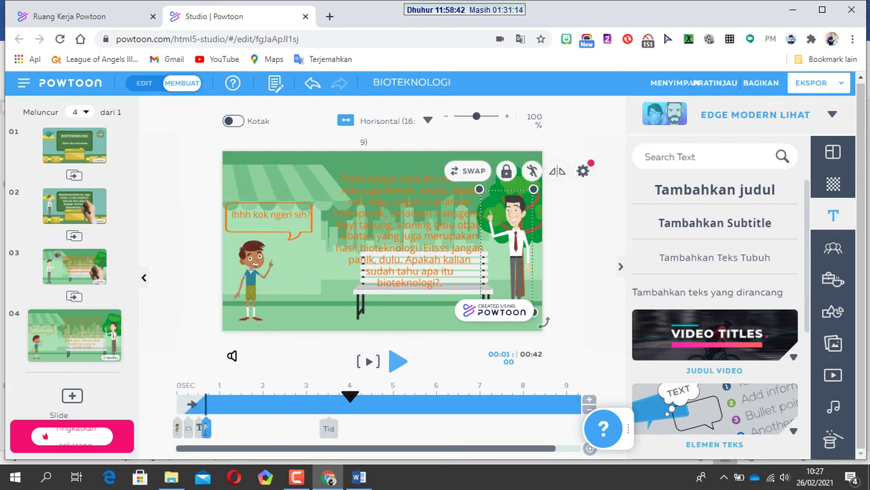
left_click_drag(329, 428, 218, 427)
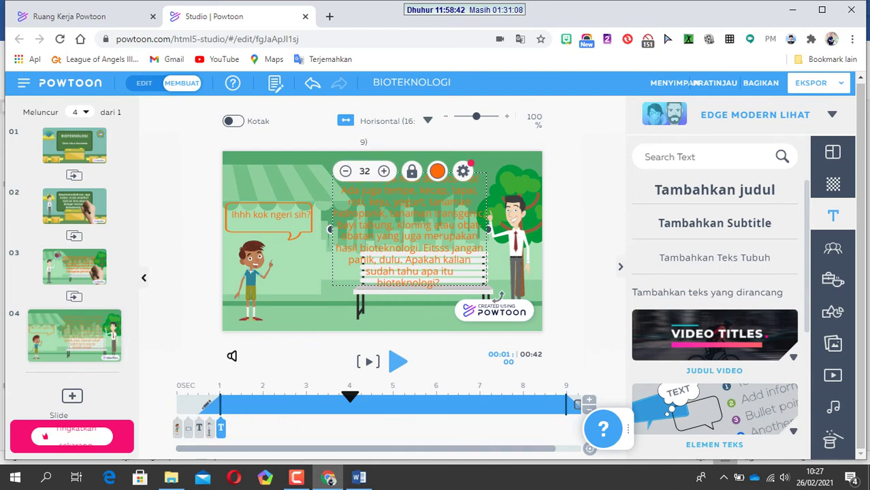
key("space")
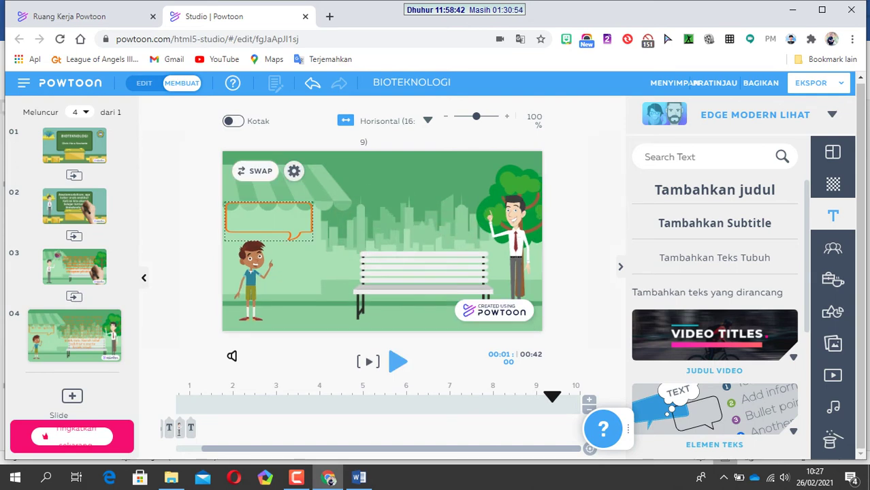
Widen the boy's orange speech bubble slightly.
left_click(299, 205)
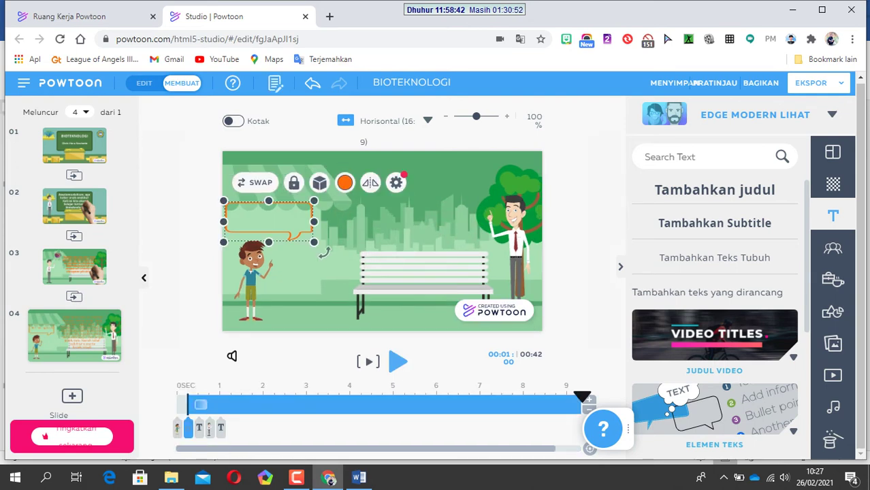
left_click_drag(314, 222, 317, 222)
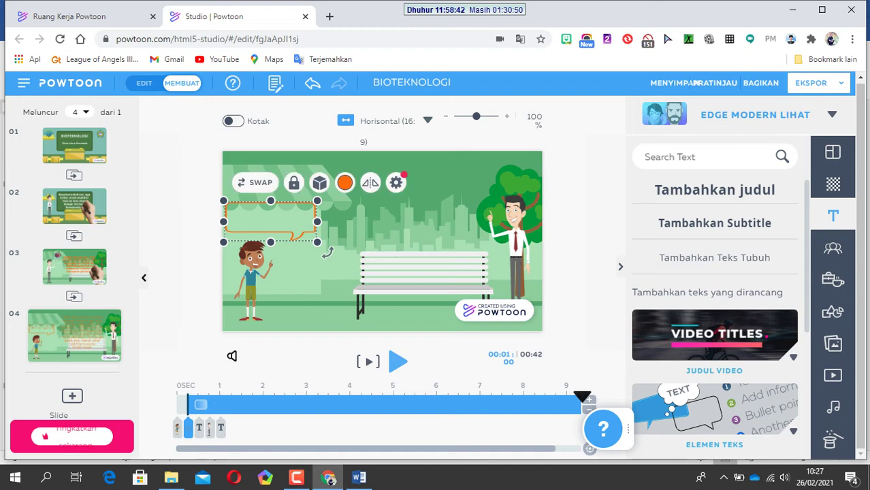
left_click(327, 253)
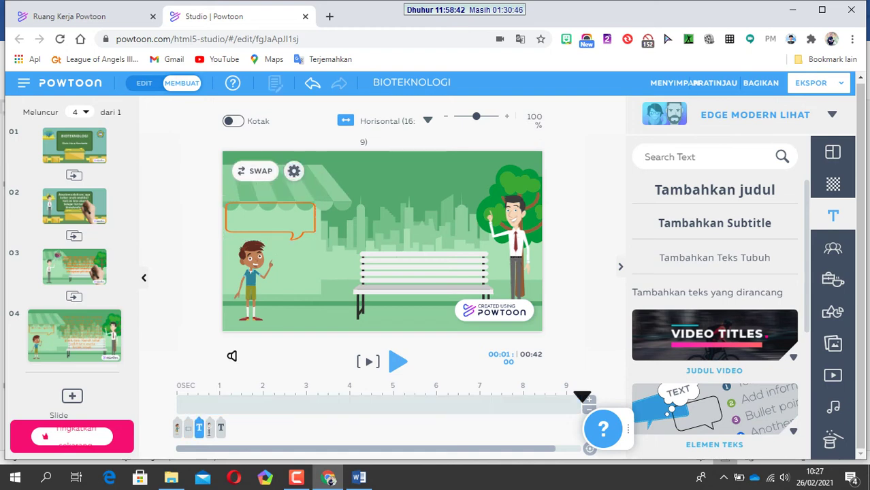
Record a voice-over for the current slide only, covering slide 4's dialogue.
left_click(199, 428)
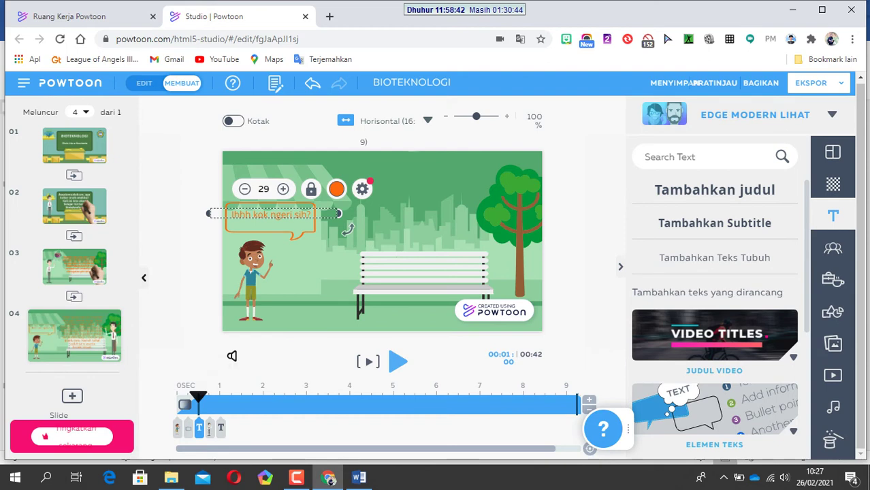
key("Escape")
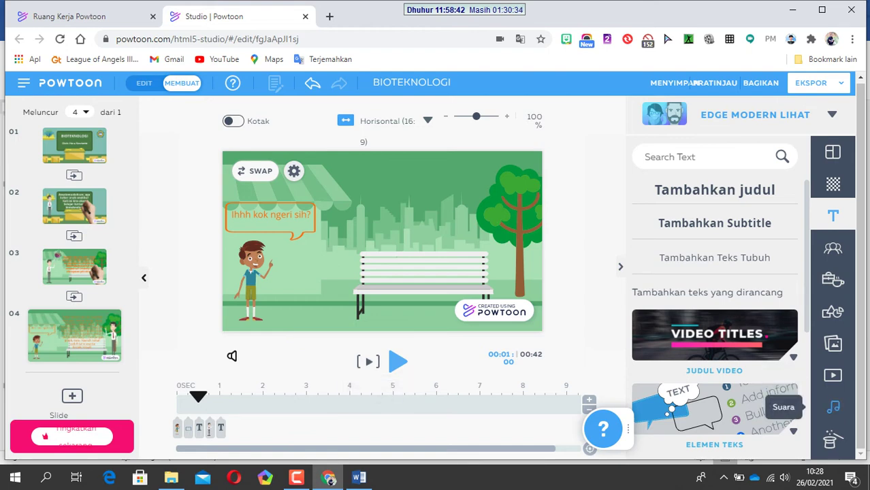
left_click(833, 407)
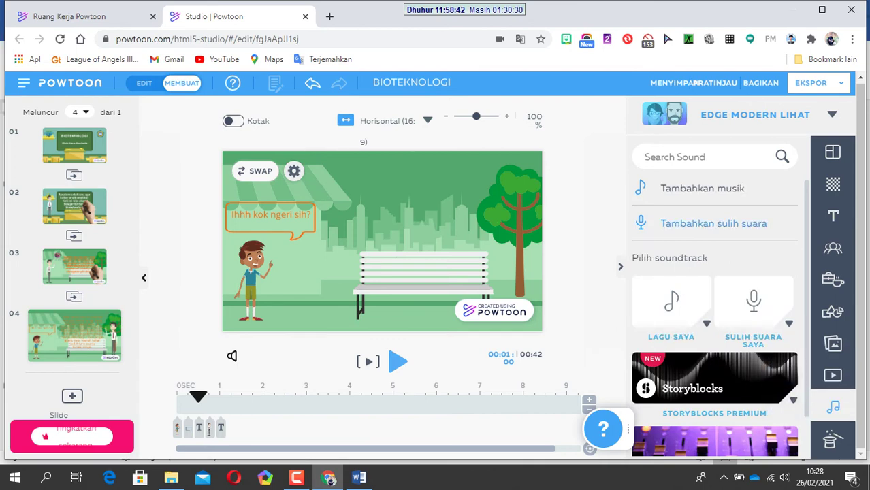
left_click(713, 223)
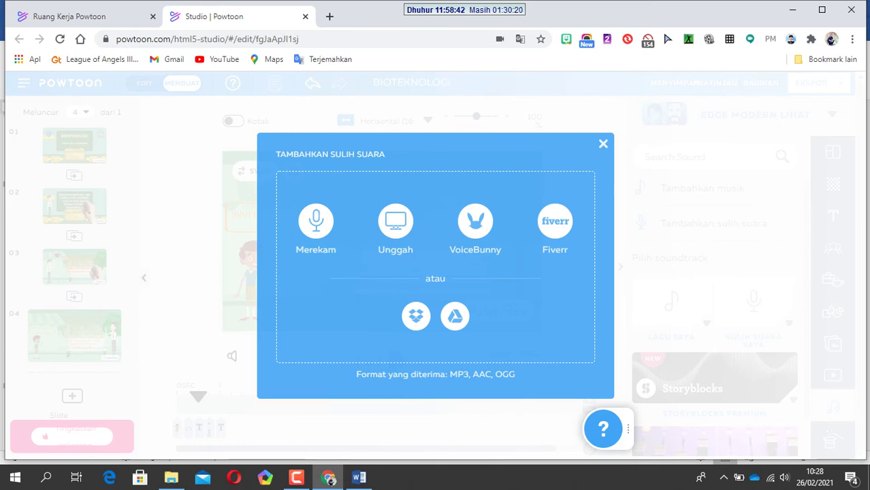
left_click(316, 220)
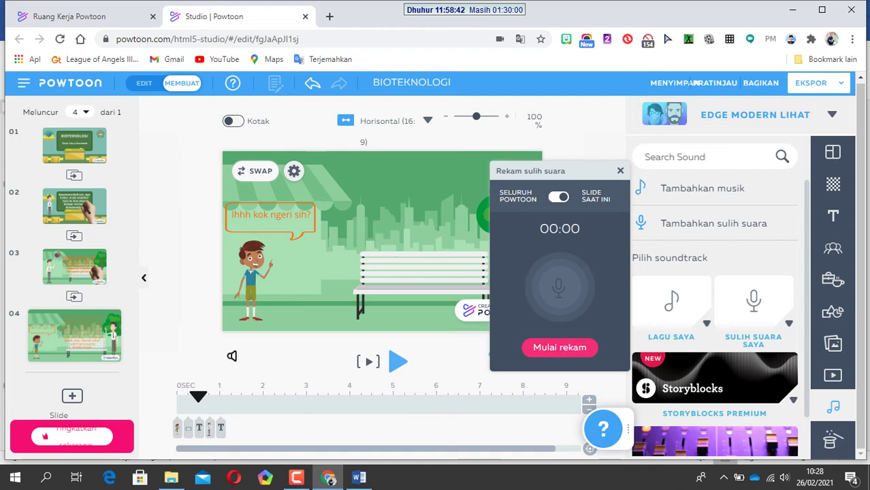
left_click(559, 347)
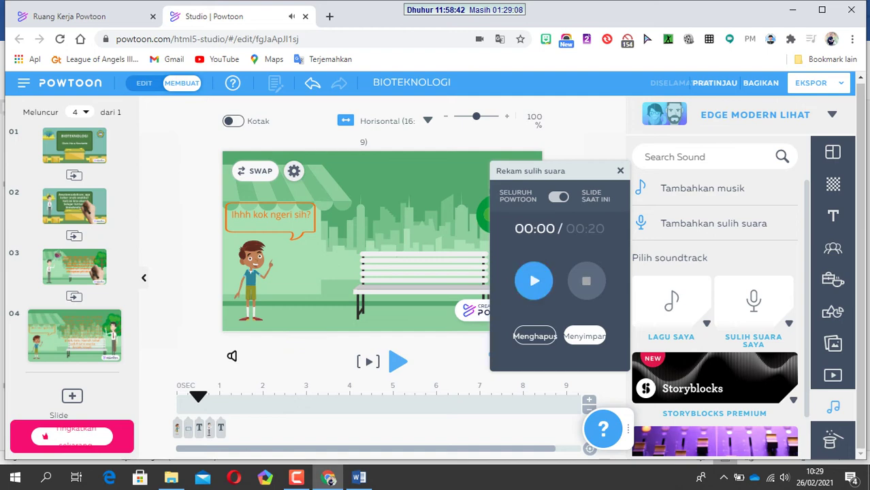
Save the recorded voice-over under the name Slide4, play it back and close the sound controls.
left_click(583, 335)
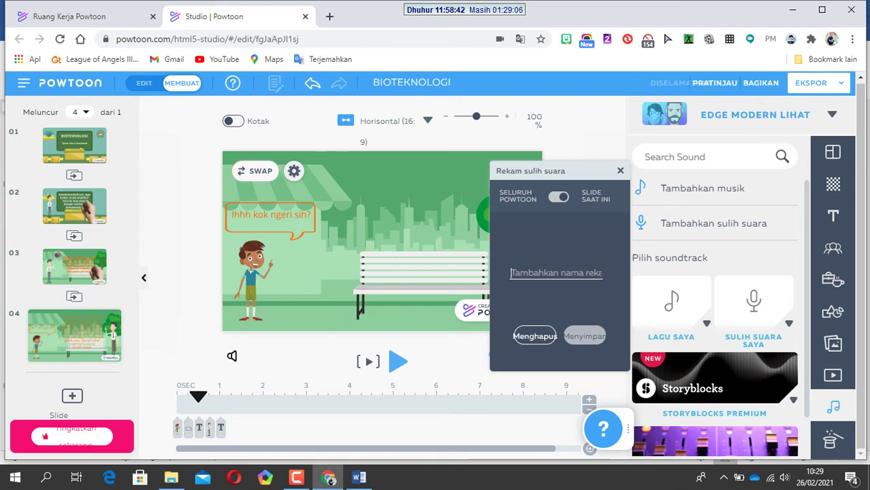
type("Slide4")
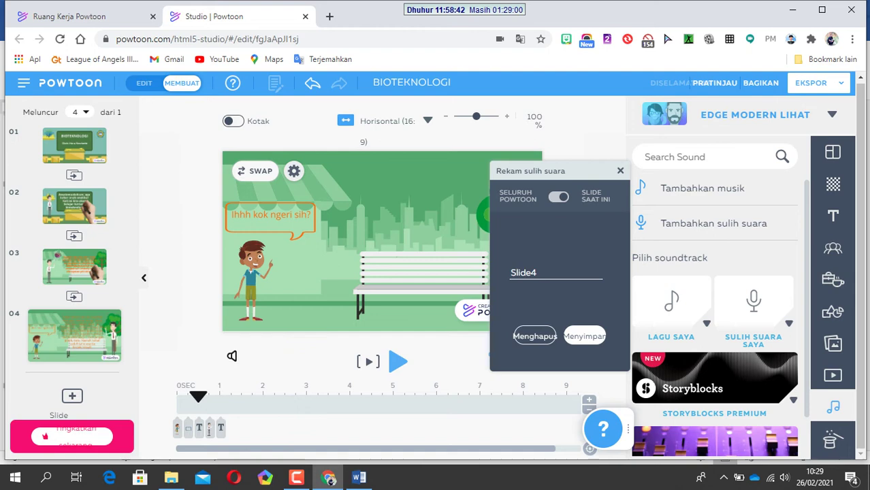
key("Return")
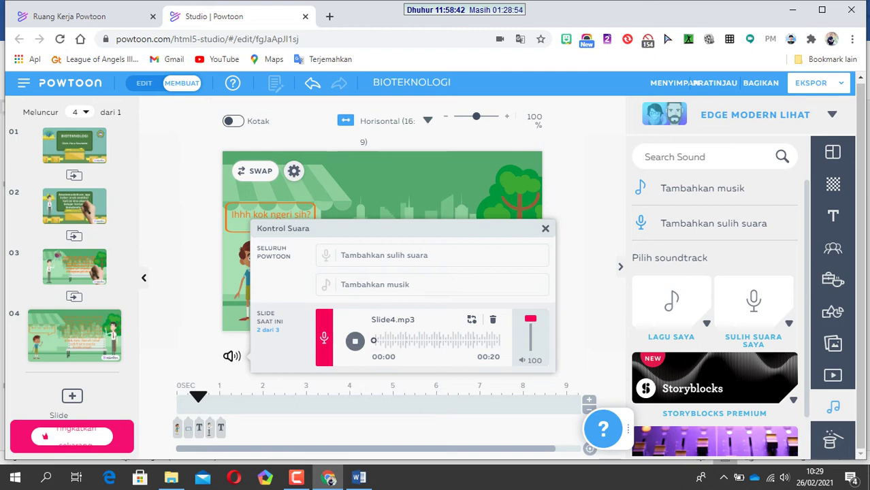
left_click(354, 341)
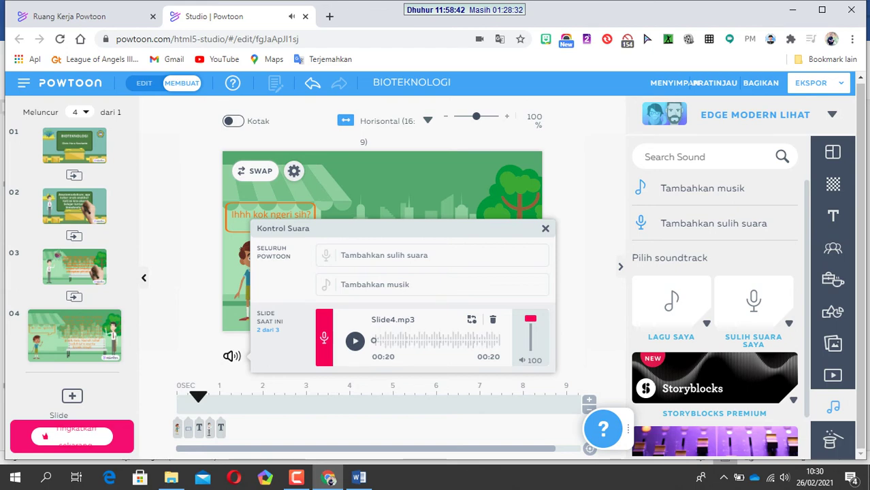
left_click(545, 229)
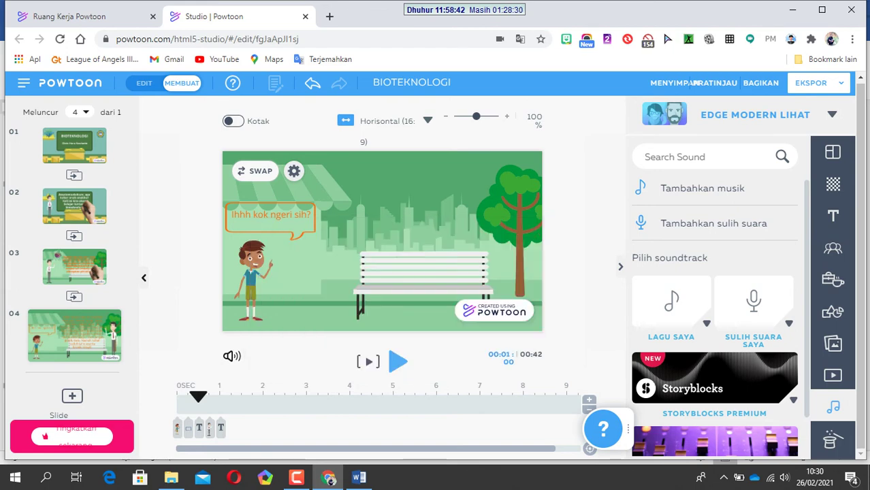
Add 5 seconds to slide 4 at about the half-second mark, after the boy's line, and play the slide.
left_click(358, 478)
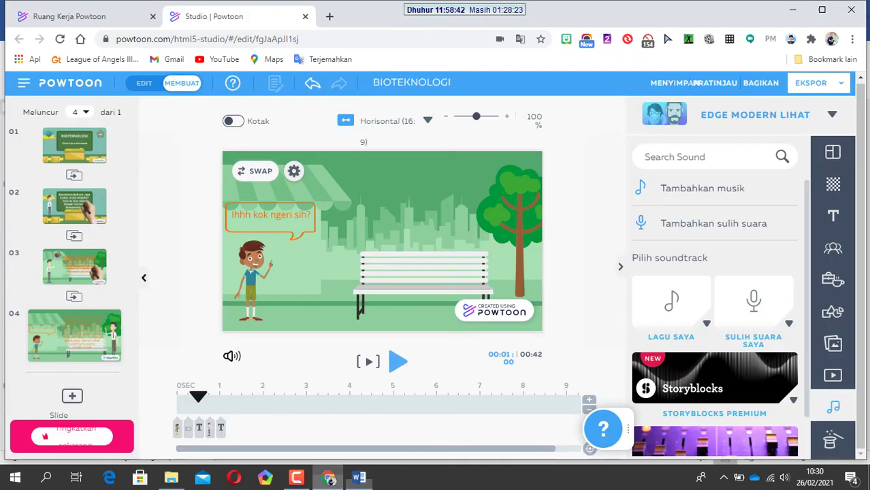
left_click(328, 477)
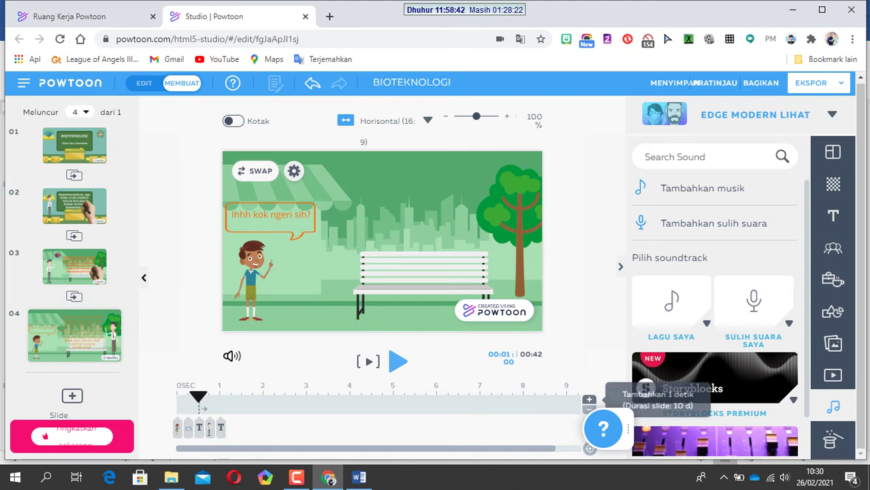
left_click(588, 400)
left_click(589, 401)
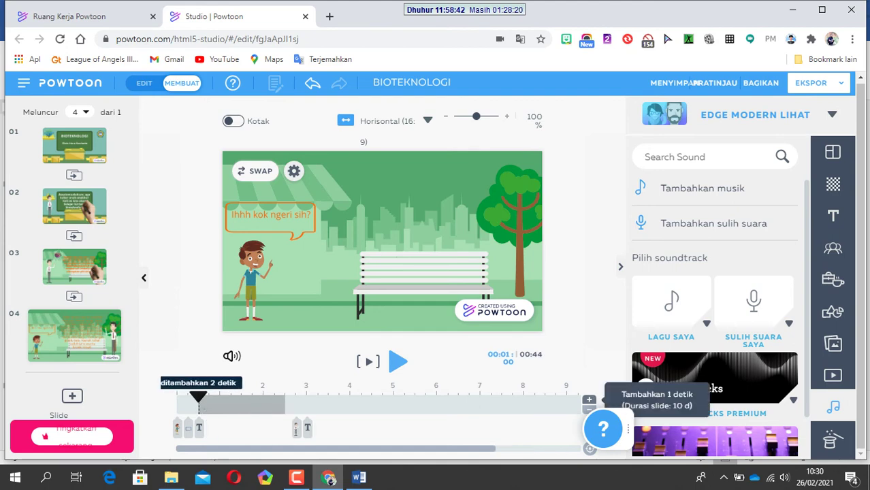
left_click(589, 401)
left_click(589, 401)
left_click(589, 400)
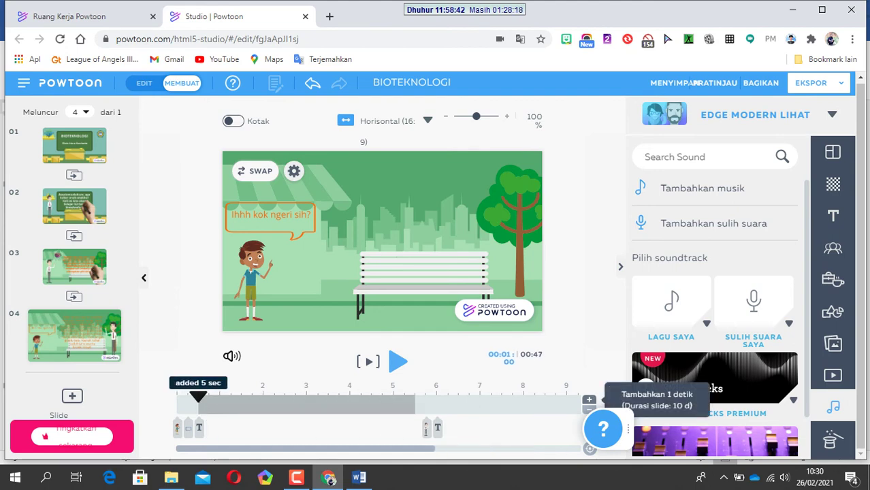
scroll(377, 408, "right", 5)
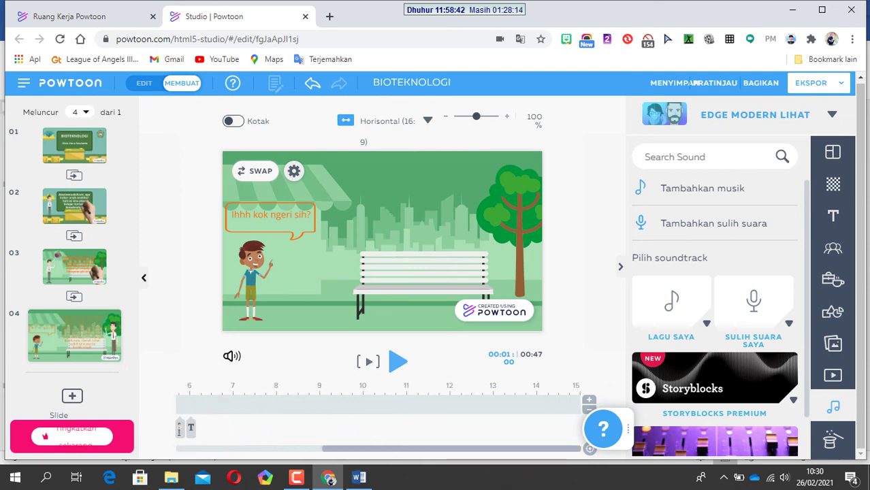
left_click(368, 361)
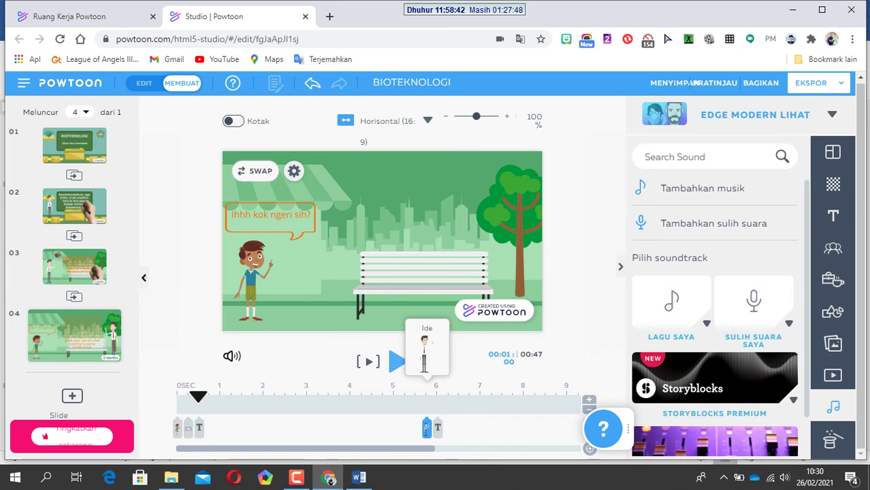
Retime the teacher to enter just before 2 seconds and his narration text at 2 seconds.
left_click(426, 427)
left_click_drag(426, 427, 392, 428)
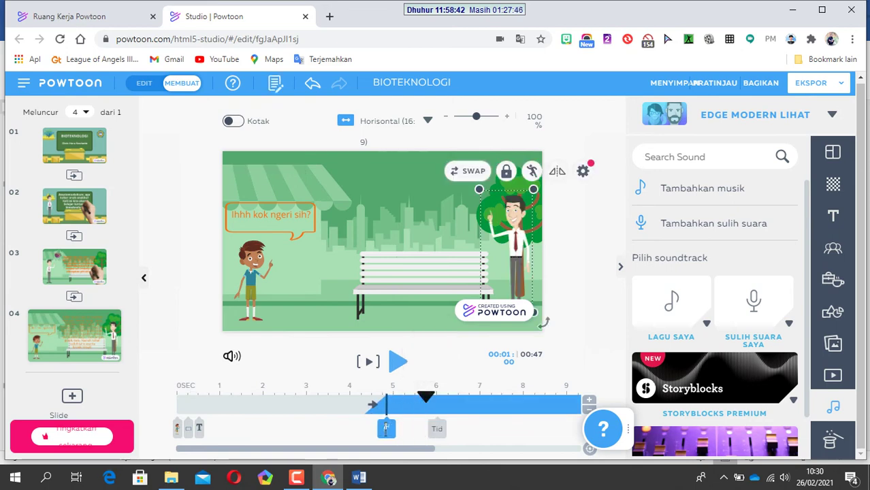
left_click_drag(324, 427, 252, 427)
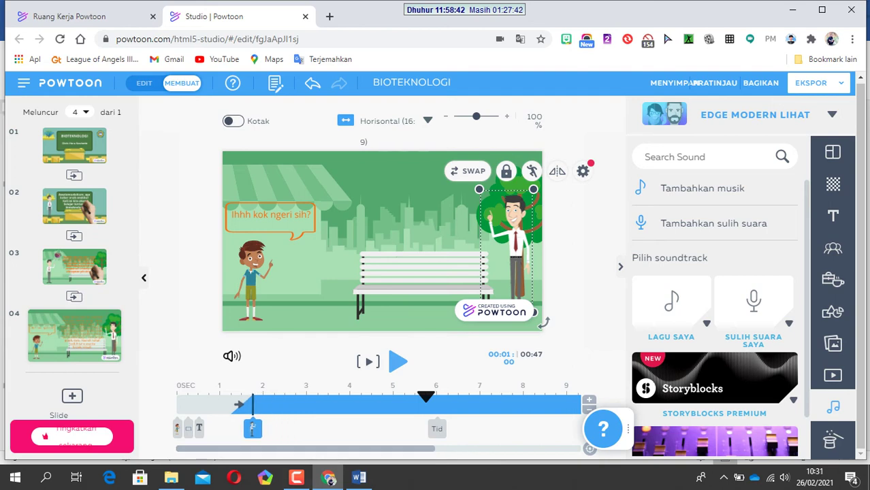
left_click_drag(437, 427, 271, 427)
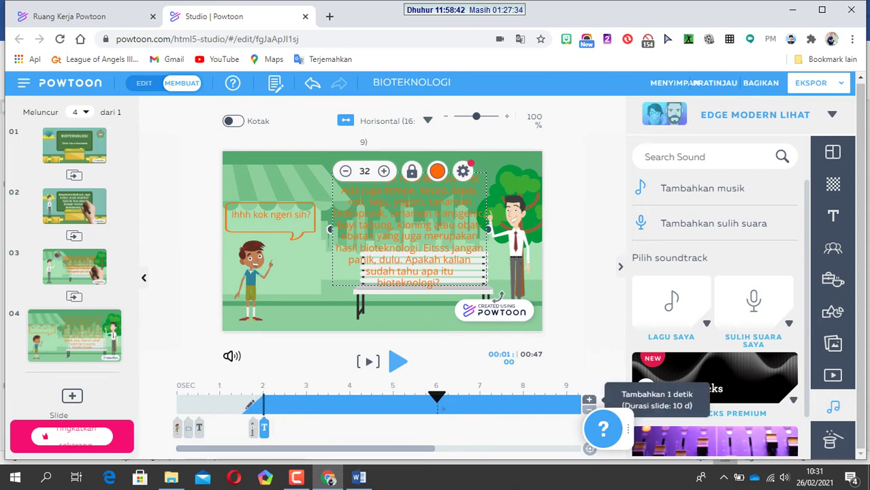
Extend slide 4 by 8 seconds at the 6-second mark and play it.
left_click(588, 400)
left_click(588, 399)
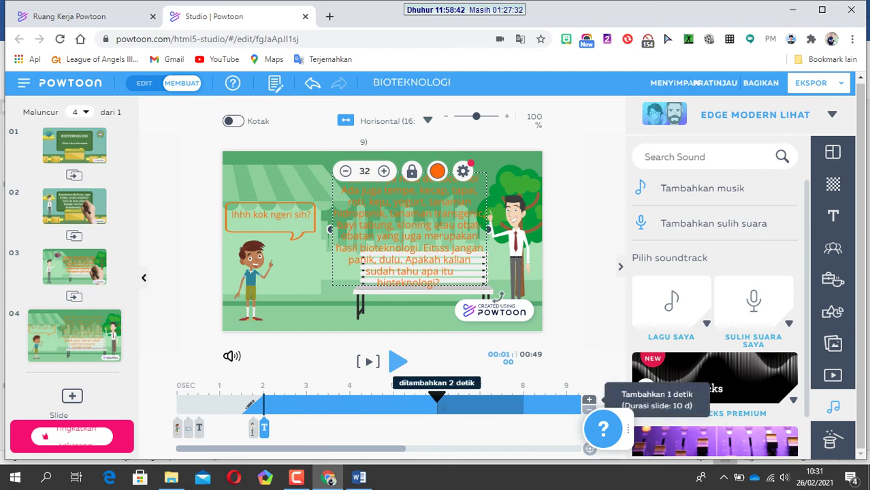
left_click(589, 399)
left_click(589, 400)
left_click(588, 399)
left_click(589, 400)
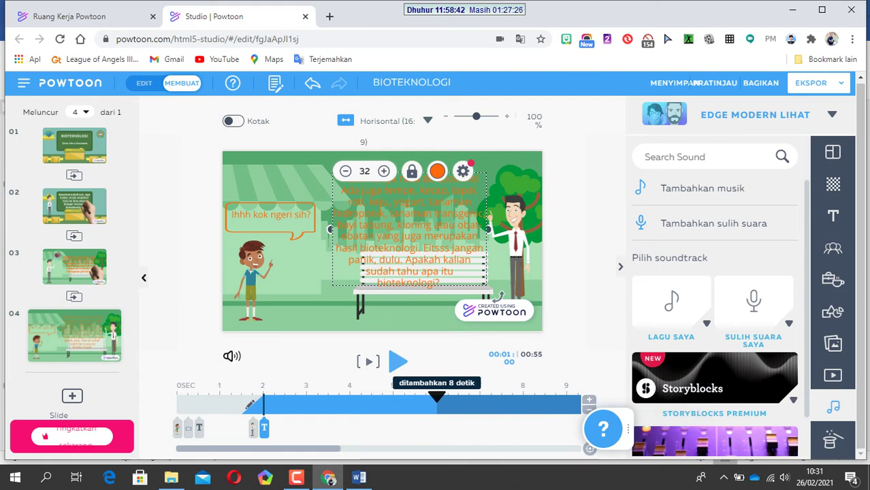
key("space")
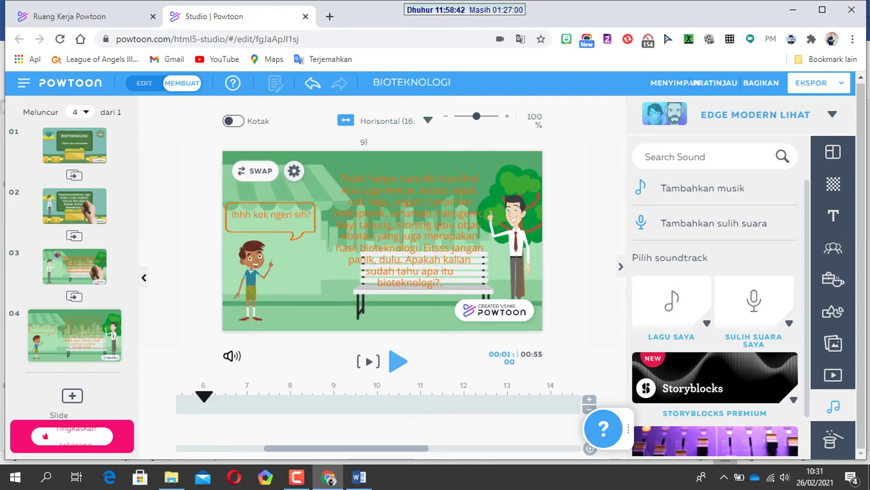
Move the help button off the timeline, shorten slide 4 by 3 seconds at the 6-second mark and play it.
left_click(603, 428)
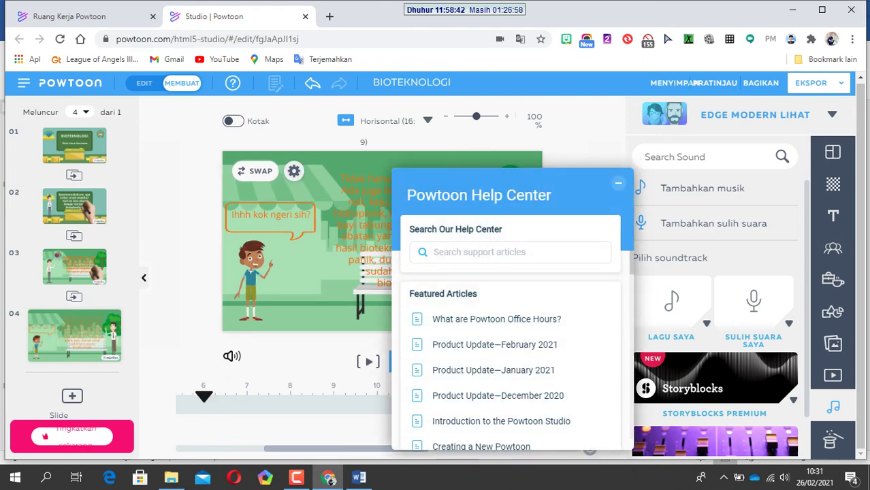
left_click(602, 428)
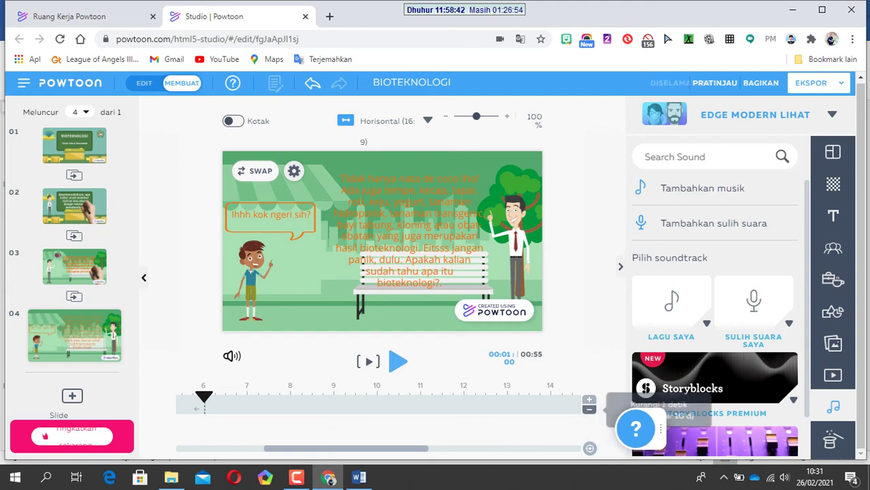
left_click_drag(346, 448, 499, 448)
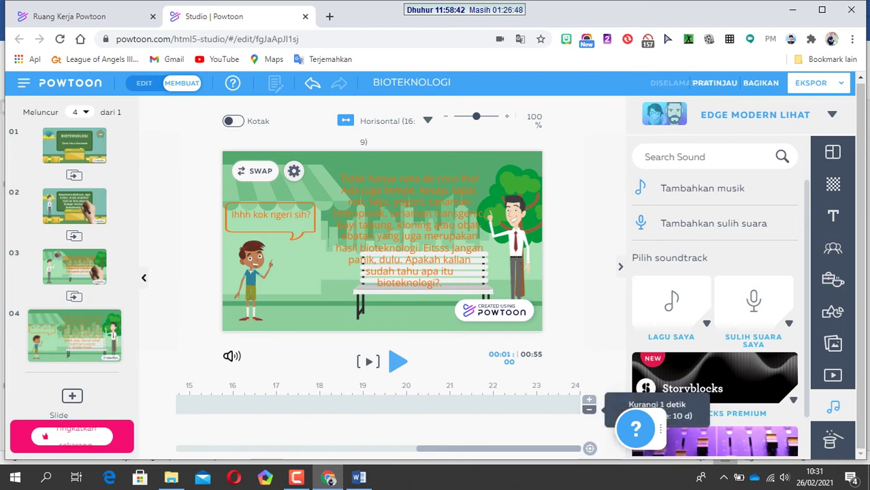
left_click(590, 409)
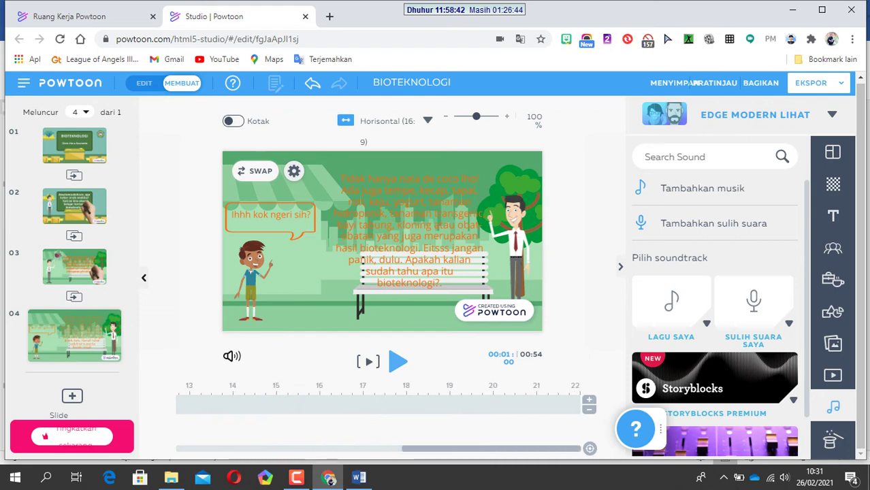
left_click(589, 409)
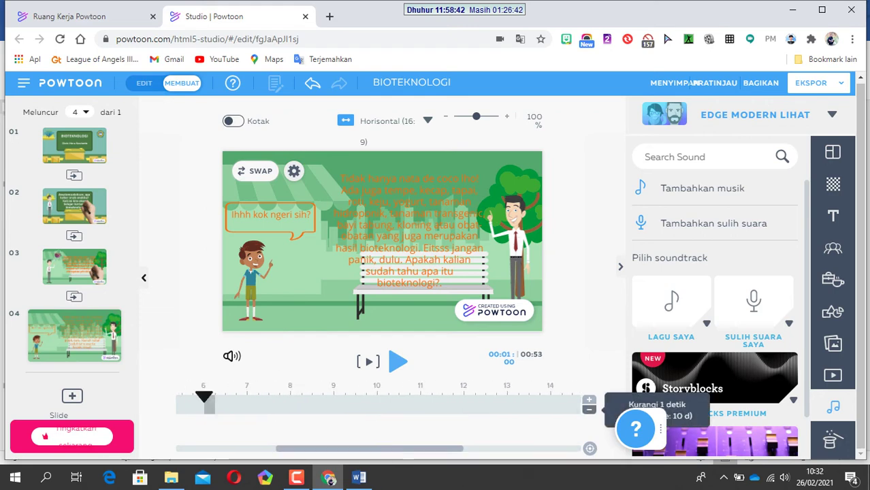
left_click(589, 409)
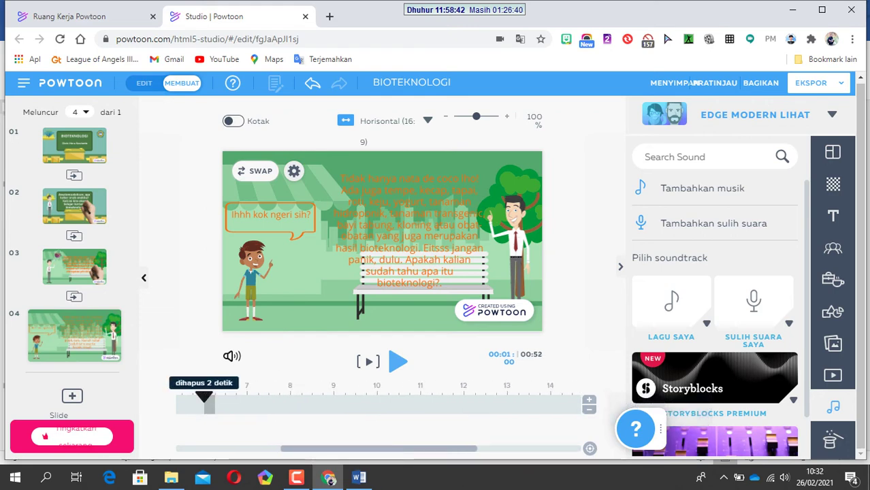
key("space")
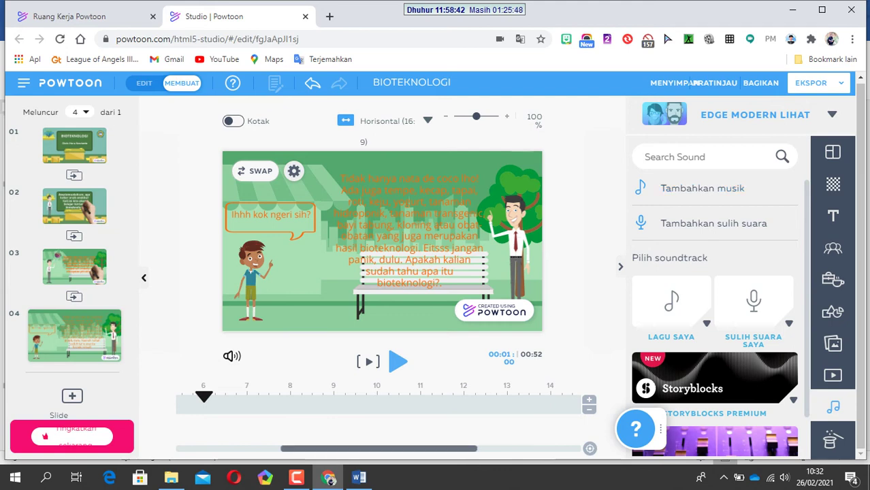
Play the whole video from slide 1, and add 2 seconds to slide 3 at about the 1-second mark.
left_click(75, 145)
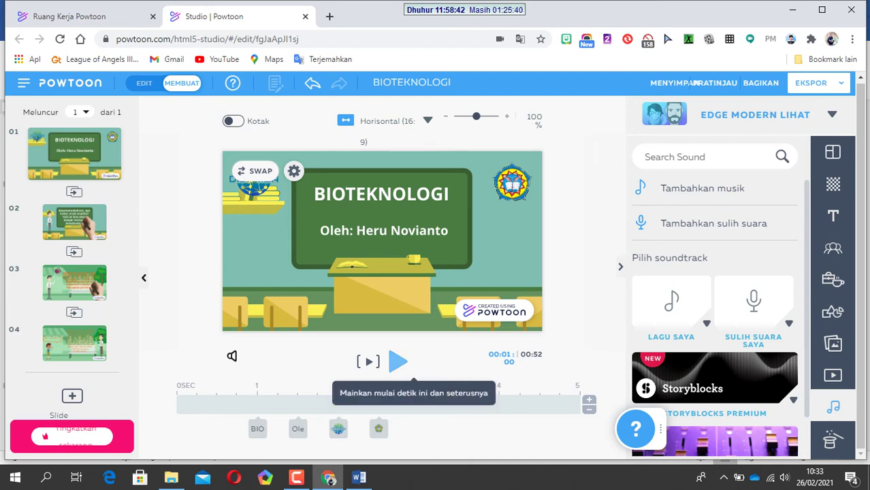
left_click(398, 361)
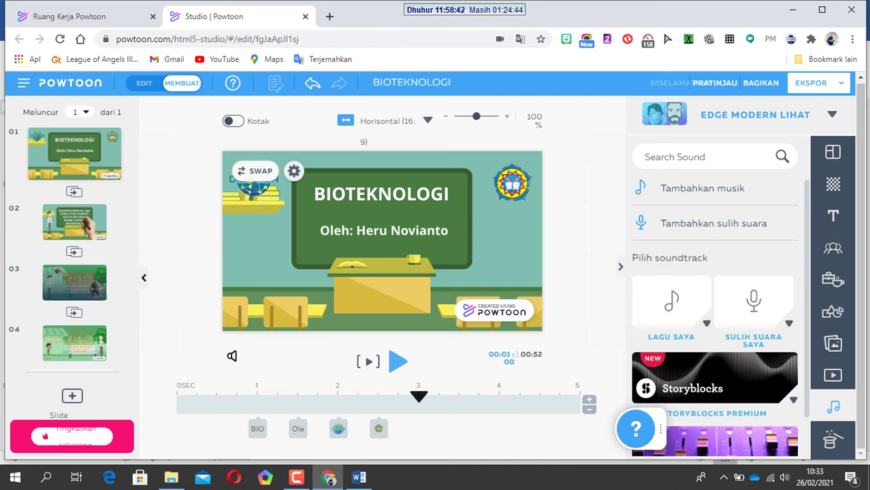
left_click(74, 281)
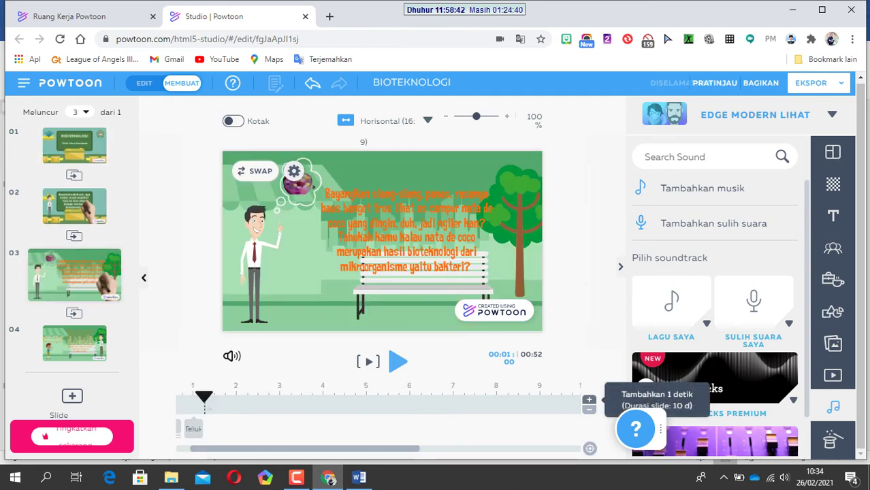
left_click(589, 399)
left_click(588, 399)
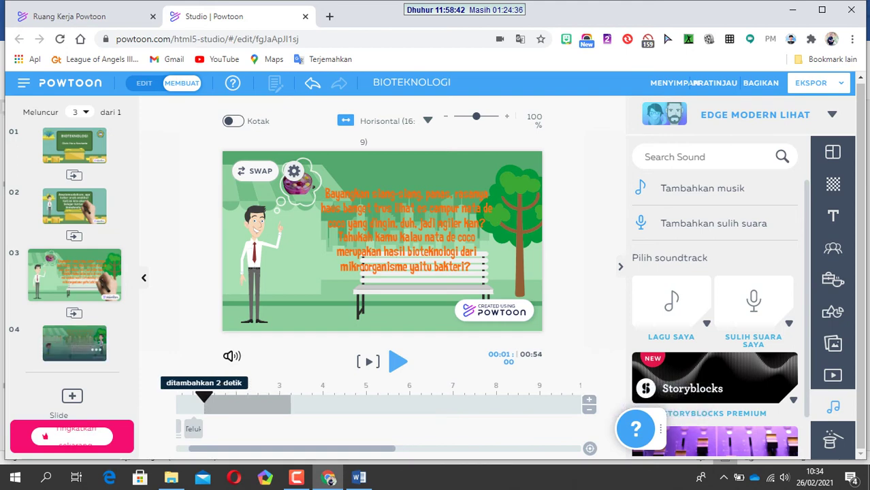
Extend slide 4 by 2 seconds at the 6-second mark, check its narration in the Word storyline and play the slide.
left_click(74, 343)
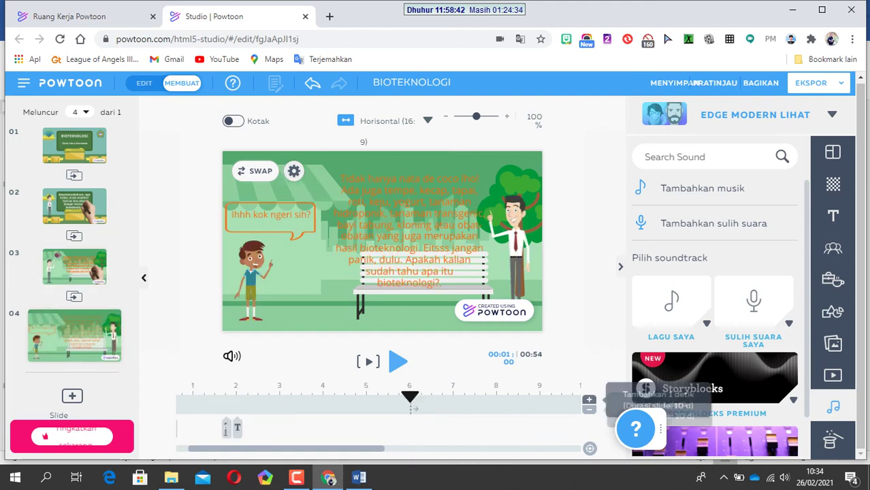
left_click(588, 401)
left_click(589, 400)
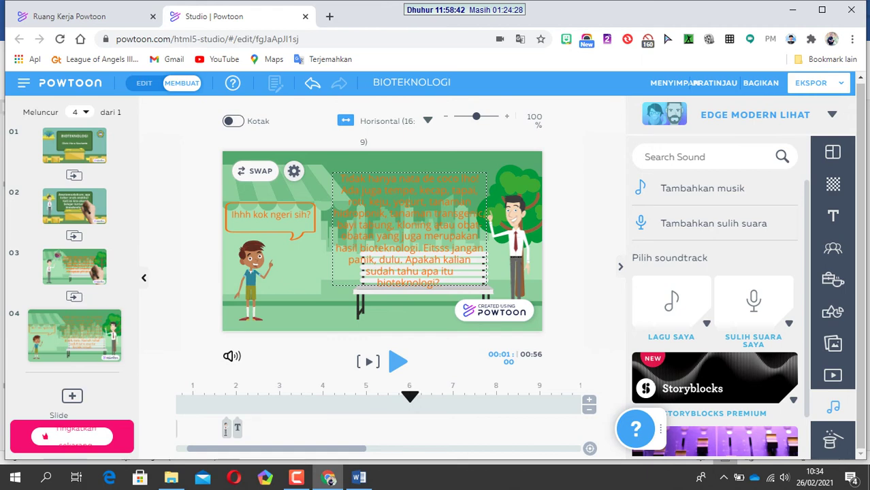
left_click(358, 477)
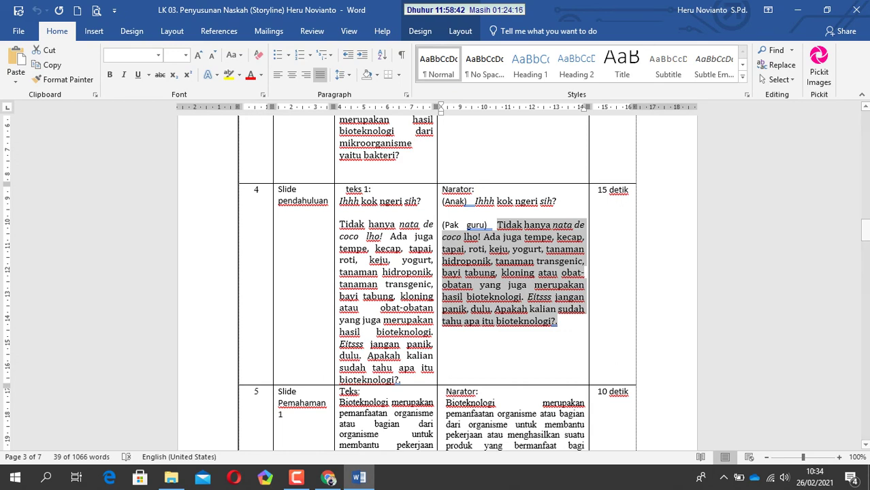
key("alt+Tab")
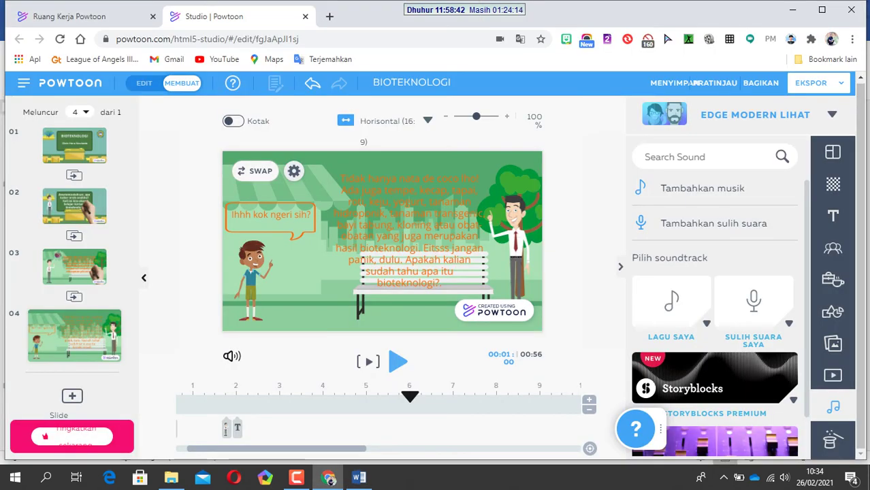
left_click(398, 362)
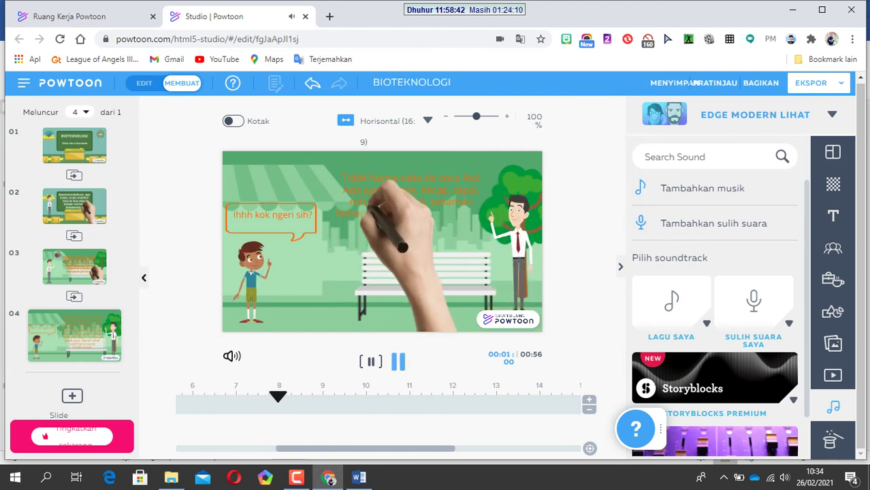
Play the video from slide 1, shorten slide 2 by 2 seconds at about the 8-second mark and replay it.
left_click(74, 145)
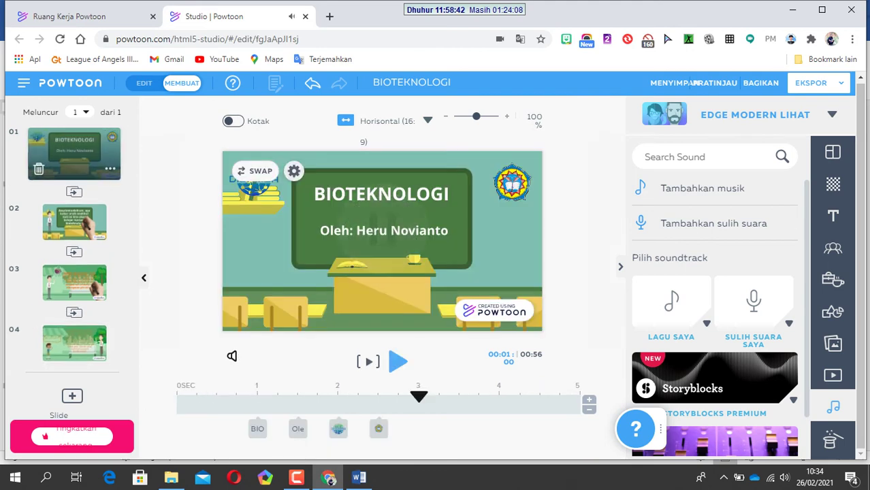
key("space")
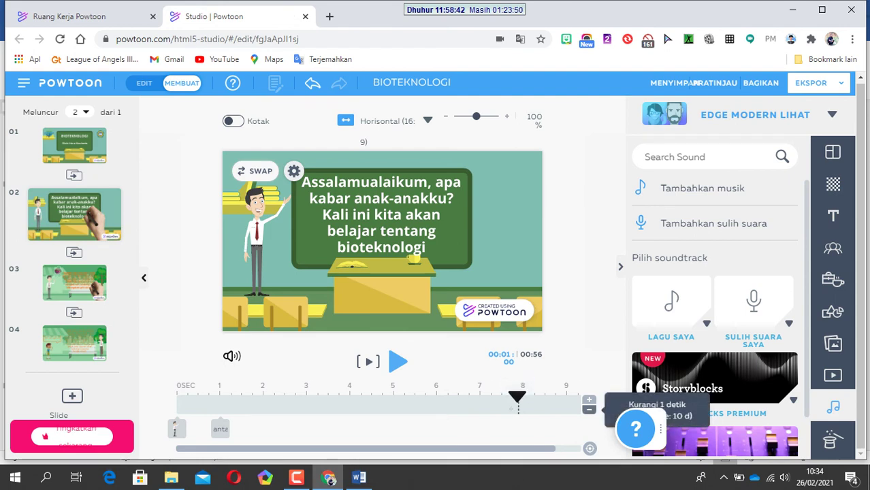
left_click(588, 409)
left_click(589, 409)
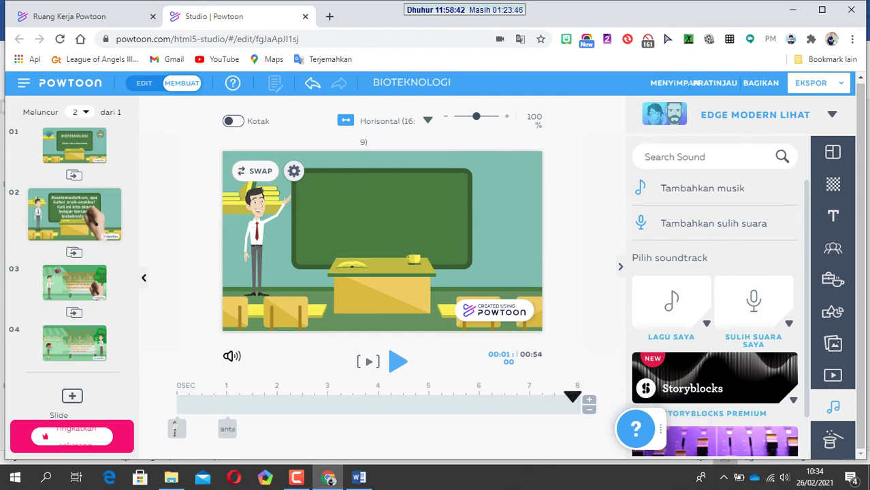
key("space")
Play slide 3, remove 2 seconds from it at about the 1-second mark and preview the result.
left_click(74, 283)
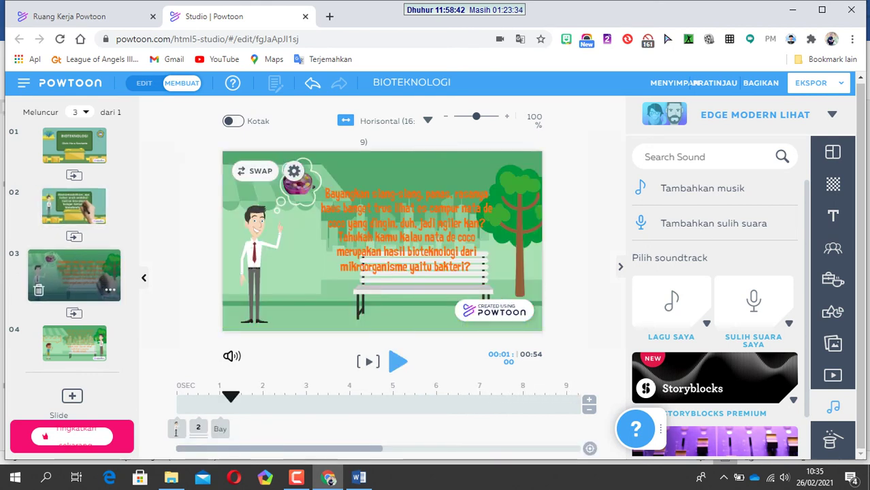
key("space")
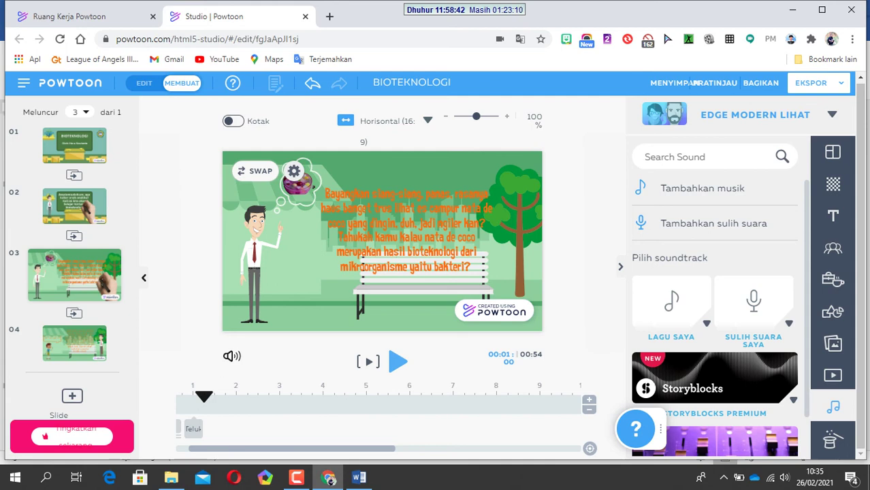
left_click_drag(291, 448, 477, 448)
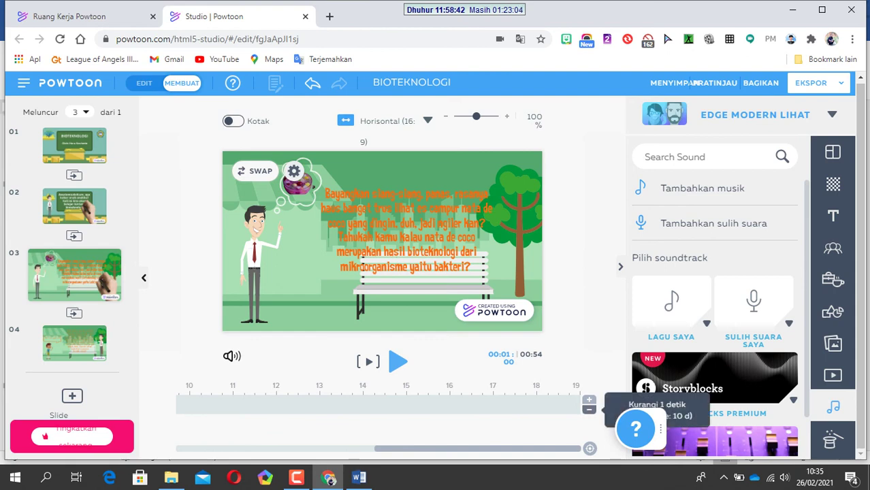
left_click(589, 408)
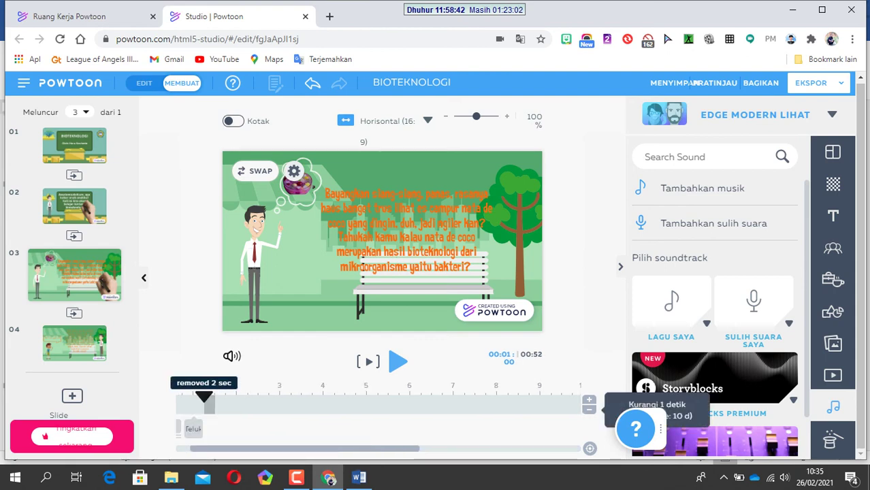
left_click(694, 82)
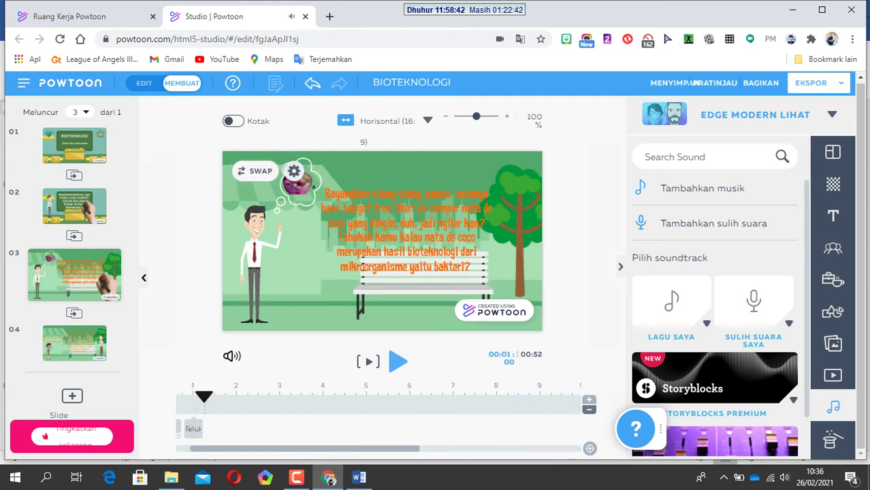
Take 1 more second off slide 3 at about the 1-second mark, play it and return to slide 1.
left_click(589, 409)
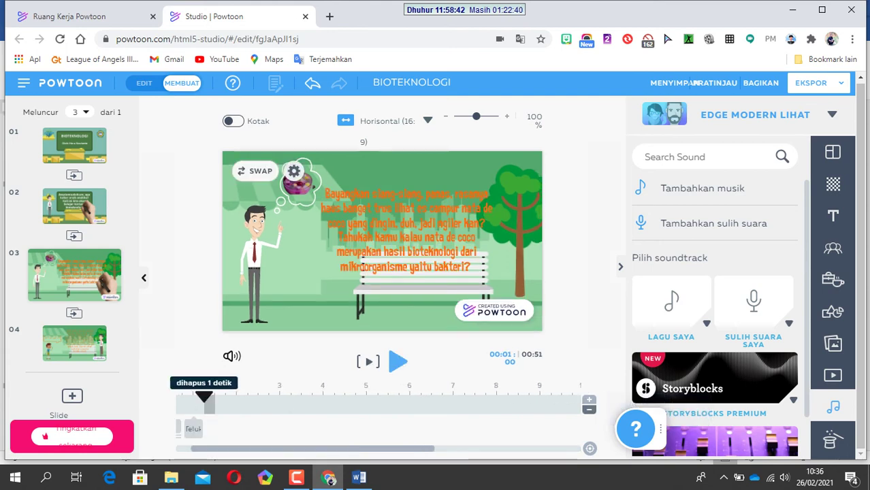
left_click_drag(312, 449, 460, 448)
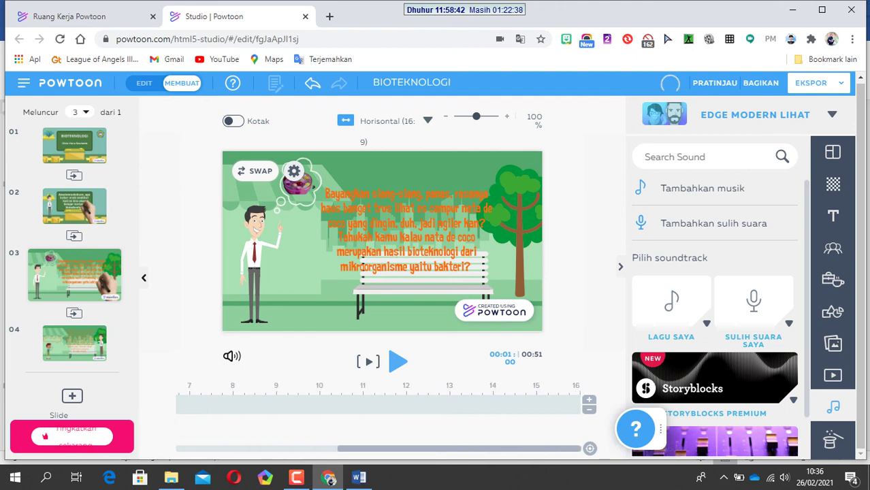
key("space")
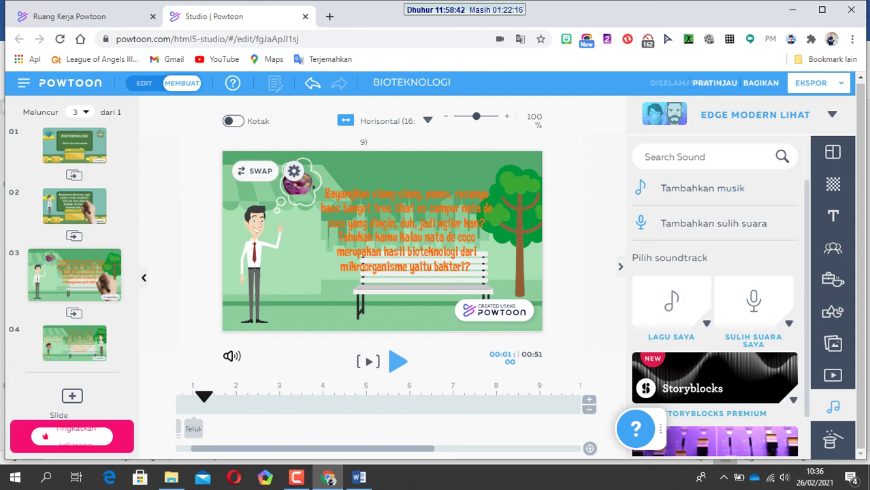
left_click(96, 152)
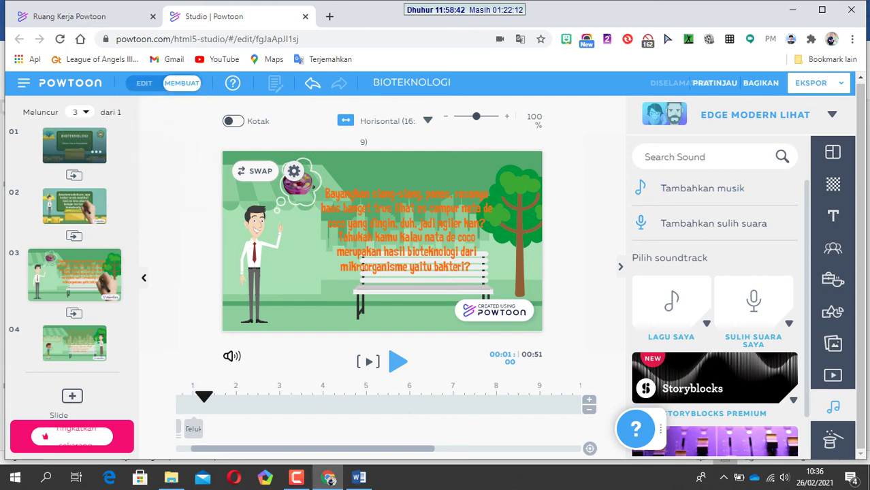
left_click(74, 145)
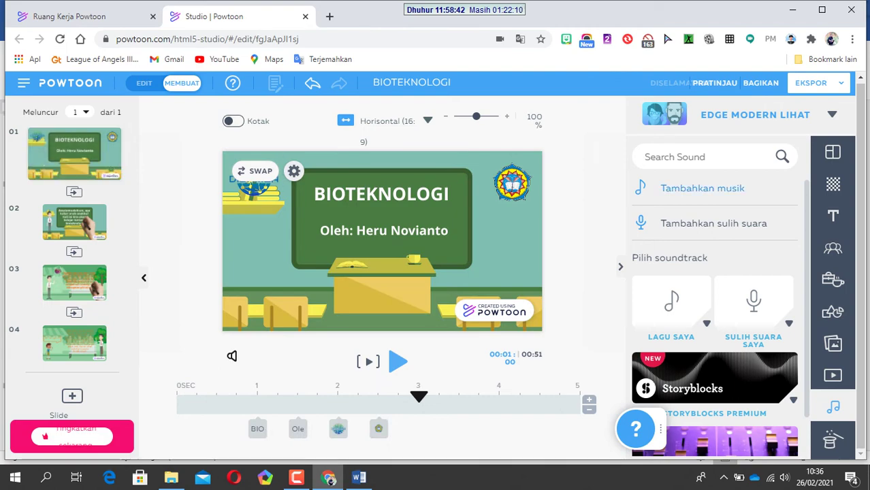
left_click(701, 188)
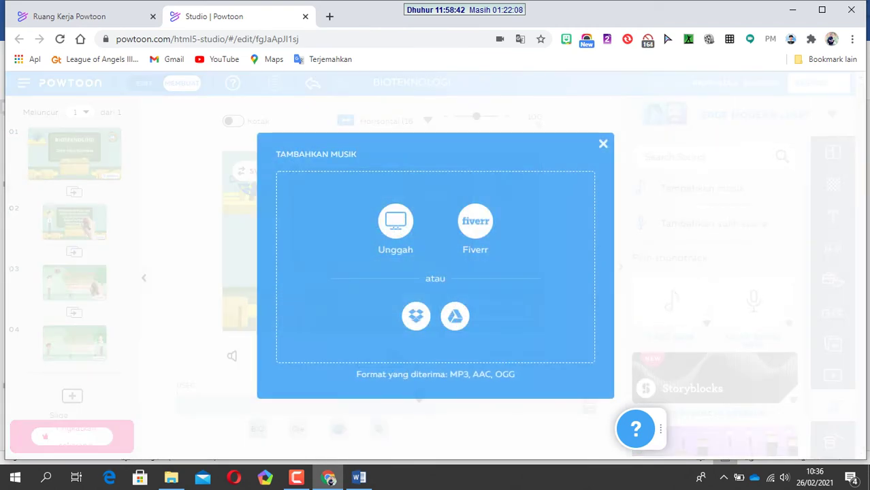
key("Escape")
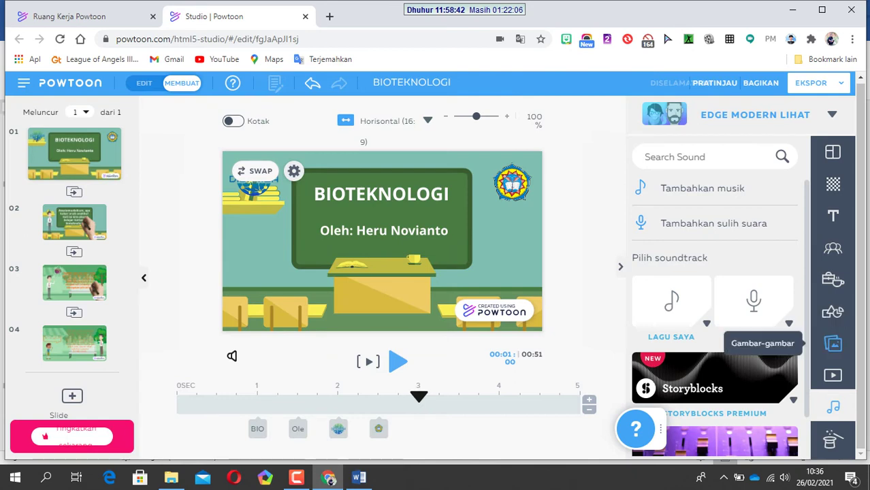
left_click(832, 407)
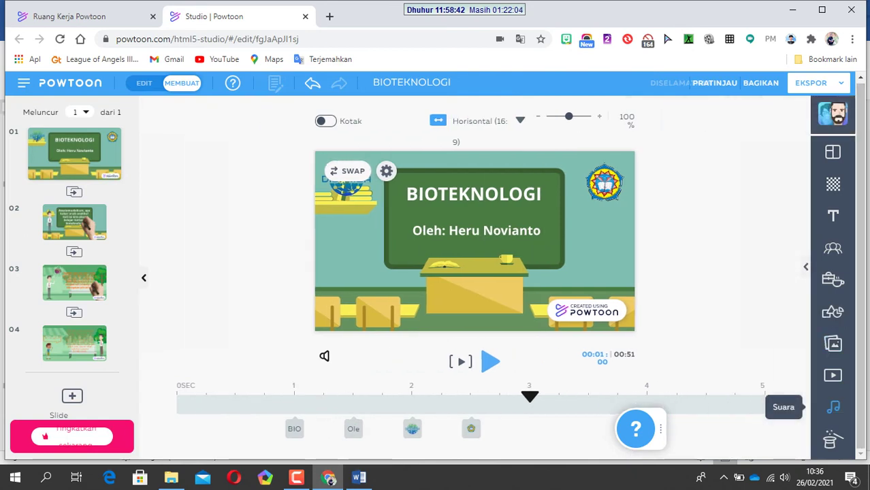
left_click(832, 406)
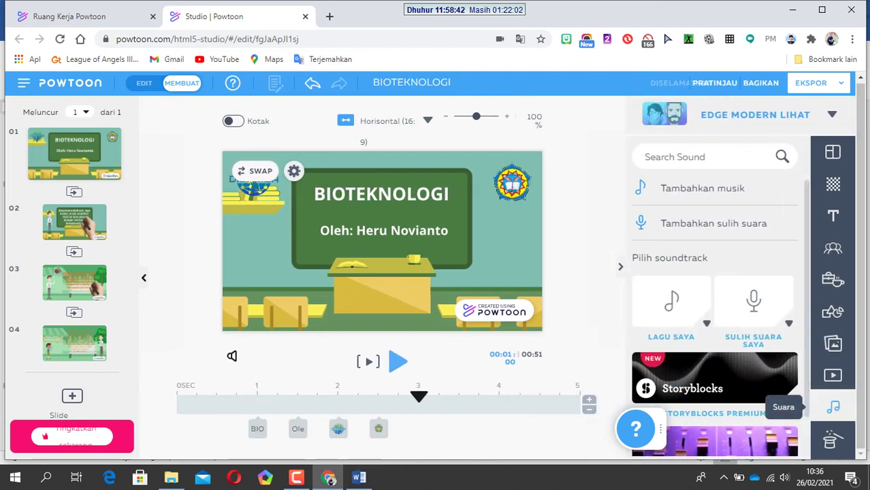
Browse the free soundtracks for background music.
scroll(715, 306, "down", 1)
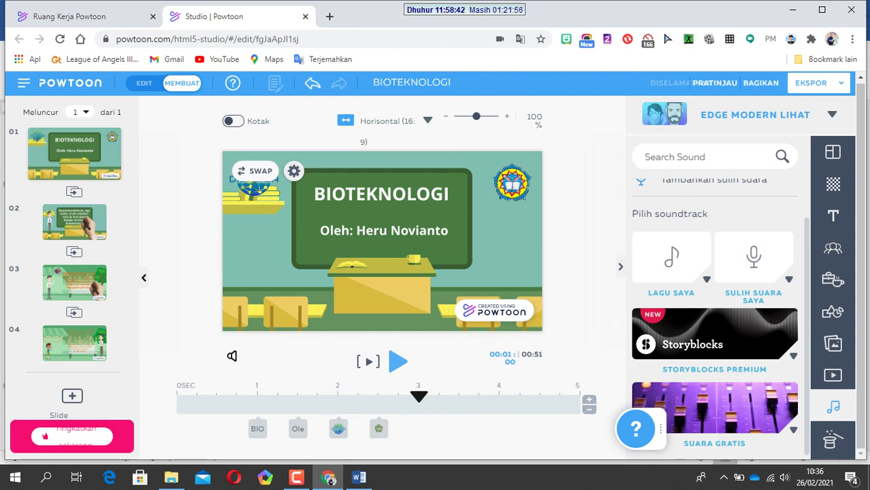
scroll(714, 306, "down", 3)
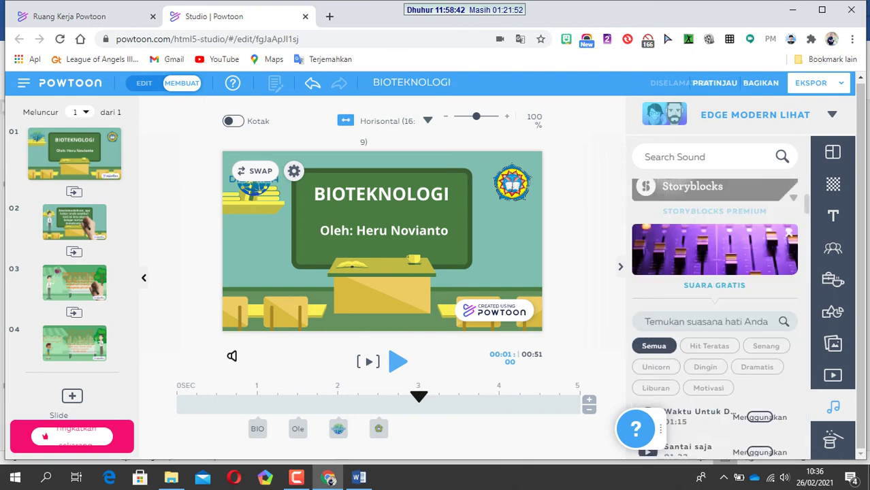
scroll(714, 306, "down", 2)
scroll(715, 320, "down", 5)
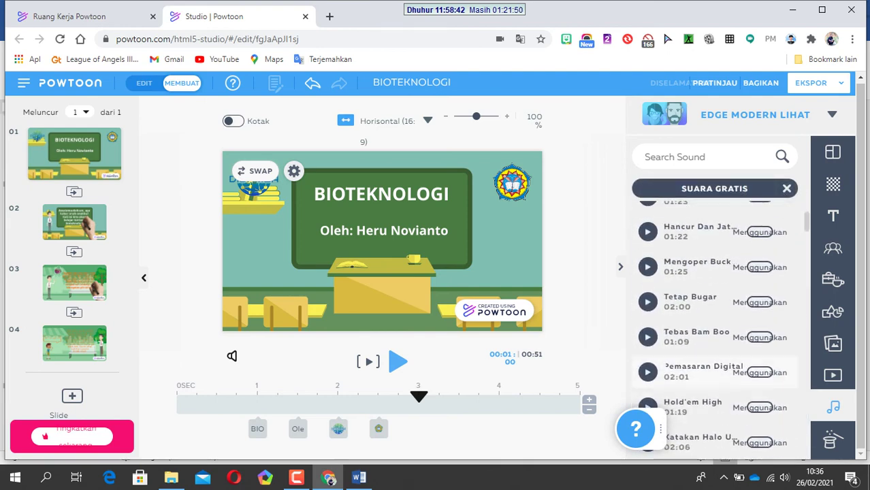
scroll(714, 307, "up", 5)
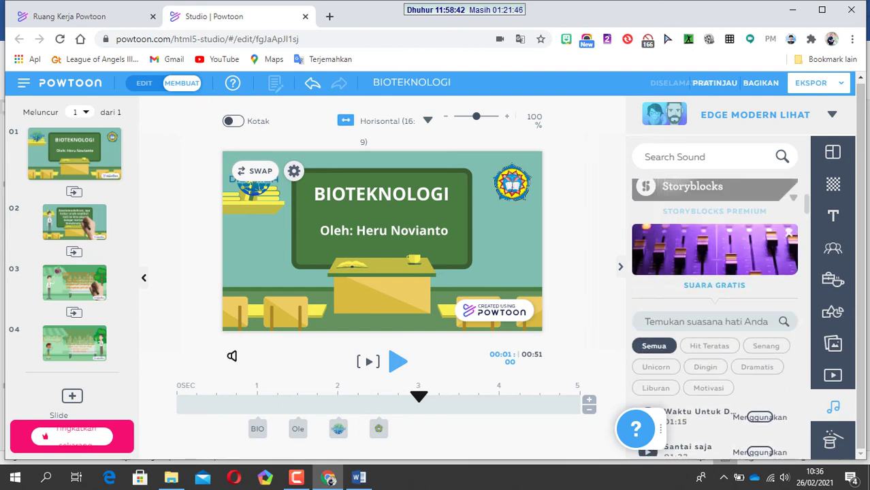
scroll(714, 306, "up", 3)
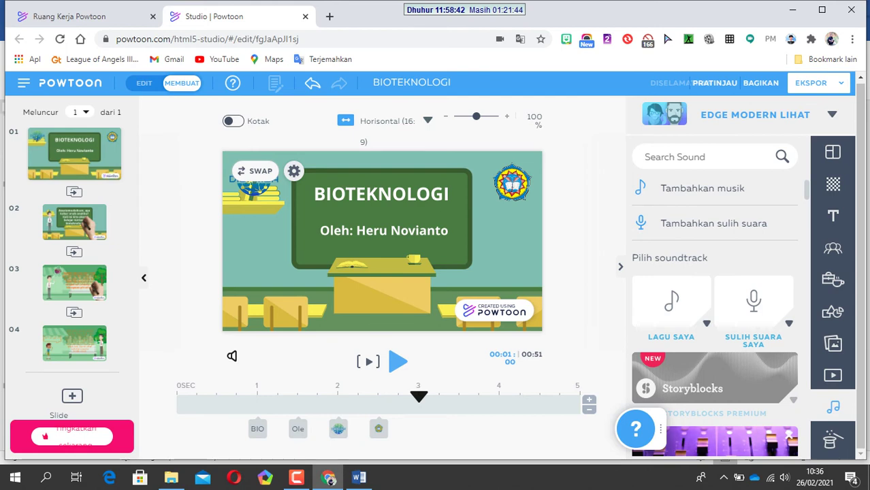
List the uploaded songs in the sound library and listen to the first Backsound track.
left_click(671, 301)
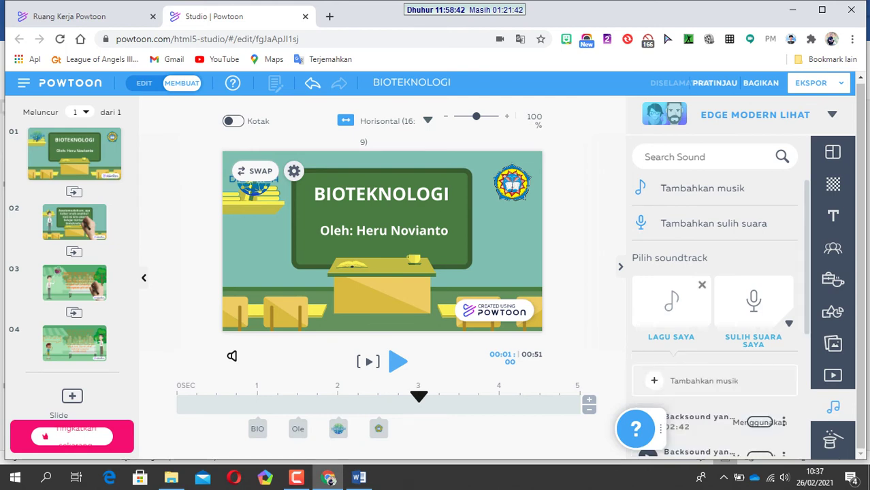
scroll(714, 306, "down", 2)
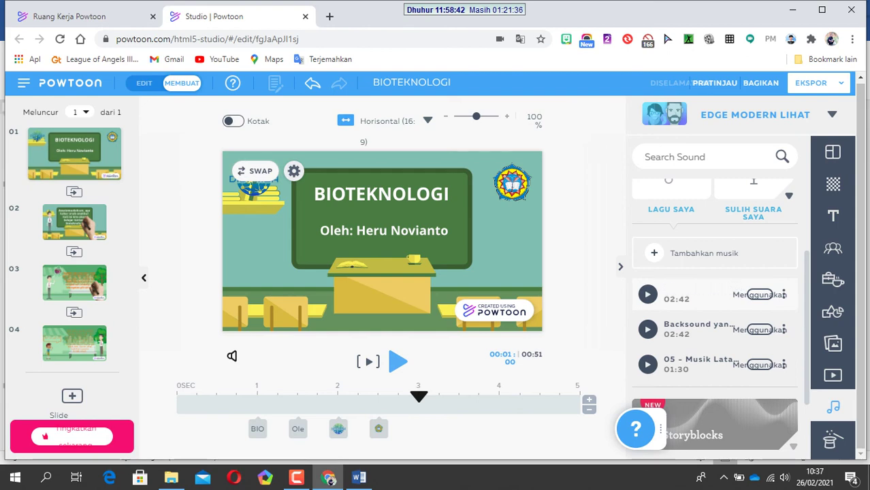
left_click(648, 294)
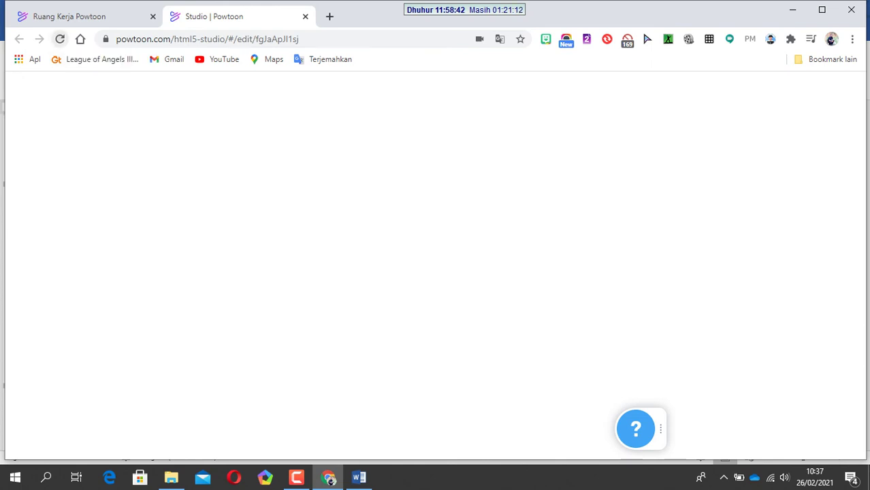
Reload the studio and upload "Backsound yang Cocok Untuk Video Tutorial - Positive Happy NO COPYRIGHT SOUND" from Downloads as the Powtoon's music.
left_click(60, 39)
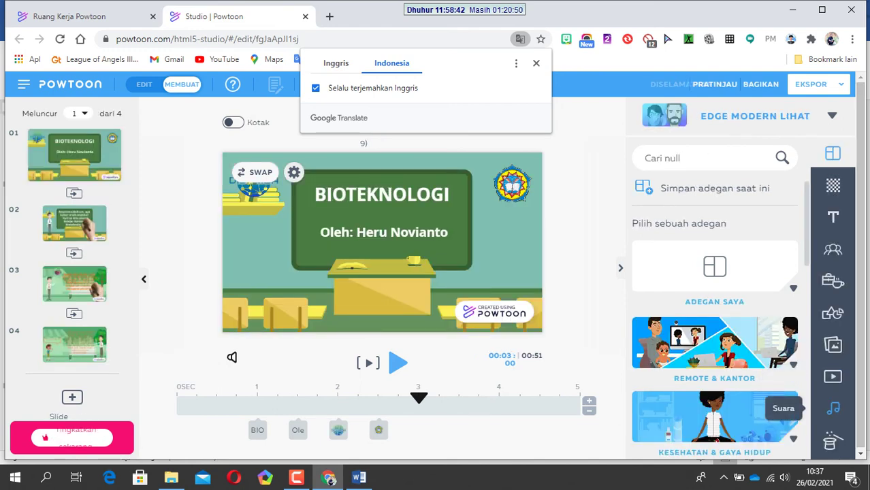
left_click(833, 408)
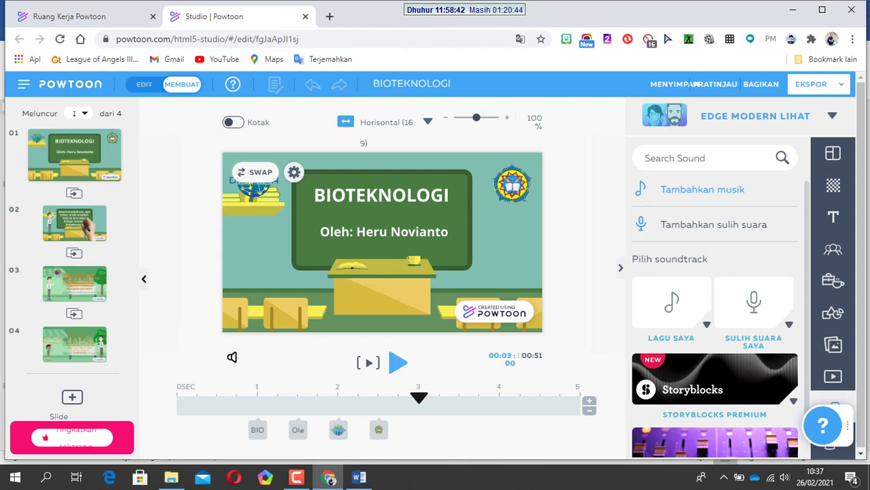
left_click(701, 189)
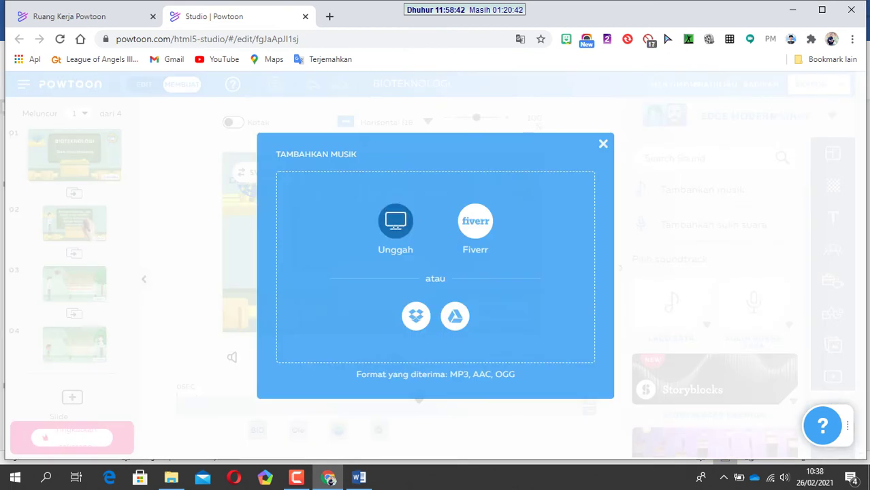
left_click(395, 221)
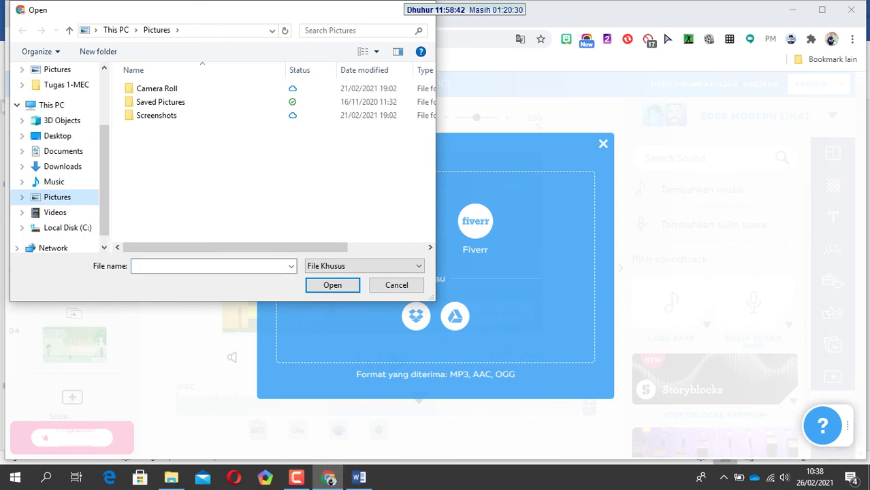
left_click(63, 166)
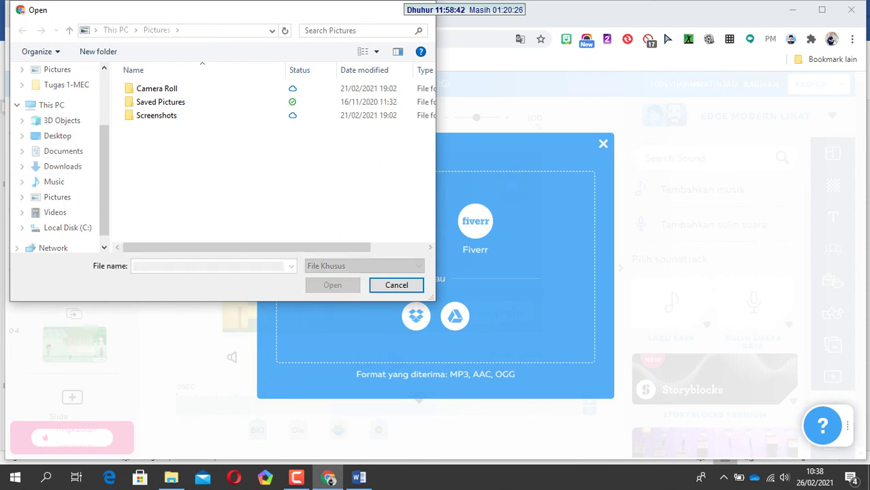
scroll(170, 140, "down", 1)
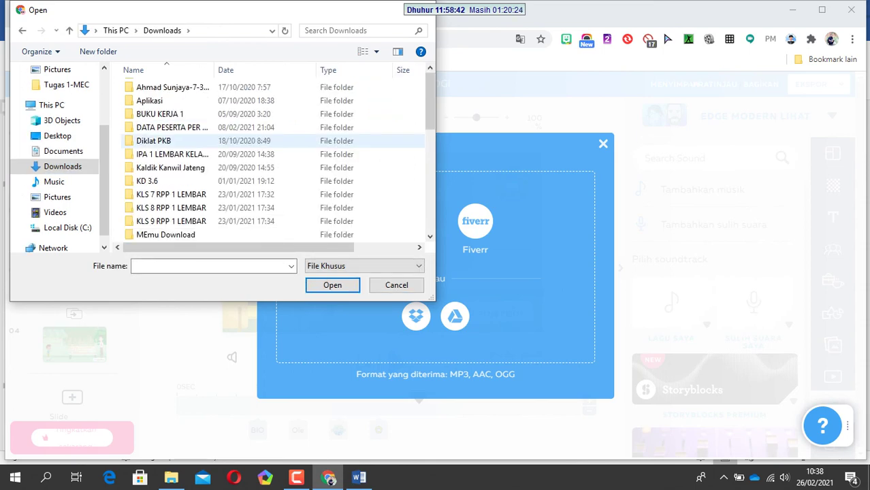
scroll(170, 141, "down", 6)
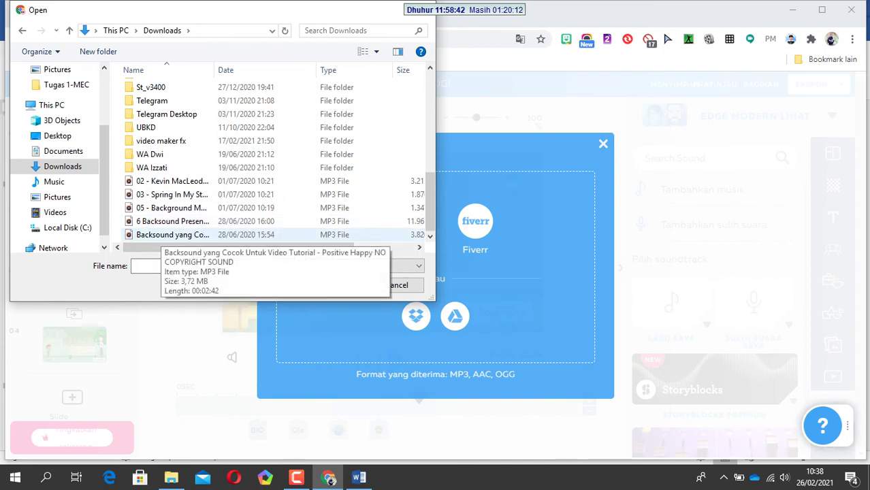
left_click(172, 234)
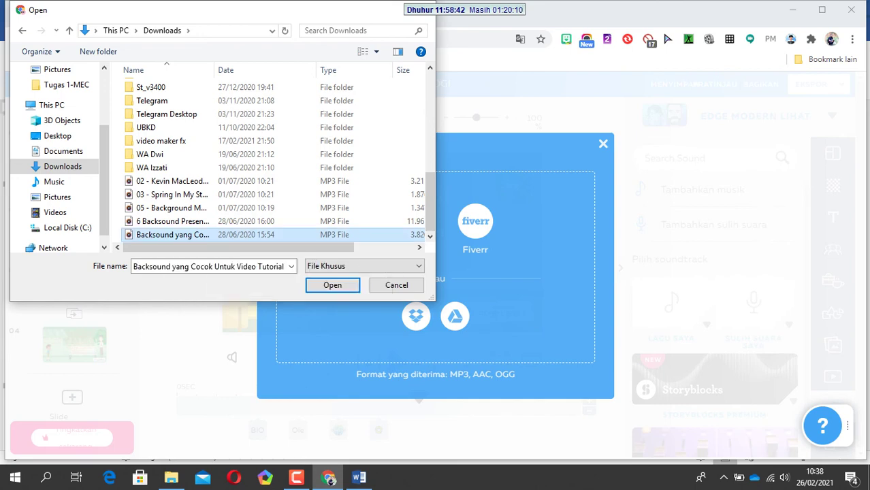
left_click(332, 284)
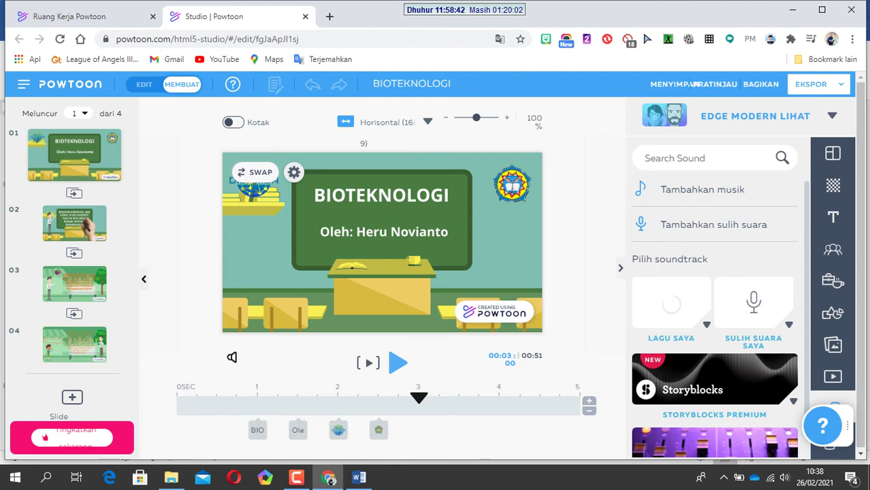
scroll(715, 320, "down", 1)
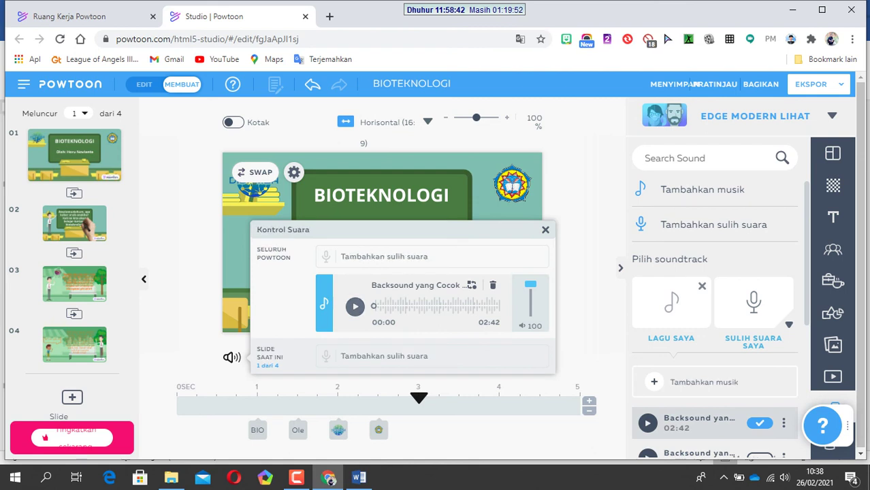
Listen to the added Backsound track, and play the Powtoon from slide 1 into slide 3 to check the music against the voice-overs.
left_click(354, 307)
key("Escape")
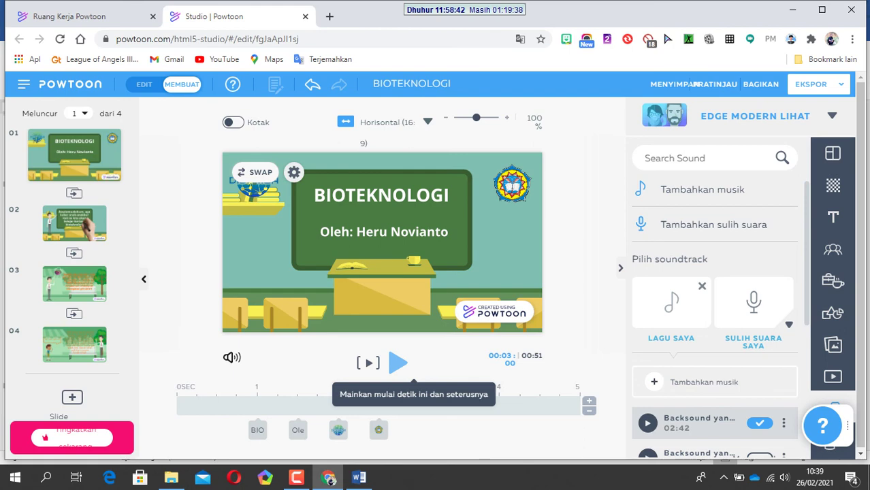
left_click(398, 363)
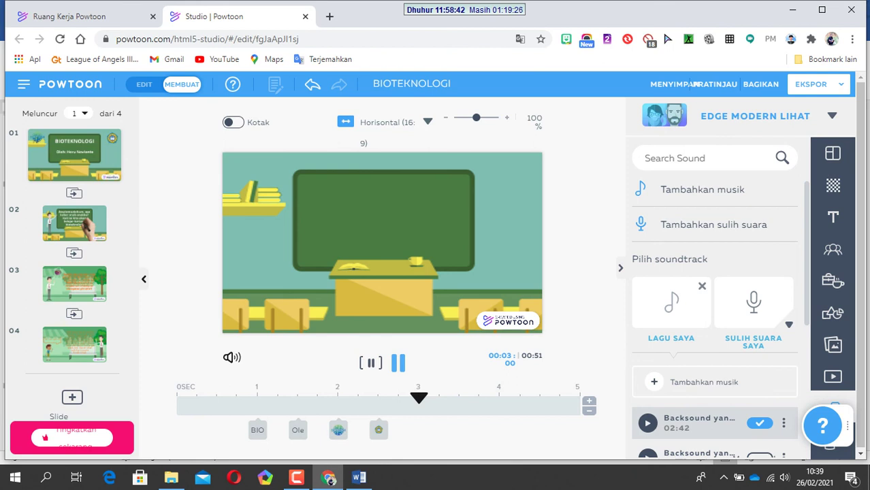
key("space")
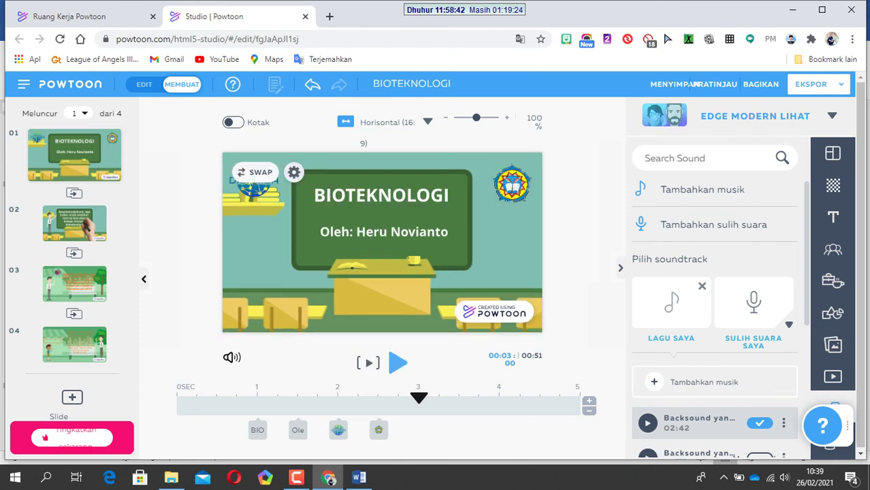
key("space")
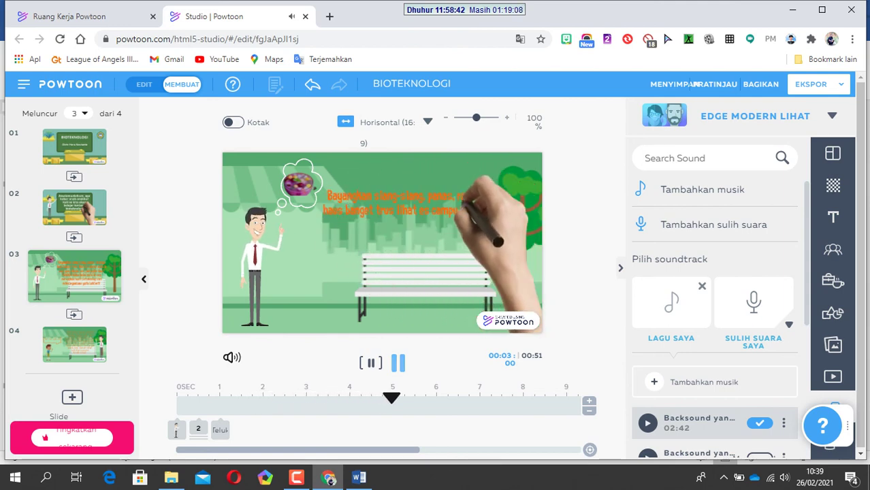
key("space")
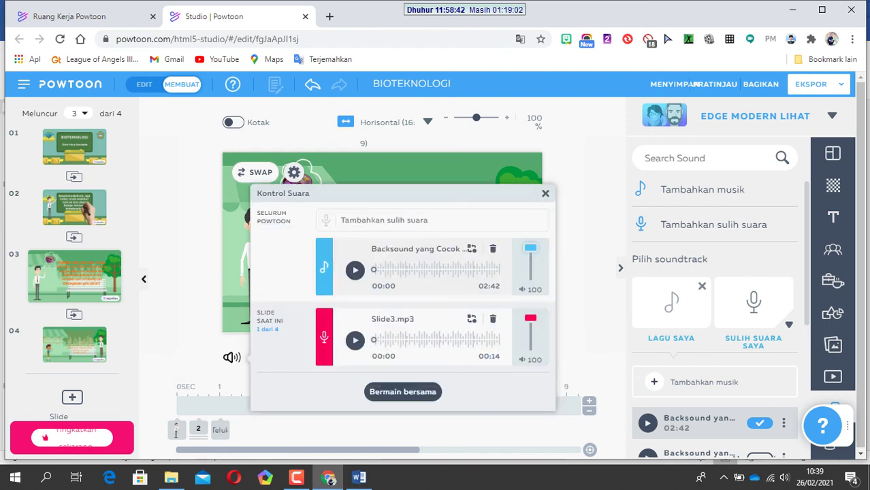
Lower the Backsound music volume to 25 and replay the whole Powtoon from slide 1.
left_click_drag(530, 252, 530, 266)
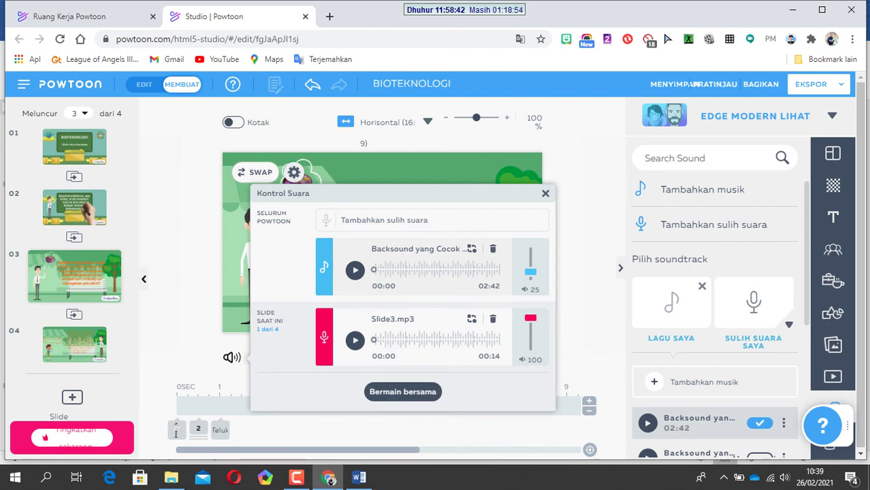
key("Escape")
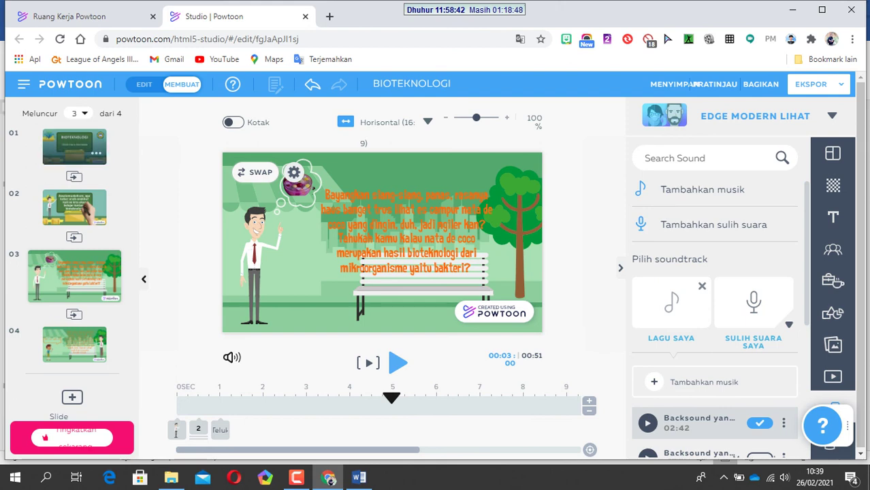
left_click(74, 146)
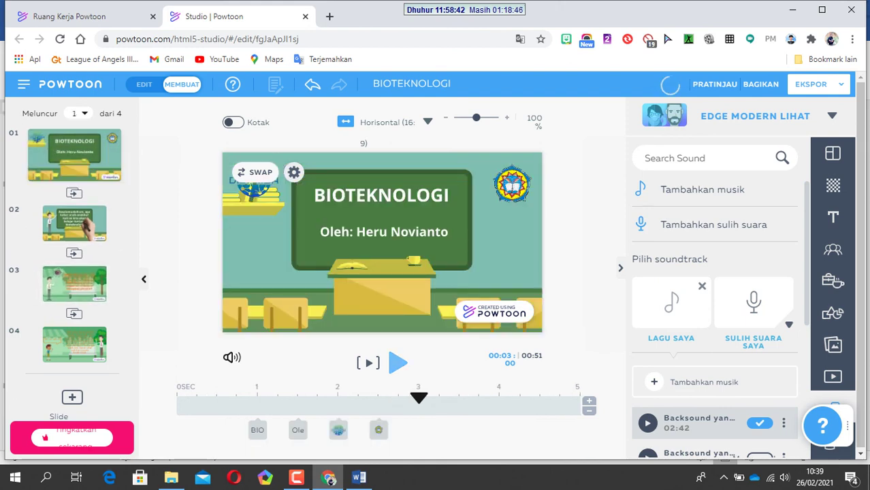
left_click(398, 362)
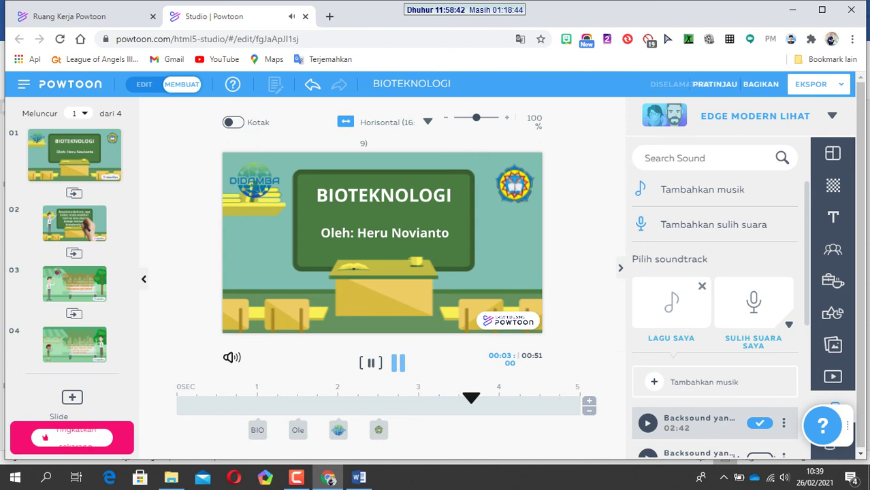
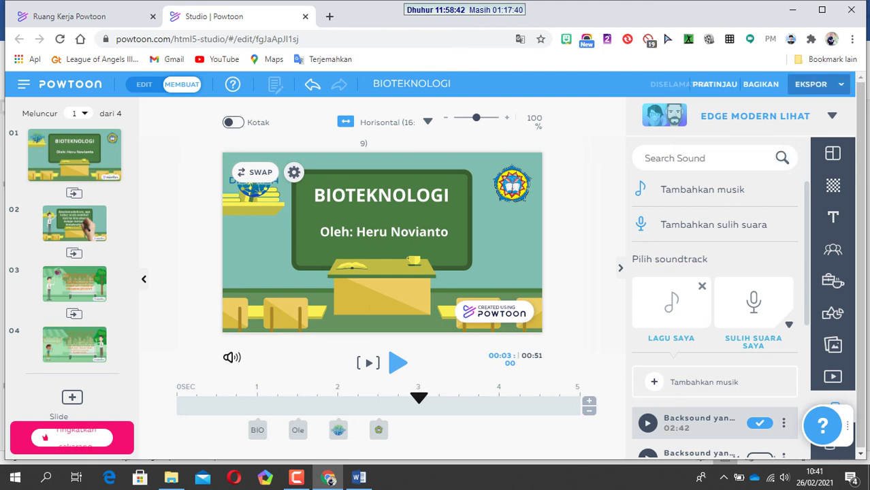
Start a YouTube export with the already authorized account and Public privacy, and continue to the video details.
left_click(811, 84)
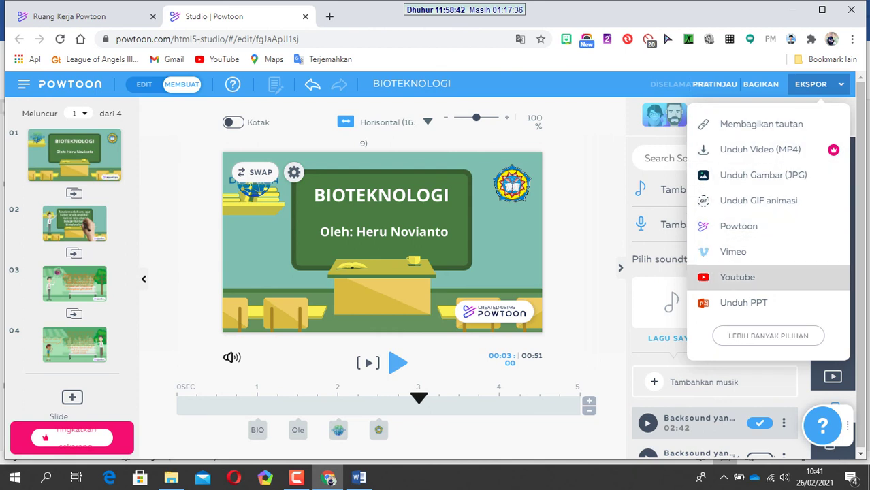
left_click(736, 277)
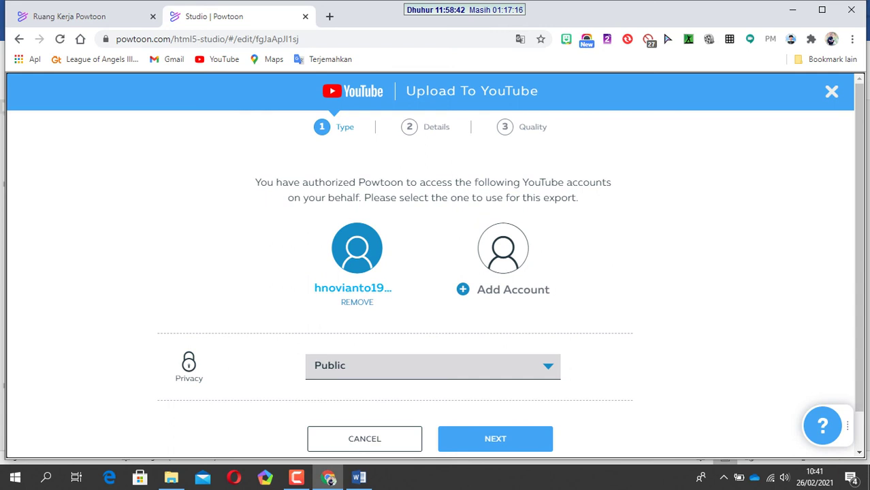
scroll(434, 263, "down", 1)
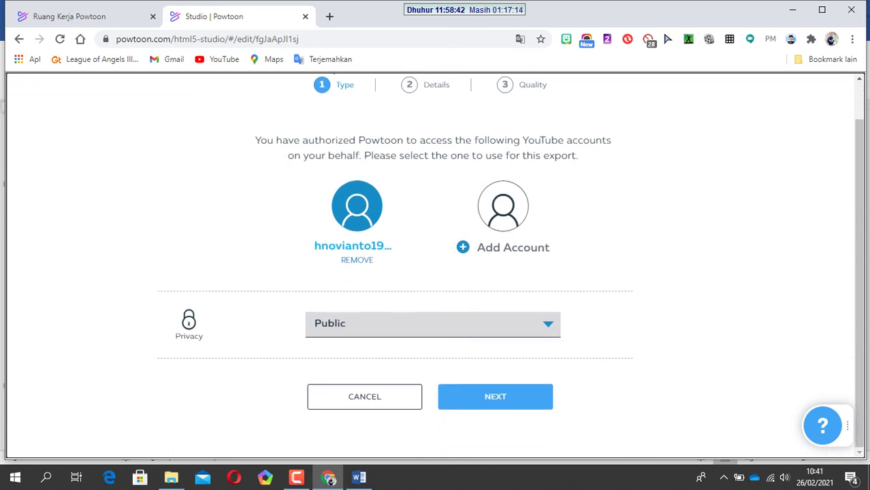
left_click(433, 324)
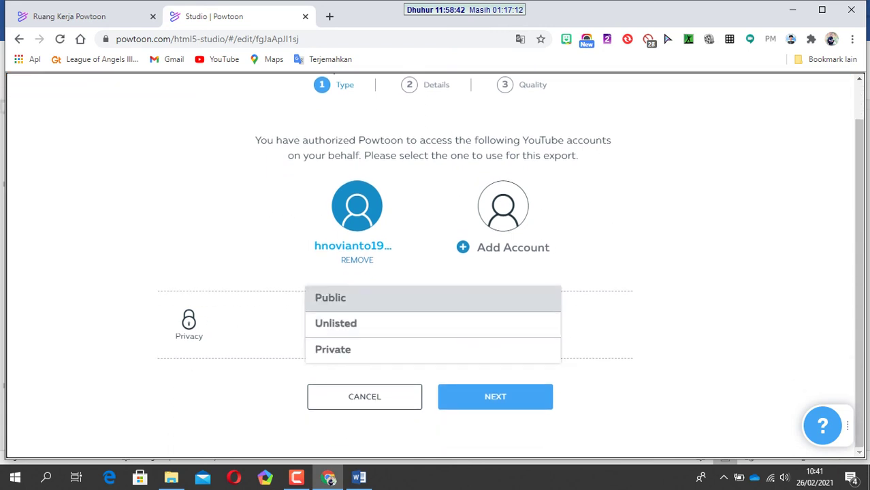
left_click(408, 297)
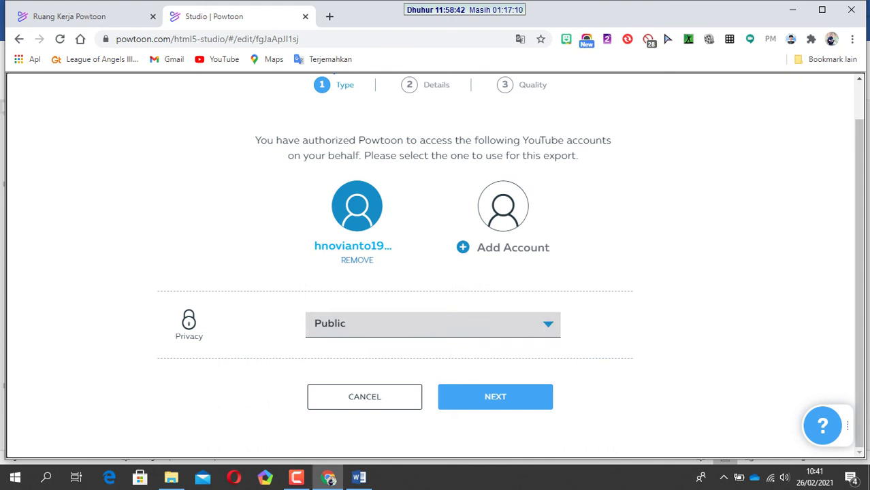
left_click(495, 396)
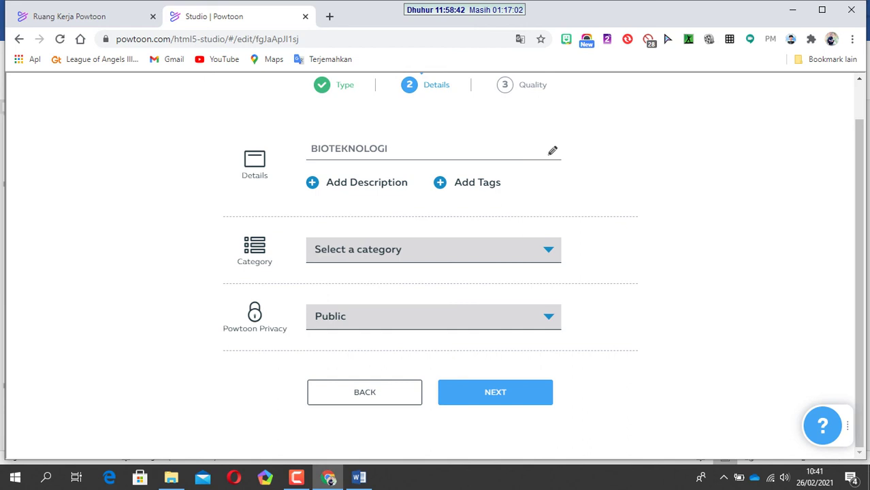
Title the video "BIOTEKNOLOGI (Scren recorder)" and save the description "Vidio ini merupakan scren recorder tahapan membuat vidio pembelajaran menggunakan powtoon".
left_click(389, 148)
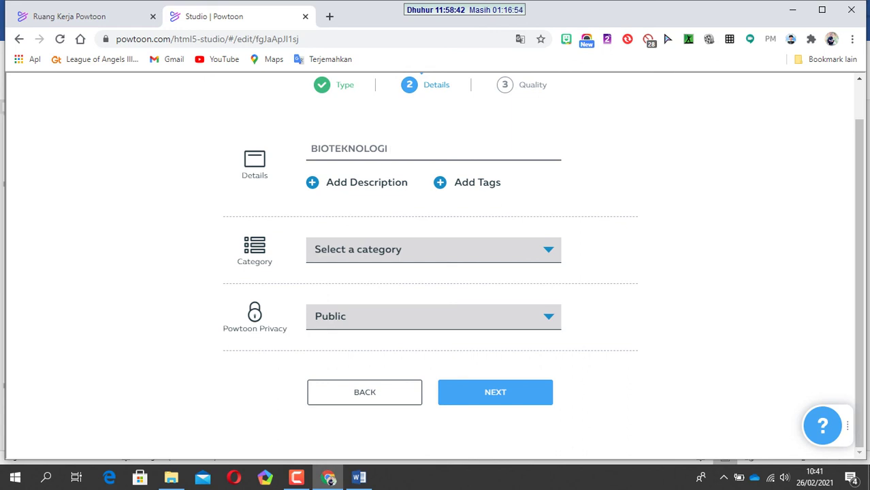
type("(Scren recorder)")
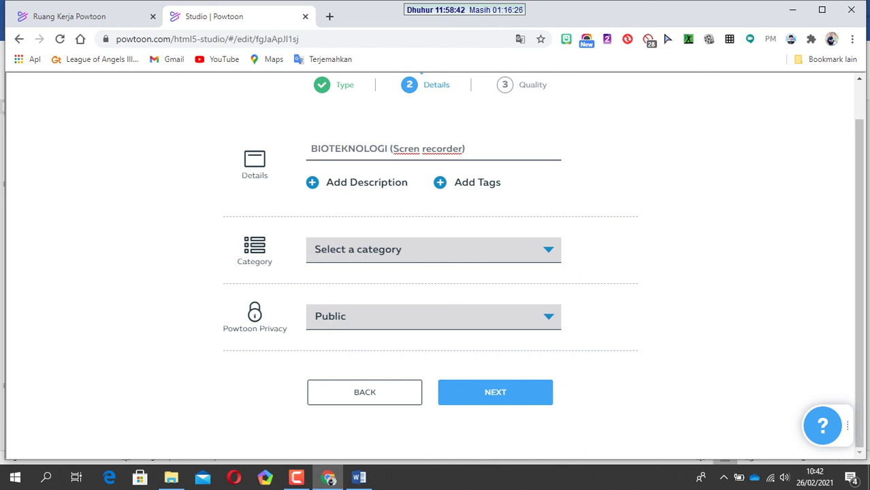
left_click(361, 182)
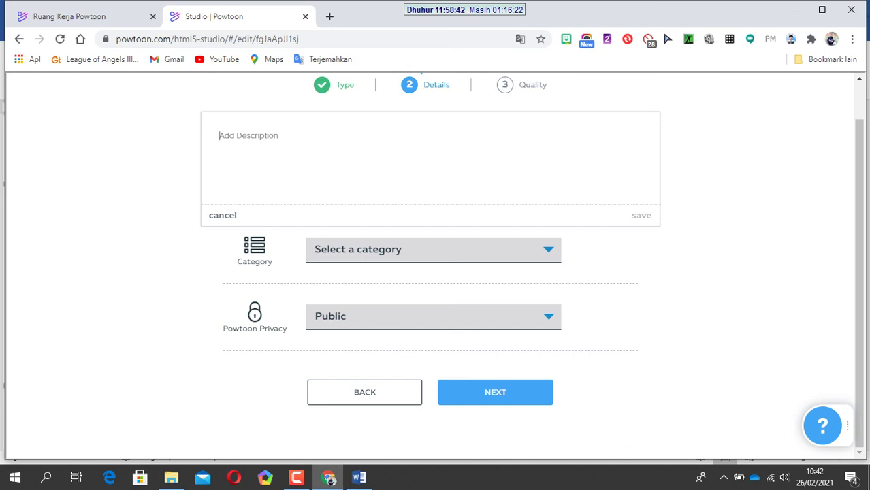
type("Vi")
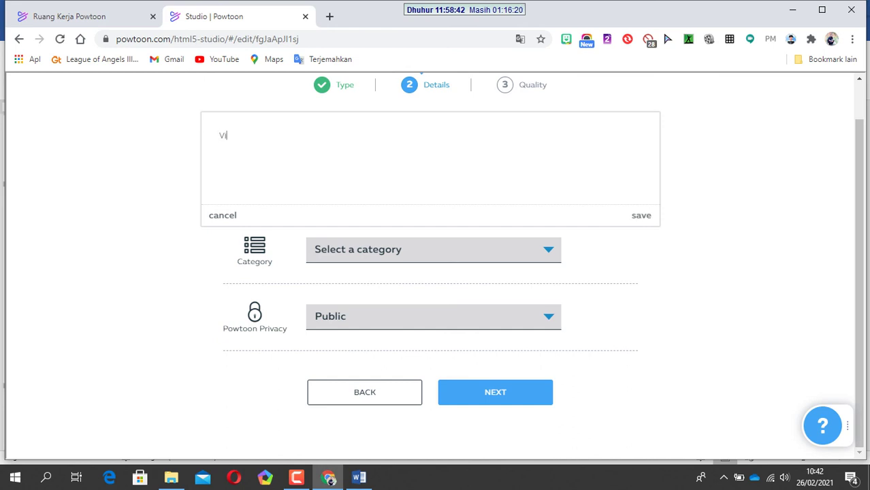
type("dio ini ")
type("be")
key("BackSpace")
key("BackSpace")
type("merupakan ")
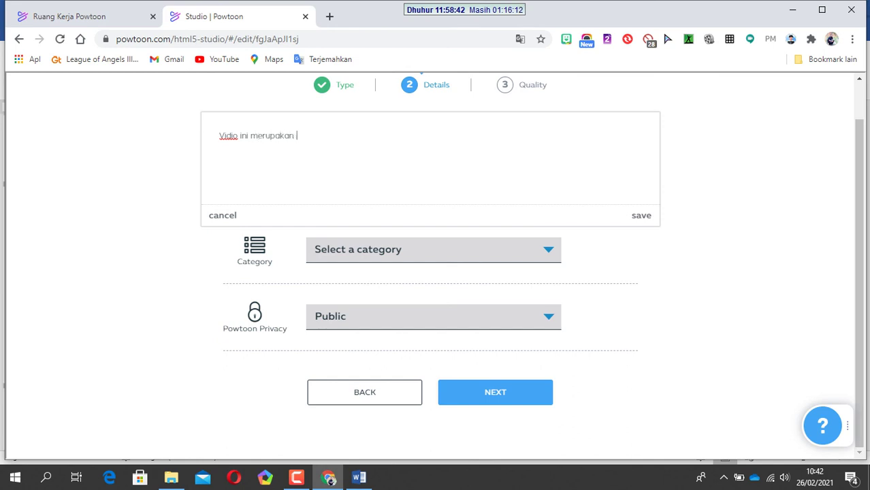
type("scren recorder taha")
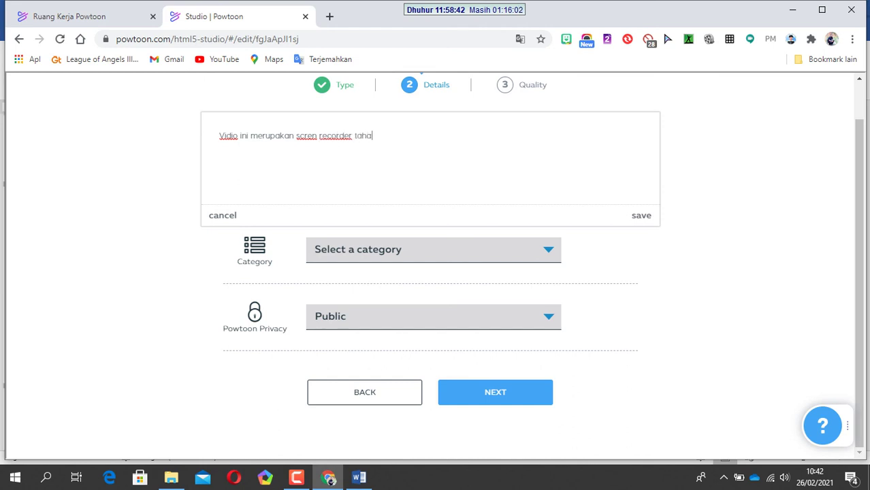
type("pan memp")
key("BackSpace")
type("buat vidio")
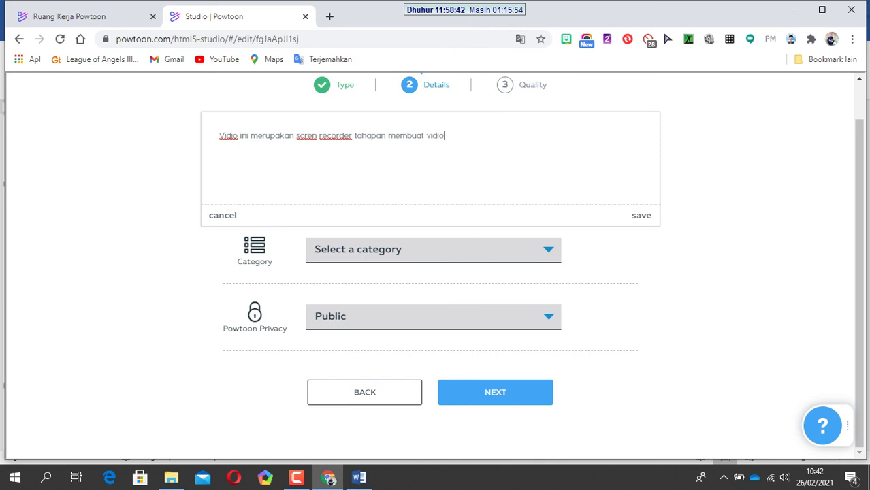
type(" pembelajaran me")
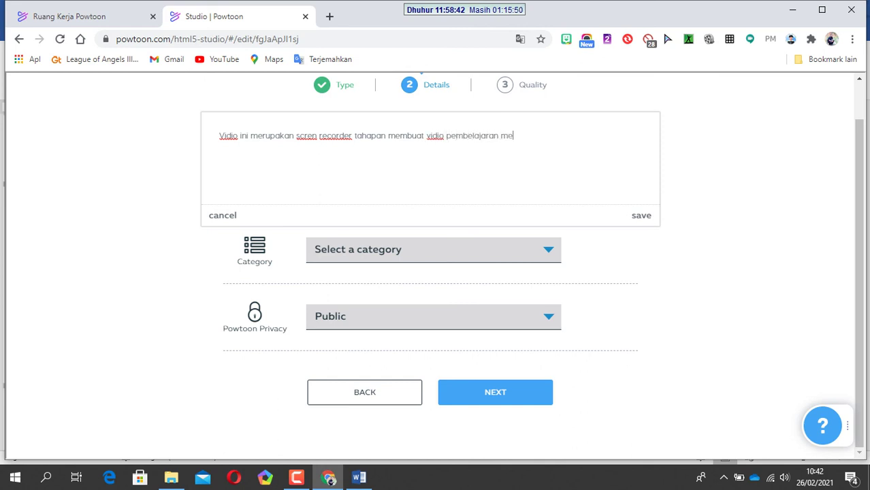
type("nggunakan powtoon")
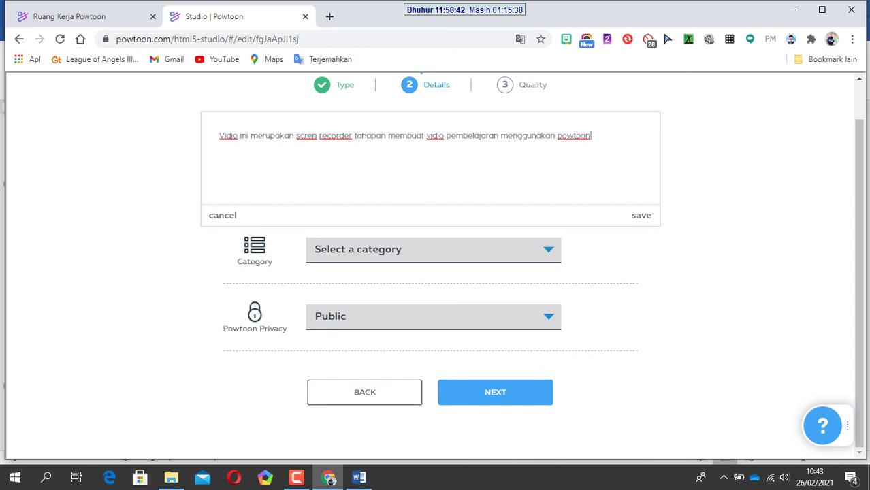
key("Return")
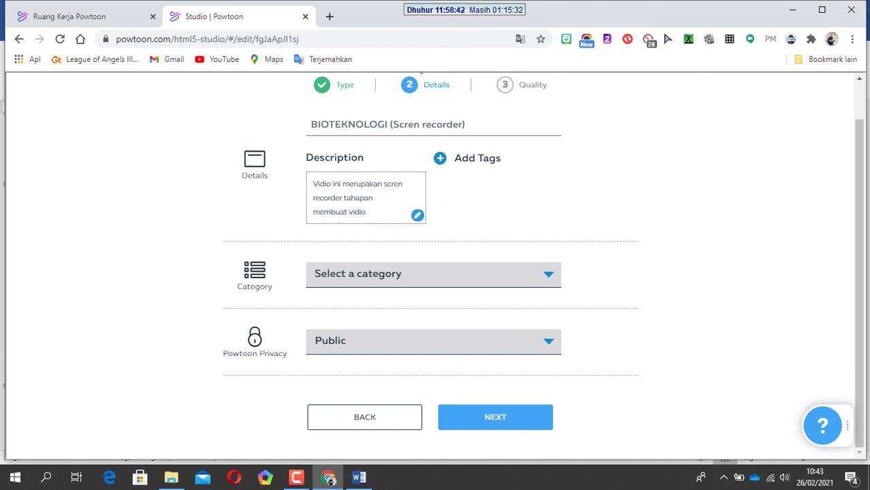
Add and save the video tags #scren recorder, #vidio pembelajaran, #tutorial and #powtoon.
left_click(469, 158)
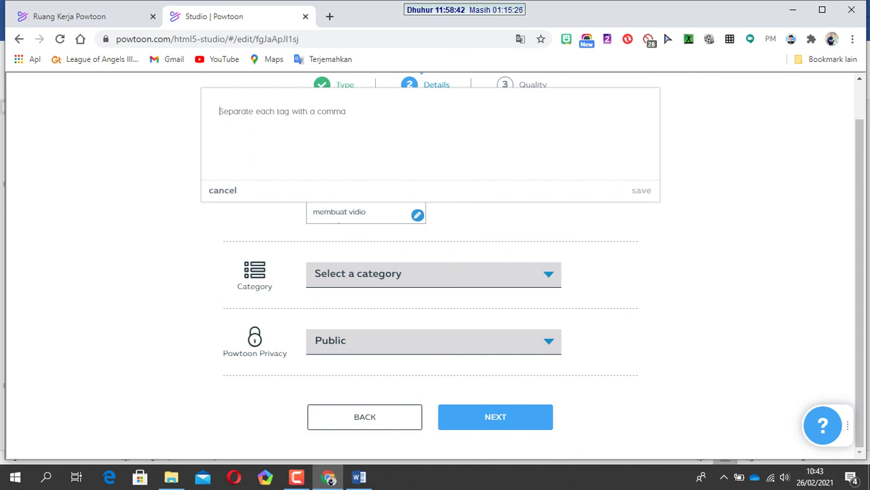
type("#")
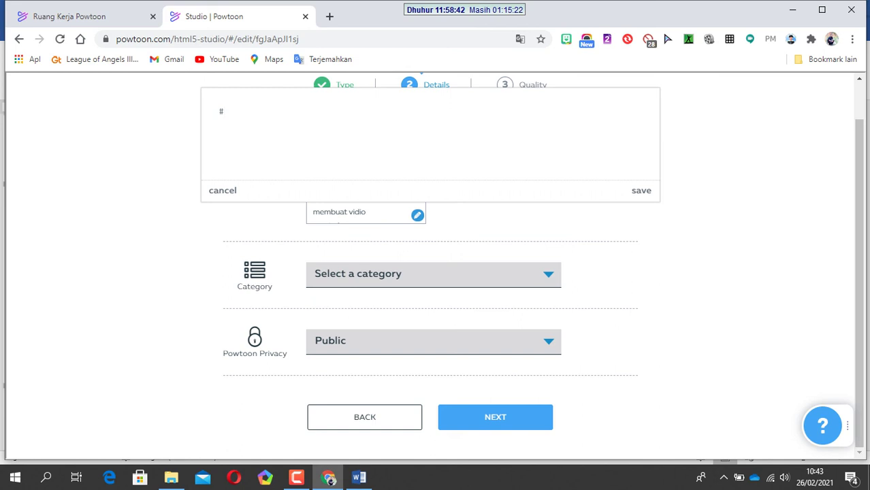
type("scren recorder,")
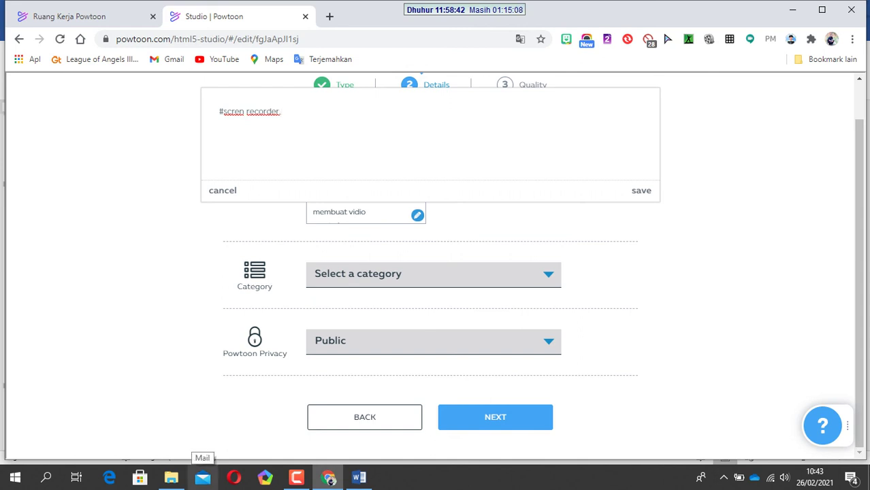
type(" #vidio pemb")
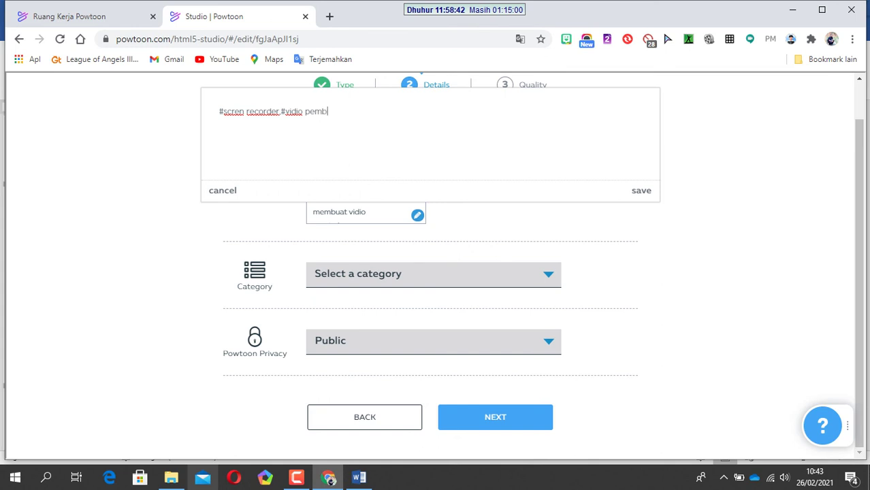
type("elajaran,#tutorial")
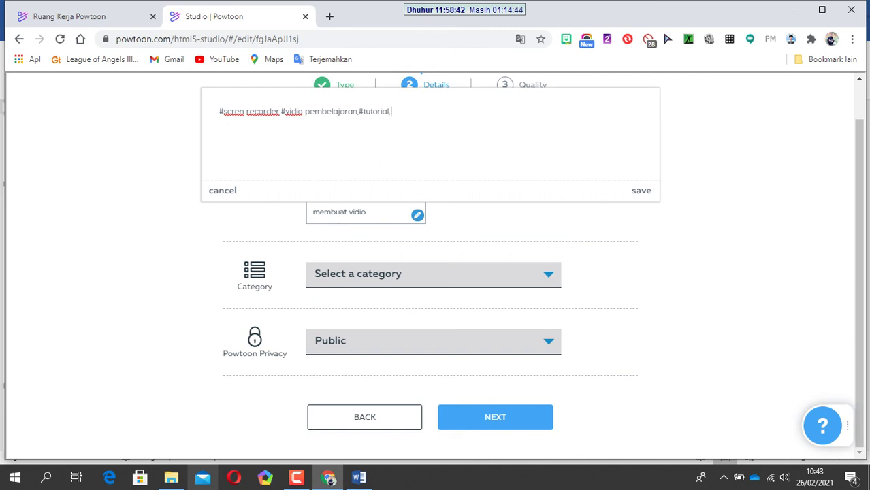
type(",#powtoon")
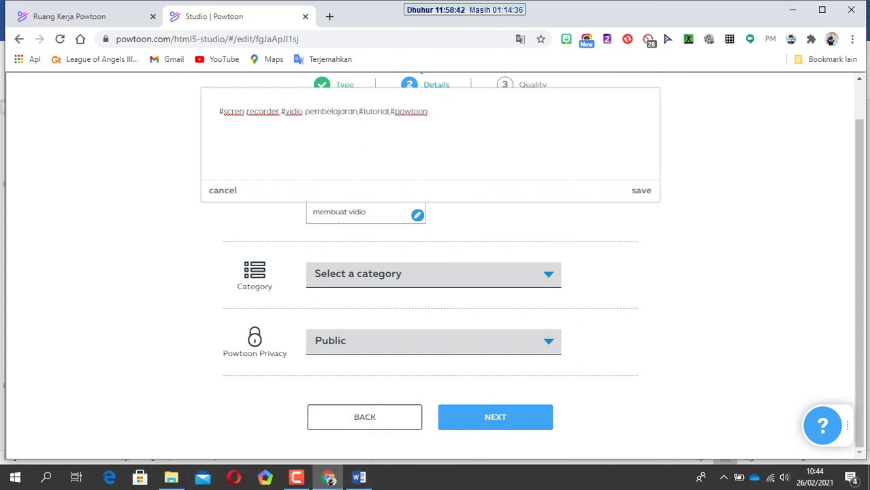
key("Return")
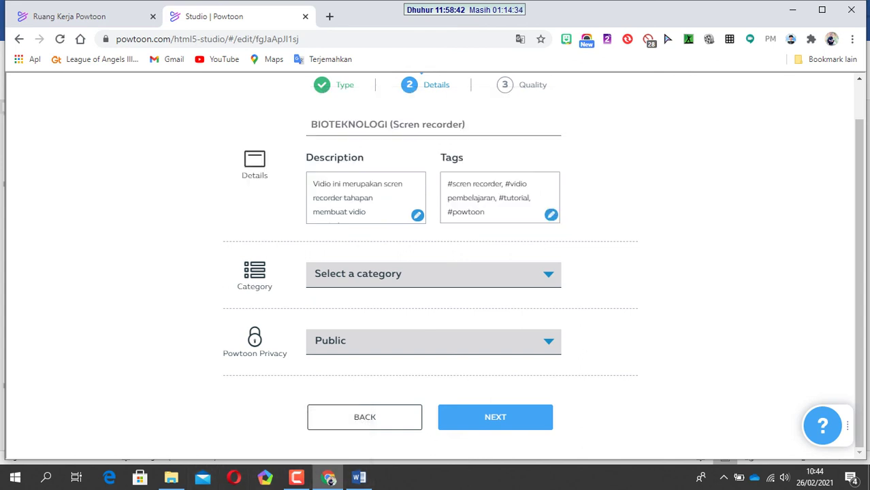
Set the category to Education and upload the Powtoon to YouTube in HD 720p with watermarks, staying on the page until it finishes.
left_click(433, 281)
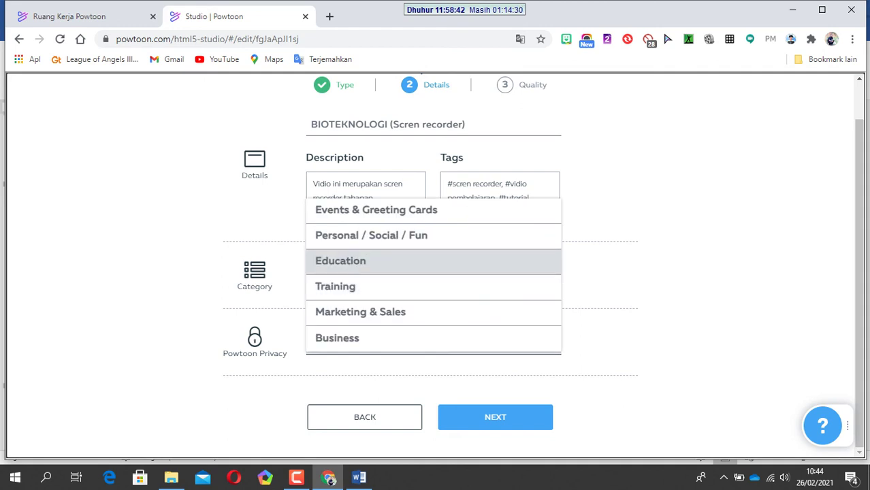
left_click(340, 260)
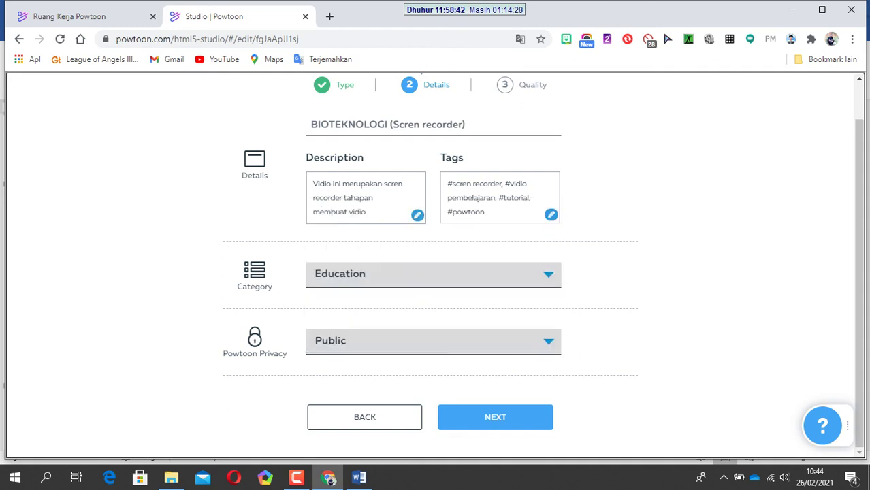
left_click(494, 416)
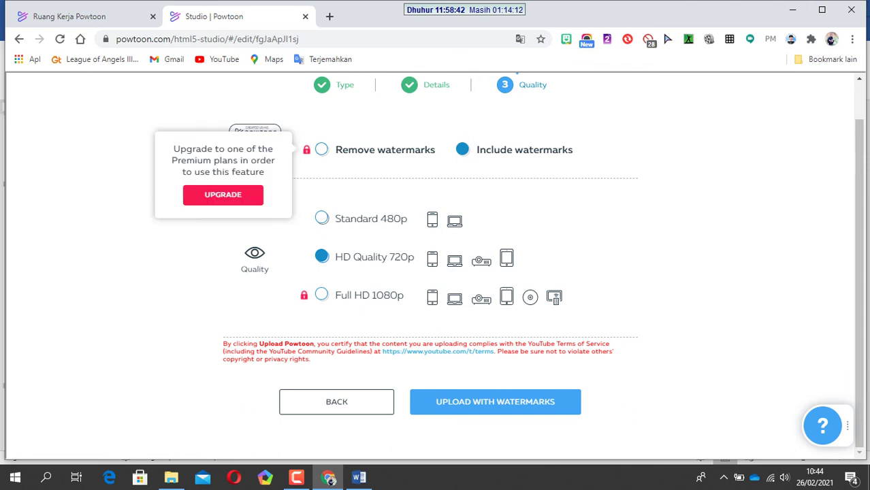
left_click(495, 401)
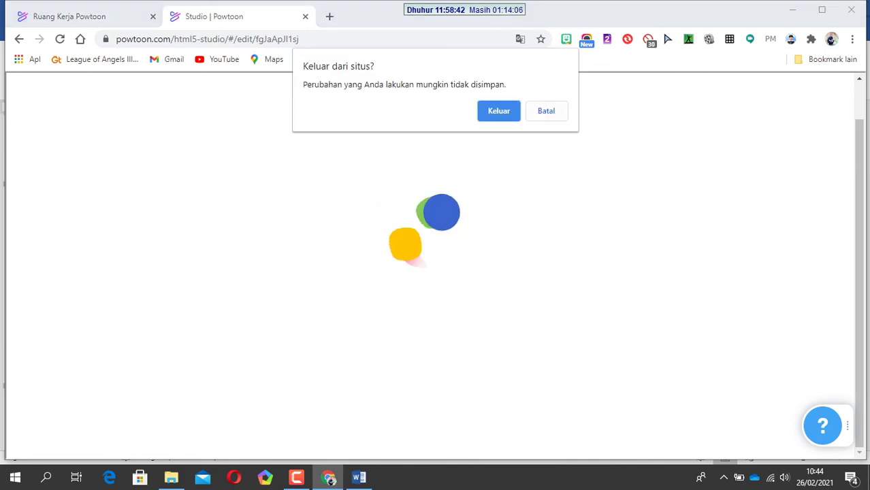
left_click(546, 110)
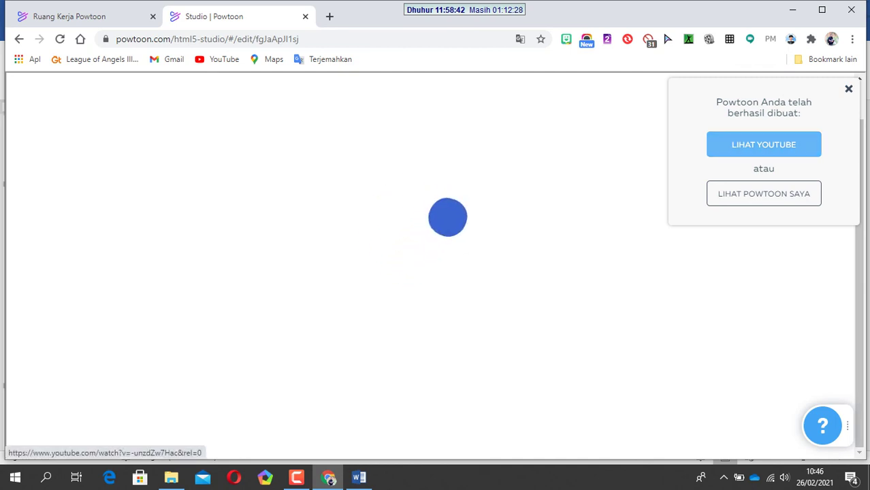
Open the uploaded video on YouTube and check its player, title and description.
left_click(764, 144)
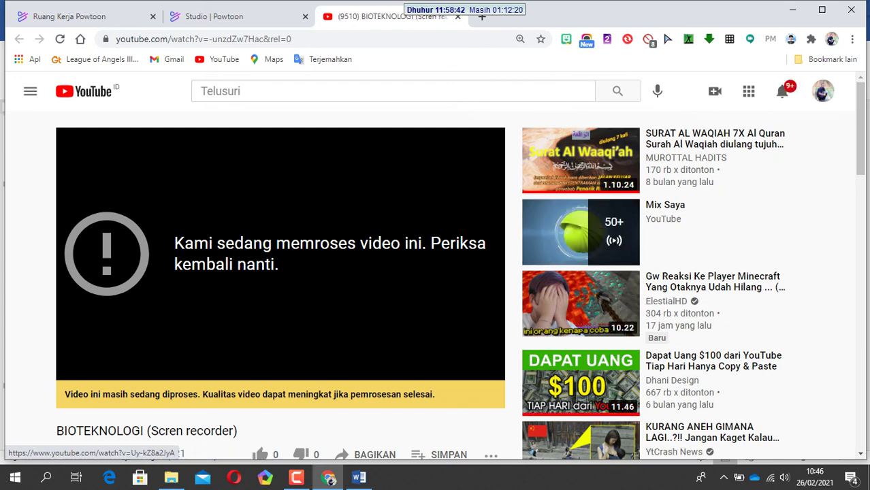
scroll(402, 285, "down", 3)
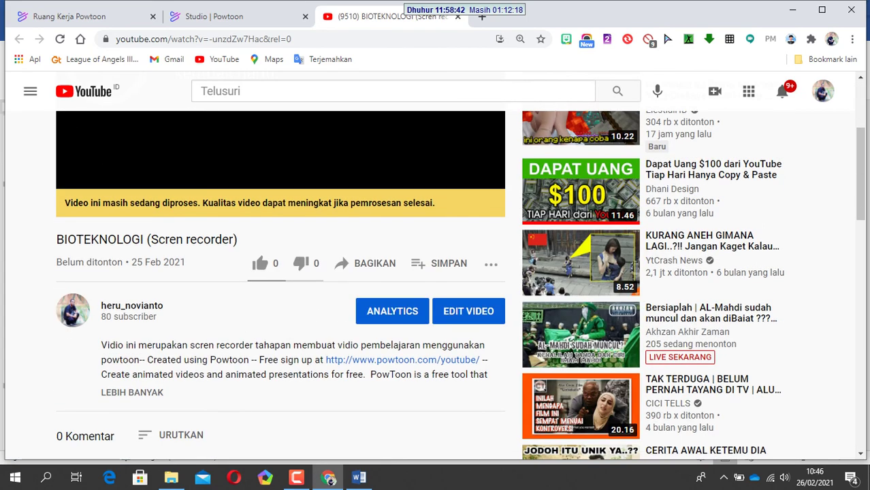
scroll(402, 285, "up", 1)
scroll(402, 285, "up", 1)
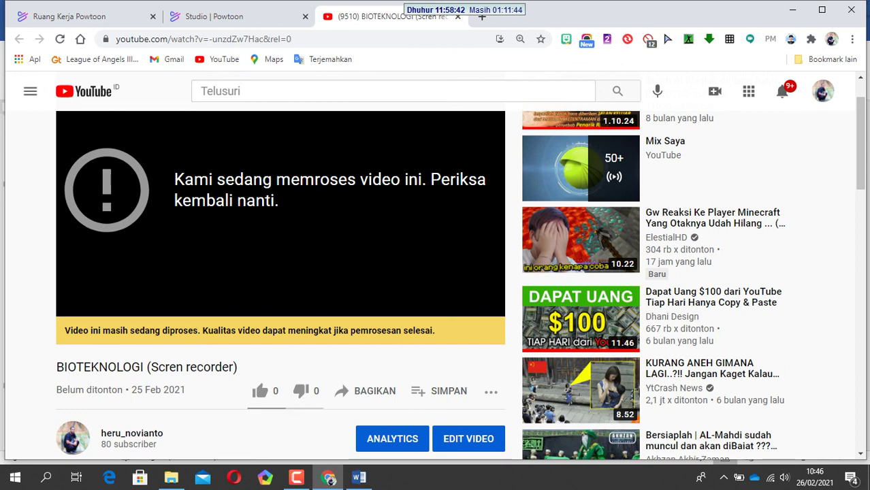
left_click(296, 477)
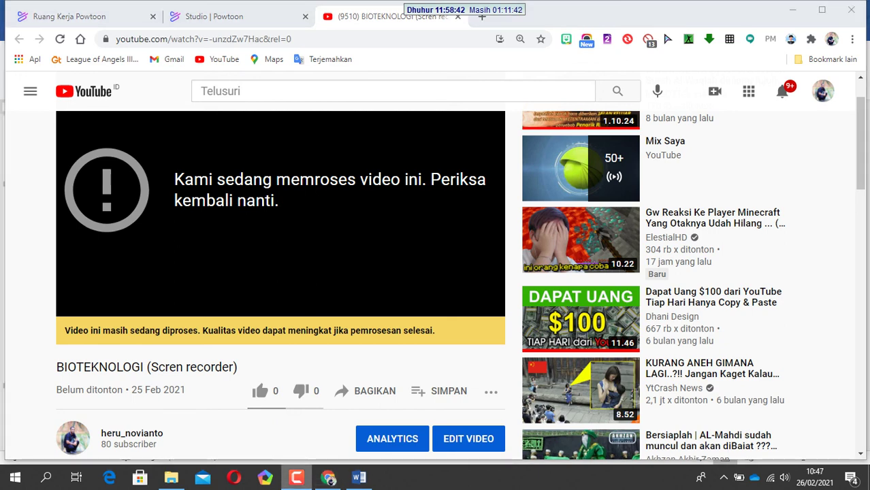